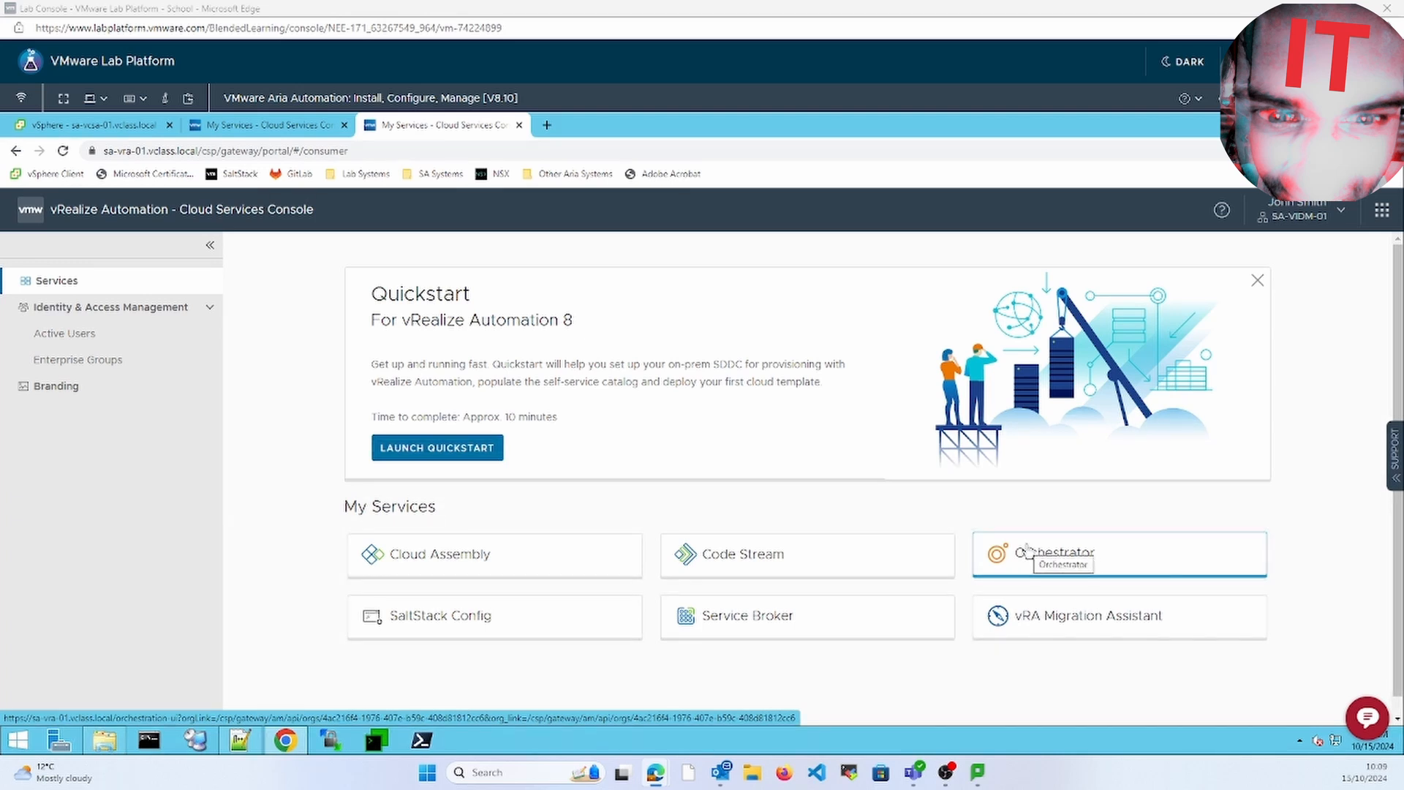
Open Orchestrator in one browser tab and Cloud Assembly's cloud template design list in the other.
{"action": "left_click", "coordinate": [1028, 550]}
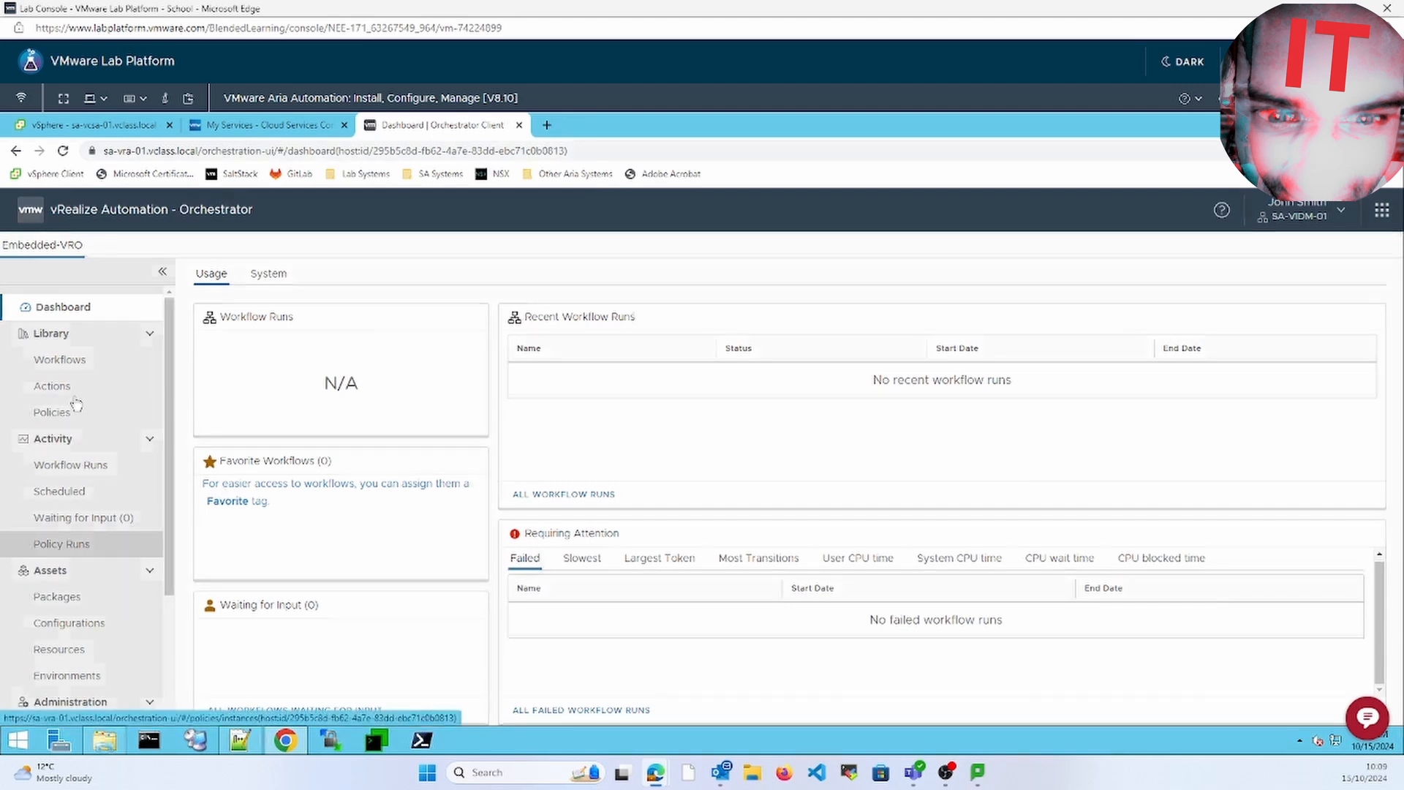
{"action": "left_click", "coordinate": [281, 126]}
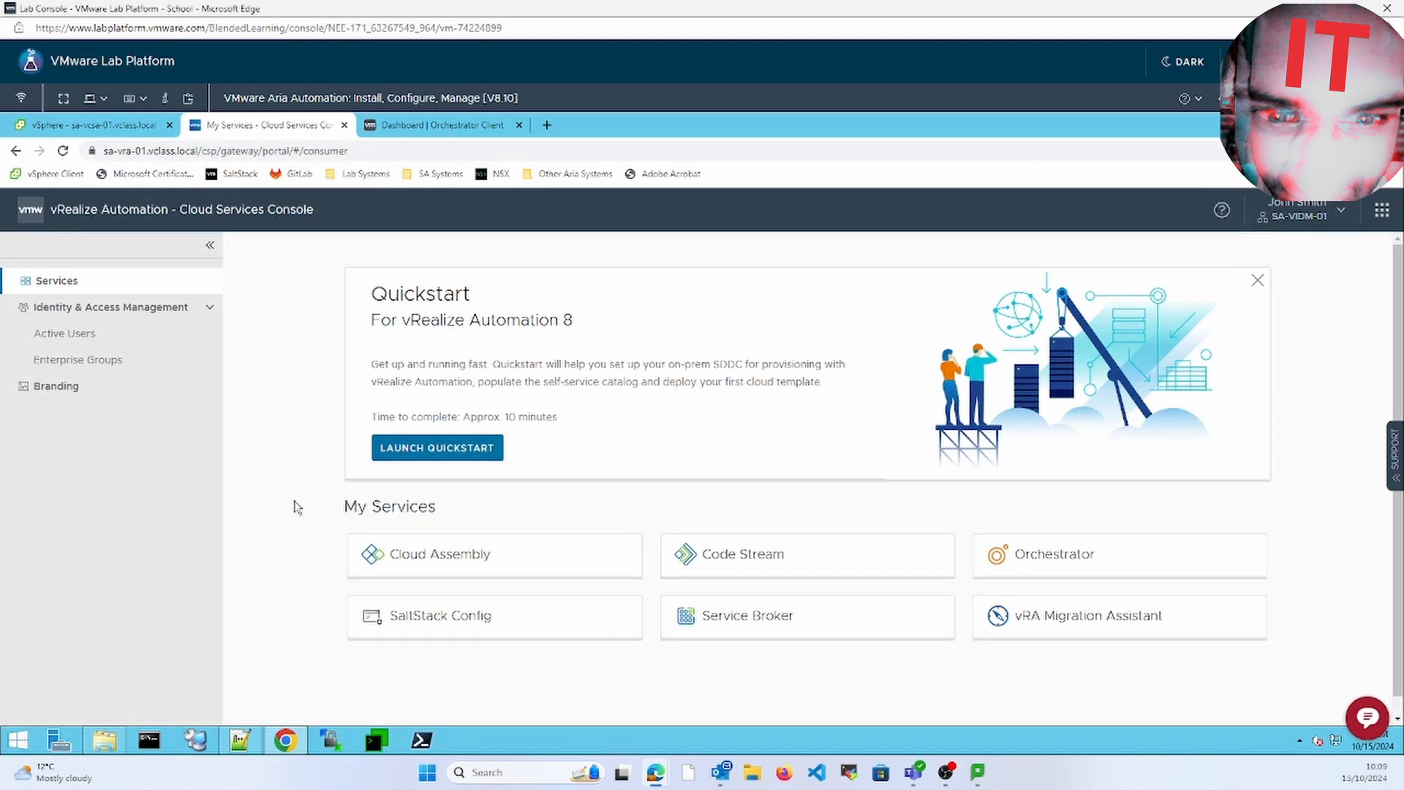
{"action": "left_click", "coordinate": [444, 568]}
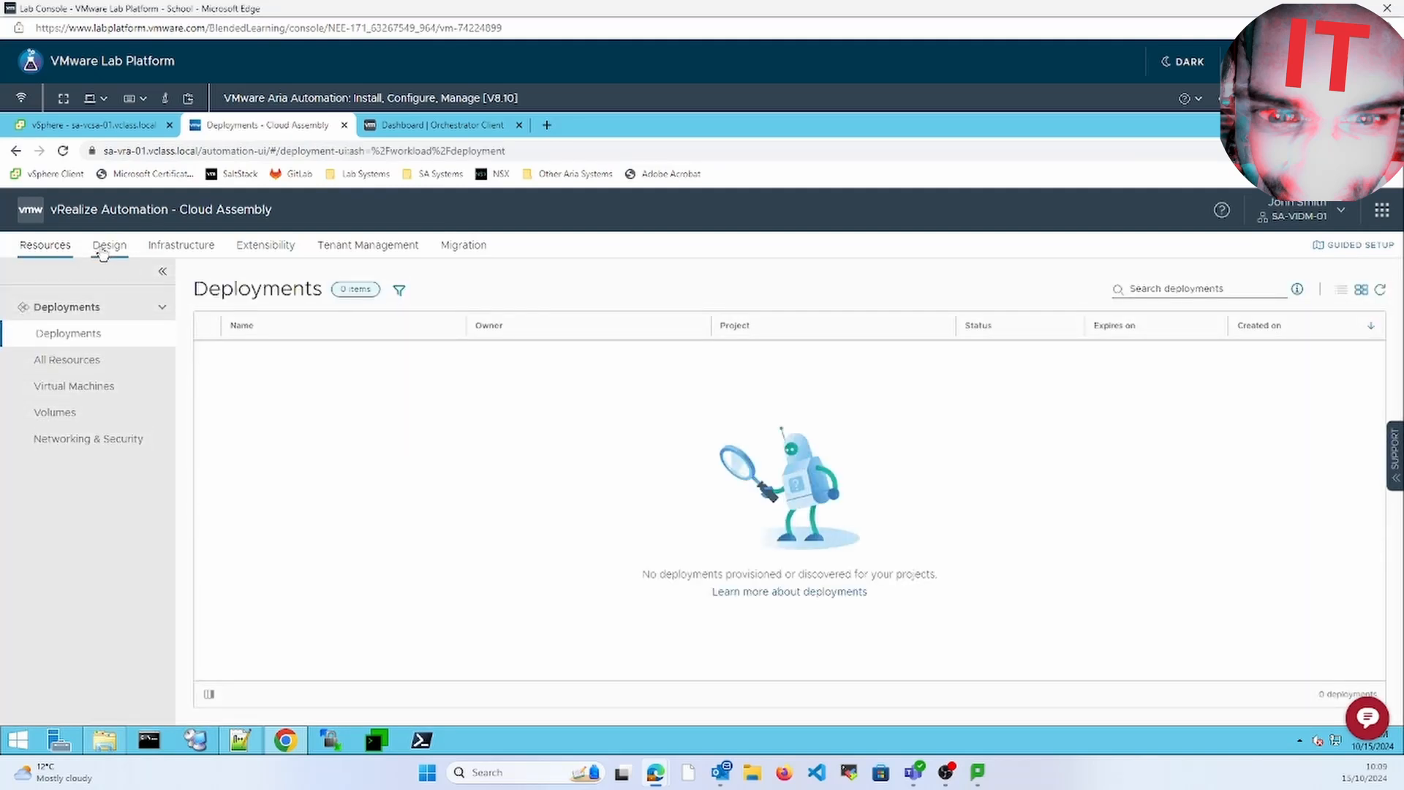
{"action": "left_click", "coordinate": [124, 250]}
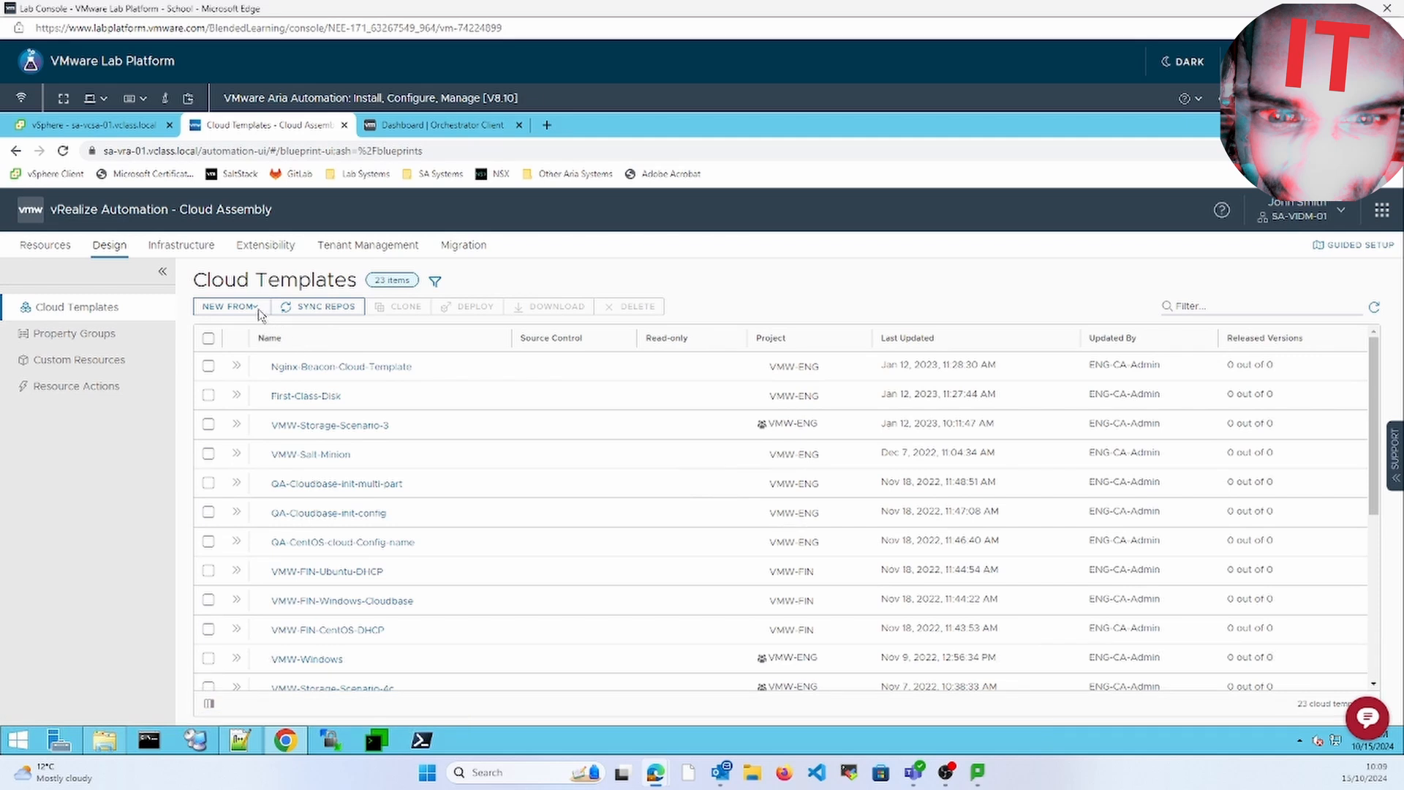
Create a blank-canvas cloud template named Set Custom Hostname in the VMW-FIN project.
{"action": "left_click", "coordinate": [256, 308]}
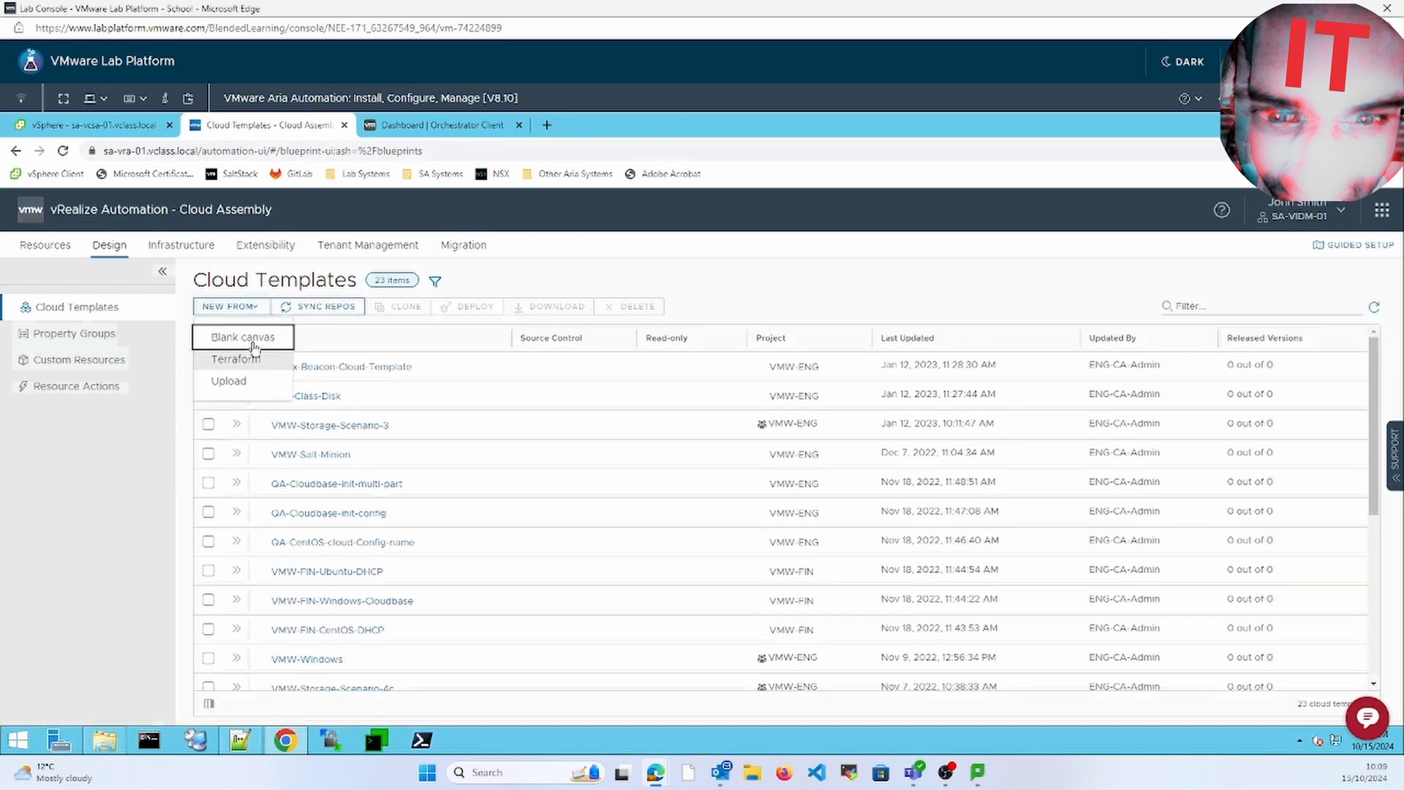
{"action": "left_click", "coordinate": [244, 338]}
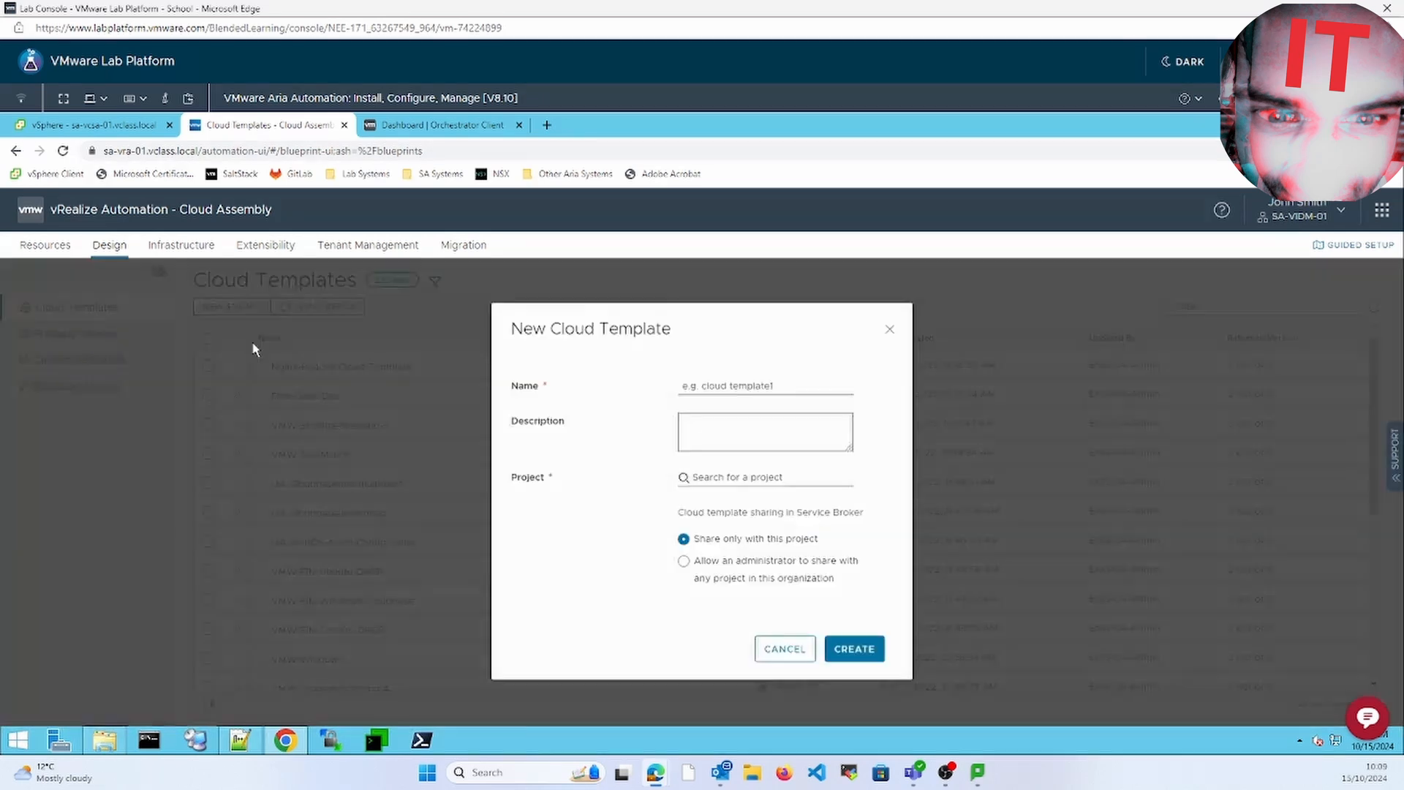
{"action": "left_click", "coordinate": [705, 379]}
{"action": "type", "text": "Set Custom H"}
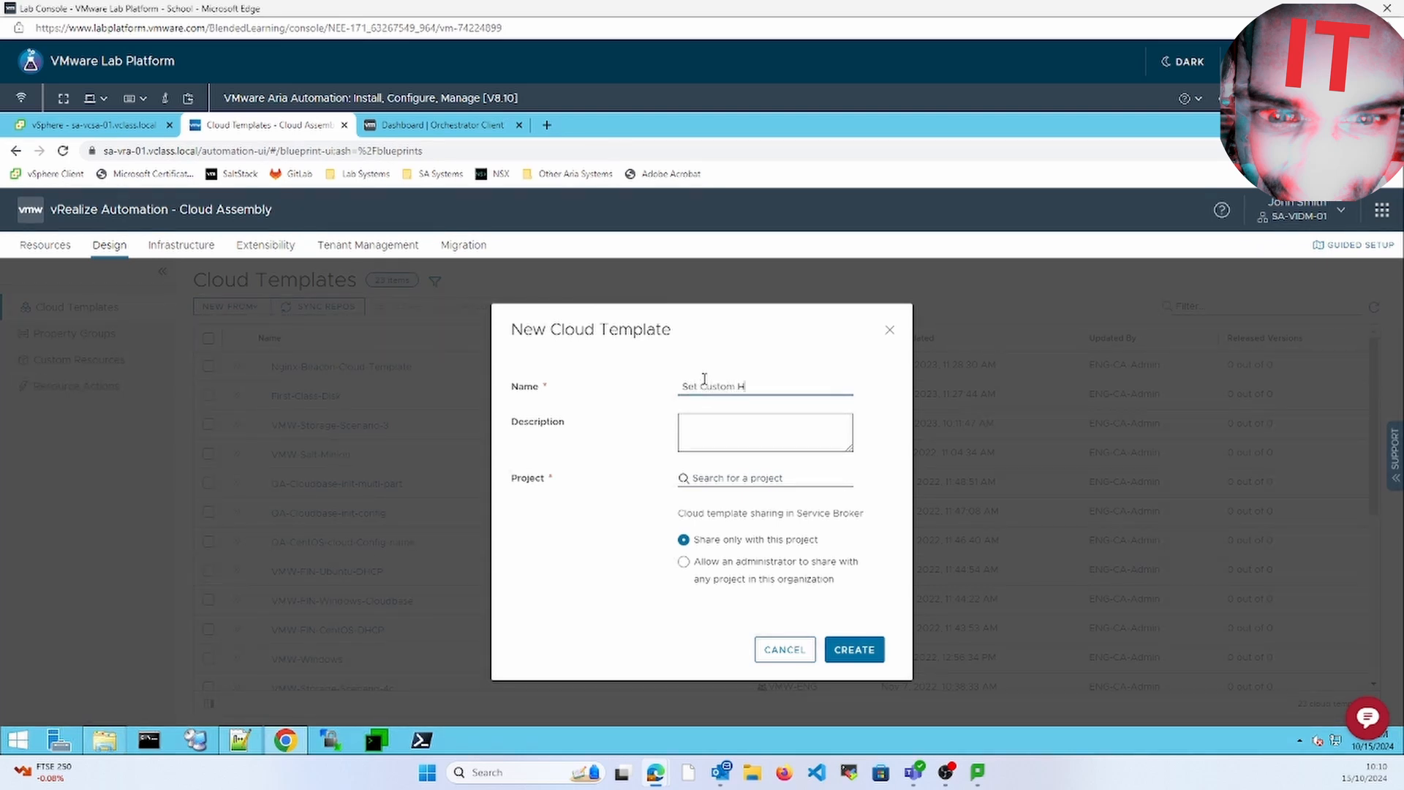
{"action": "type", "text": "ost"}
{"action": "type", "text": " N"}
{"action": "type", "text": "name"}
{"action": "left_click", "coordinate": [707, 480]}
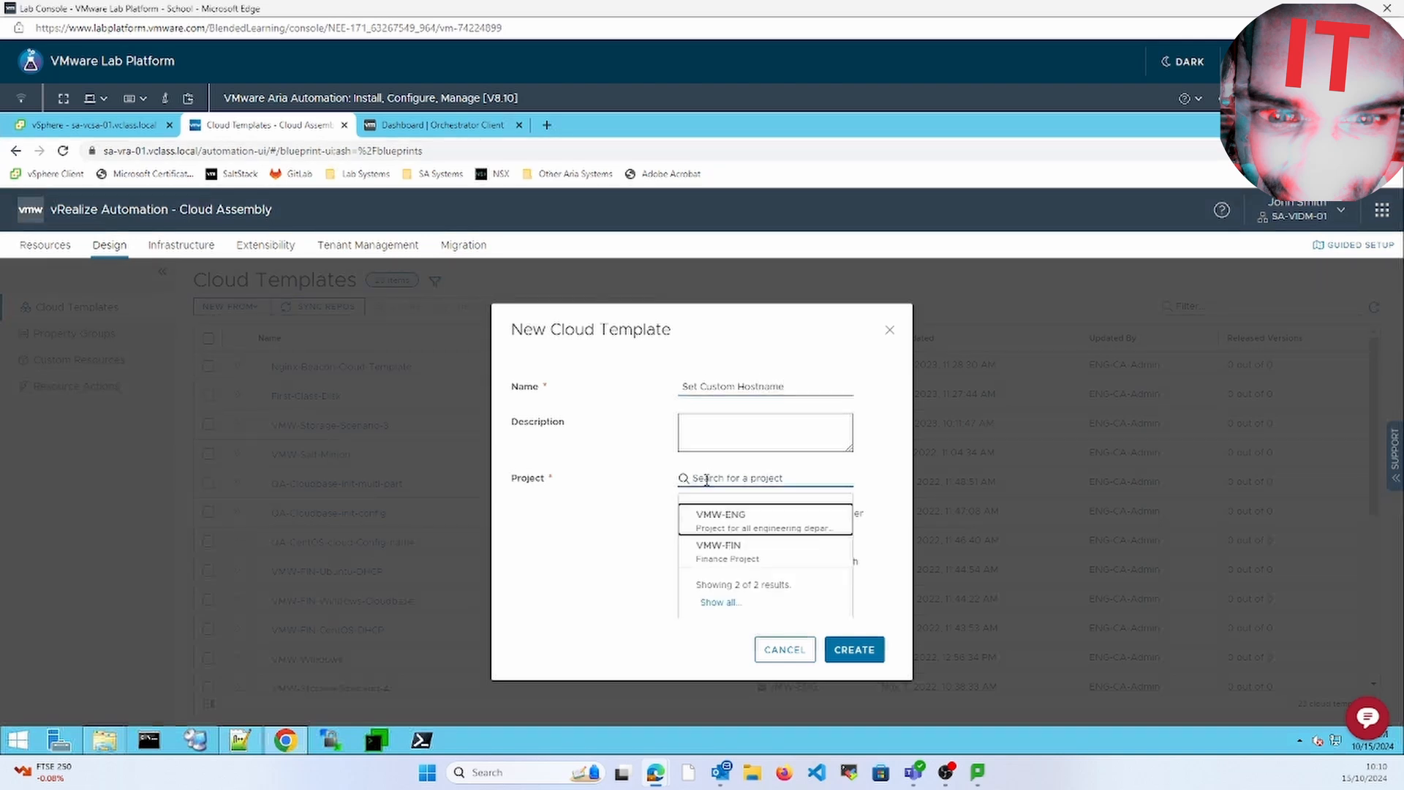
{"action": "left_click", "coordinate": [727, 556]}
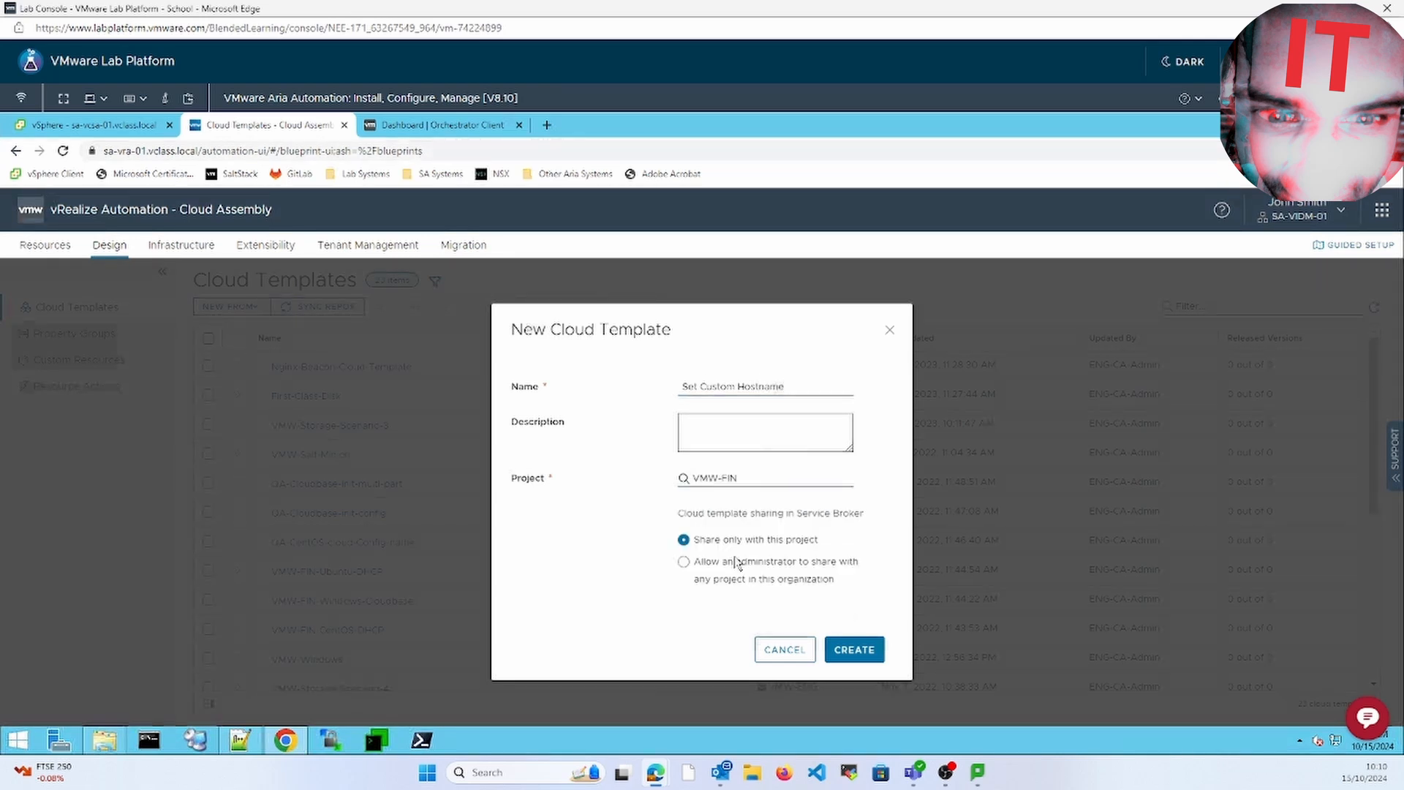
{"action": "left_click", "coordinate": [861, 654]}
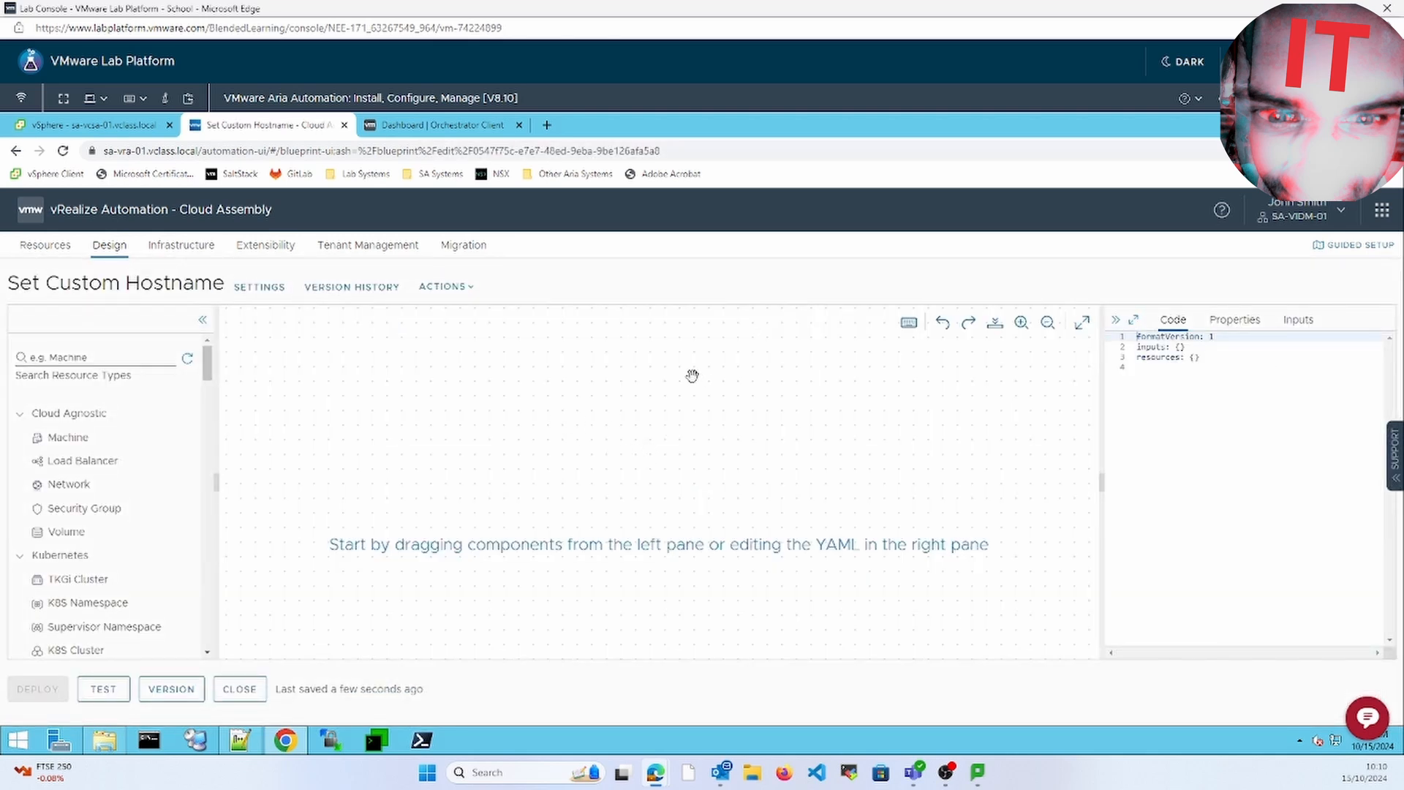
Expand the template's code editor and delete all of the default YAML code.
{"action": "left_click", "coordinate": [1135, 325]}
{"action": "left_click", "coordinate": [1020, 449]}
{"action": "key", "text": "ctrl+a"}
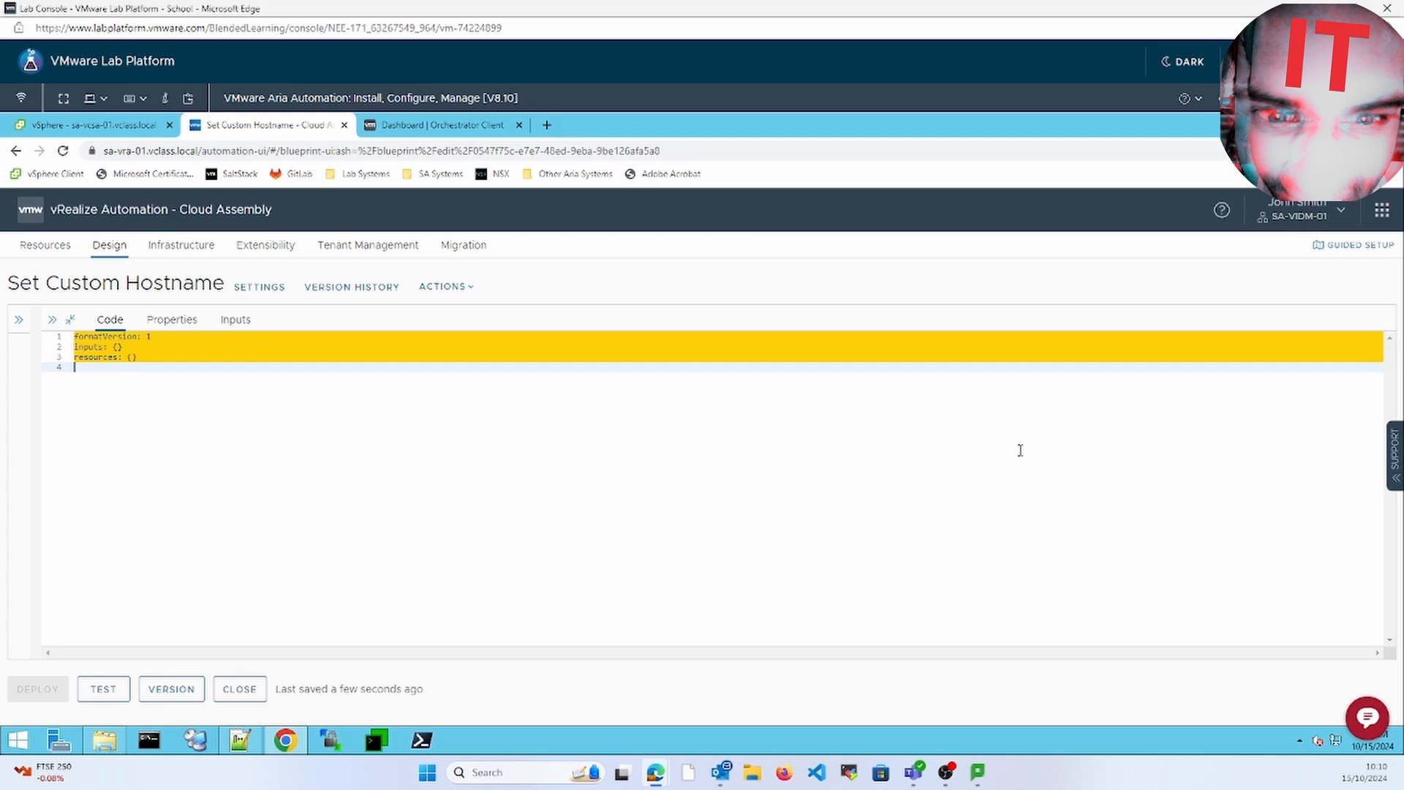
{"action": "key", "text": "Delete"}
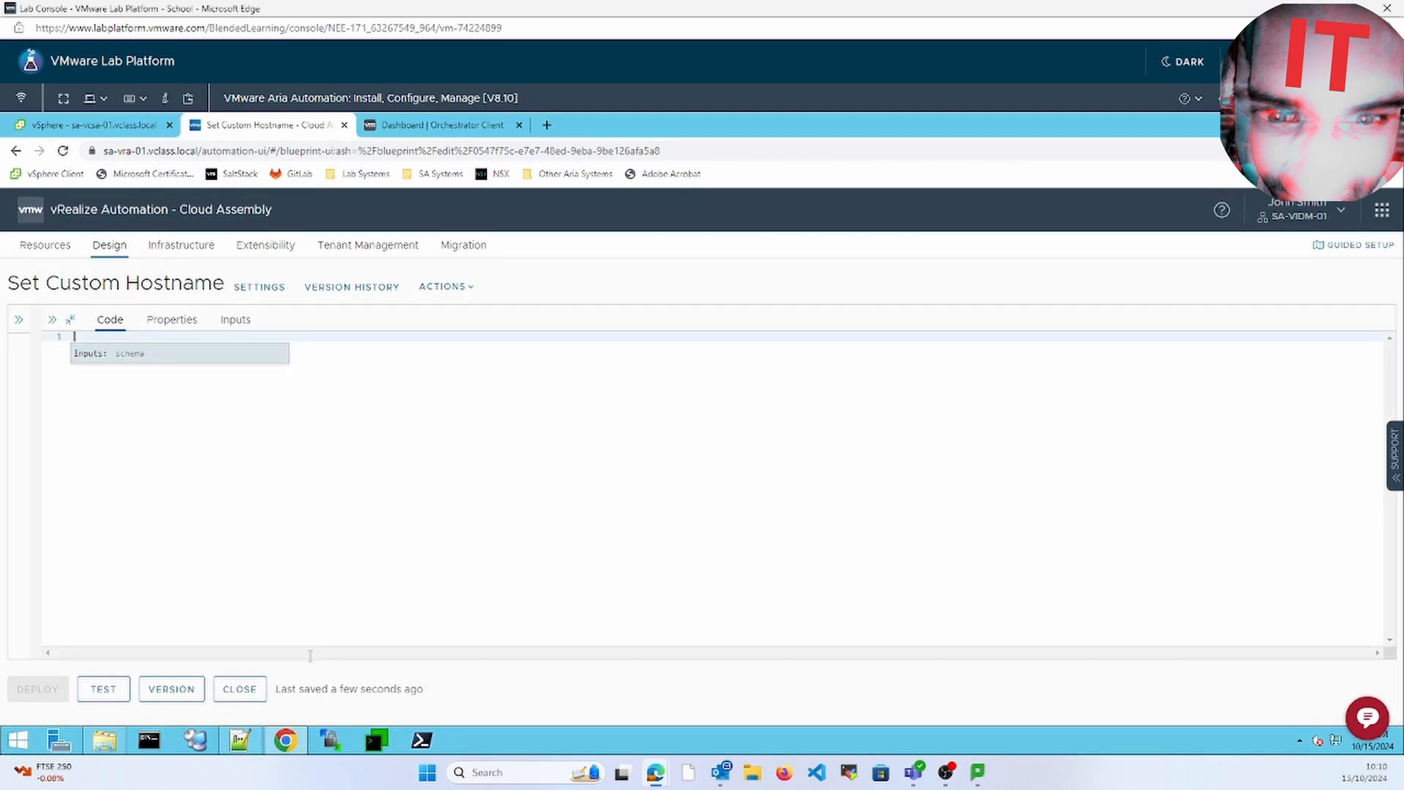
Copy the full contents of Set-Custom-Hostname.yaml from Notepad++ and paste it into the cloud template's empty code editor.
{"action": "left_click", "coordinate": [242, 740]}
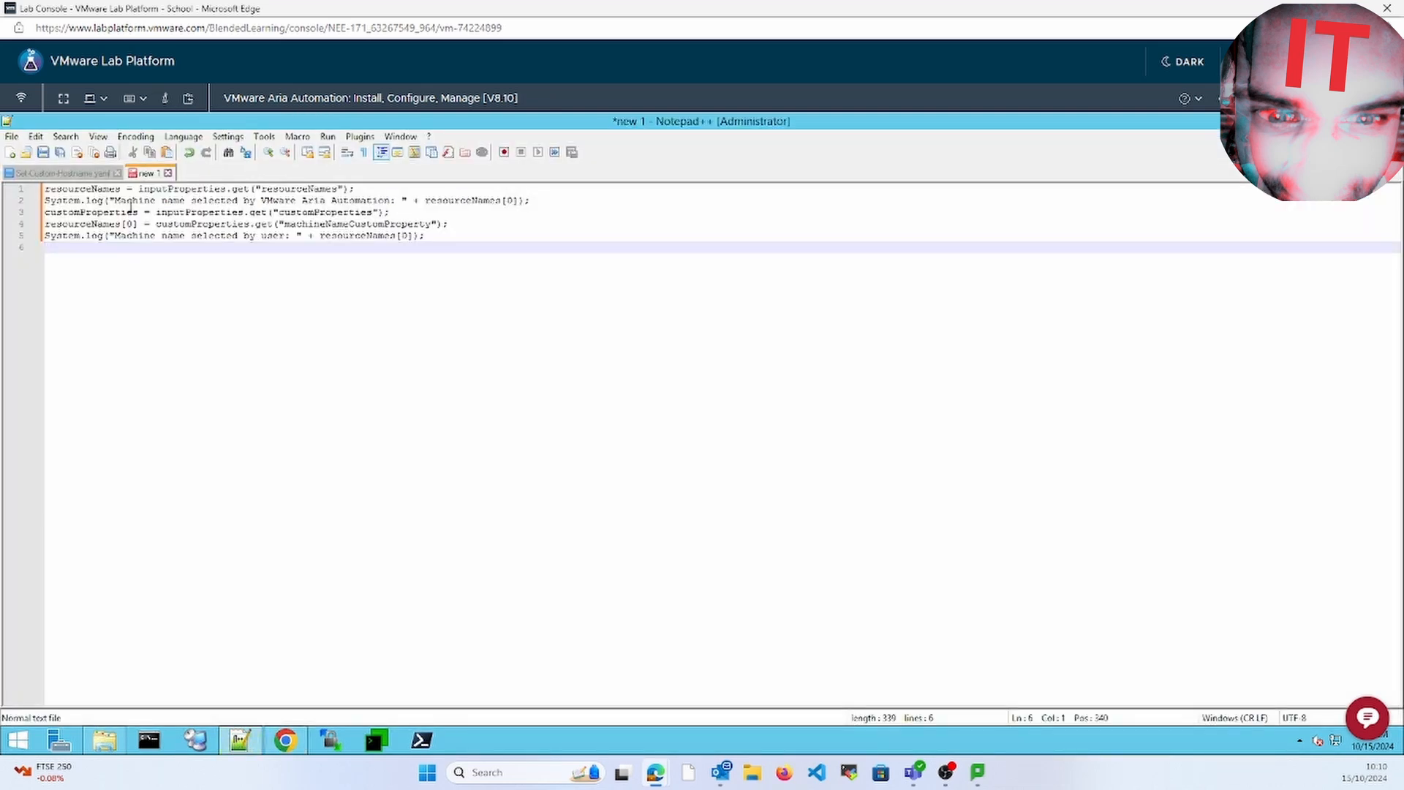
{"action": "key", "text": "ctrl+Tab"}
{"action": "key", "text": "ctrl+a"}
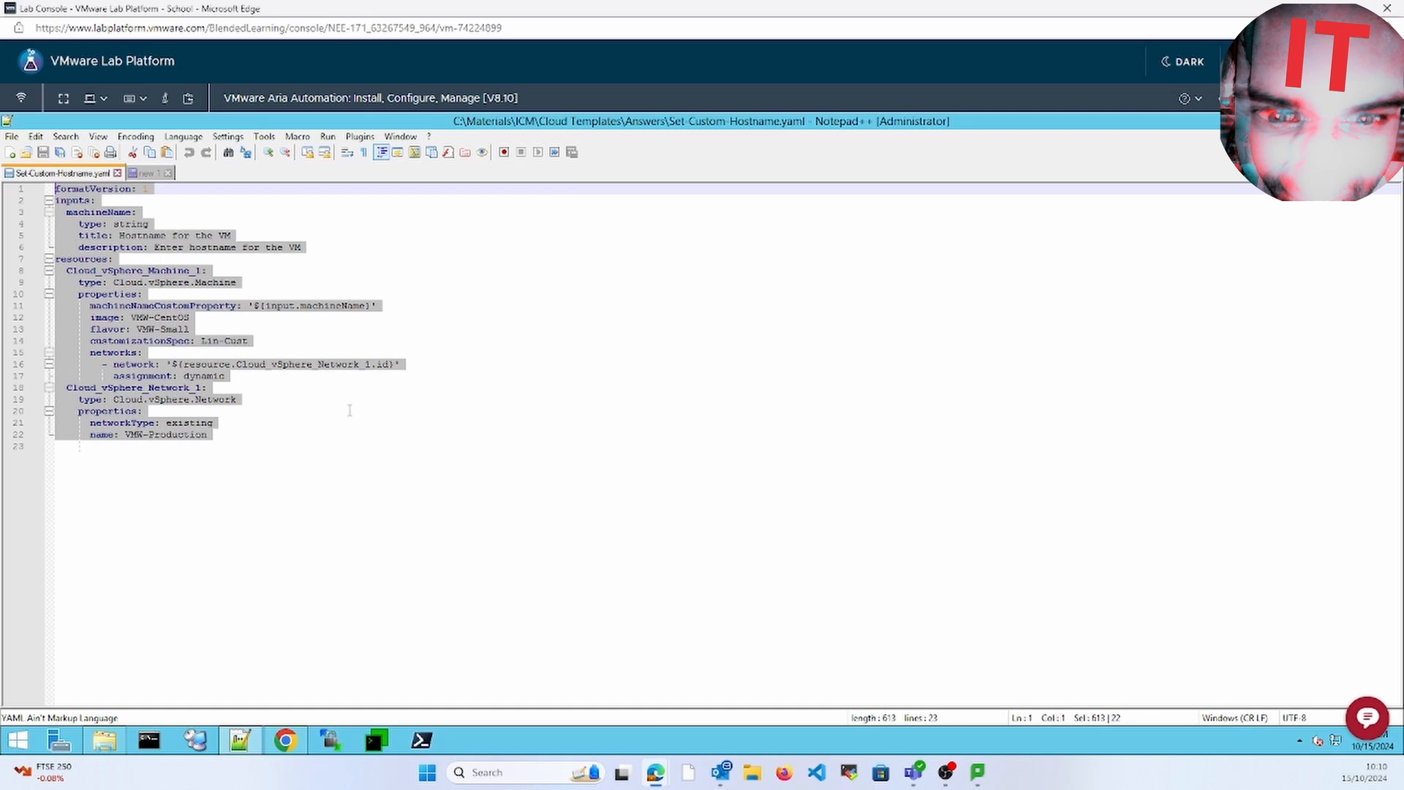
{"action": "right_click", "coordinate": [191, 428]}
{"action": "left_click", "coordinate": [212, 441]}
{"action": "left_click", "coordinate": [285, 740]}
{"action": "right_click", "coordinate": [355, 519]}
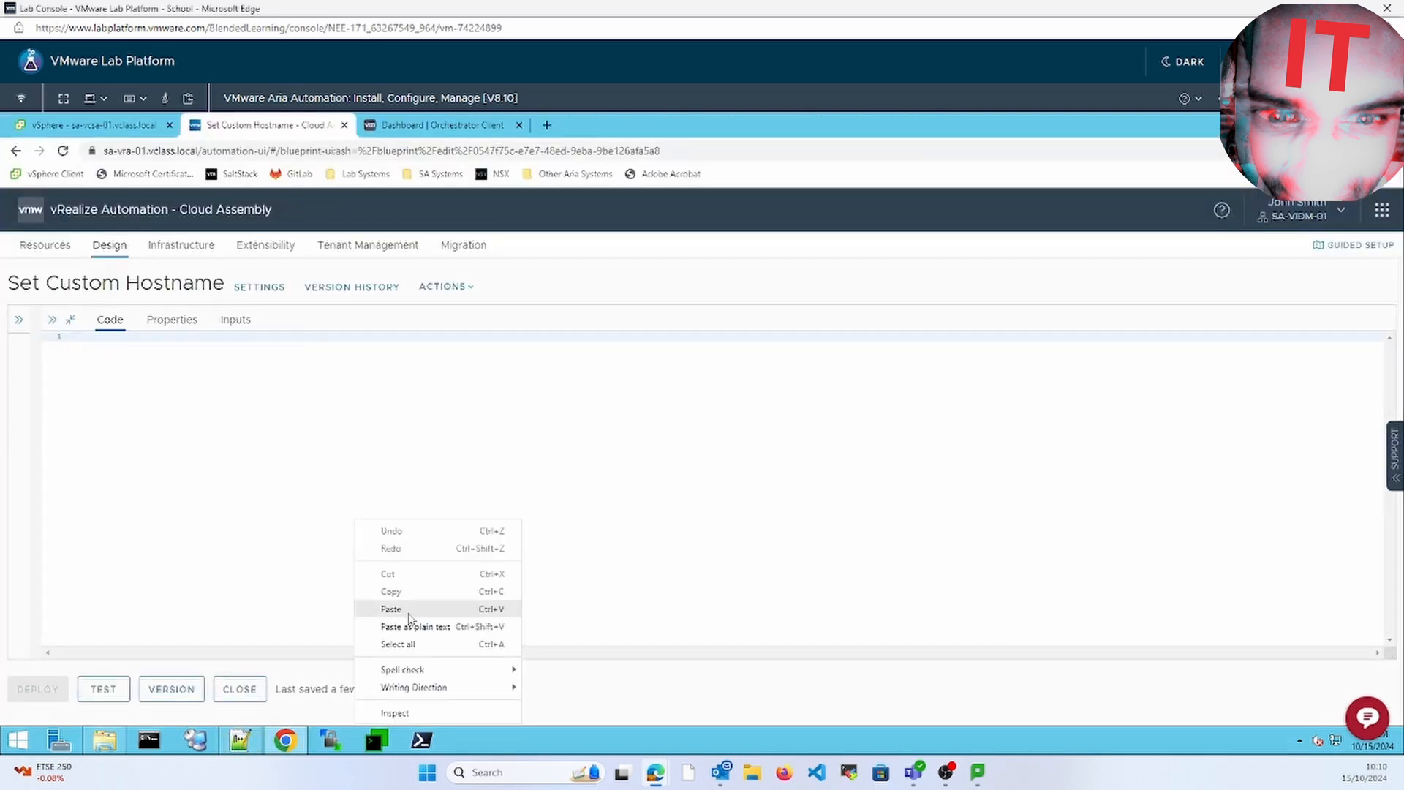
{"action": "left_click", "coordinate": [408, 618]}
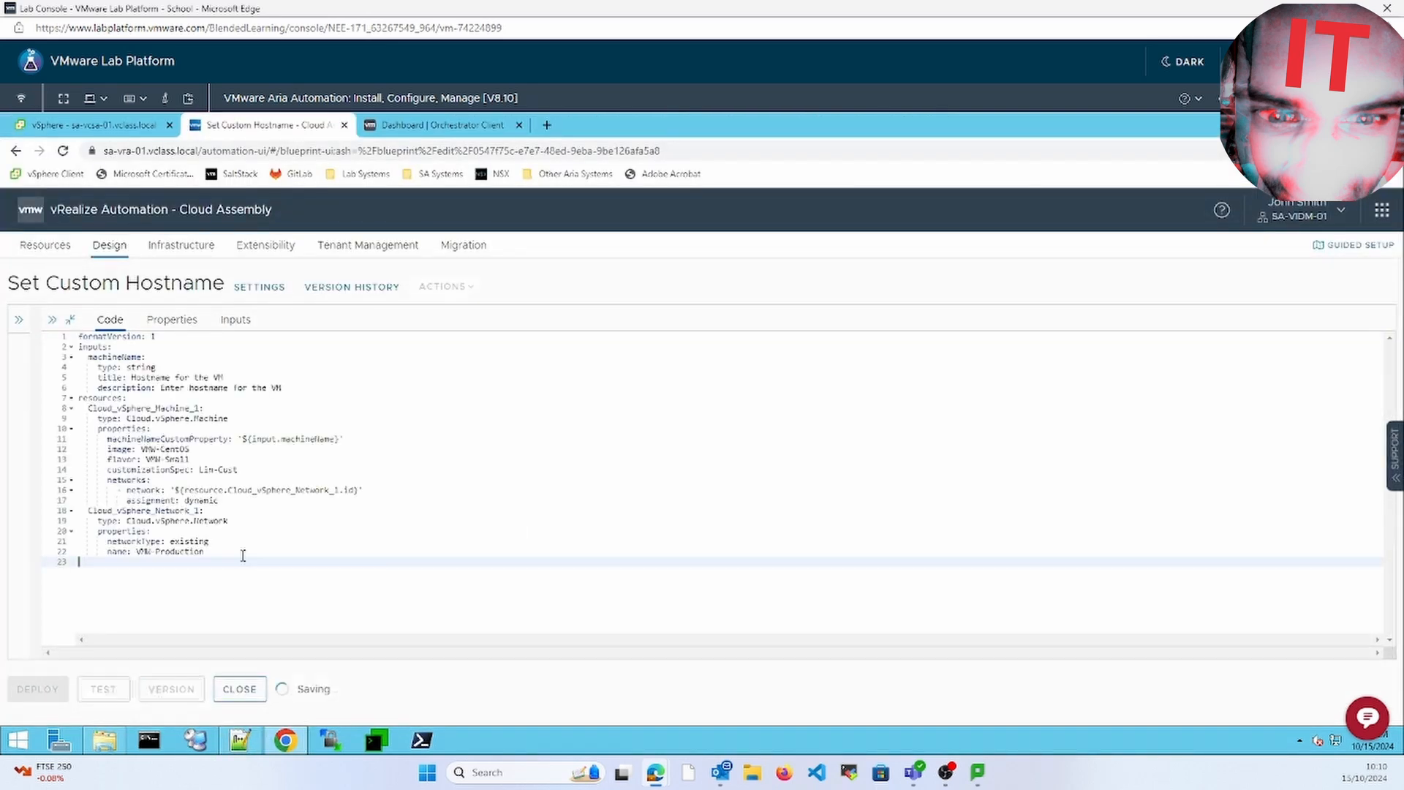
Examine the machine and network components on the canvas, the machineNameCustomProperty line in the code, and the template's machineName input.
{"action": "left_click", "coordinate": [71, 317]}
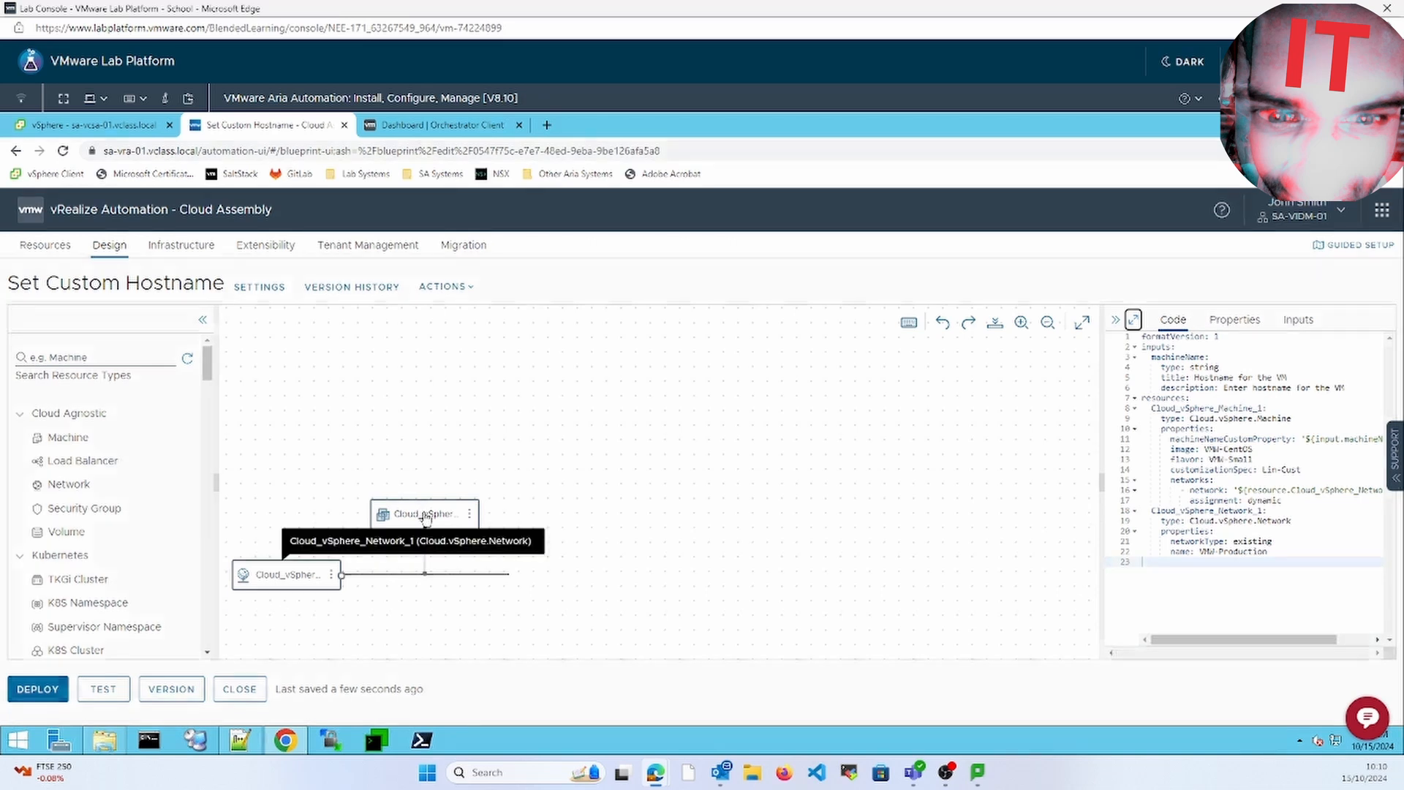
{"action": "left_click", "coordinate": [425, 515]}
{"action": "left_click", "coordinate": [300, 581]}
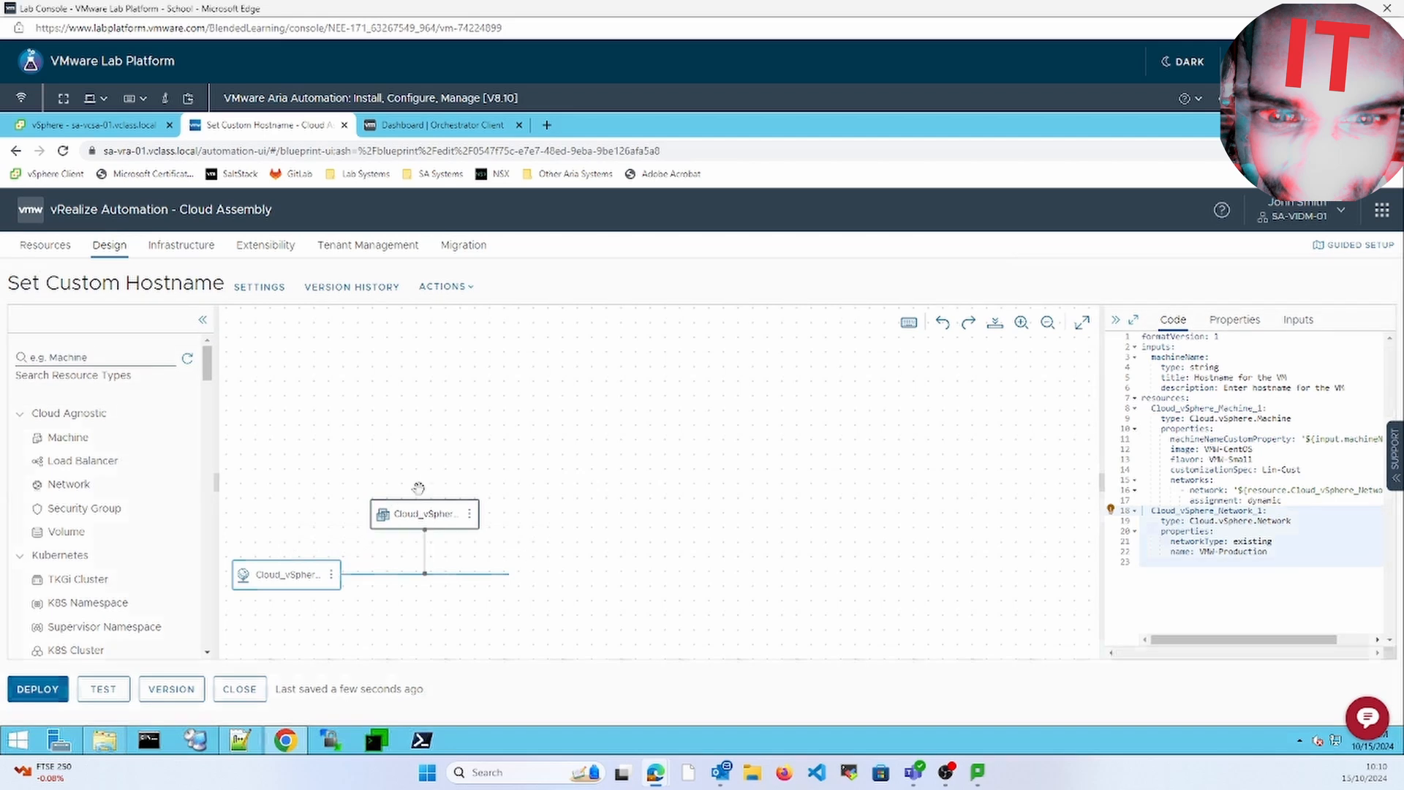
{"action": "left_click", "coordinate": [460, 529]}
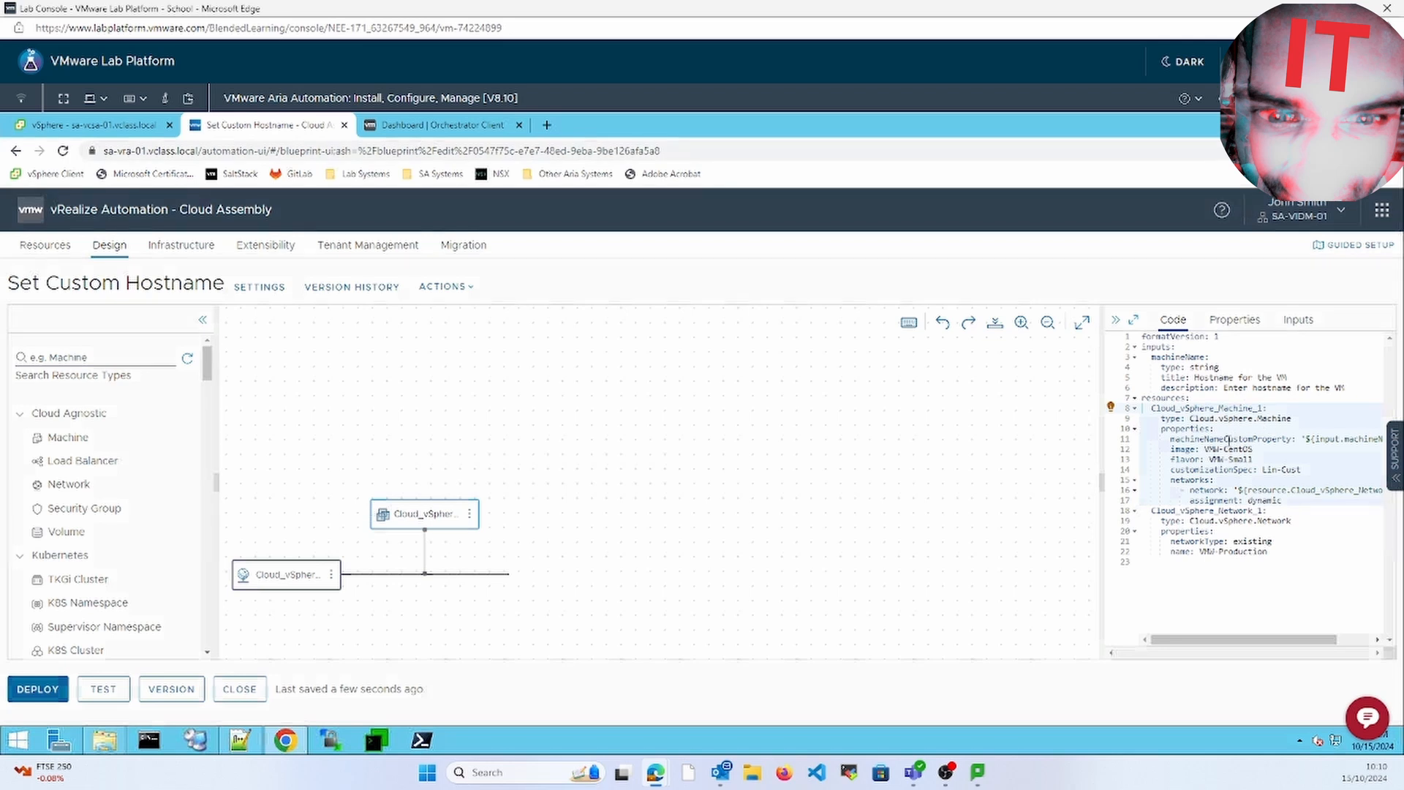
{"action": "left_click", "coordinate": [1224, 432]}
{"action": "double_click", "coordinate": [1224, 438]}
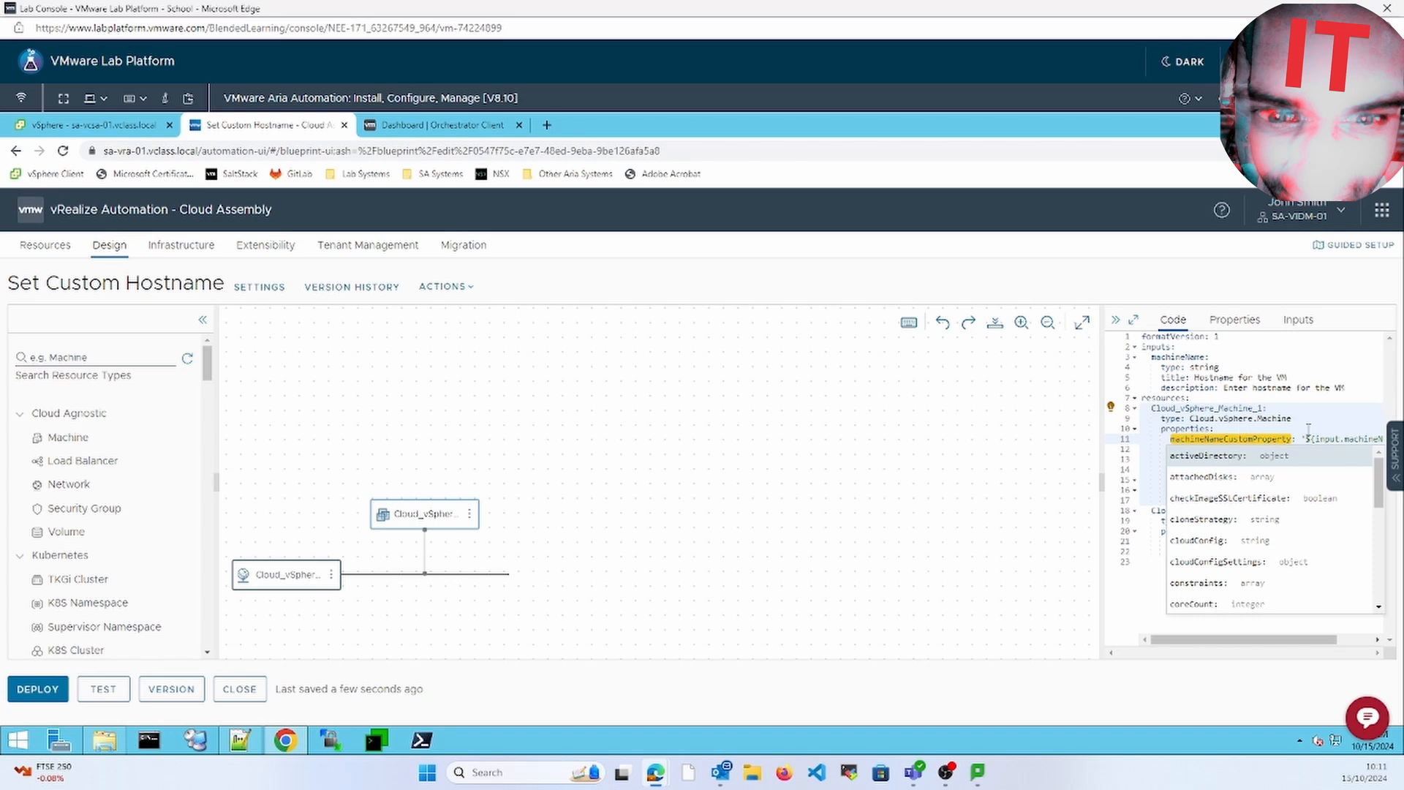
{"action": "left_click", "coordinate": [1353, 432]}
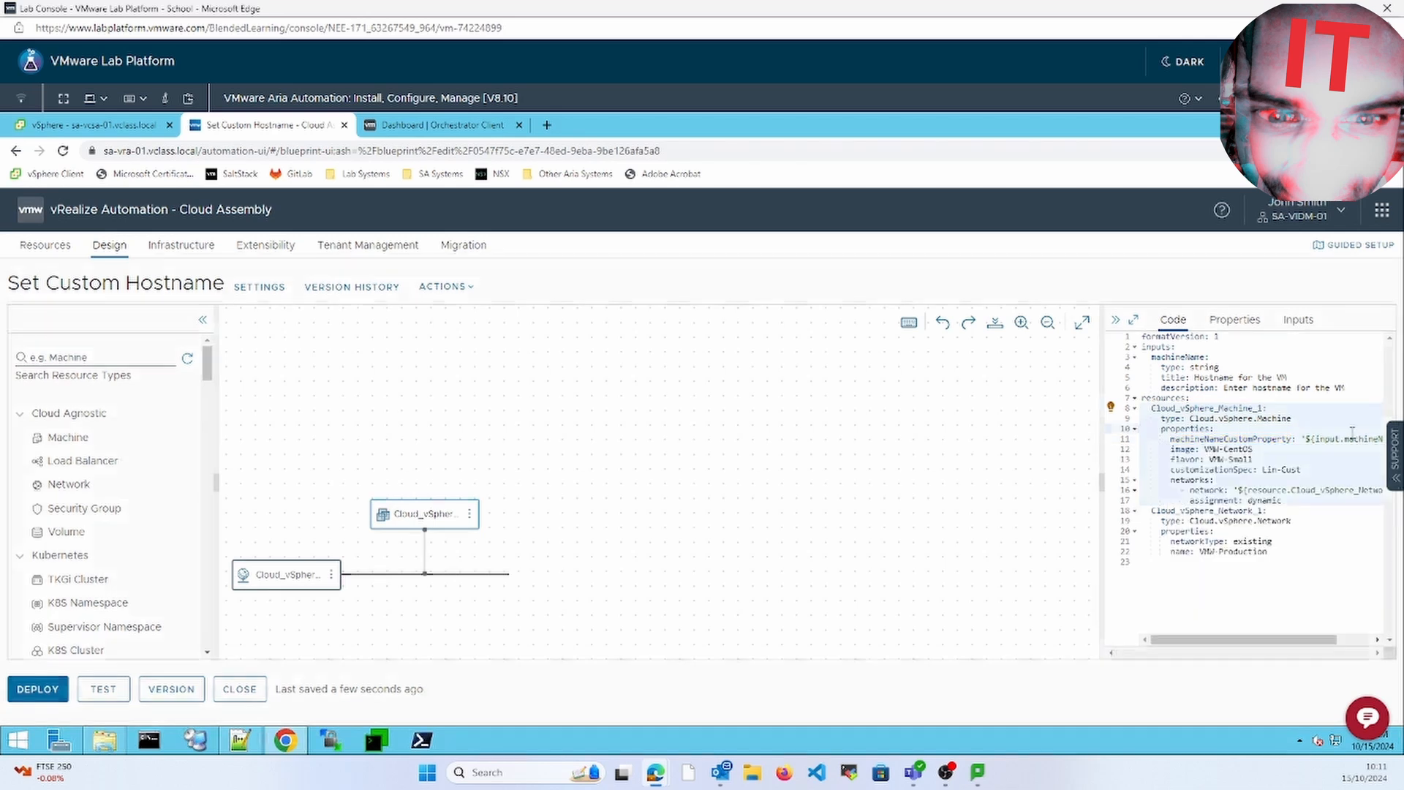
{"action": "left_click", "coordinate": [1236, 320]}
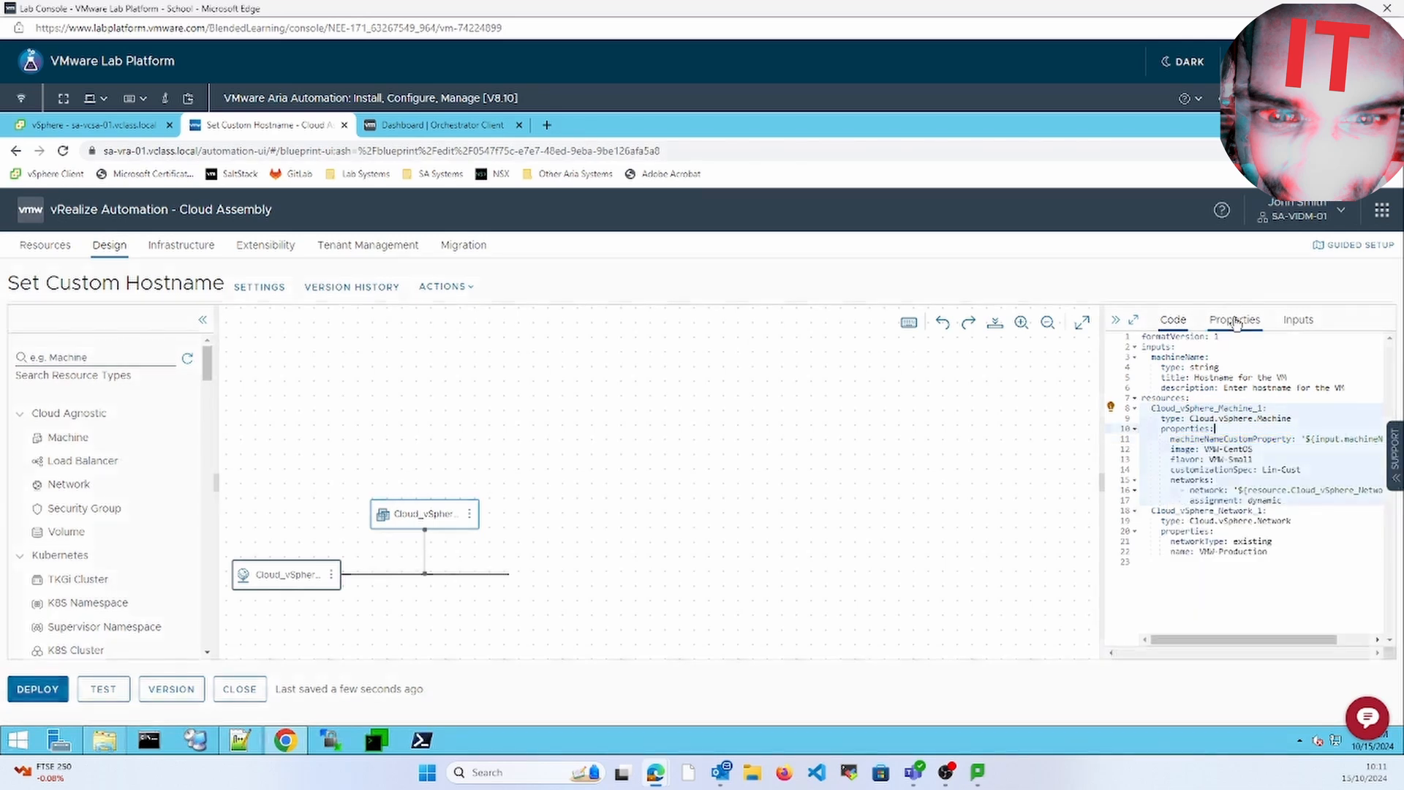
{"action": "left_click", "coordinate": [1296, 322]}
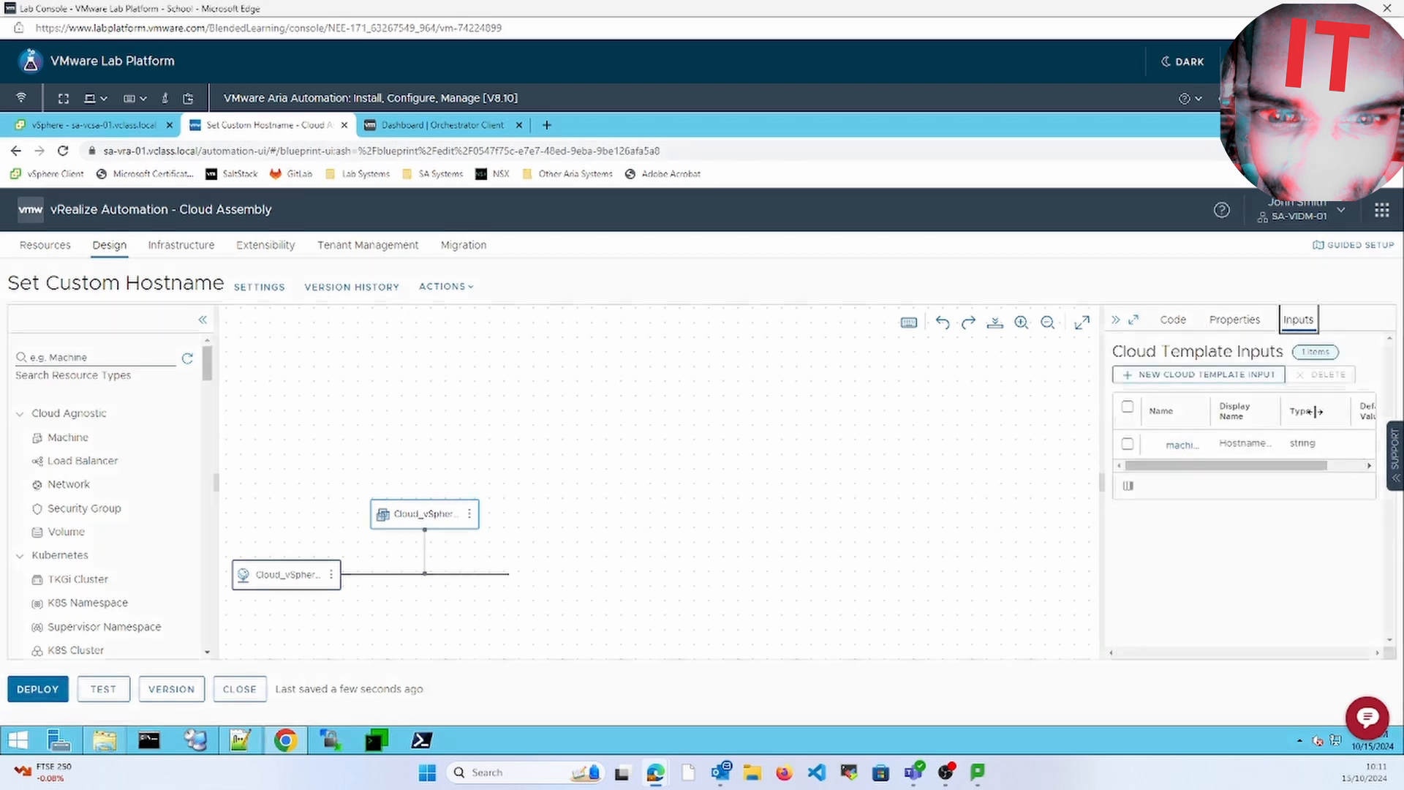
{"action": "left_click_drag", "start_coordinate": [1211, 411], "coordinate": [1296, 411]}
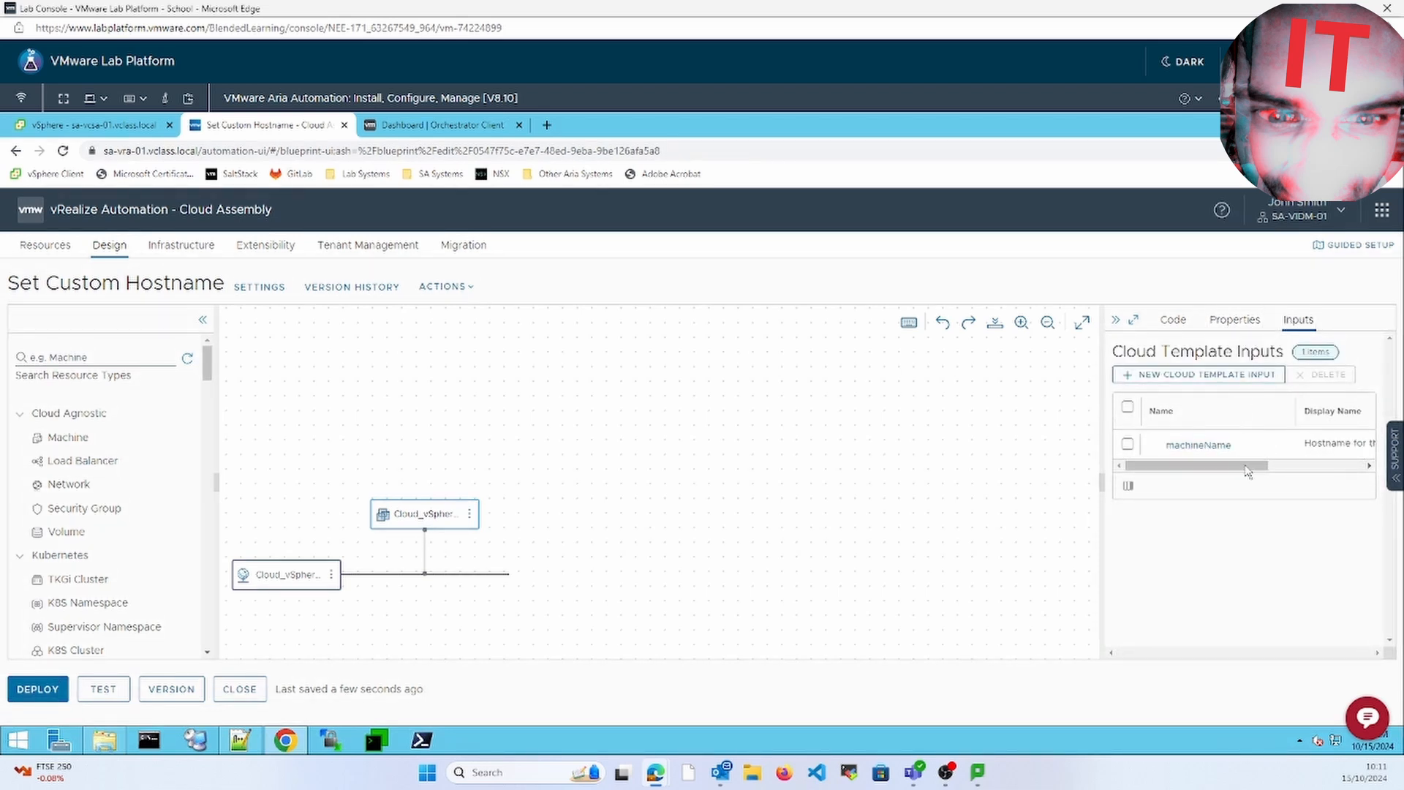
{"action": "left_click", "coordinate": [1171, 319]}
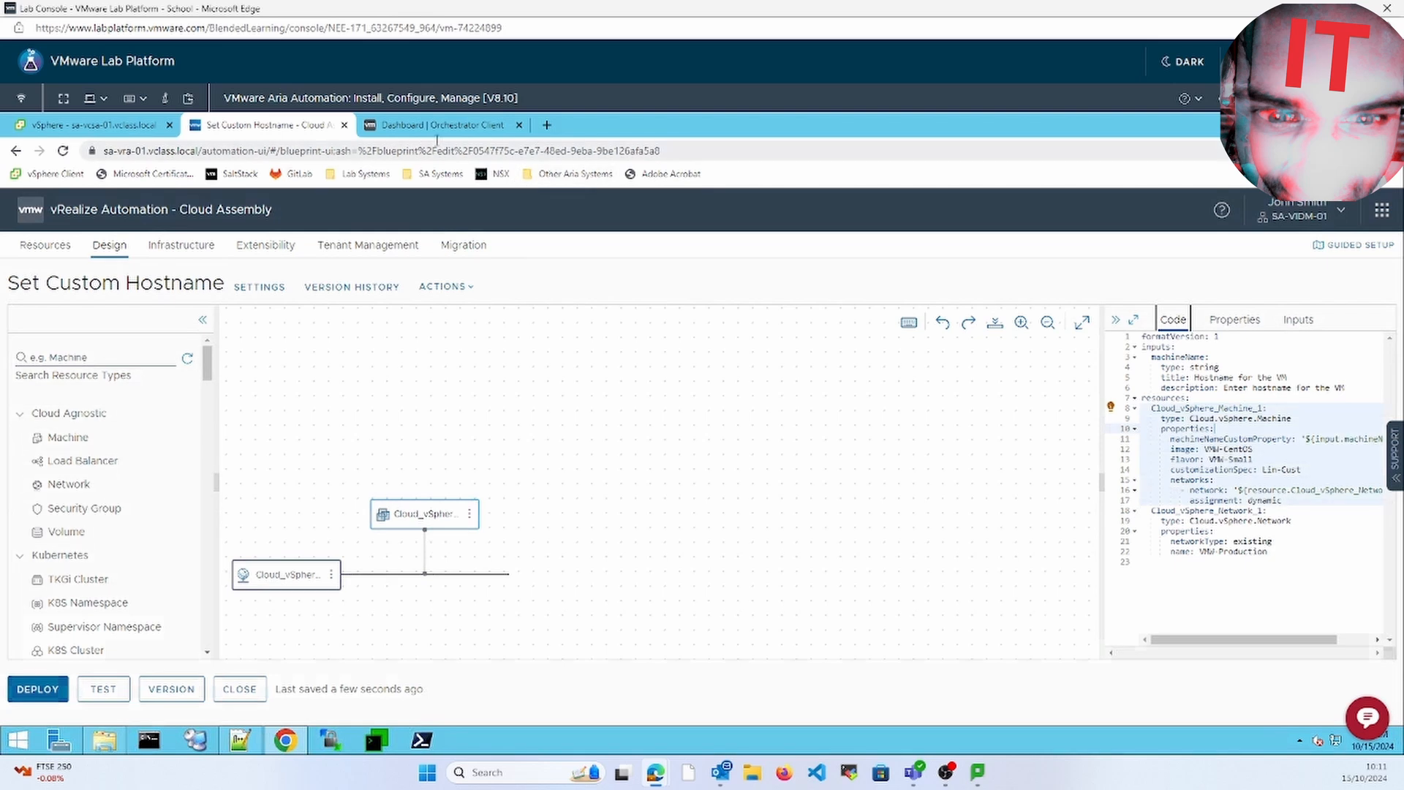
Copy the cloud template's ID from the end of the page URL.
{"action": "left_click", "coordinate": [476, 151]}
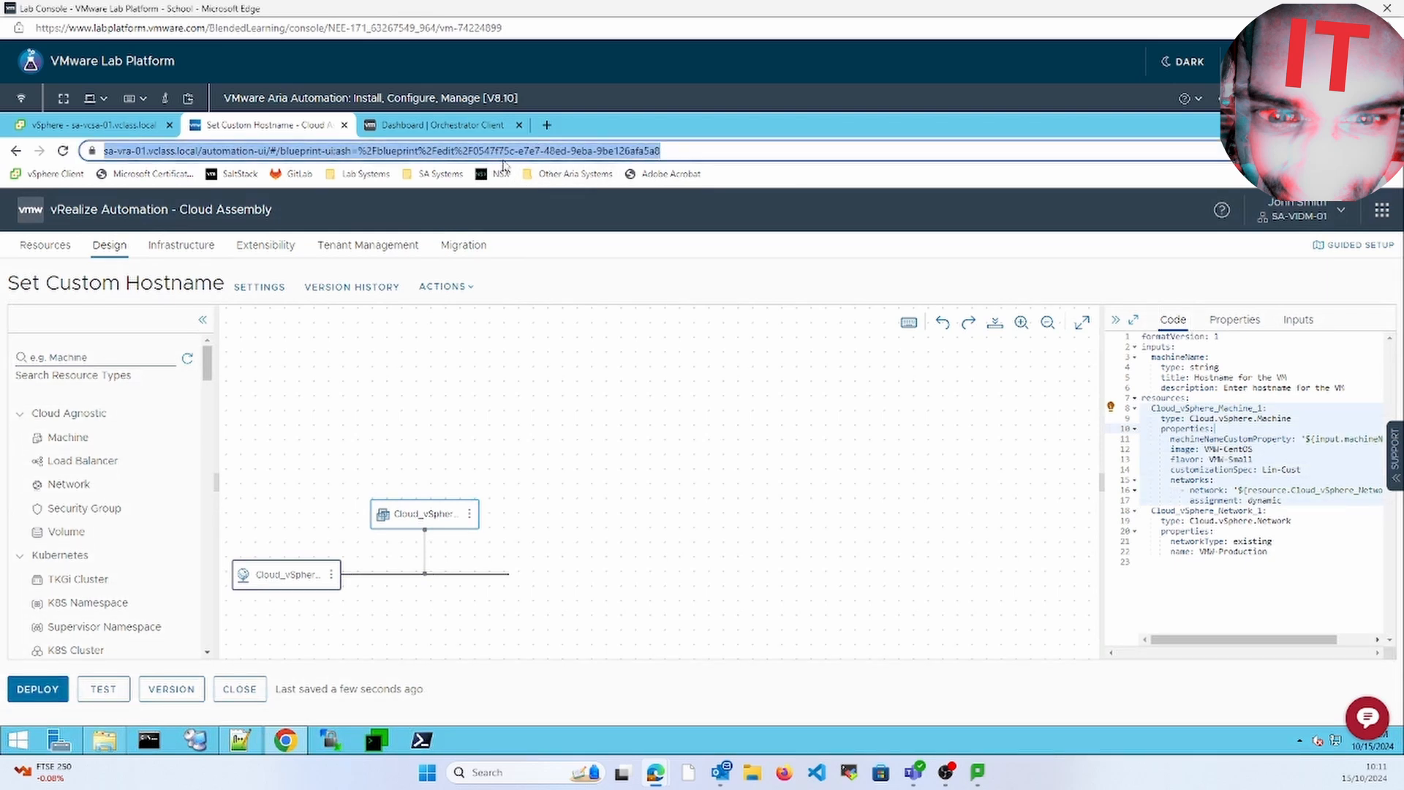
{"action": "key", "text": "End"}
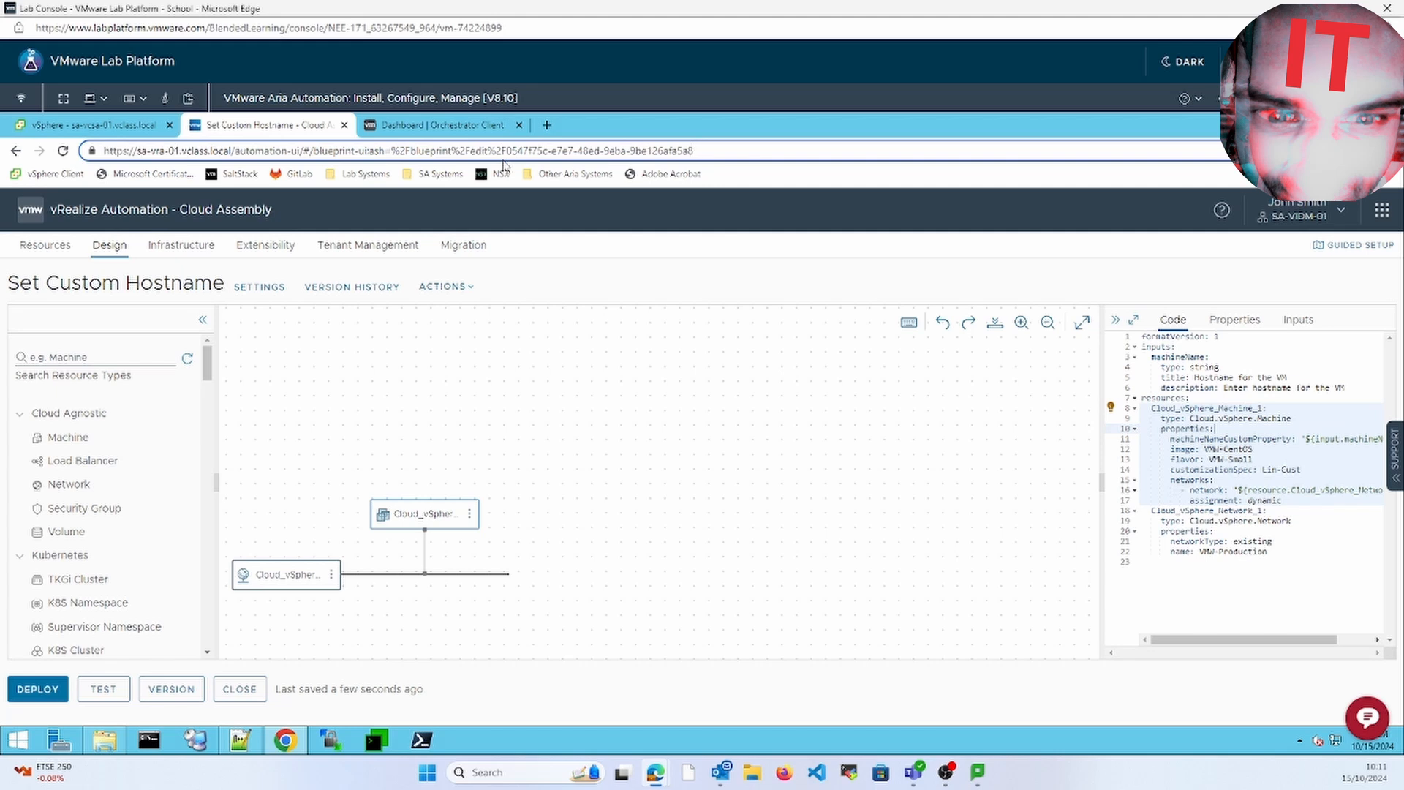
{"action": "key", "text": "shift+Left"}
{"action": "key", "text": "shift+Left"}
{"action": "key", "text": "shift+Left"}
{"action": "key", "text": "shift+Left"}
{"action": "key", "text": "shift+Left"}
{"action": "key", "text": "shift+Left"}
{"action": "key", "text": "shift+Left"}
{"action": "key", "text": "shift+Left"}
{"action": "key", "text": "shift+Left"}
{"action": "key", "text": "shift+Left"}
{"action": "key", "text": "shift+Left"}
{"action": "key", "text": "shift+Left"}
{"action": "key", "text": "shift+Left"}
{"action": "key", "text": "shift+Left"}
{"action": "key", "text": "shift+Left"}
{"action": "key", "text": "shift+Left"}
{"action": "key", "text": "shift+Left"}
{"action": "key", "text": "shift+Left"}
{"action": "key", "text": "shift+Left"}
{"action": "key", "text": "shift+Left"}
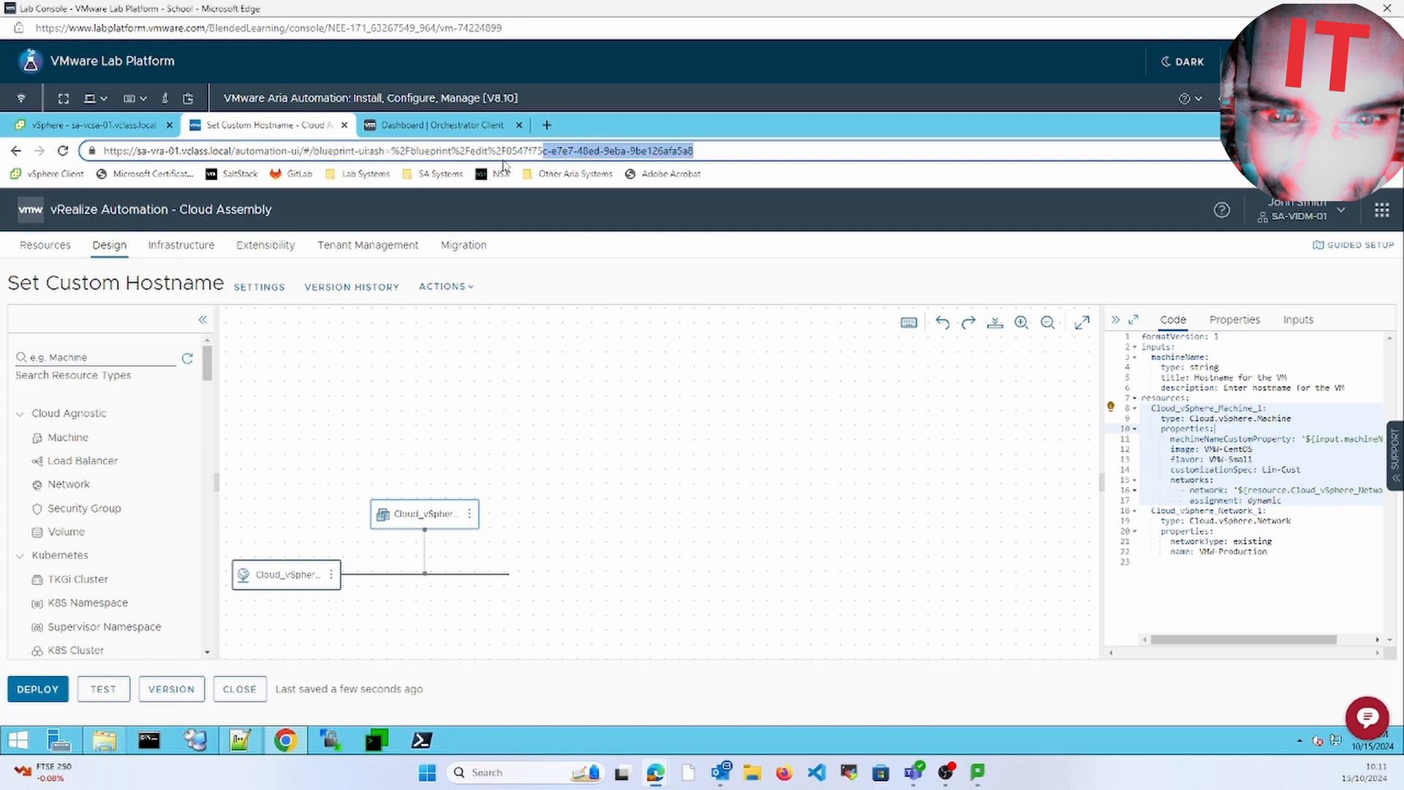
{"action": "key", "text": "shift+Left"}
{"action": "key", "text": "shift+Left"}
{"action": "key", "text": "shift+Left"}
{"action": "key", "text": "shift+Left"}
{"action": "key", "text": "shift+Left"}
{"action": "key", "text": "shift+Left"}
{"action": "left_click", "coordinate": [243, 749]}
{"action": "left_click", "coordinate": [389, 599]}
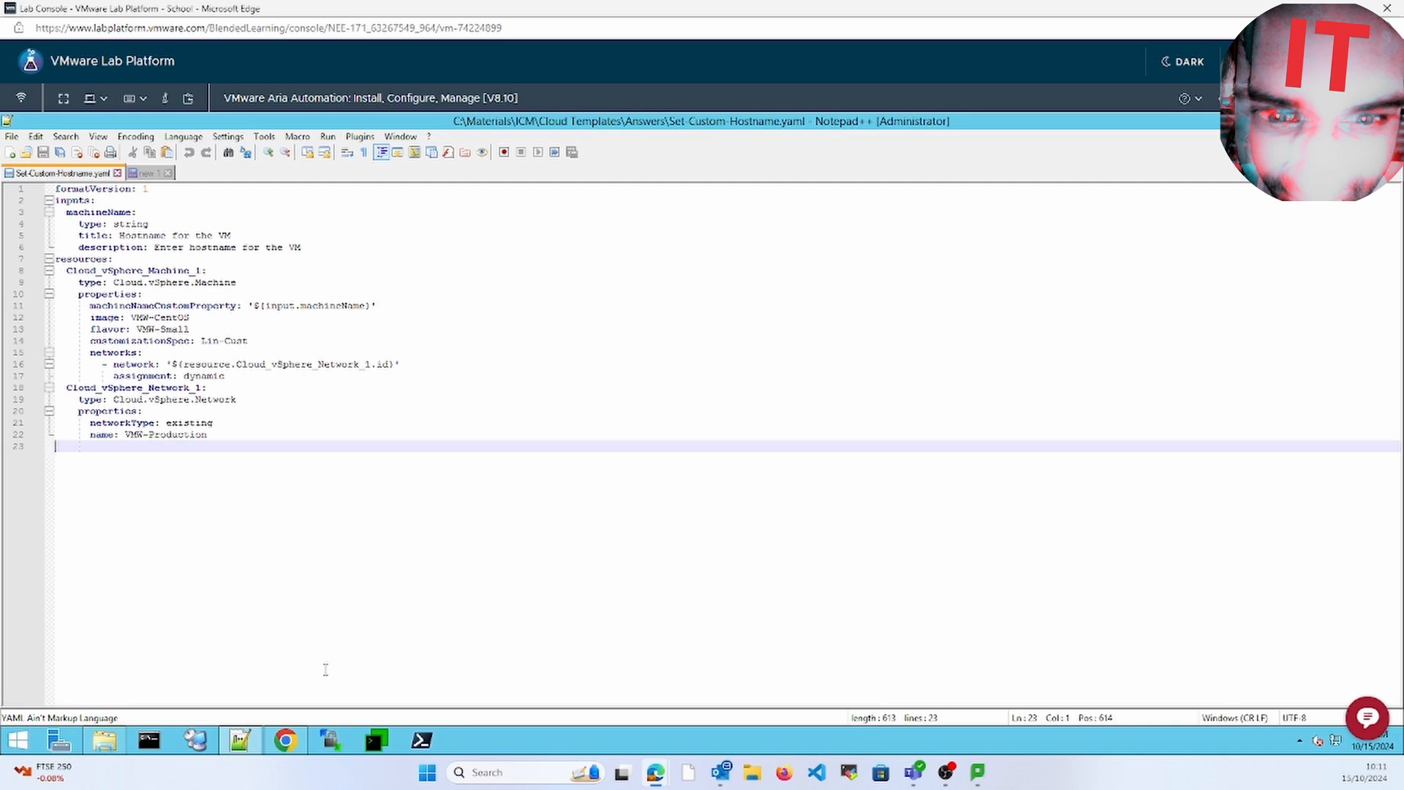
{"action": "left_click", "coordinate": [285, 740]}
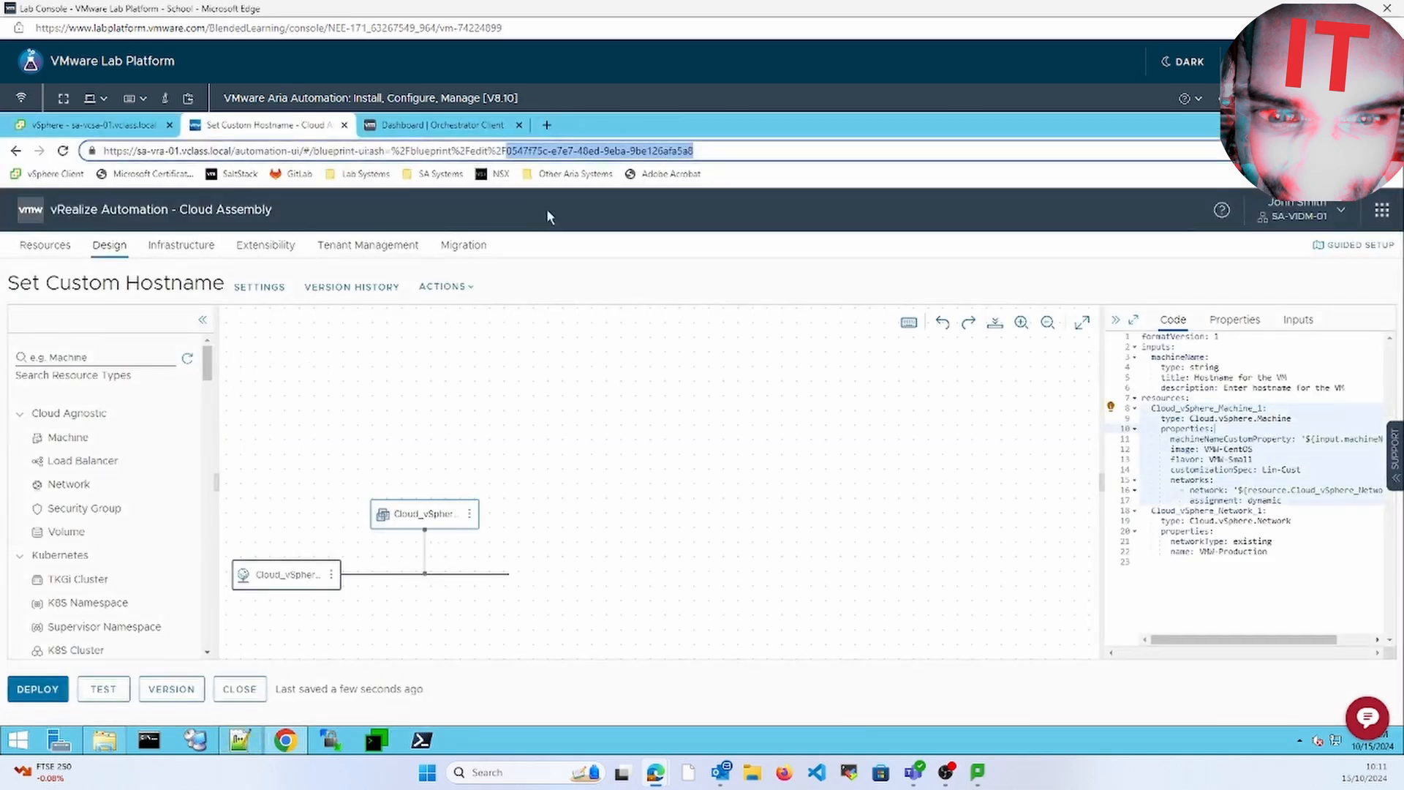
{"action": "right_click", "coordinate": [612, 155]}
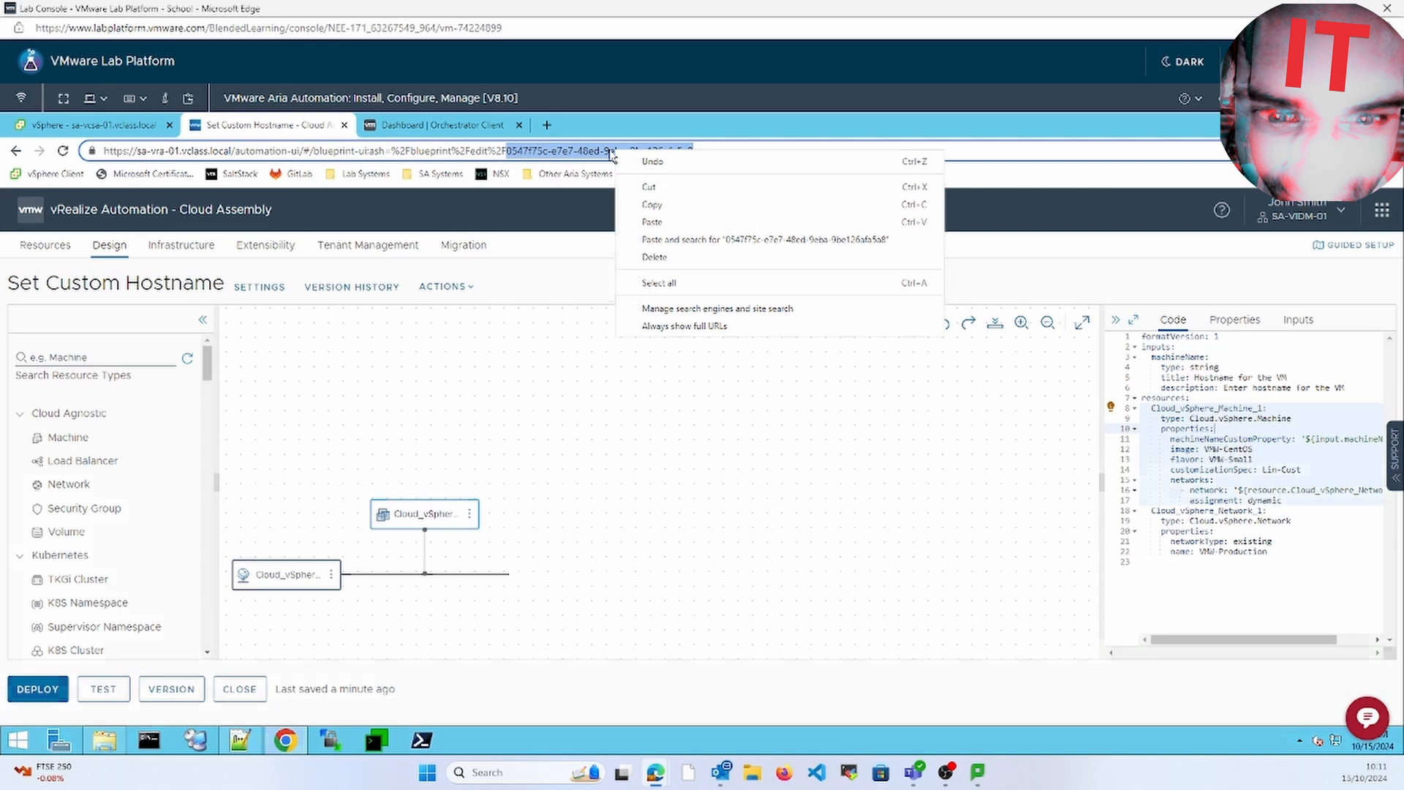
{"action": "left_click", "coordinate": [654, 207]}
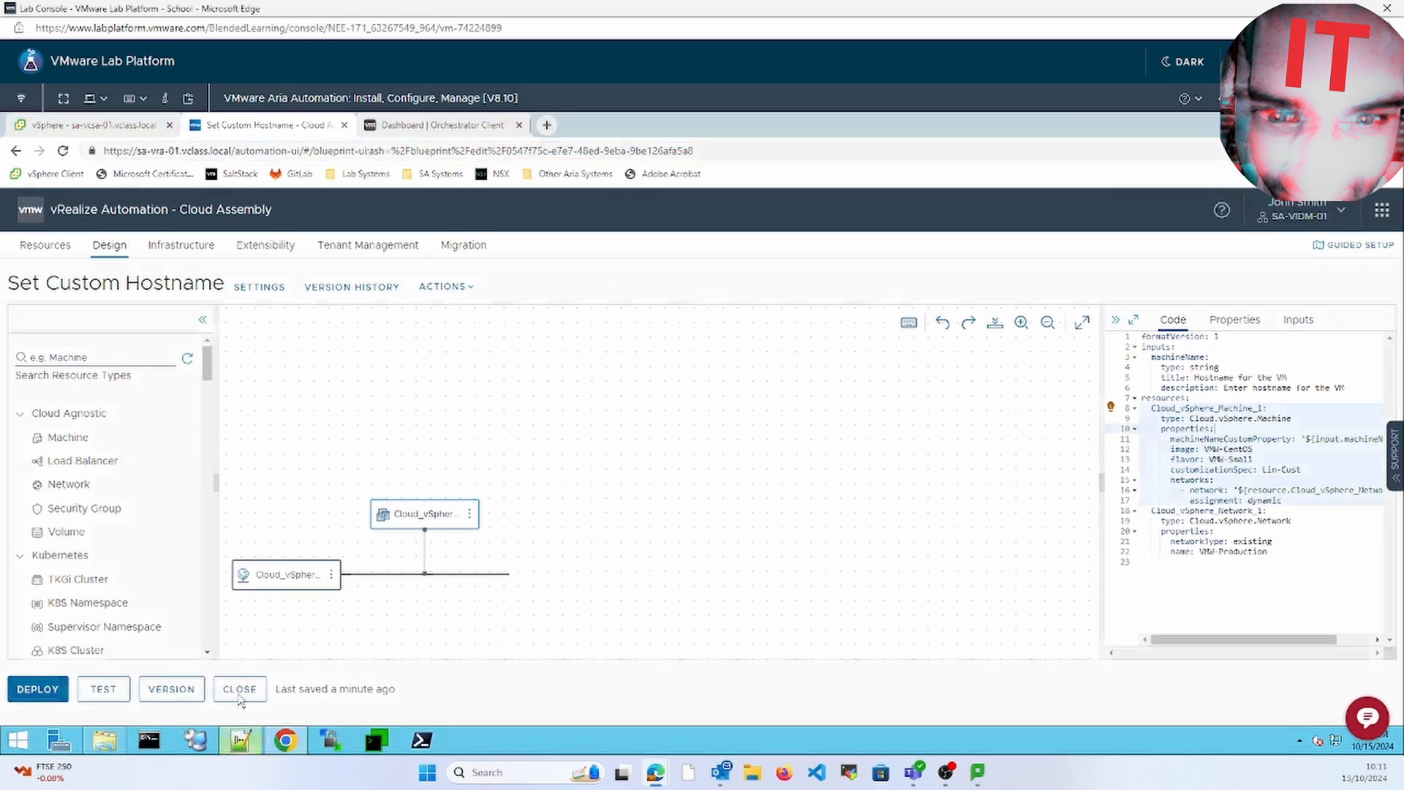
Paste the copied template ID into a new blank document in Notepad++ and return to Chrome.
{"action": "left_click", "coordinate": [240, 740]}
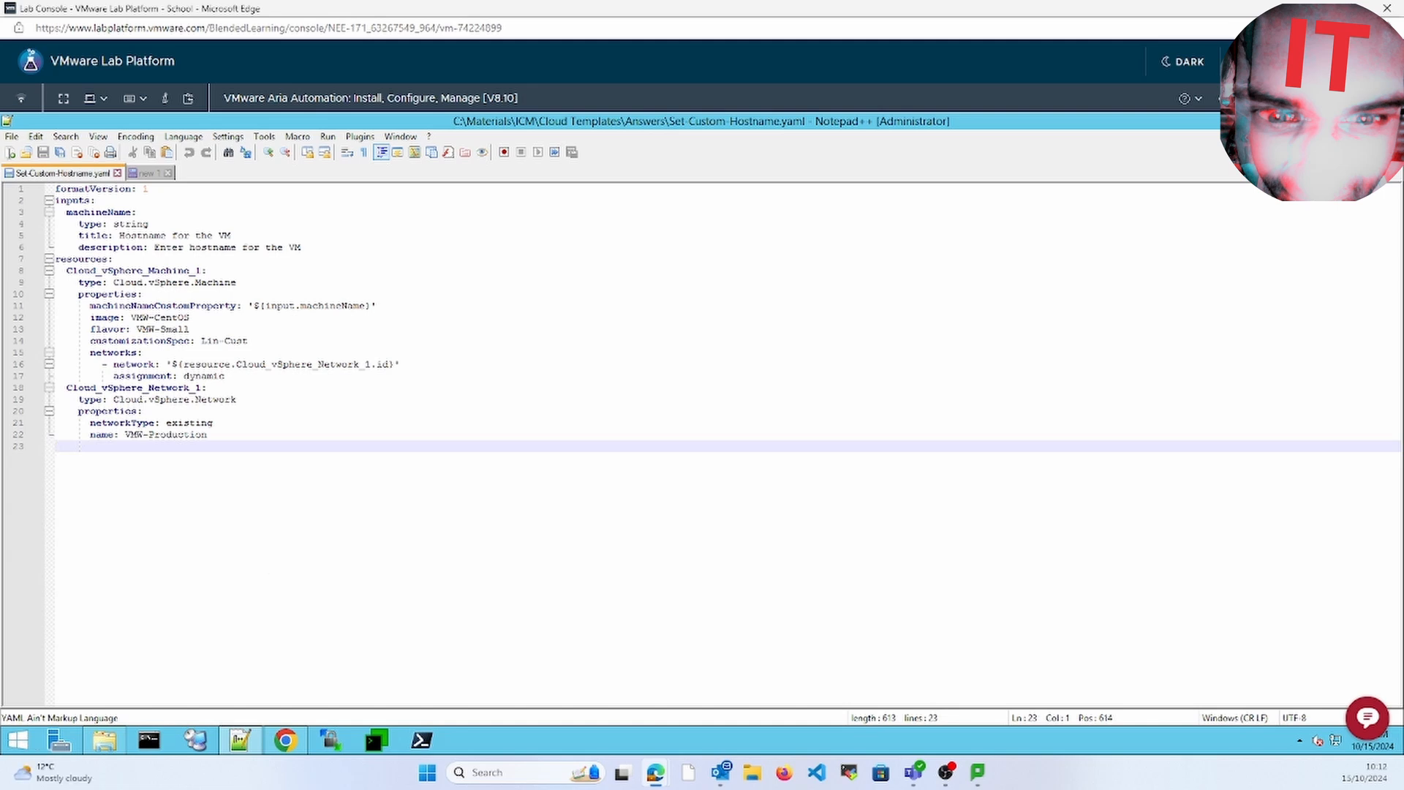
{"action": "key", "text": "ctrl+n"}
{"action": "key", "text": "ctrl+n"}
{"action": "key", "text": "ctrl+v"}
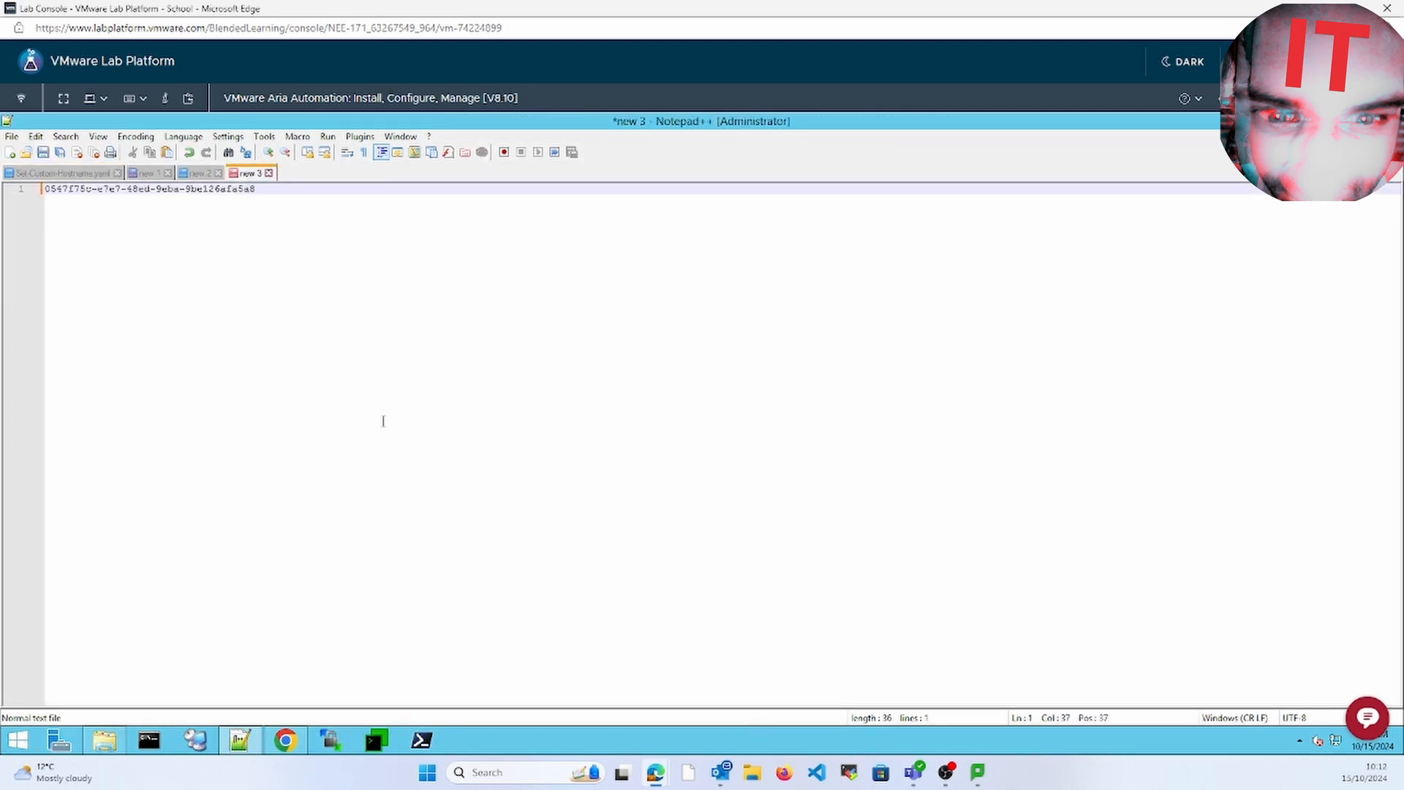
{"action": "left_click", "coordinate": [285, 740]}
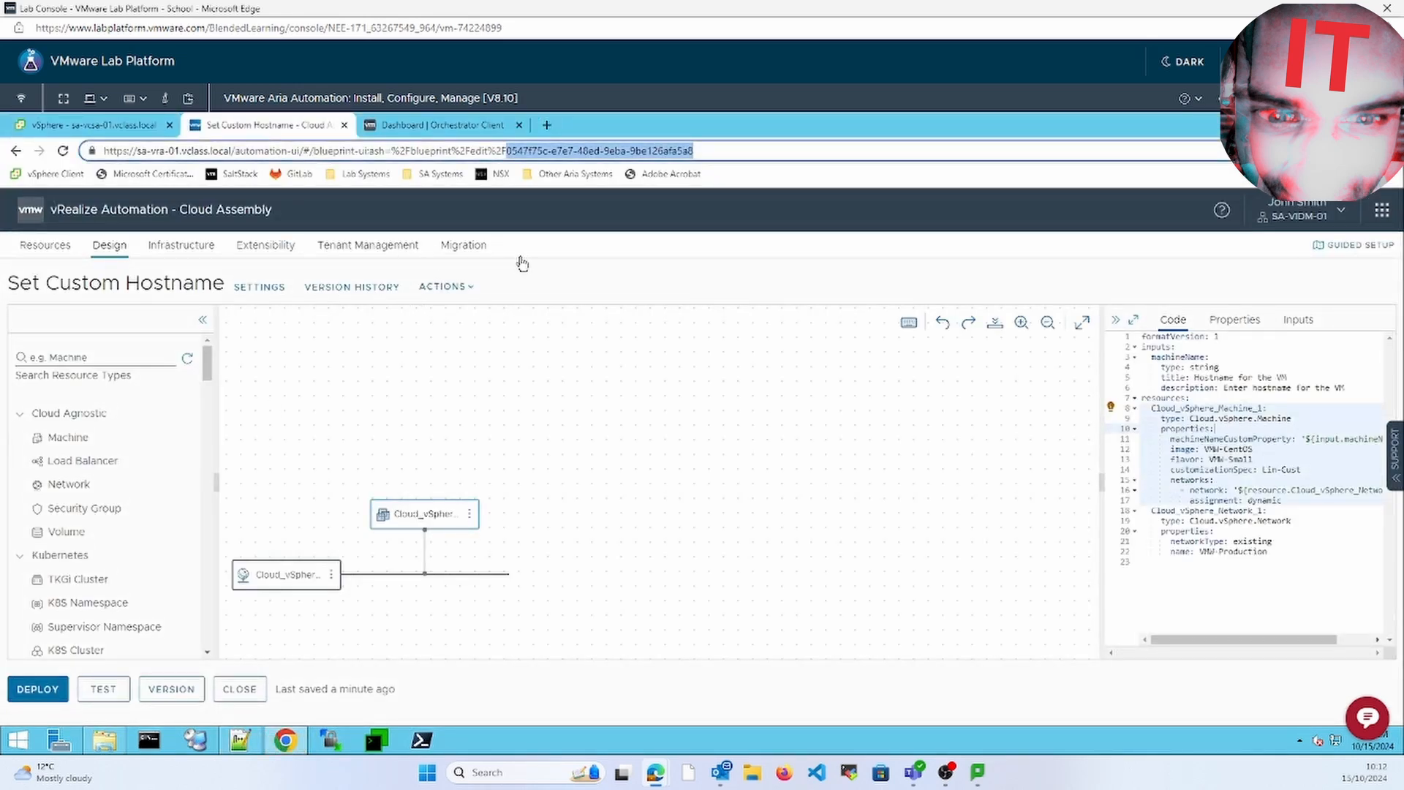
Create a new workflow named Set Custom Hostname in Orchestrator.
{"action": "left_click", "coordinate": [451, 128]}
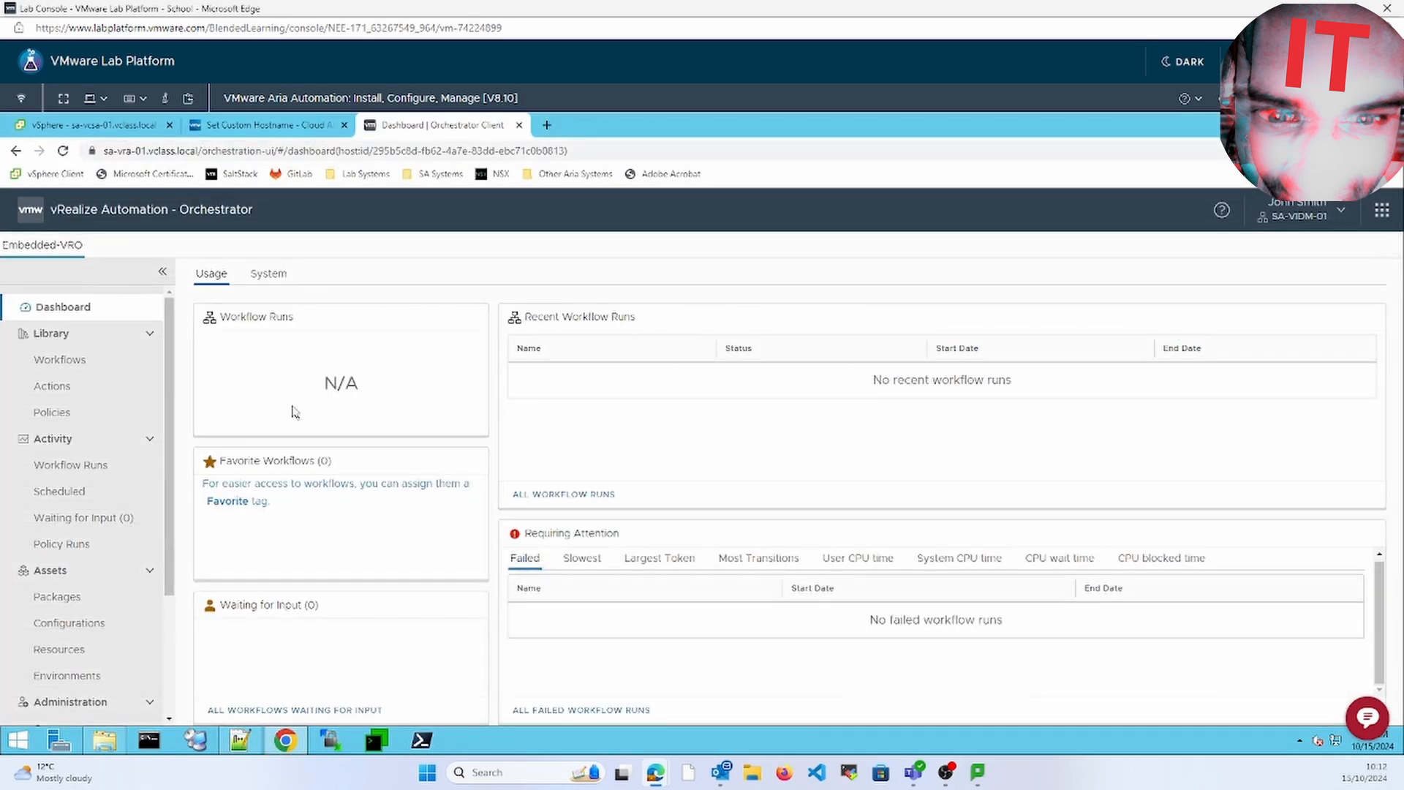
{"action": "left_click", "coordinate": [58, 360]}
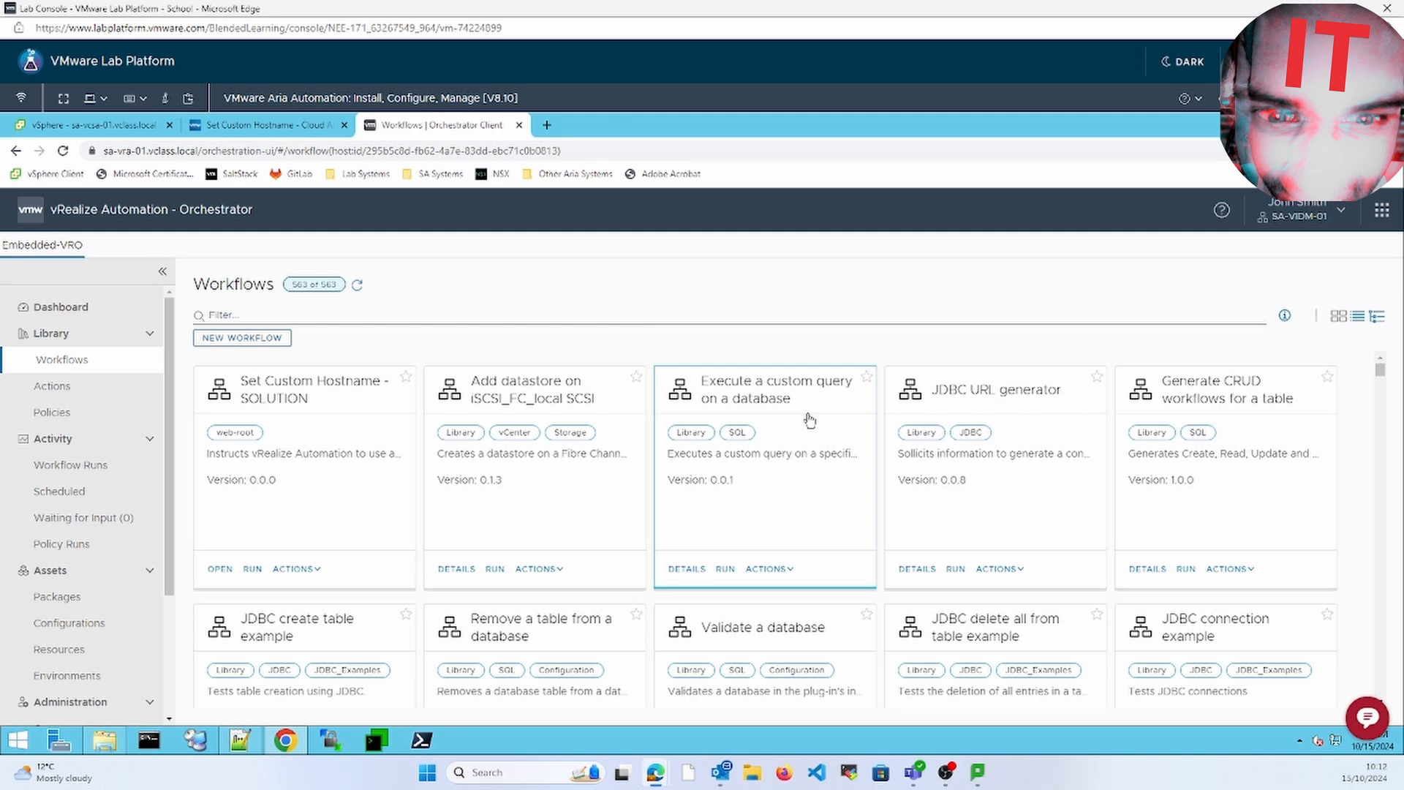
{"action": "left_click", "coordinate": [262, 344]}
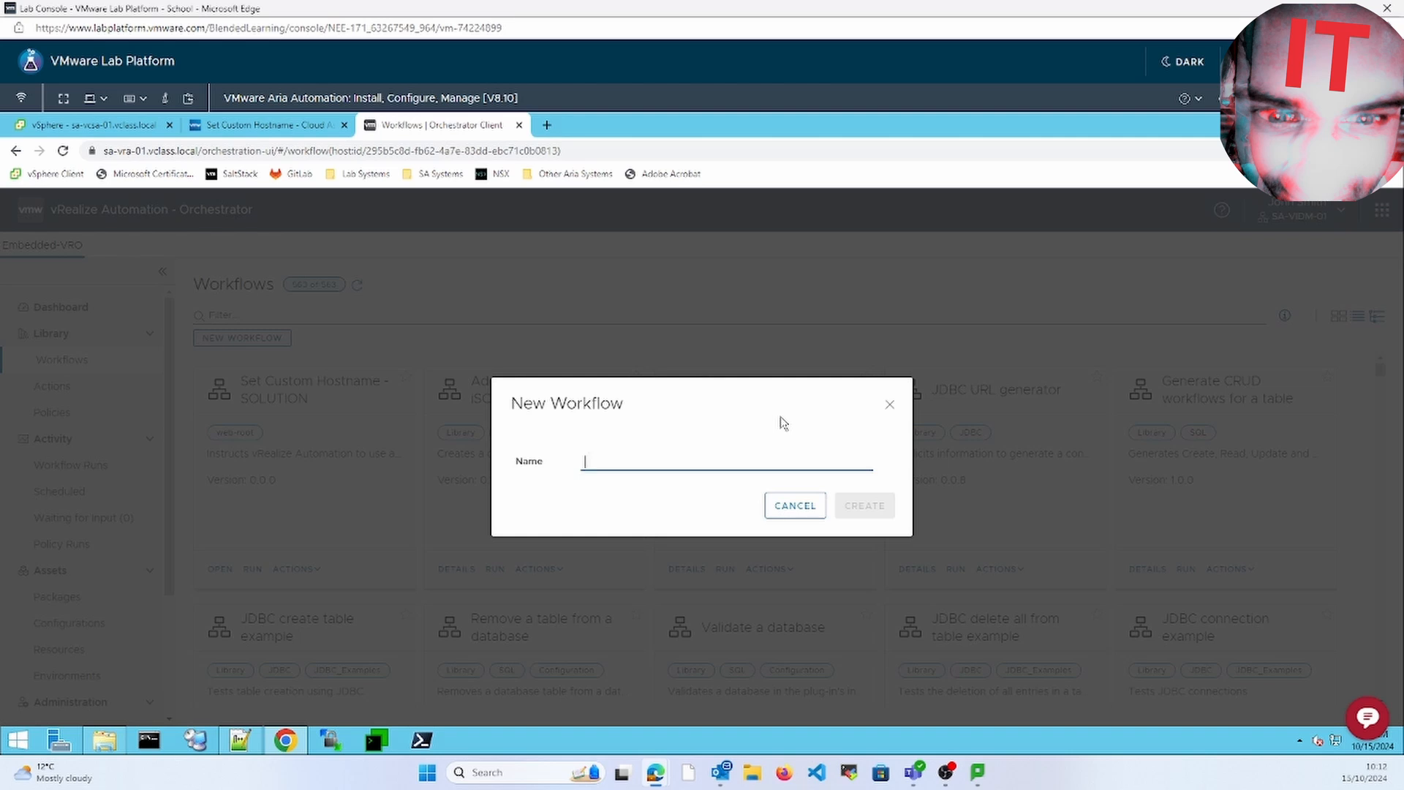
{"action": "type", "text": "Se"}
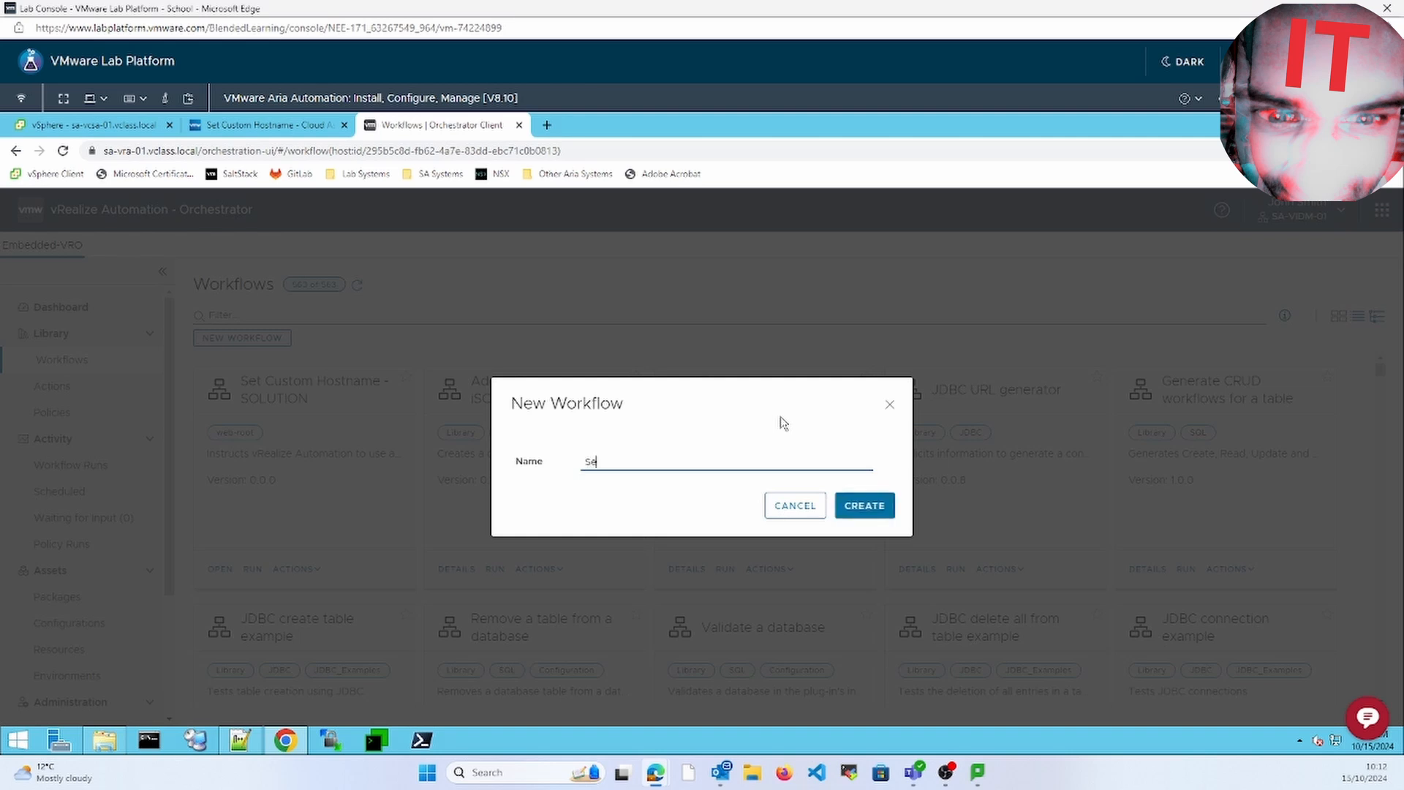
{"action": "type", "text": "t Custim"}
{"action": "type", "text": "o"}
{"action": "type", "text": "m Hostname"}
{"action": "key", "text": "Return"}
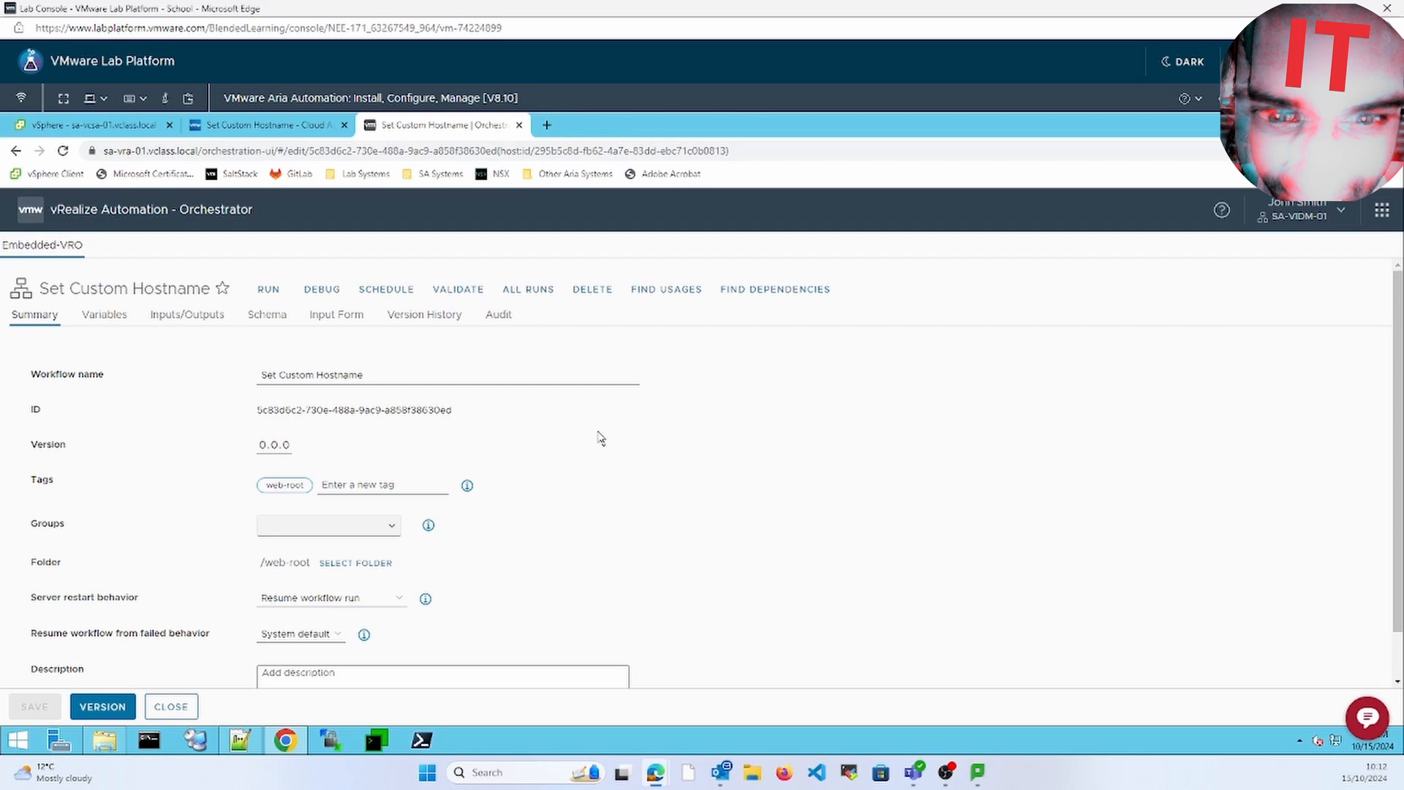
Start a new input parameter for the workflow and name it inputproperties.
{"action": "left_click", "coordinate": [202, 320]}
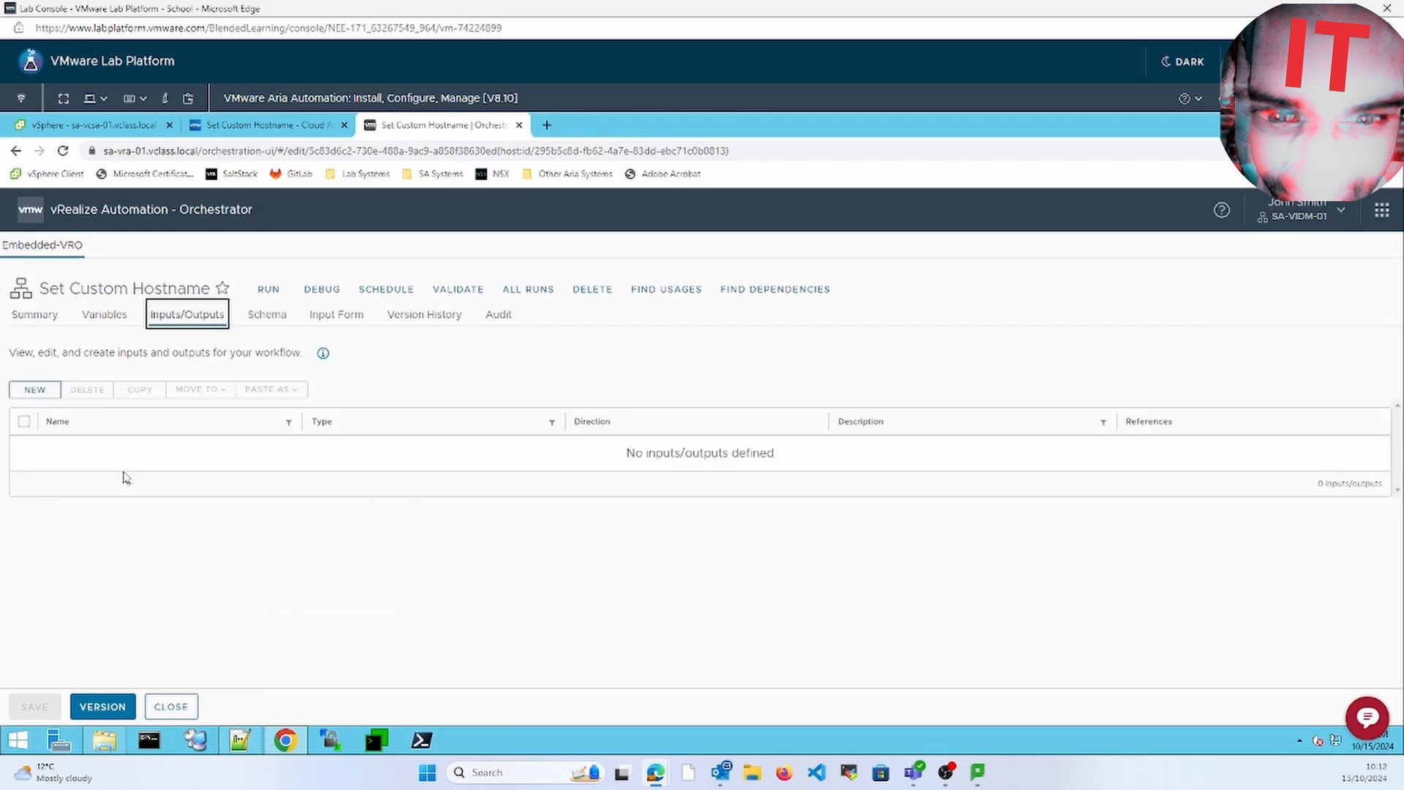
{"action": "left_click", "coordinate": [34, 389]}
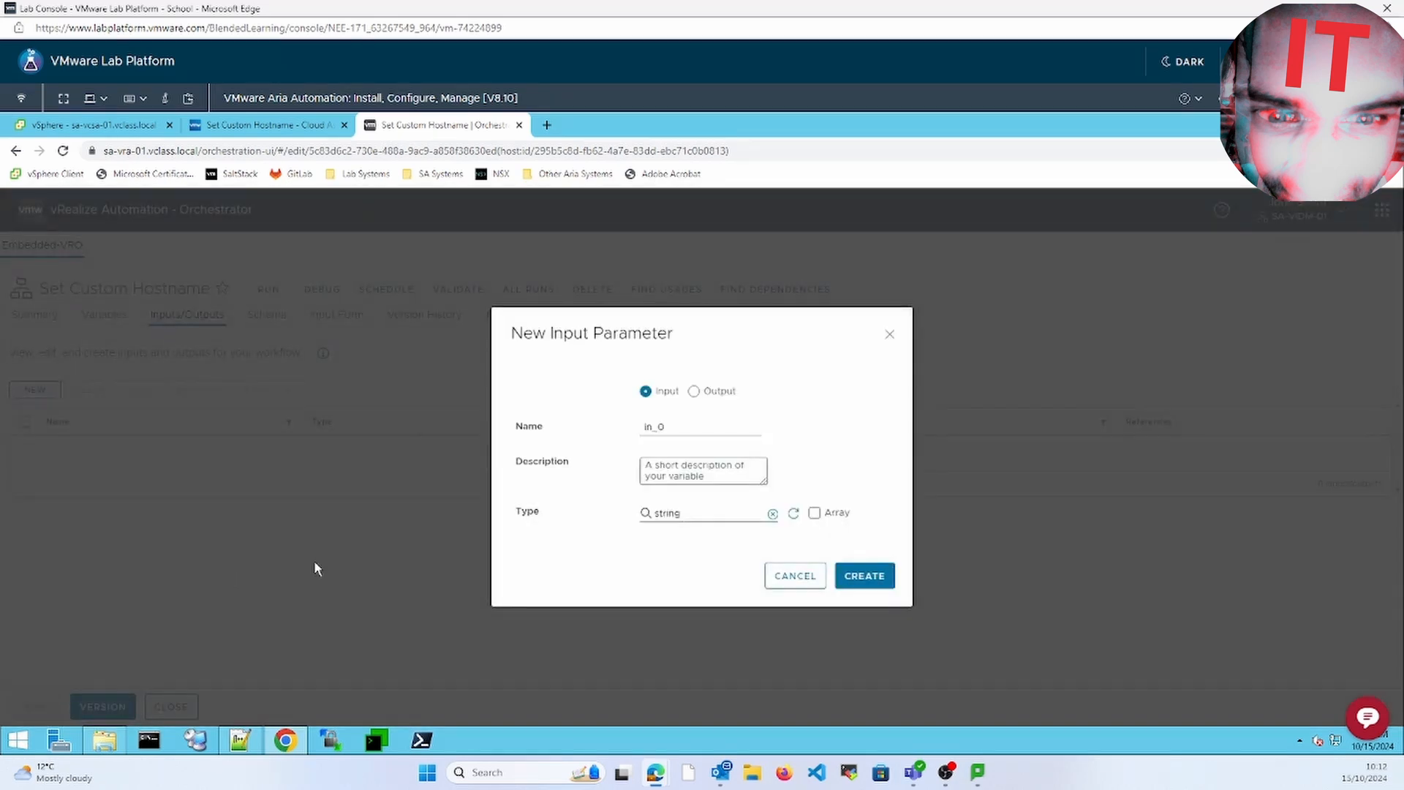
{"action": "double_click", "coordinate": [718, 421]}
{"action": "left_click", "coordinate": [697, 421]}
{"action": "key", "text": "BackSpace"}
{"action": "key", "text": "BackSpace"}
{"action": "key", "text": "BackSpace"}
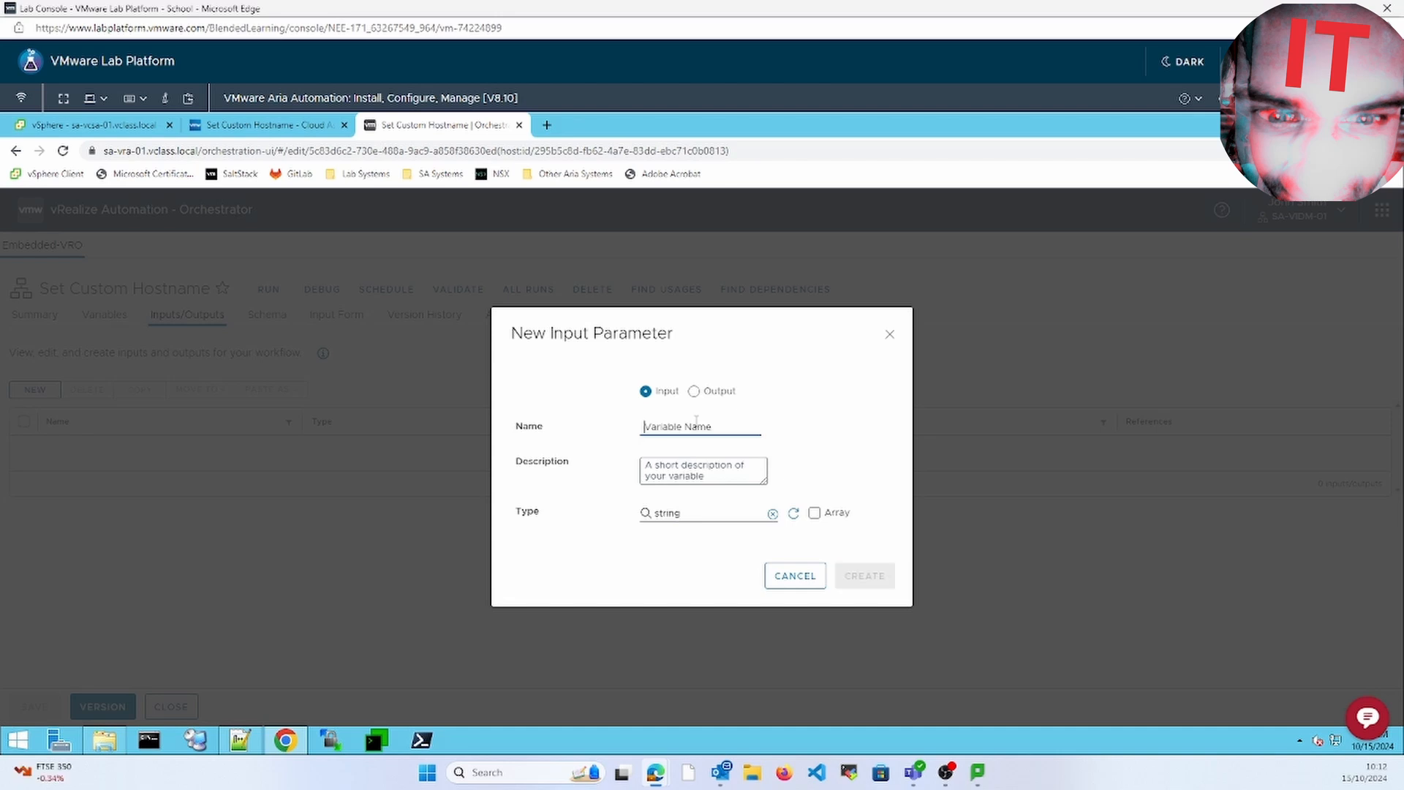
{"action": "type", "text": "inputproperties"}
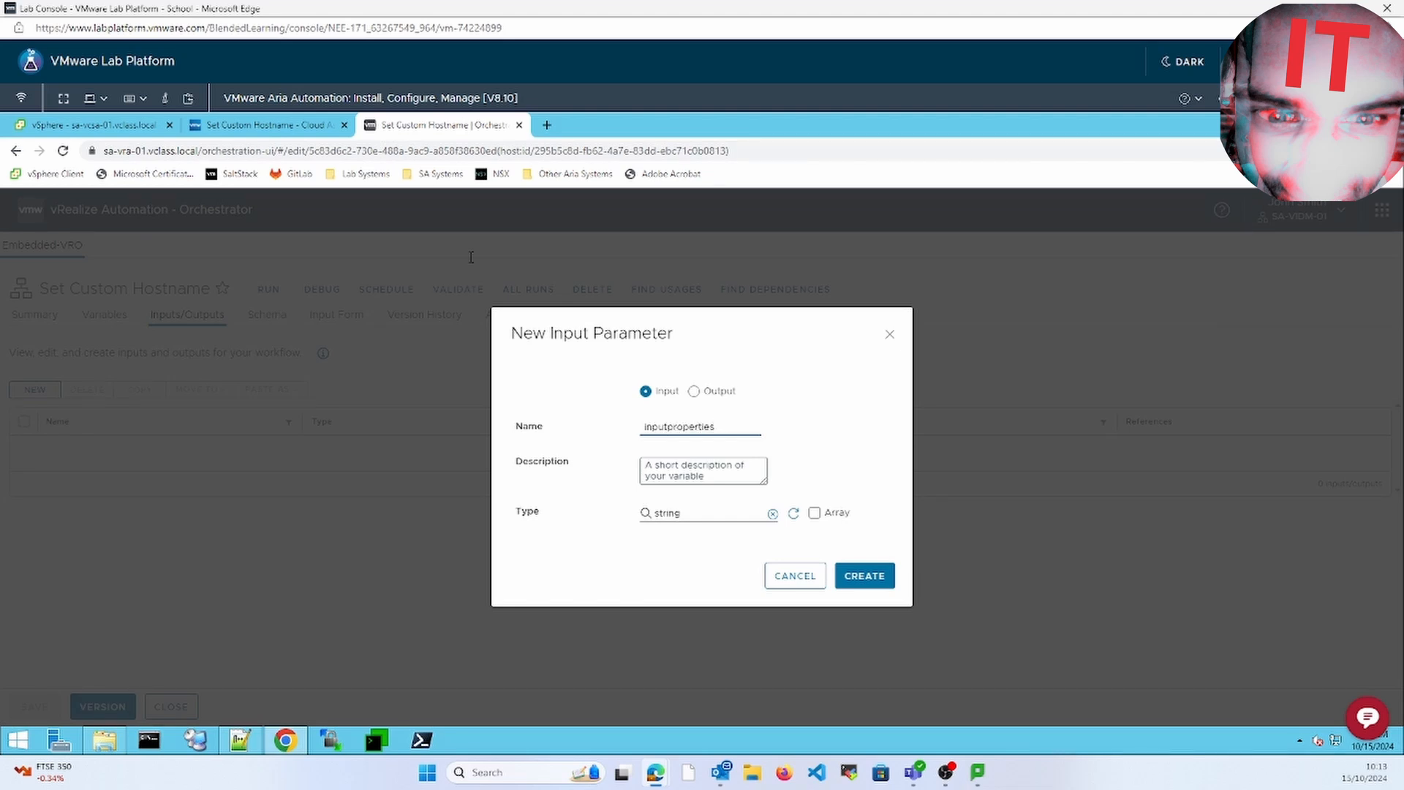
Set the inputproperties parameter's type to Properties and create it, after checking the cloud template's code.
{"action": "left_click", "coordinate": [269, 131]}
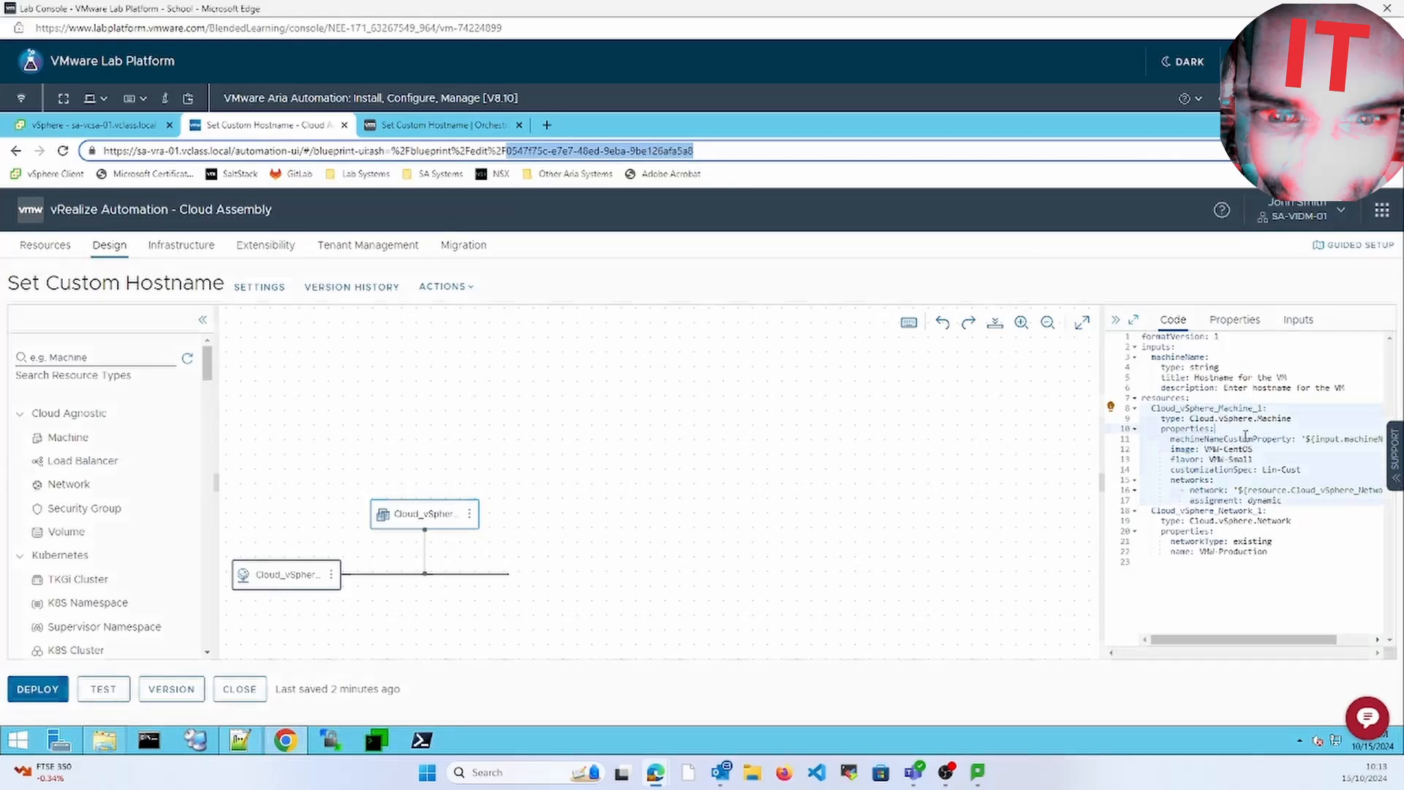
{"action": "left_click", "coordinate": [393, 128]}
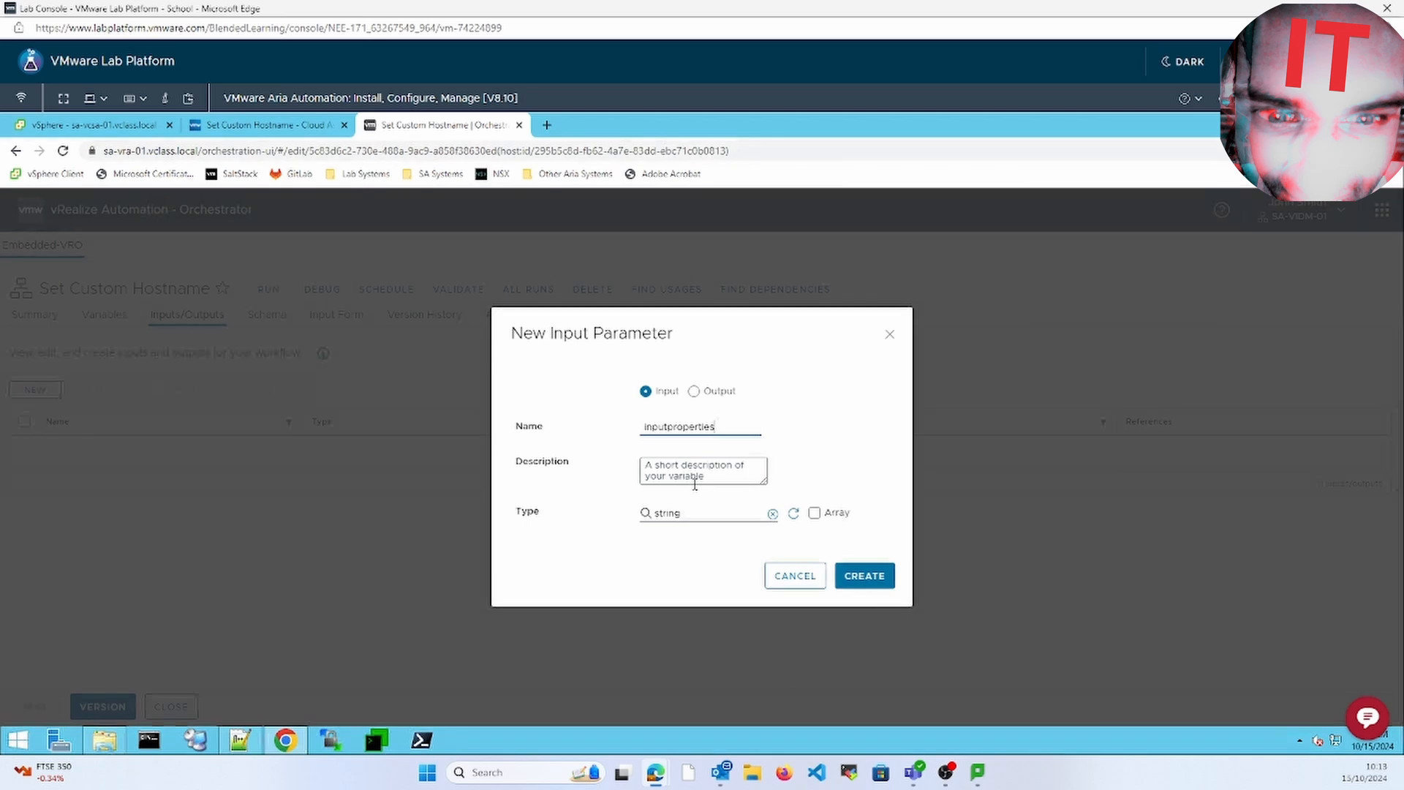
{"action": "left_click", "coordinate": [773, 513]}
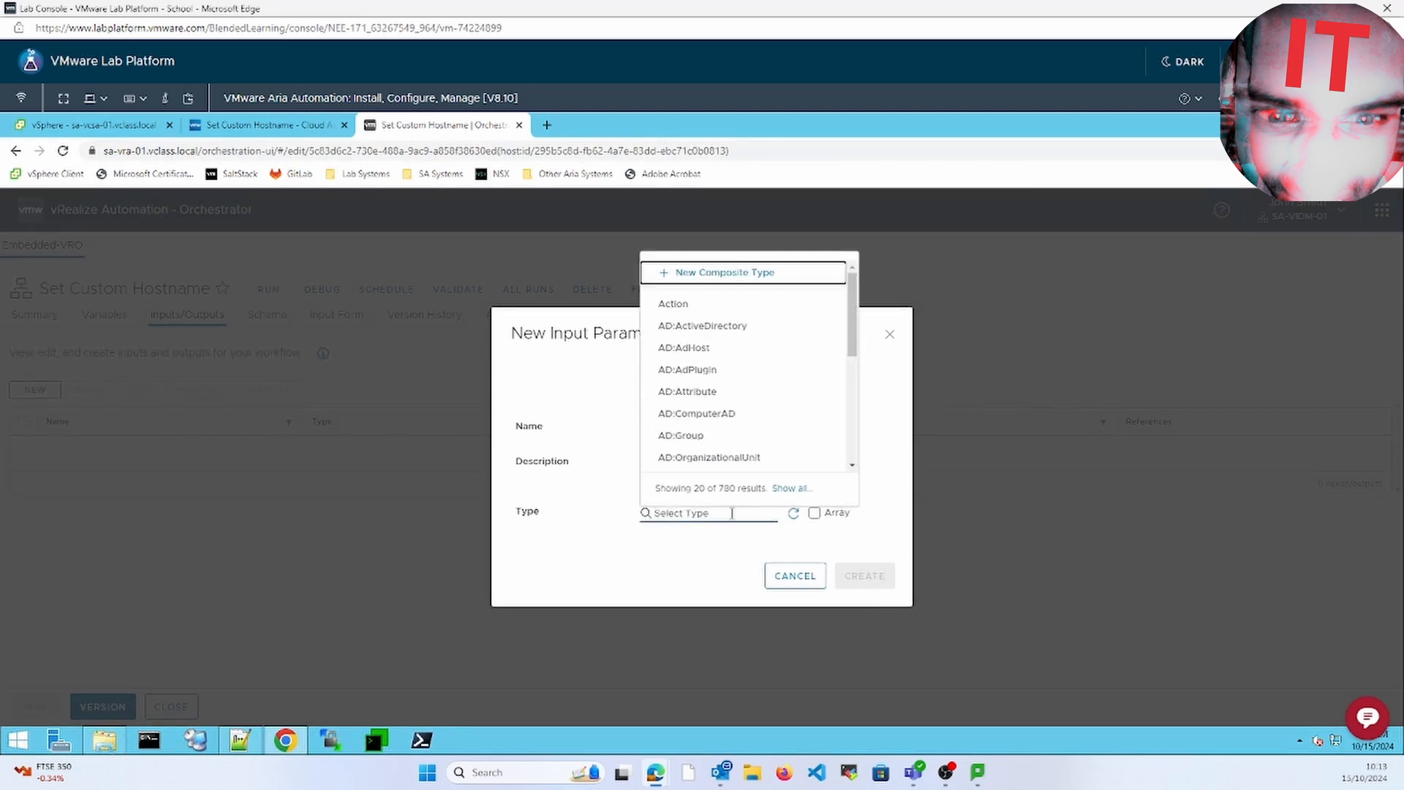
{"action": "type", "text": "prop"}
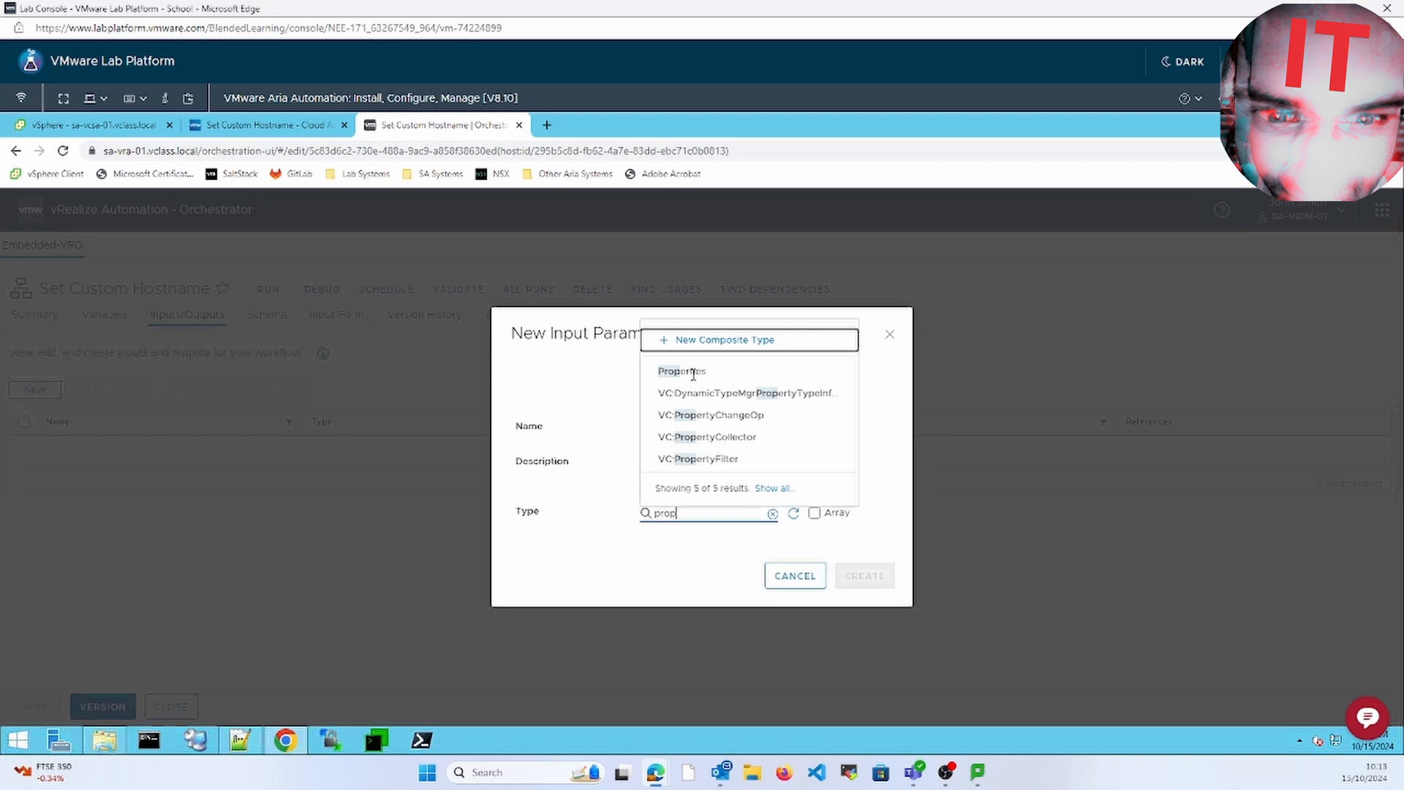
{"action": "left_click", "coordinate": [693, 372]}
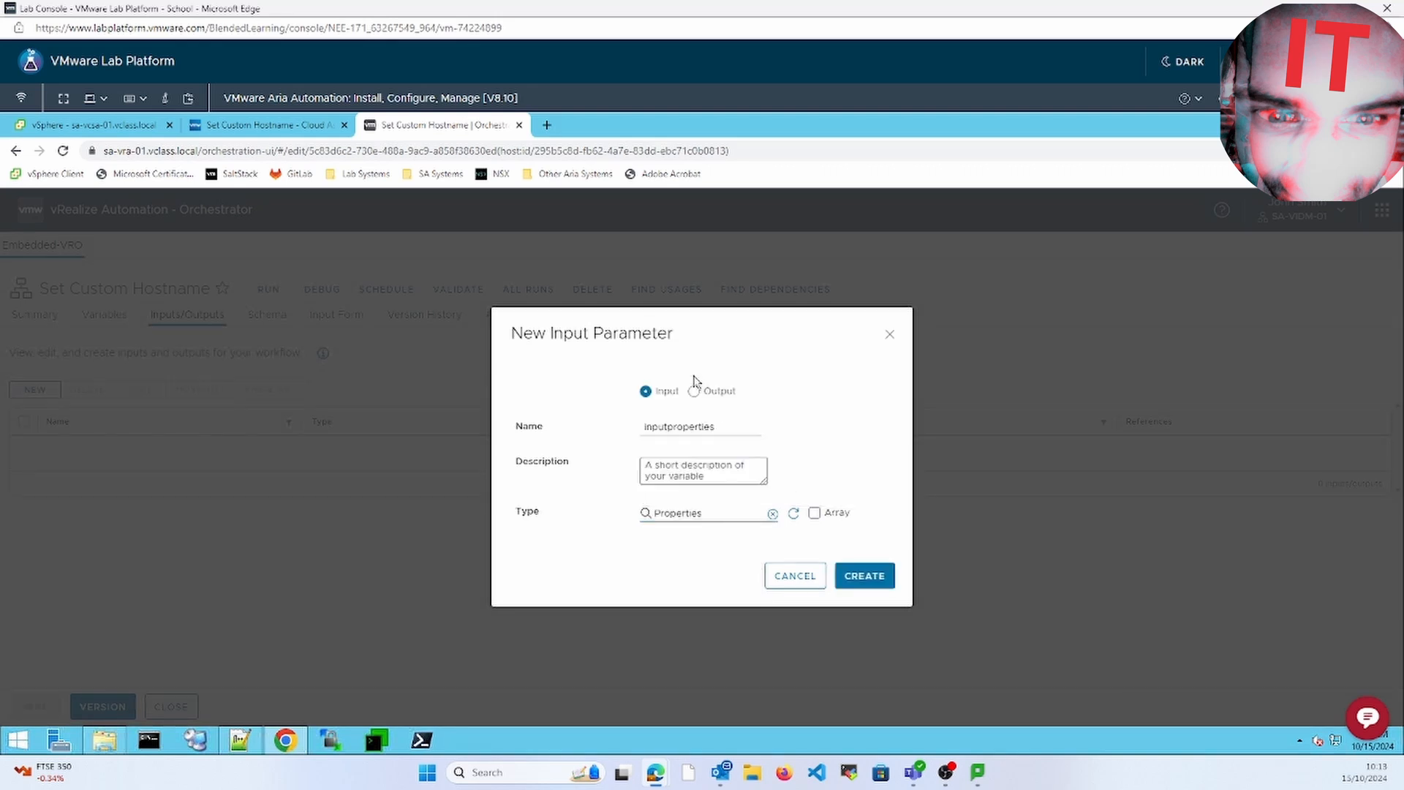
{"action": "left_click", "coordinate": [875, 587]}
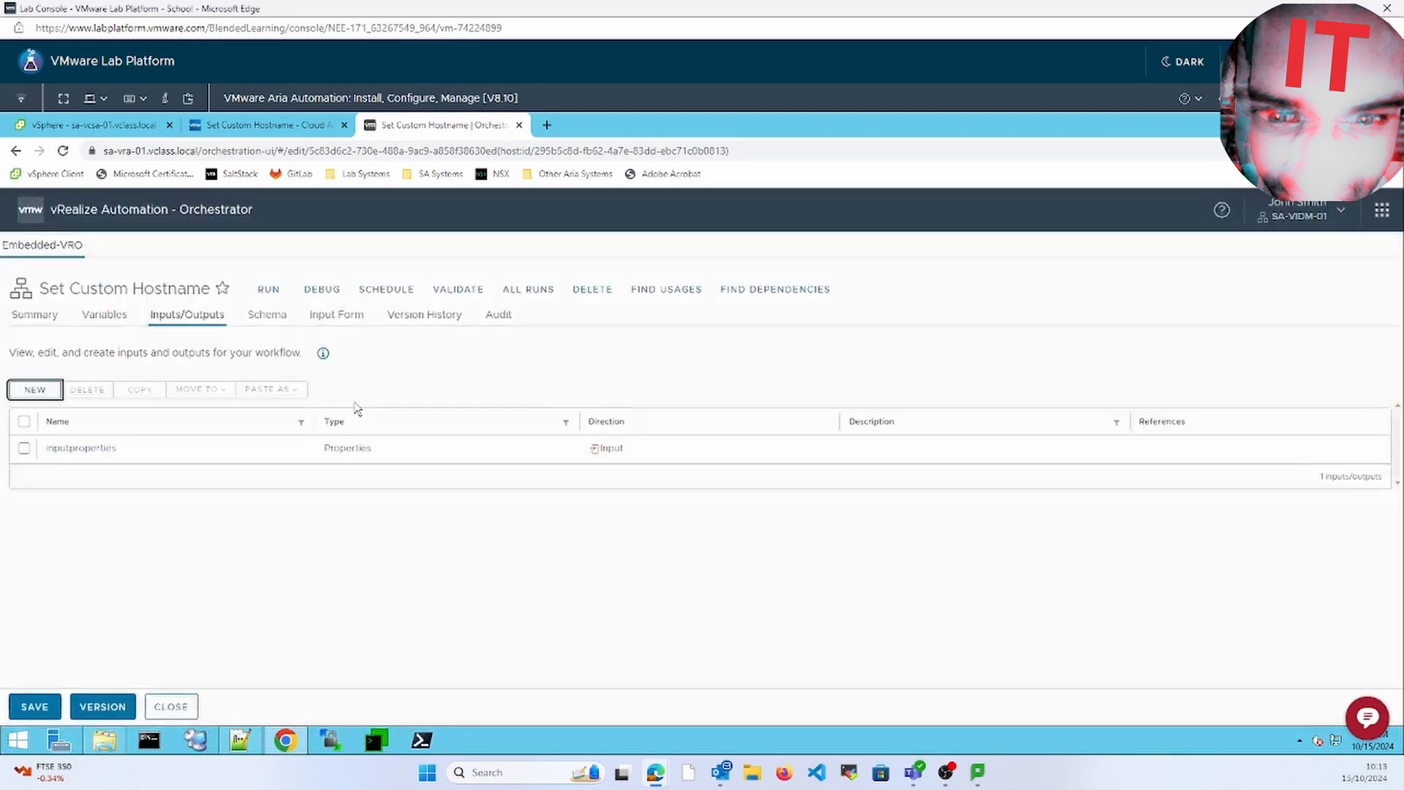
Create an output parameter named resourceNames as an array of type string.
{"action": "left_click", "coordinate": [35, 389]}
{"action": "left_click", "coordinate": [693, 392]}
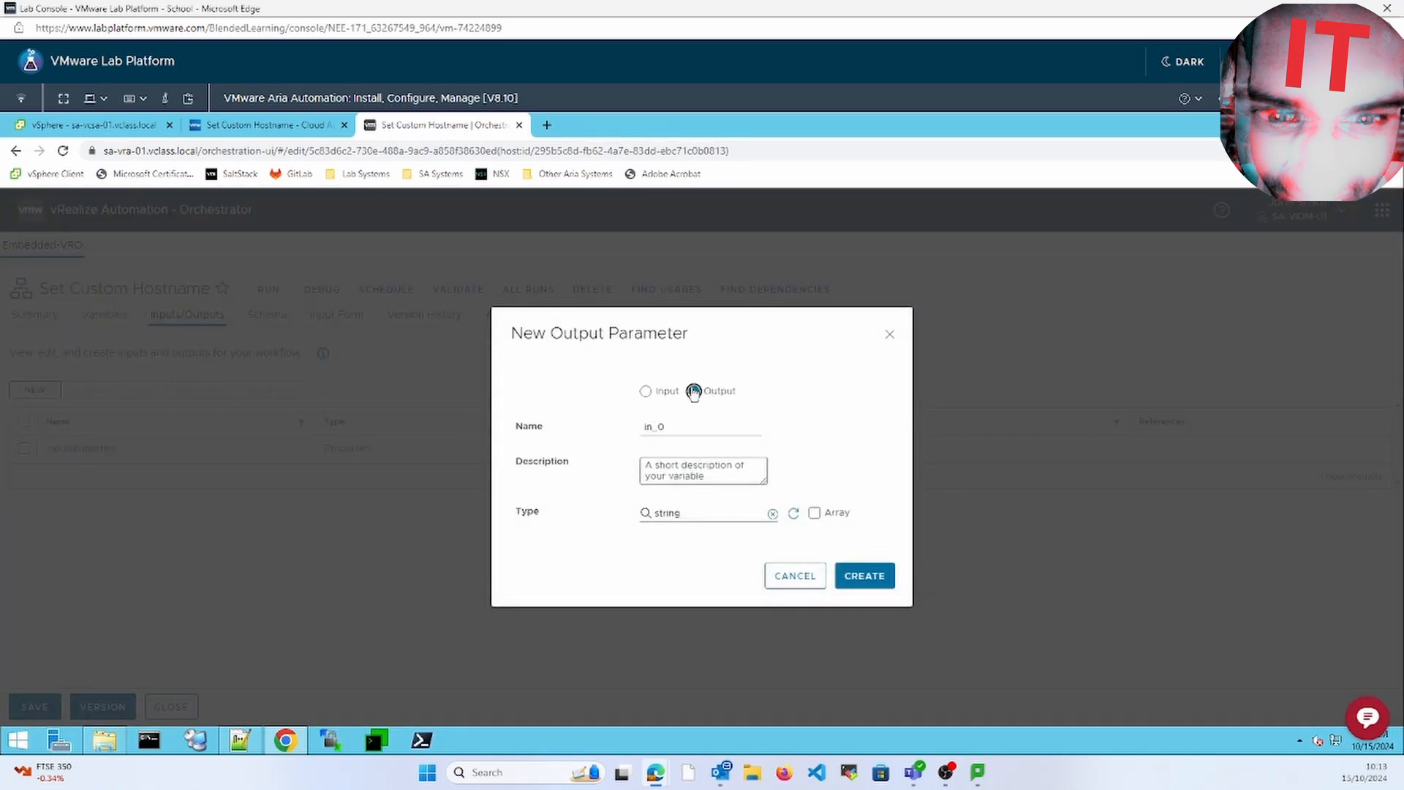
{"action": "double_click", "coordinate": [677, 427]}
{"action": "type", "text": "resour"}
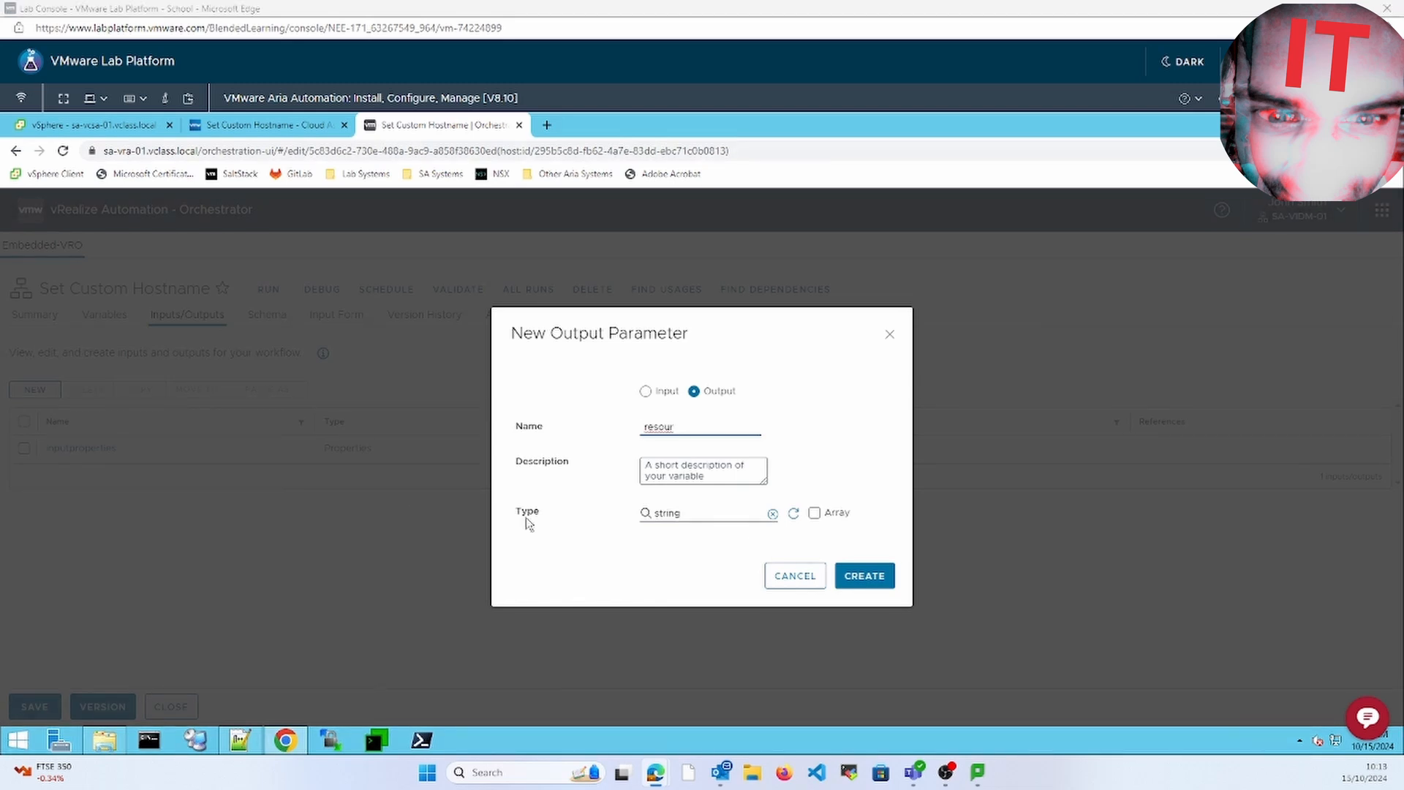
{"action": "left_click", "coordinate": [725, 427]}
{"action": "type", "text": "sour"}
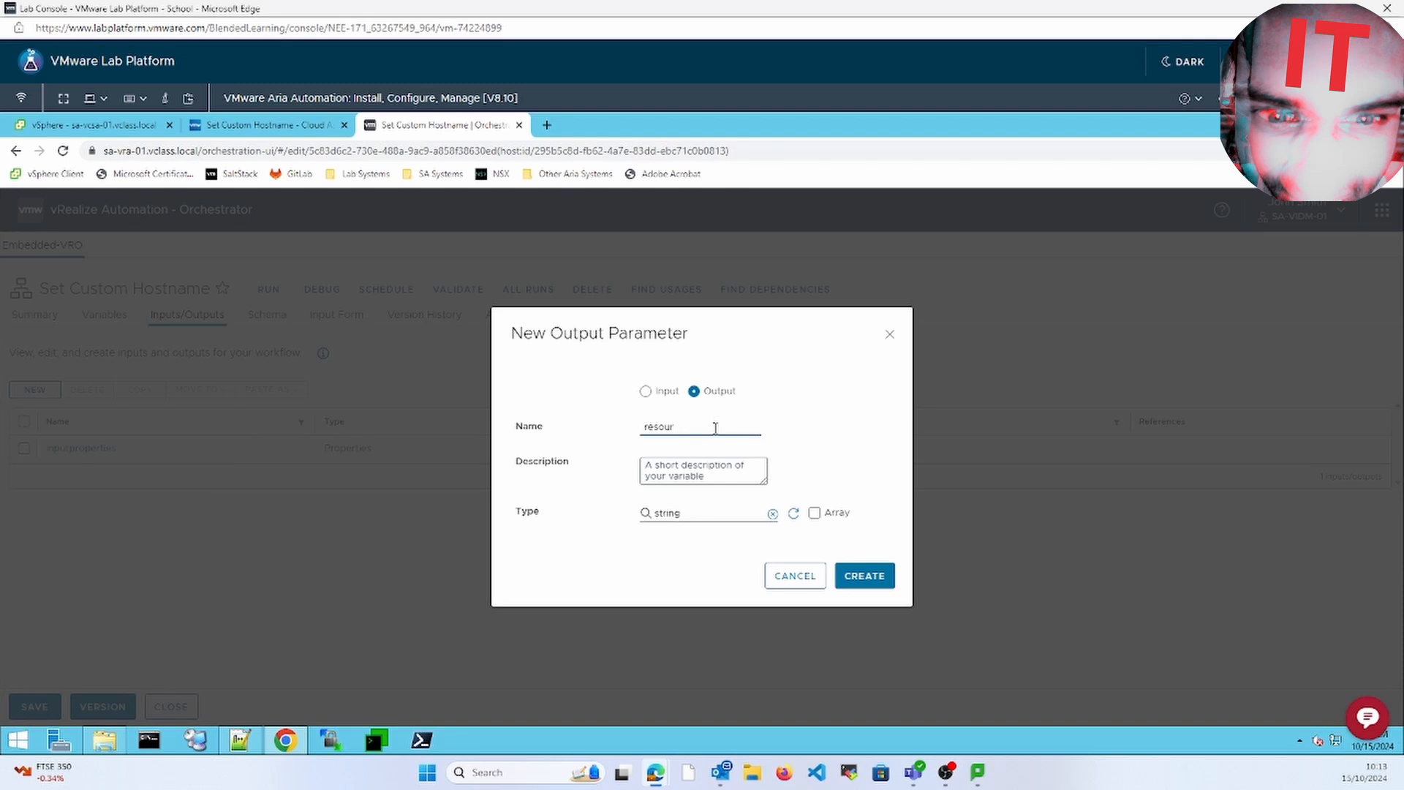
{"action": "type", "text": "ceNames"}
{"action": "left_click", "coordinate": [814, 513]}
{"action": "left_click", "coordinate": [855, 589]}
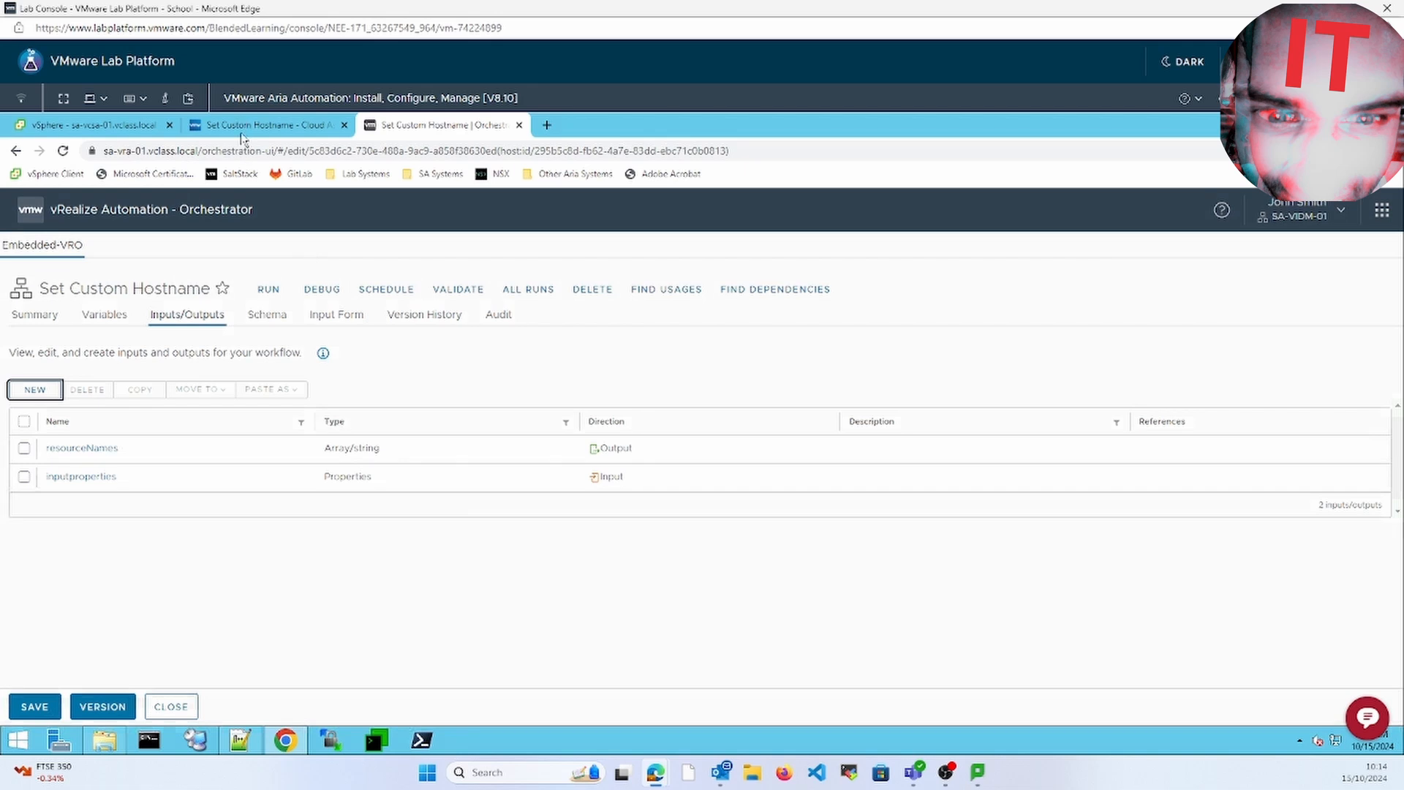
Insert a scriptable task between the start and end elements of the workflow schema and name it custom hostname.
{"action": "left_click", "coordinate": [241, 135]}
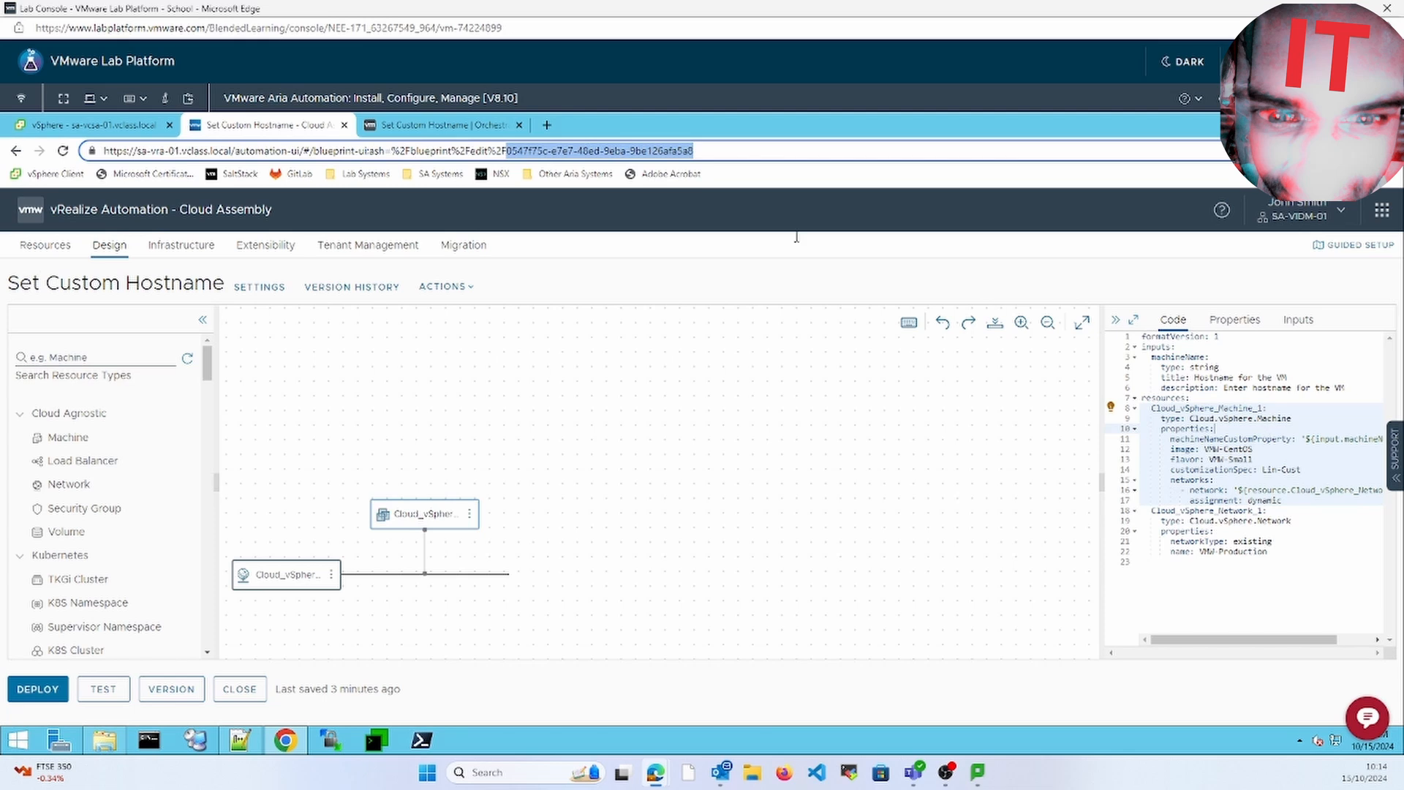
{"action": "left_click", "coordinate": [432, 125]}
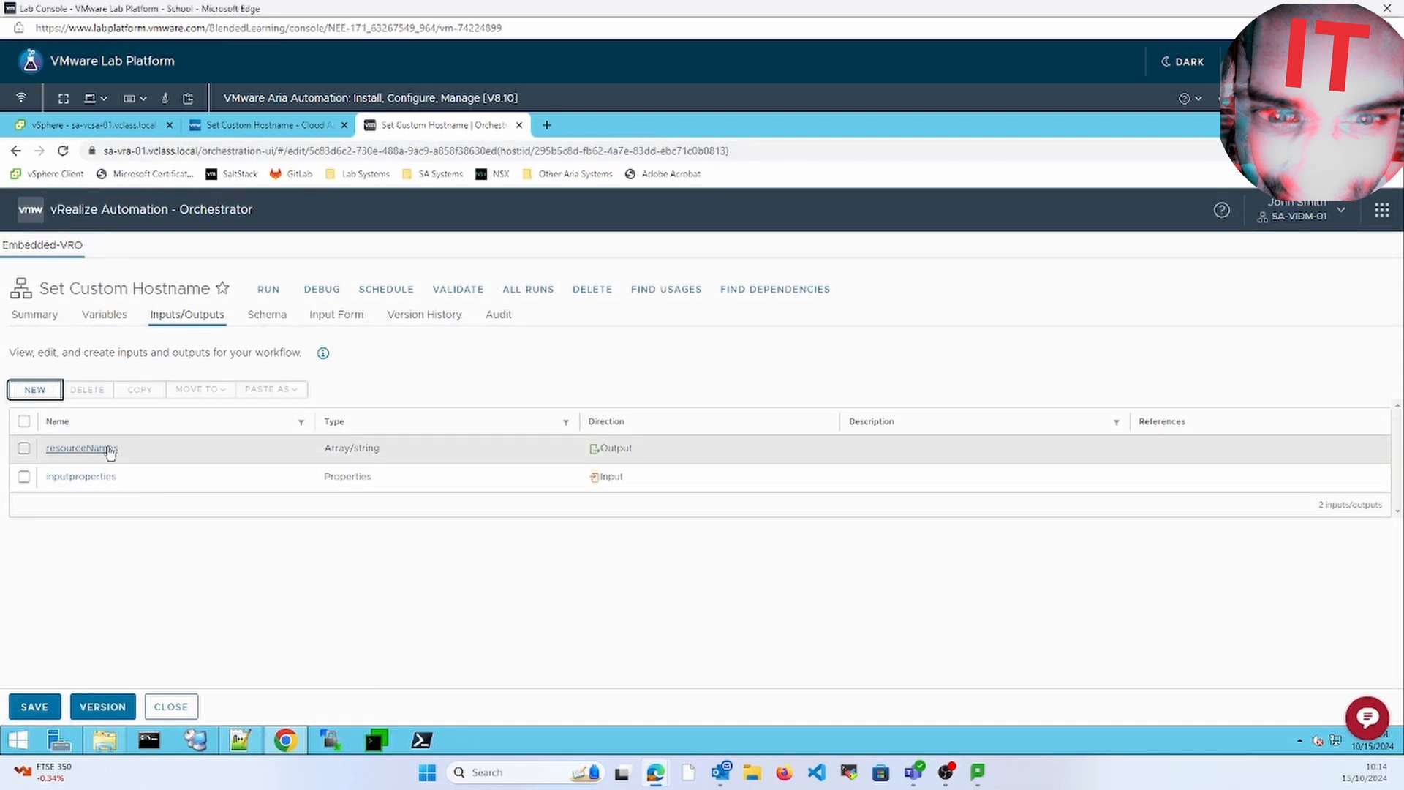
{"action": "left_click", "coordinate": [282, 320]}
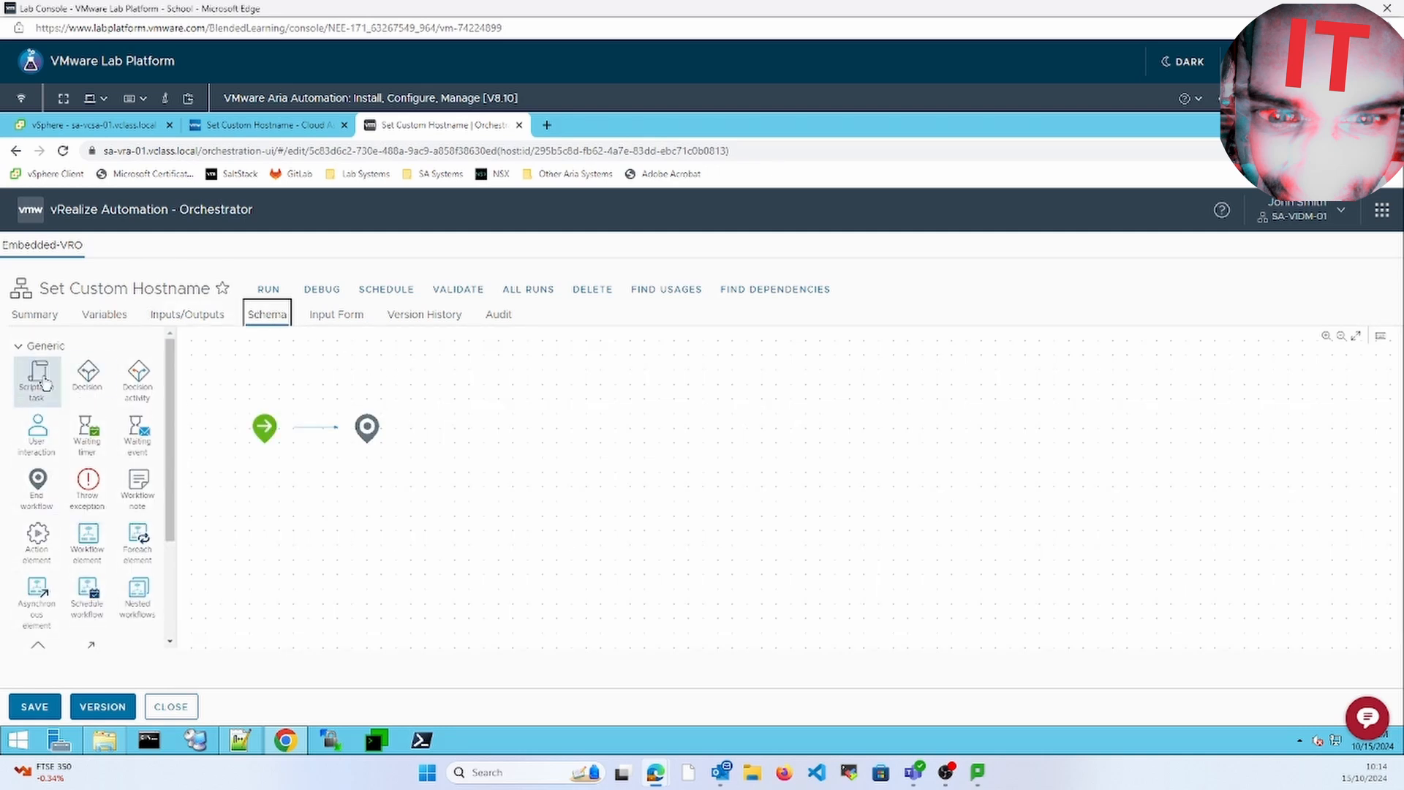
{"action": "left_click_drag", "start_coordinate": [42, 382], "coordinate": [315, 439]}
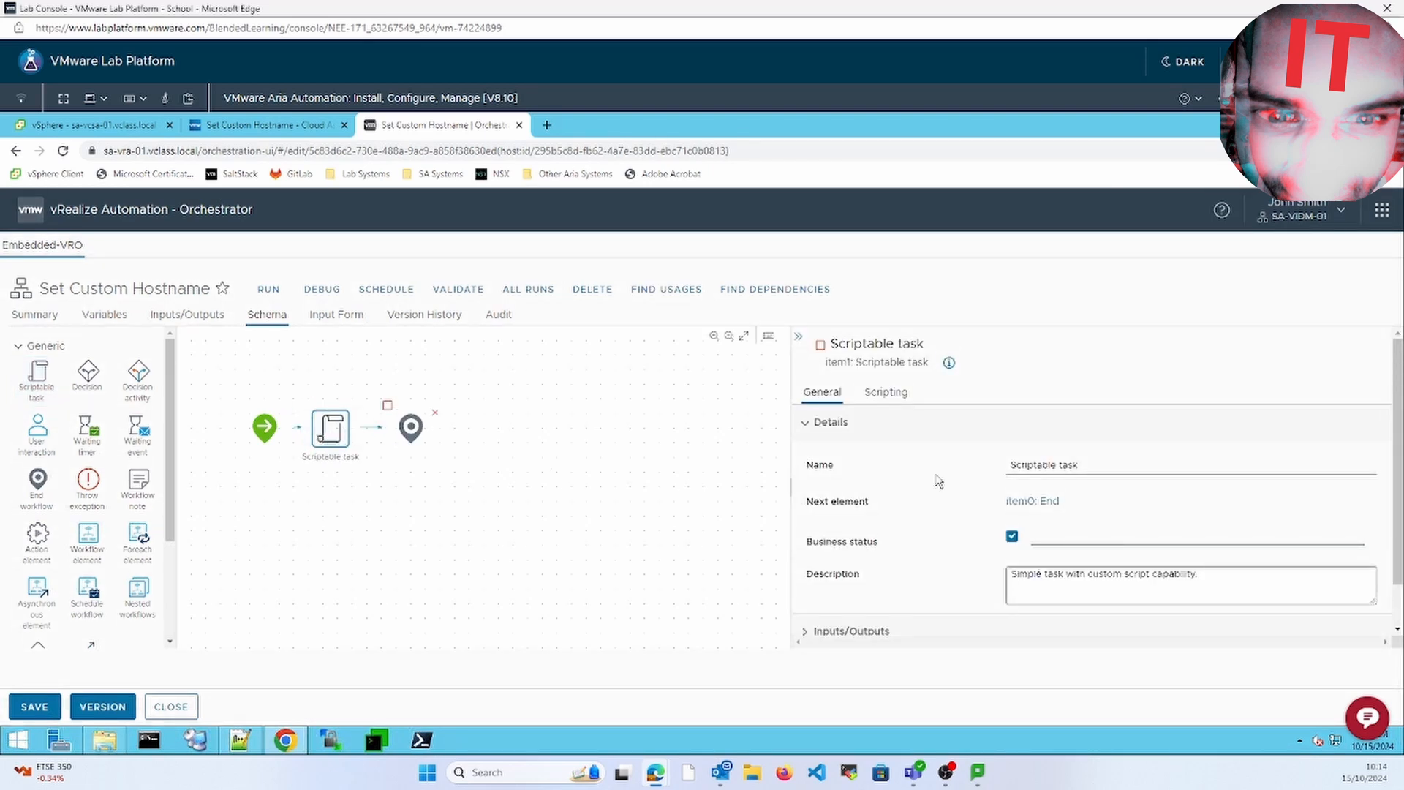
{"action": "triple_click", "coordinate": [1082, 461]}
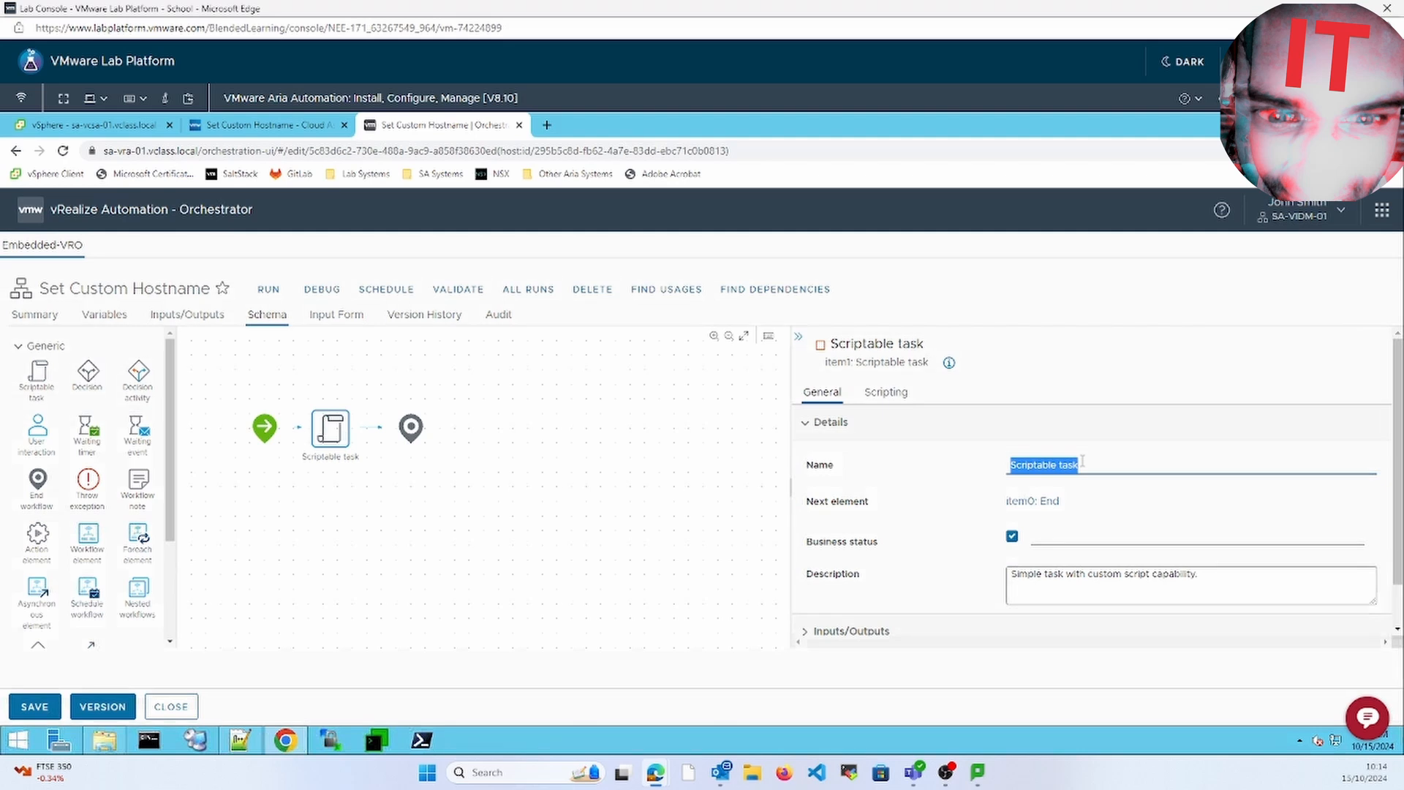
{"action": "type", "text": "custom"}
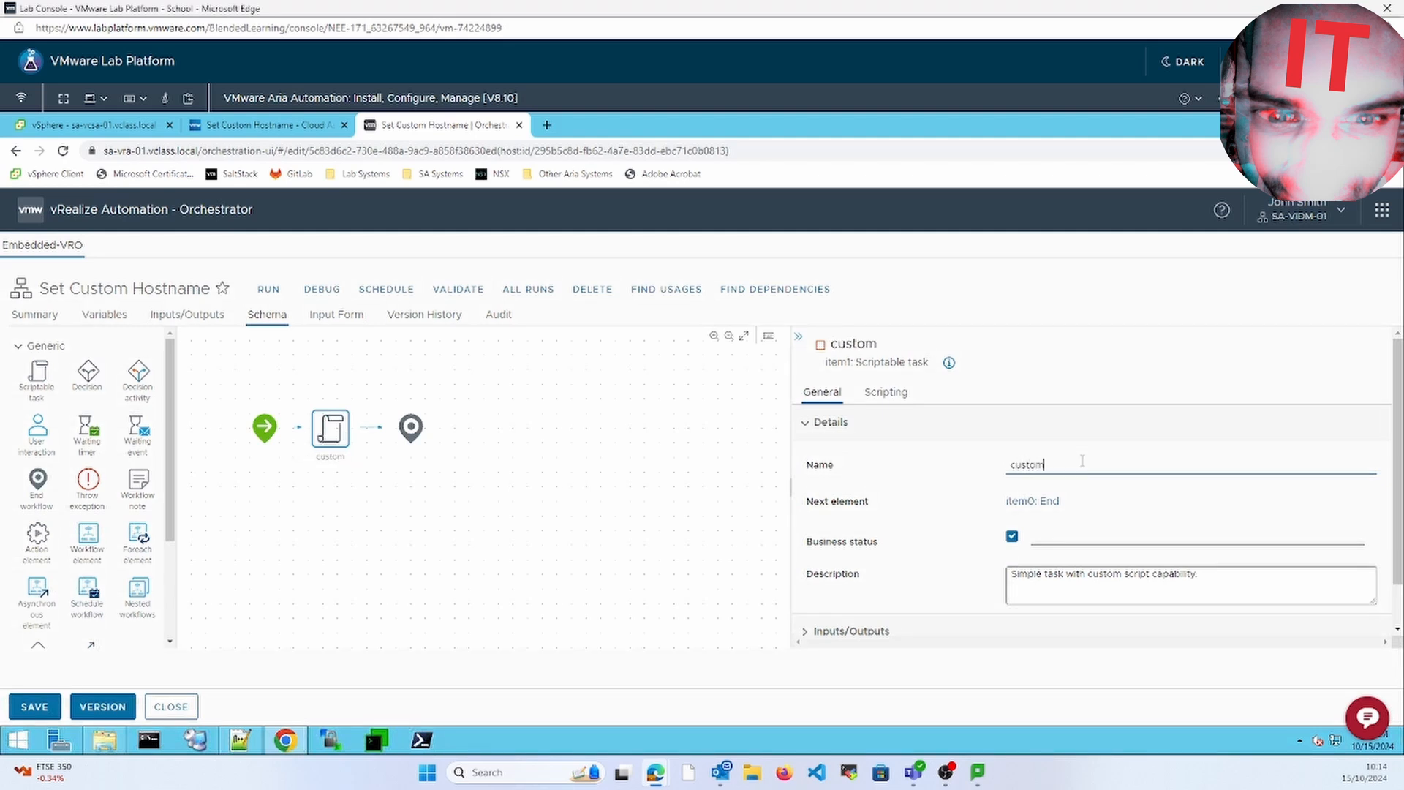
{"action": "type", "text": " hostname"}
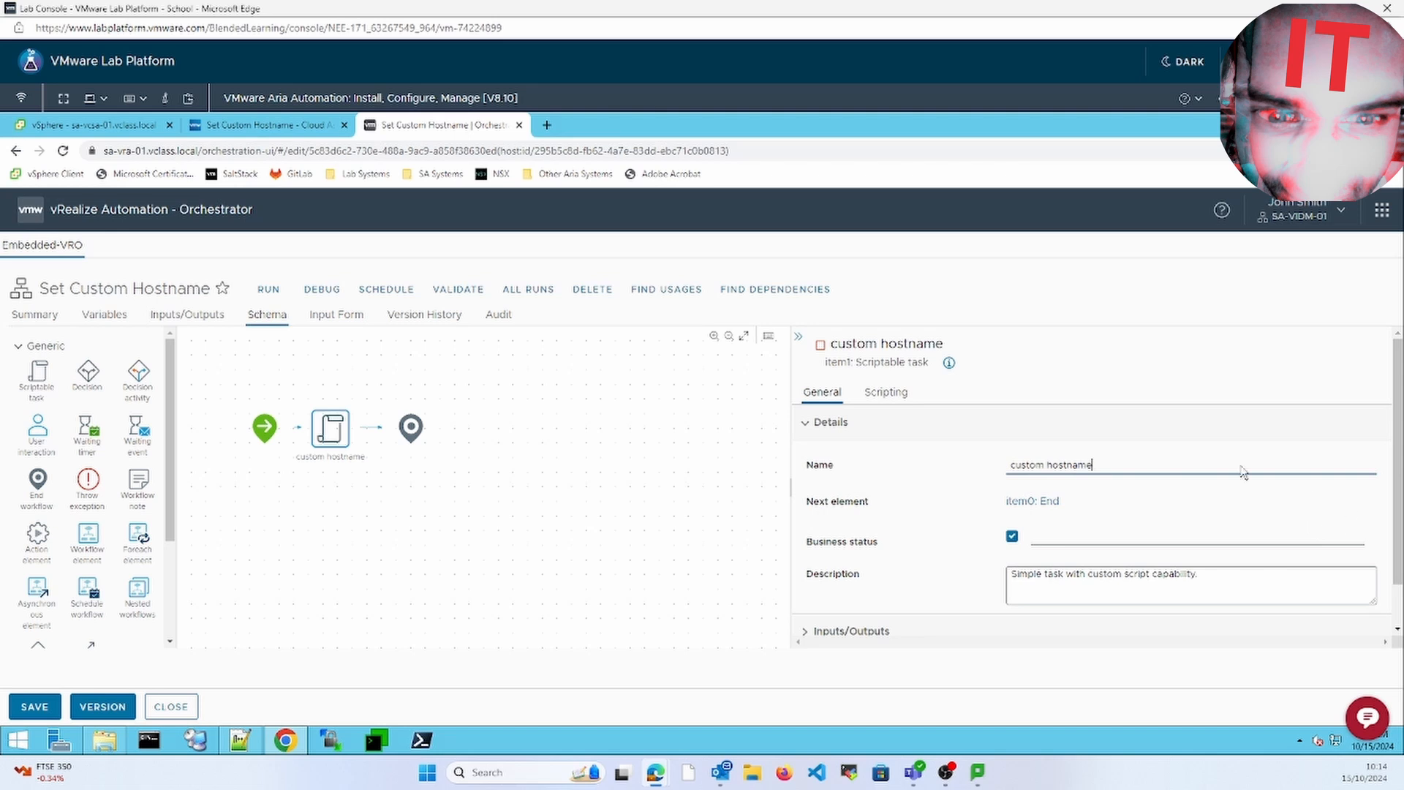
Assign the inputproperties variable as the input of the custom hostname task.
{"action": "left_click", "coordinate": [807, 424]}
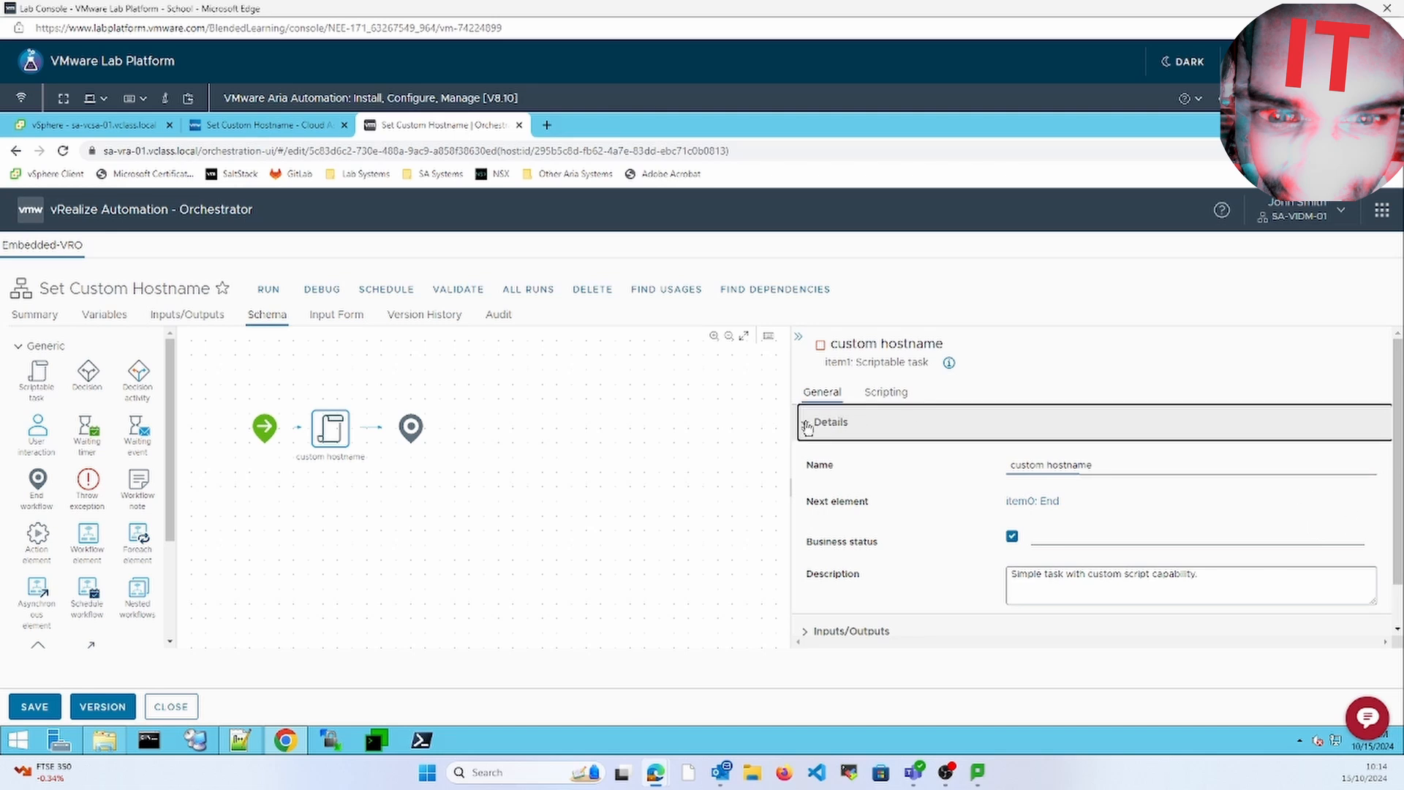
{"action": "left_click", "coordinate": [805, 459]}
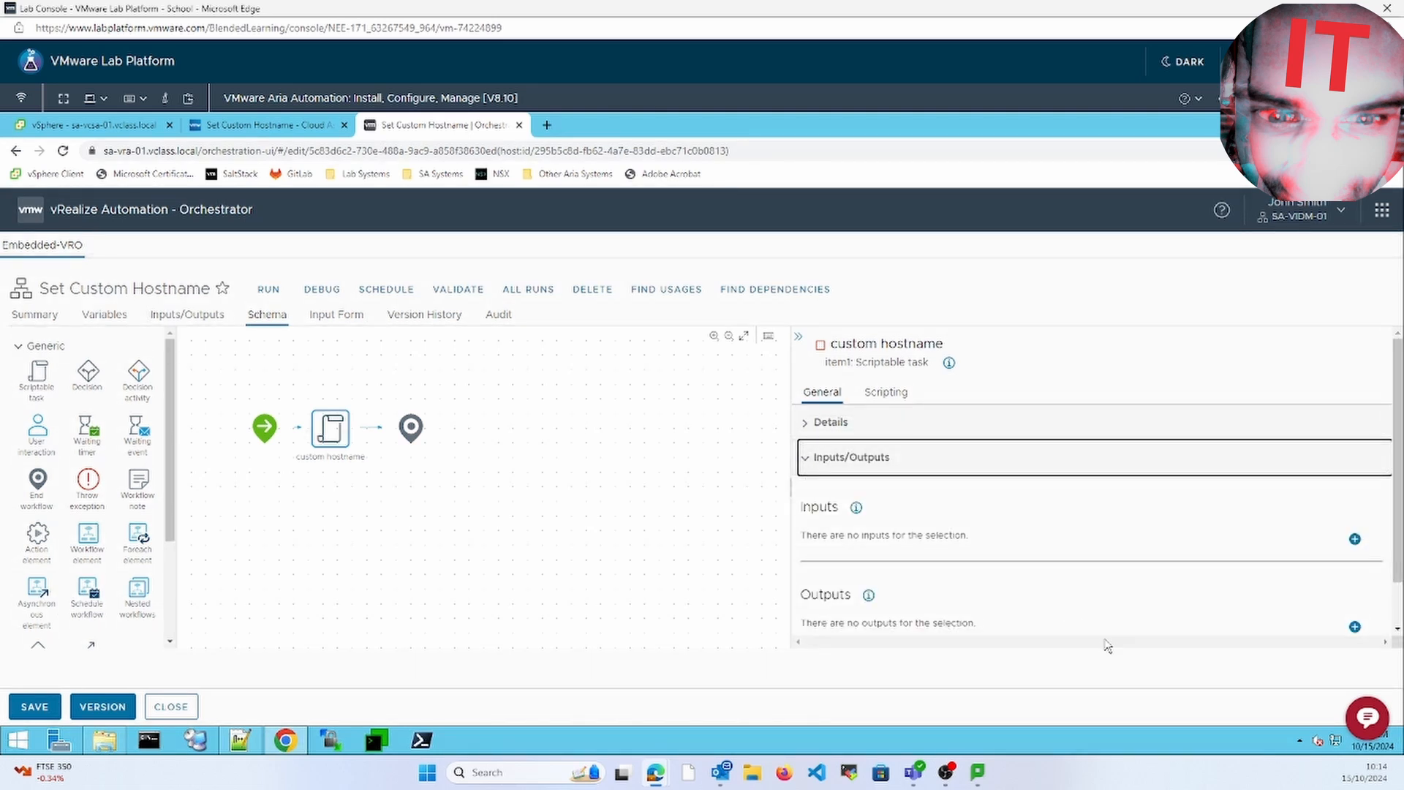
{"action": "left_click", "coordinate": [1355, 540]}
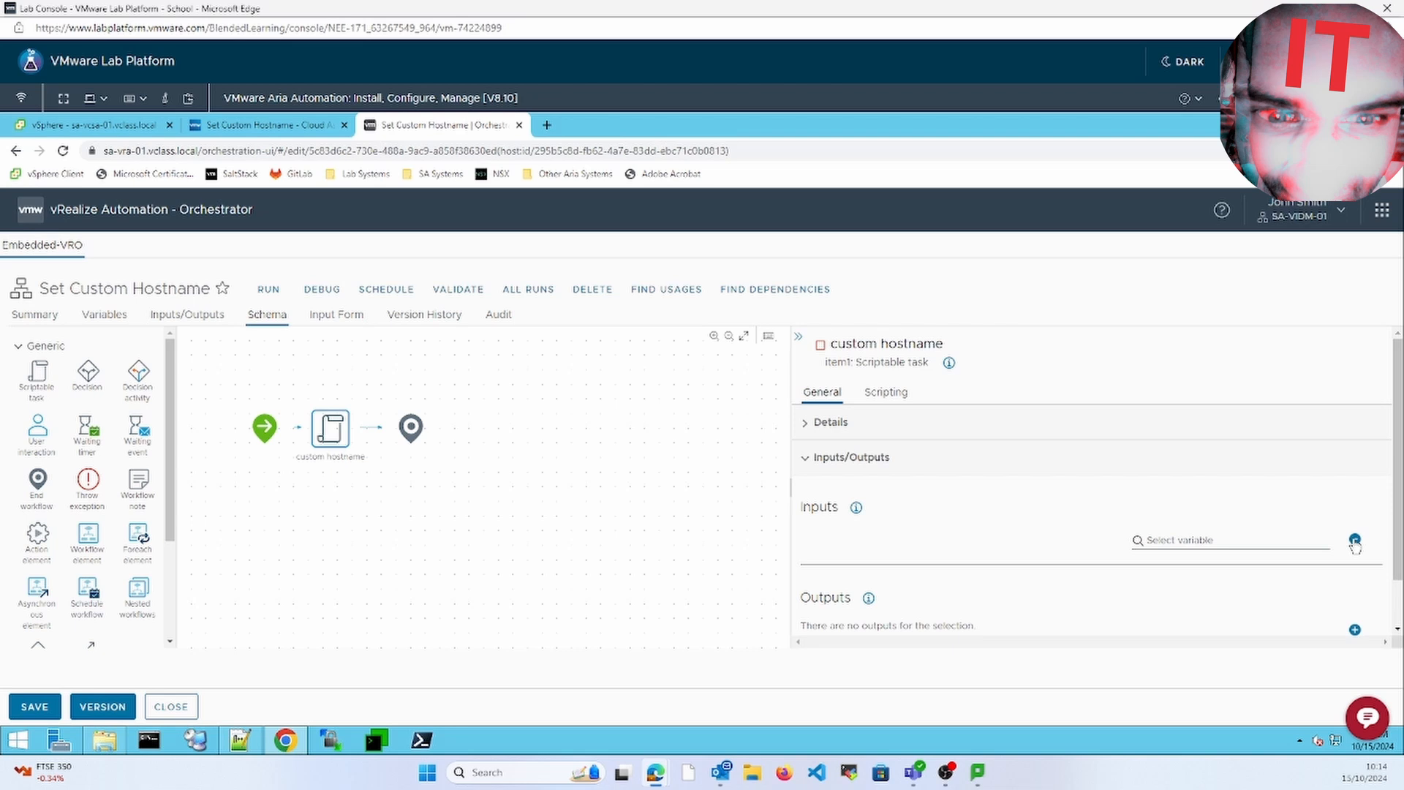
{"action": "left_click", "coordinate": [1273, 540]}
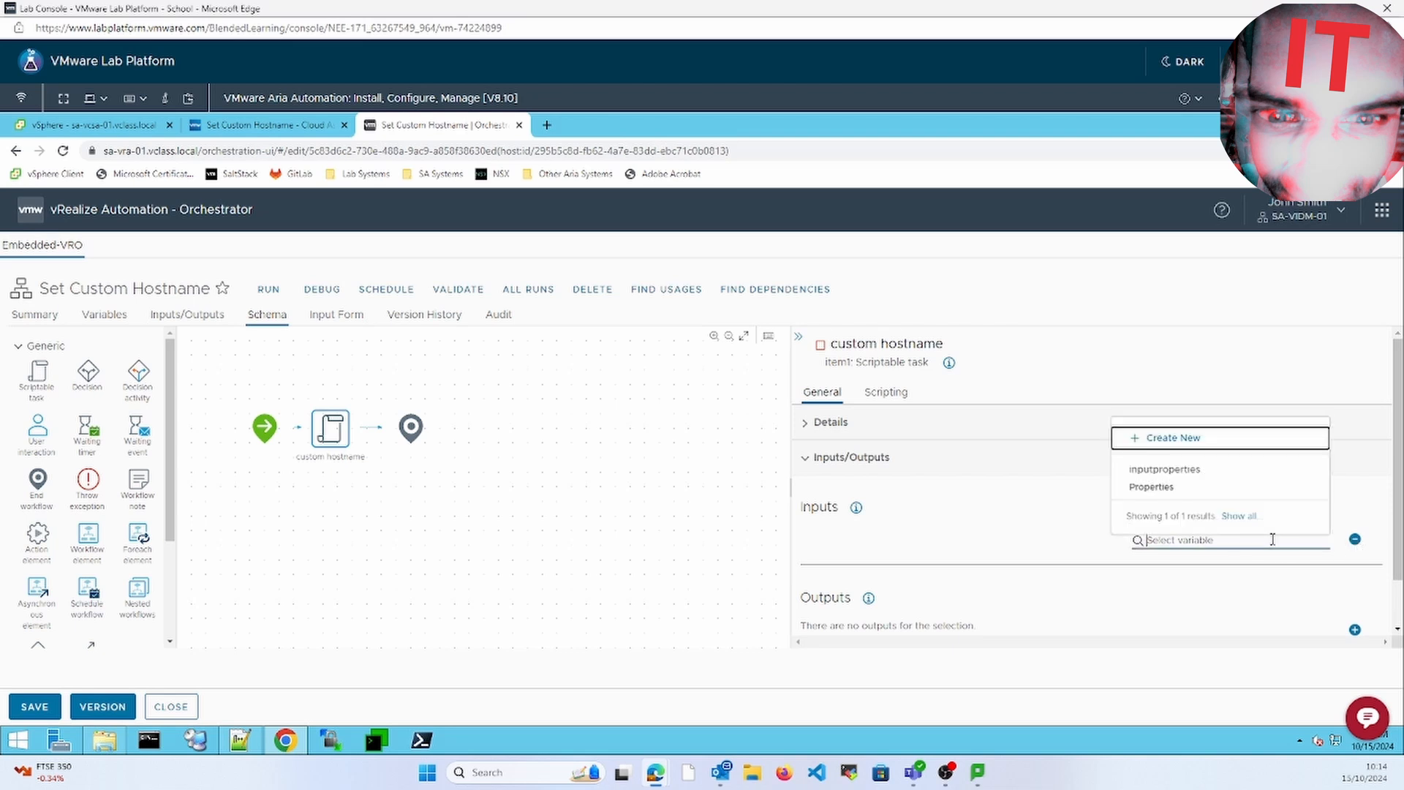
{"action": "left_click", "coordinate": [1207, 477]}
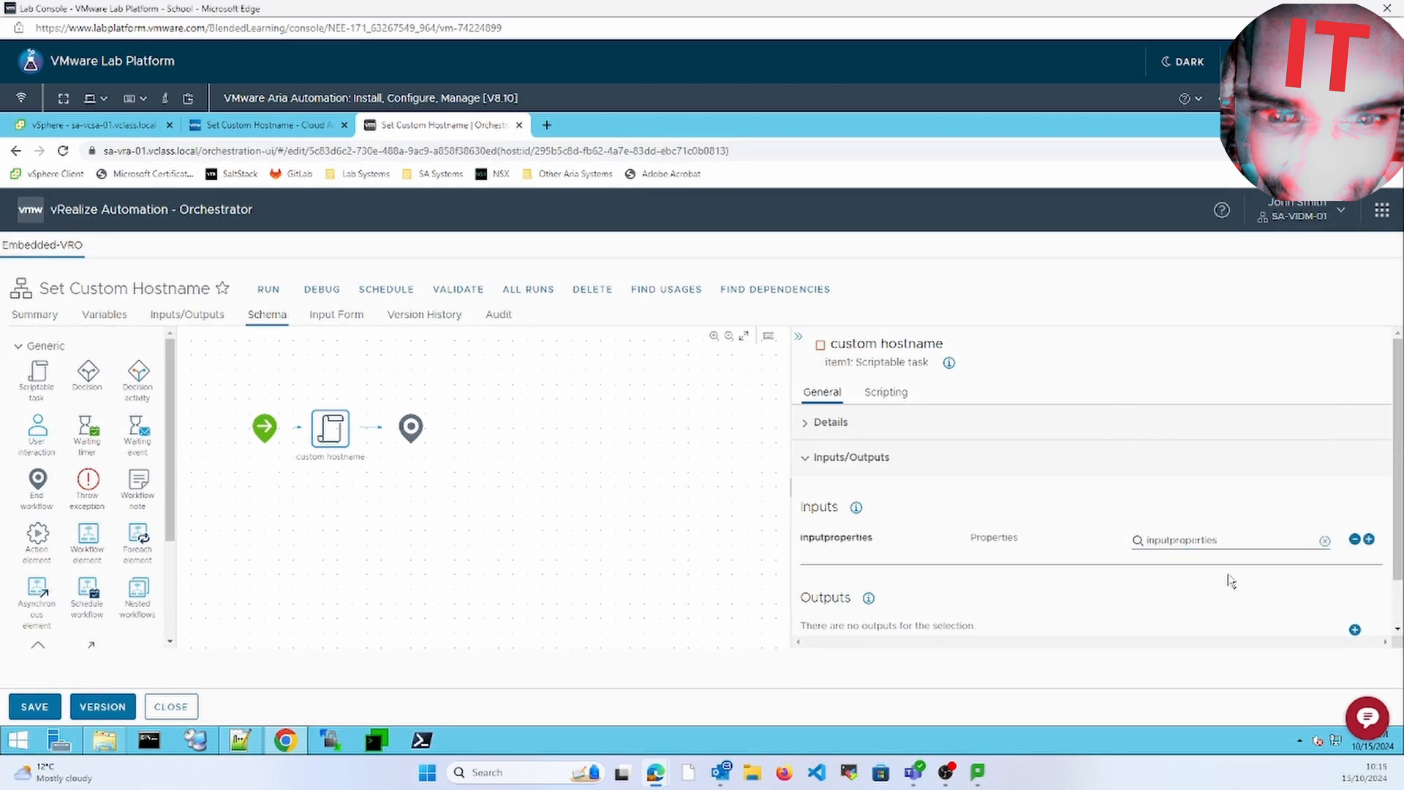
Assign the resourceNames variable as the custom hostname task's output and open the task's script editor.
{"action": "scroll", "coordinate": [1360, 591], "scroll_direction": "down", "scroll_amount": 1}
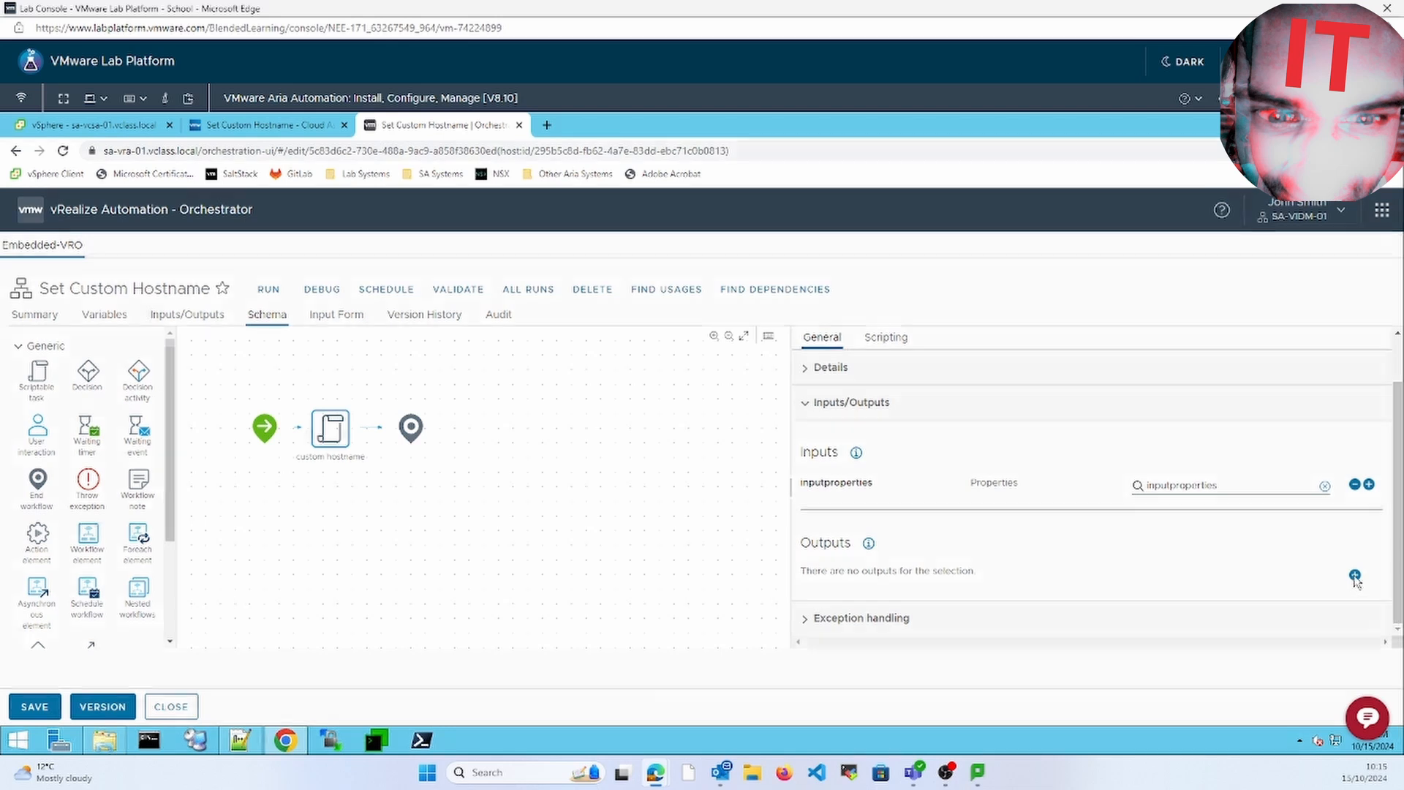
{"action": "left_click", "coordinate": [1354, 576]}
{"action": "left_click", "coordinate": [1271, 576]}
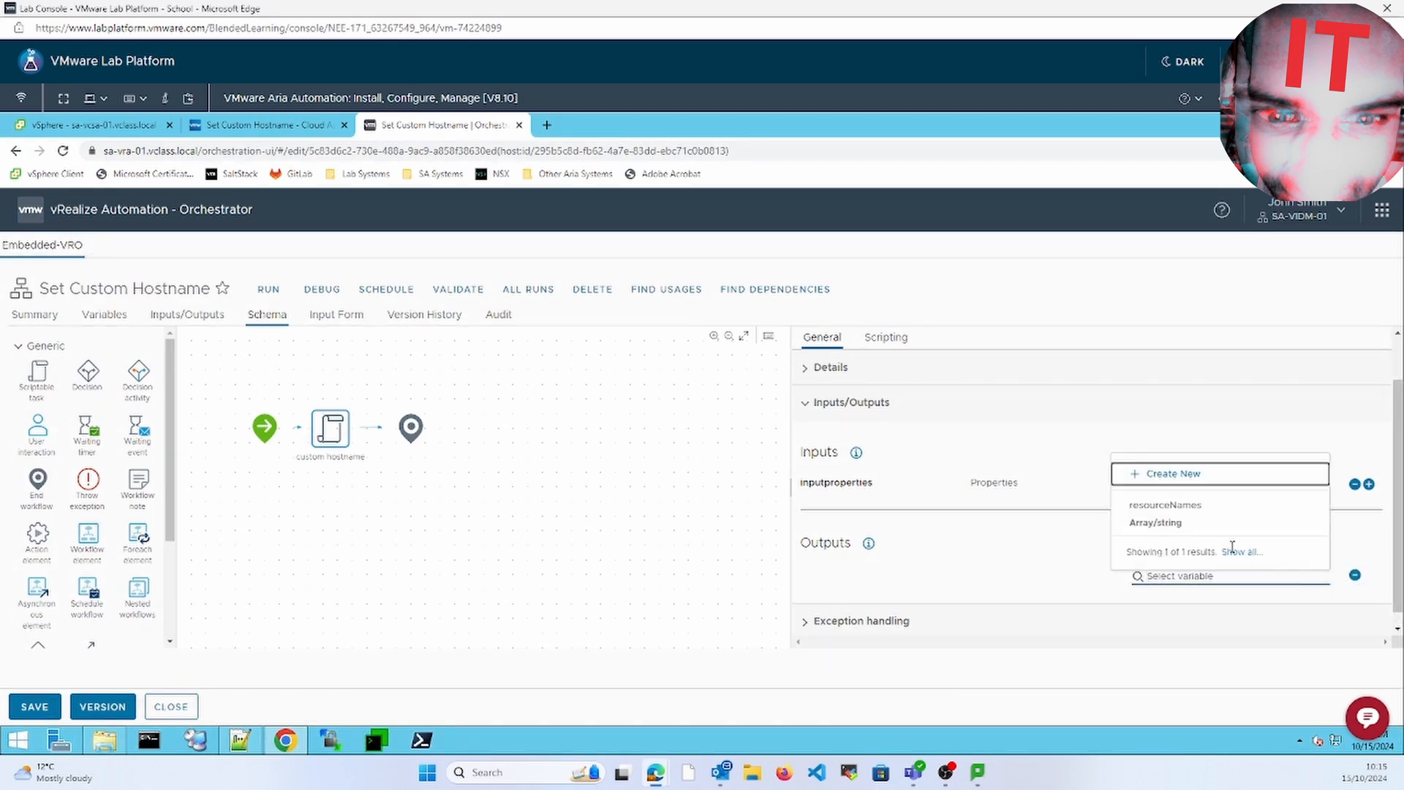
{"action": "left_click", "coordinate": [1193, 509]}
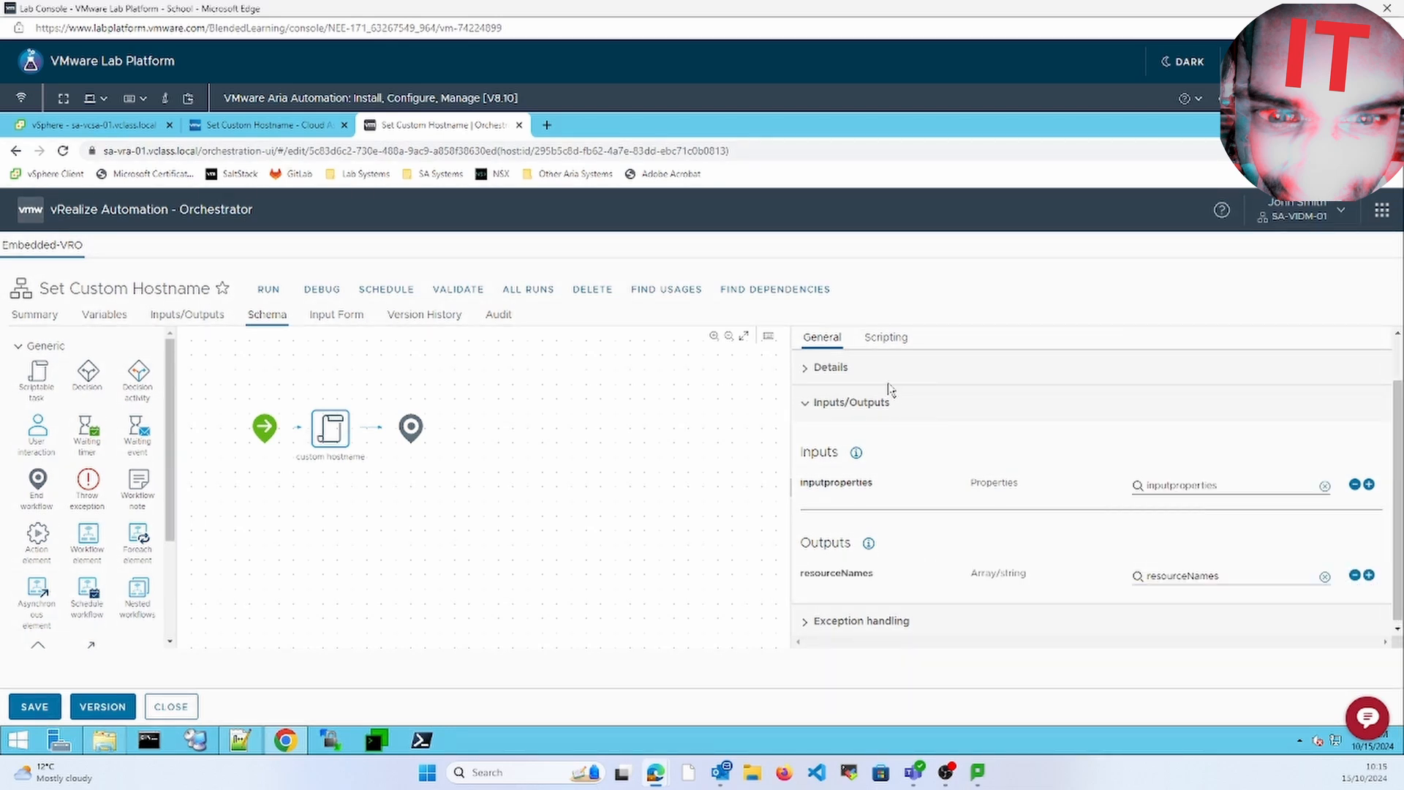
{"action": "left_click", "coordinate": [881, 341]}
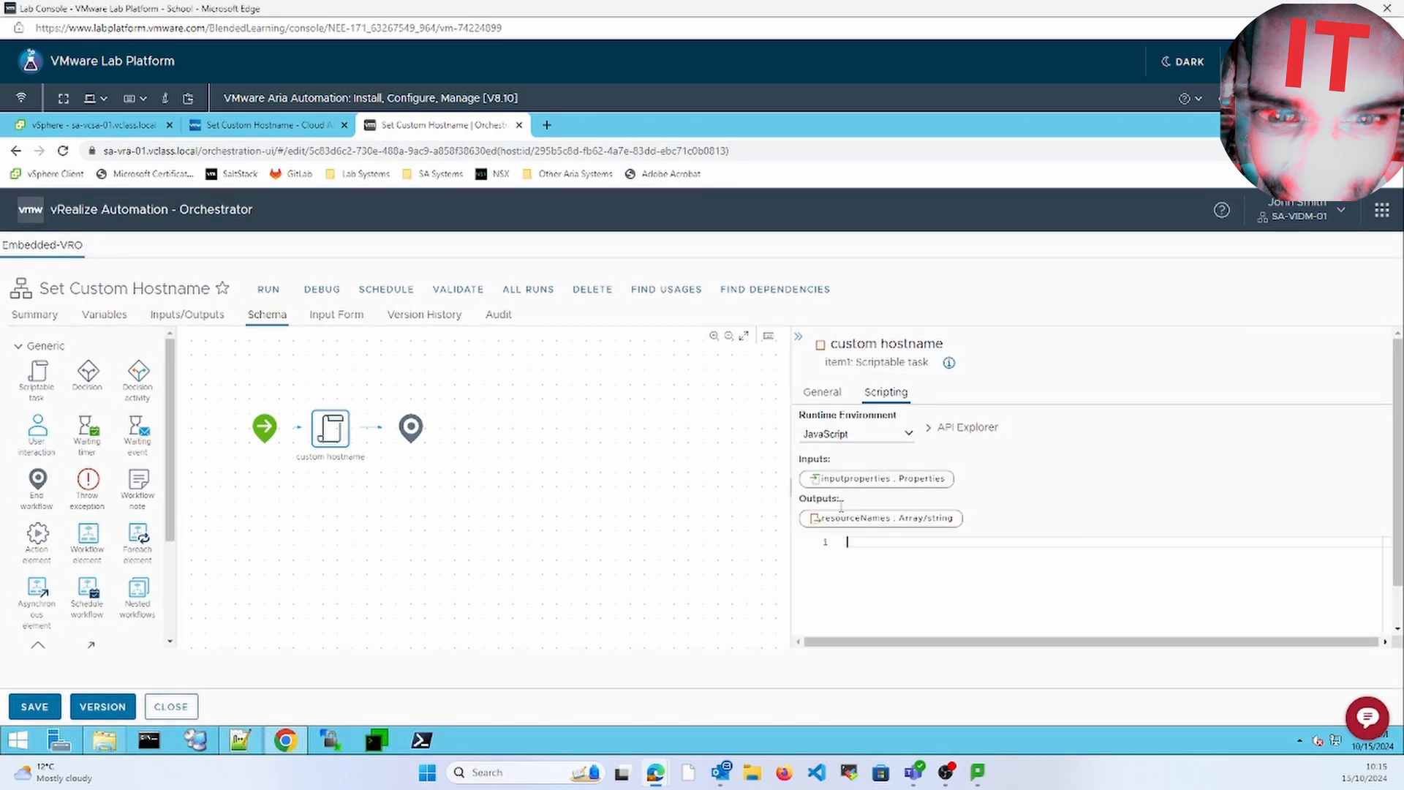
Switch to Notepad++ and copy the prepared script that sets resourceNames[0] from the machineNameCustomProperty custom property.
{"action": "left_click", "coordinate": [240, 740]}
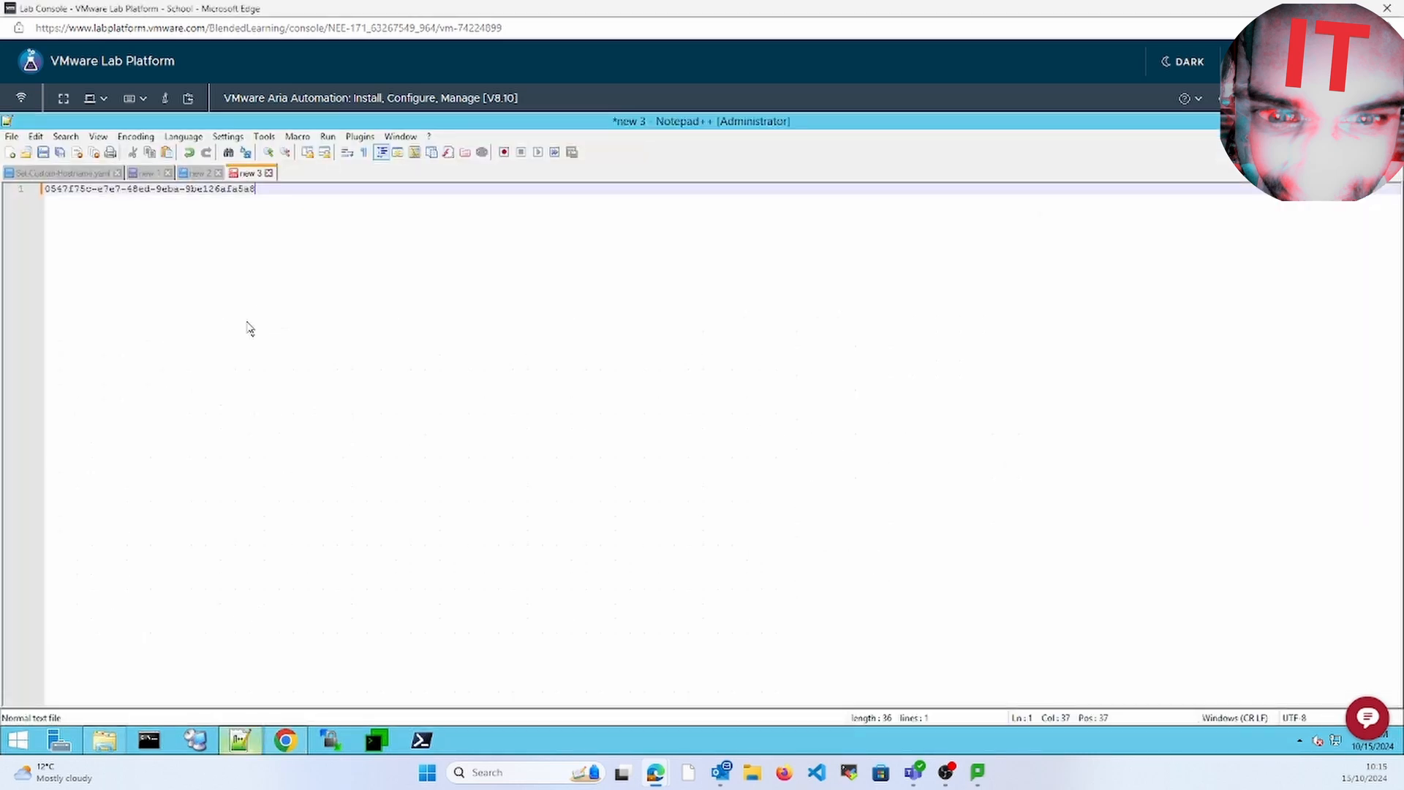
{"action": "double_click", "coordinate": [181, 188]}
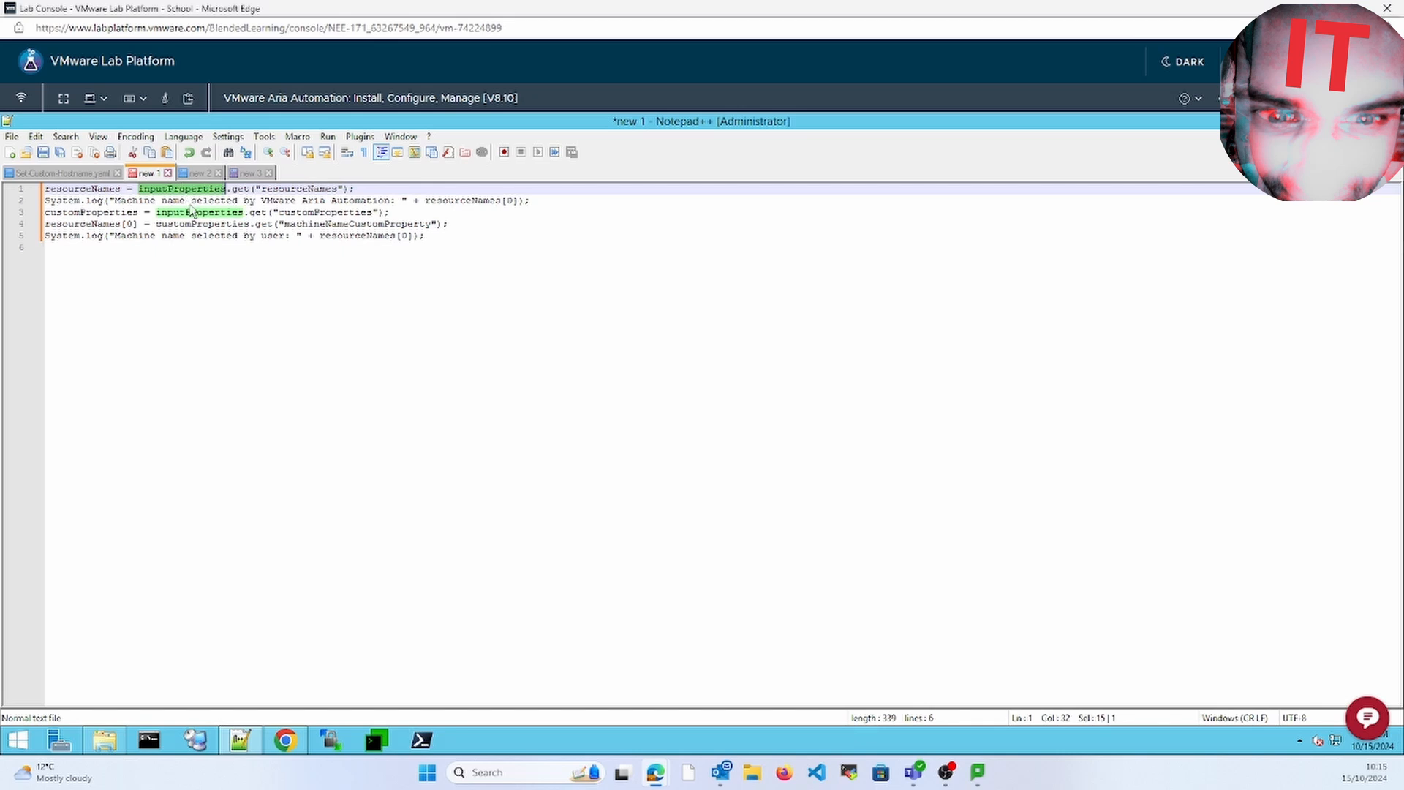
{"action": "double_click", "coordinate": [289, 189]}
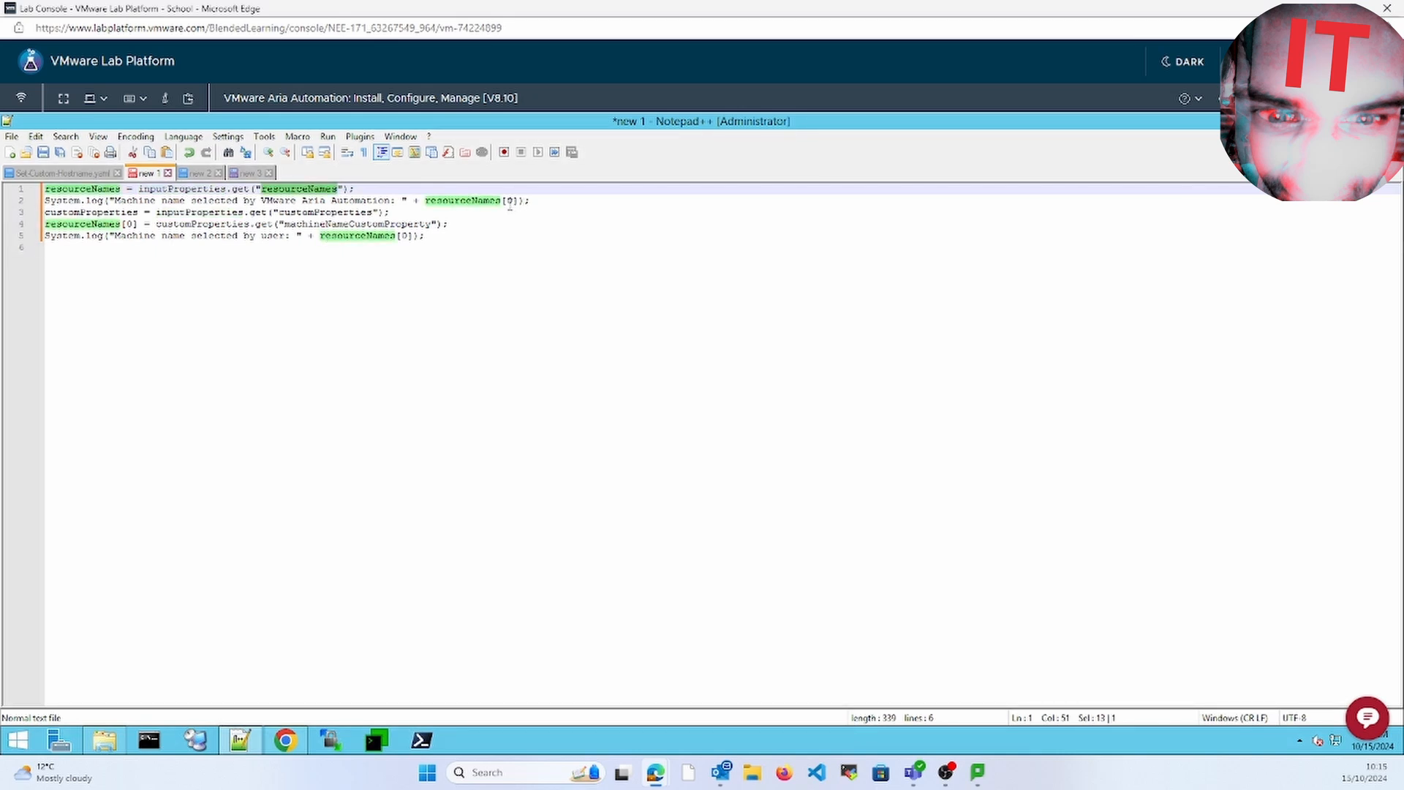
{"action": "double_click", "coordinate": [88, 189]}
{"action": "double_click", "coordinate": [97, 212]}
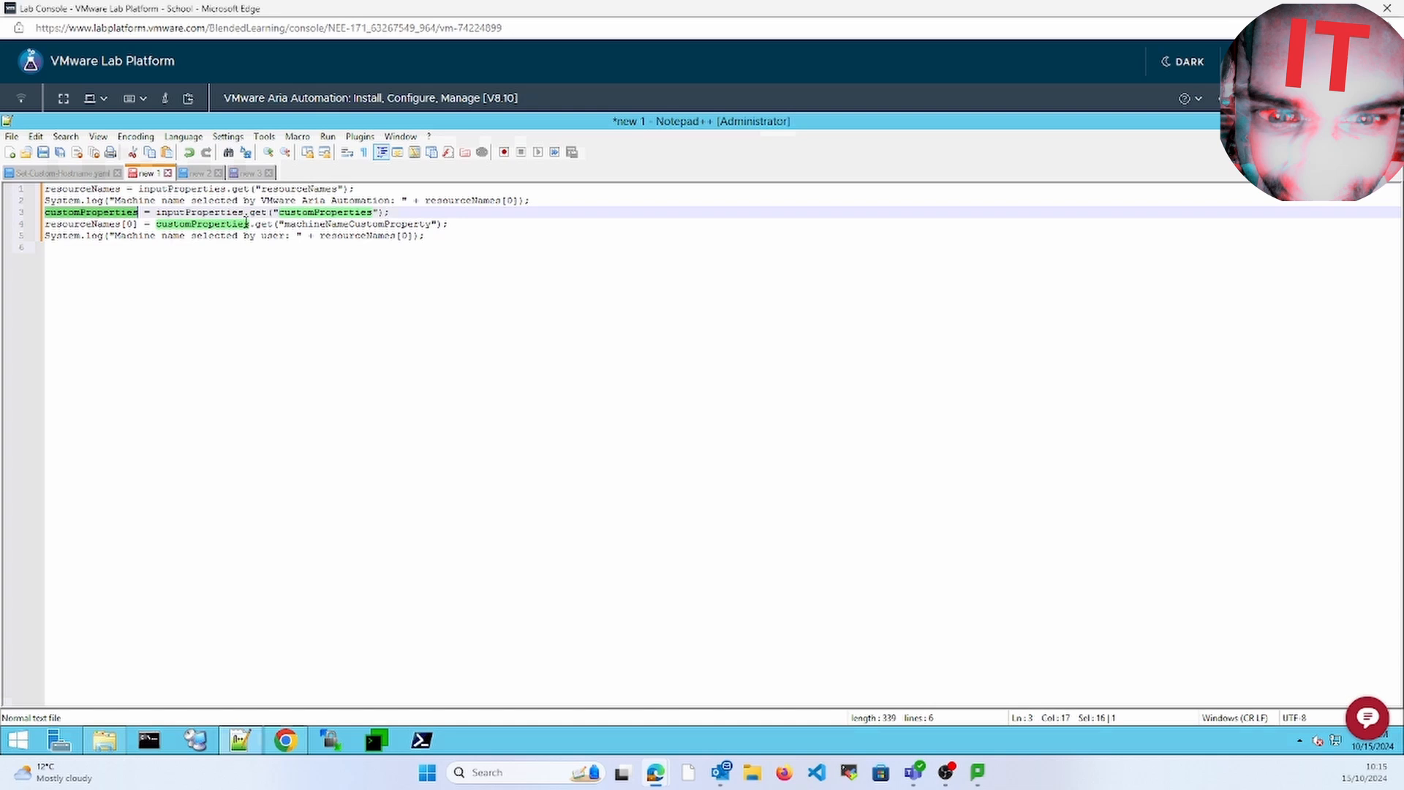
{"action": "double_click", "coordinate": [357, 225]}
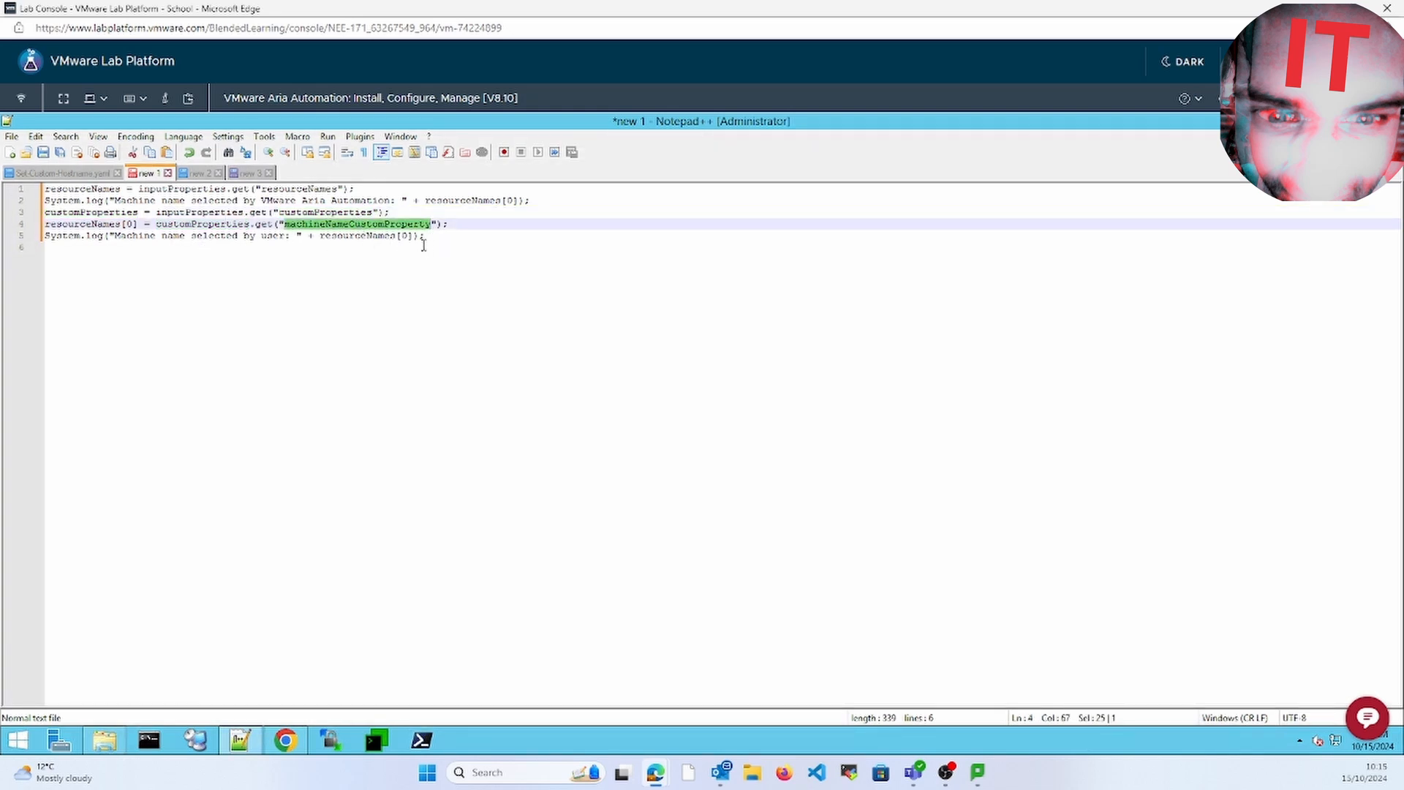
{"action": "left_click_drag", "start_coordinate": [424, 245], "coordinate": [22, 189]}
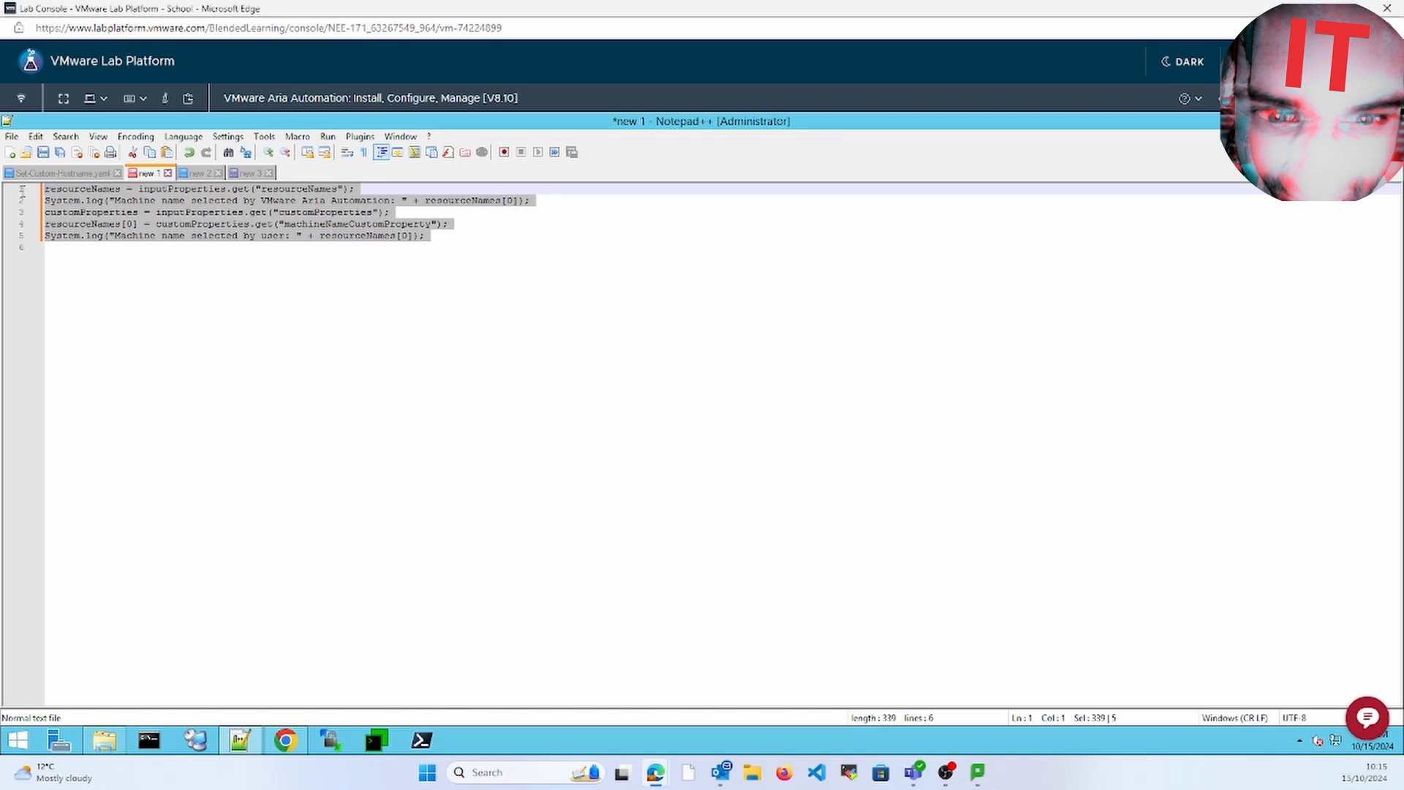
{"action": "right_click", "coordinate": [123, 209]}
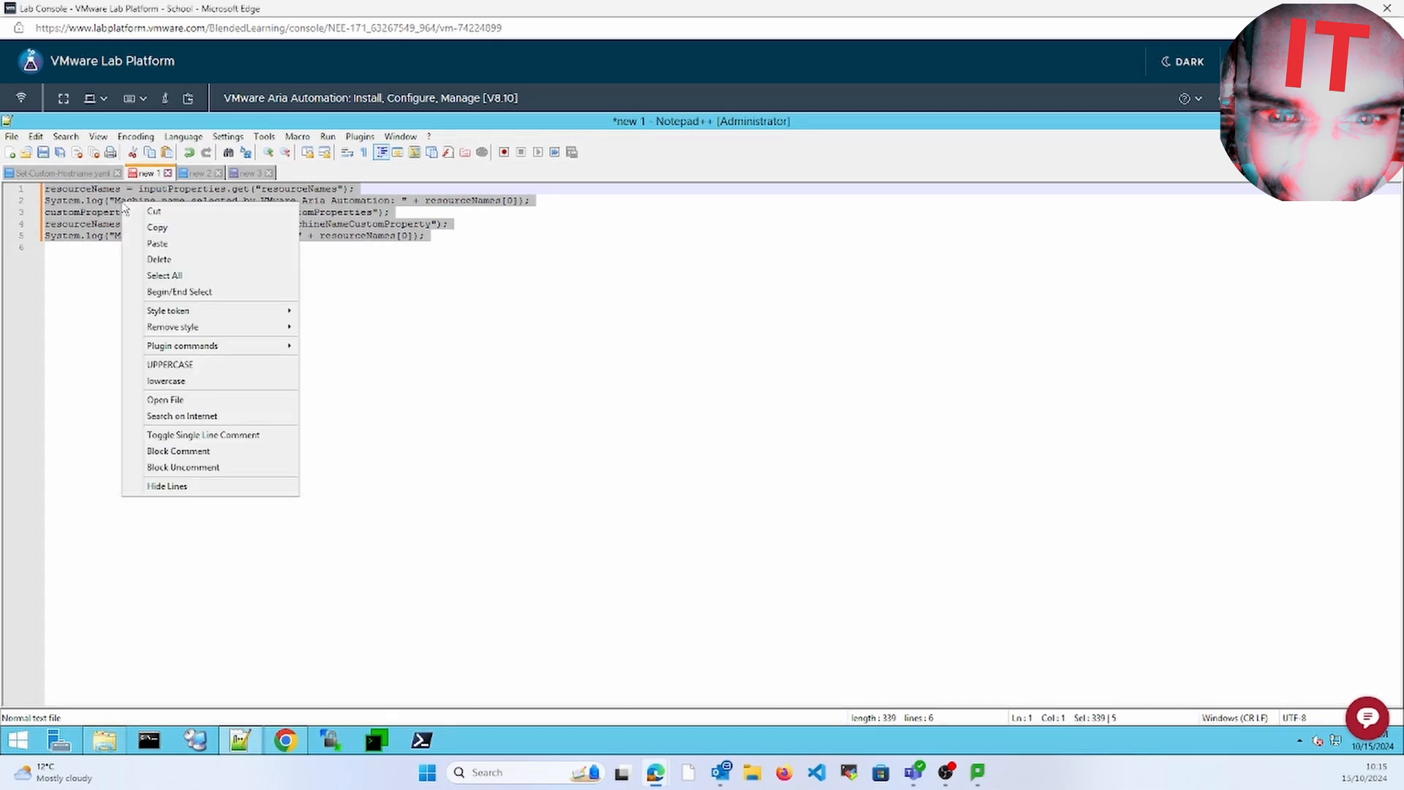
{"action": "left_click", "coordinate": [160, 228]}
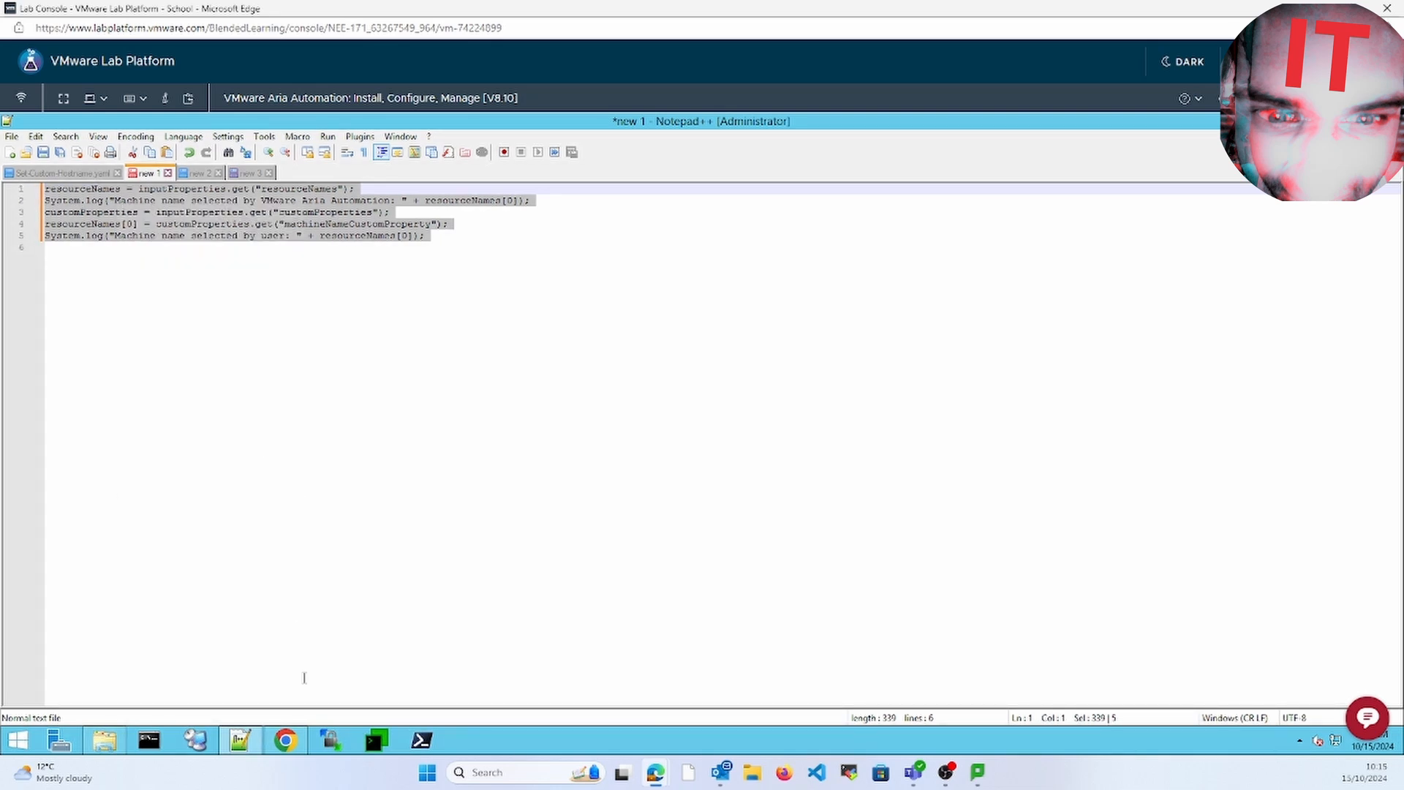
Return to the Orchestrator workflow and paste the copied hostname script into the custom hostname task's script editor.
{"action": "left_click", "coordinate": [285, 740]}
{"action": "right_click", "coordinate": [884, 471]}
{"action": "left_click", "coordinate": [837, 489]}
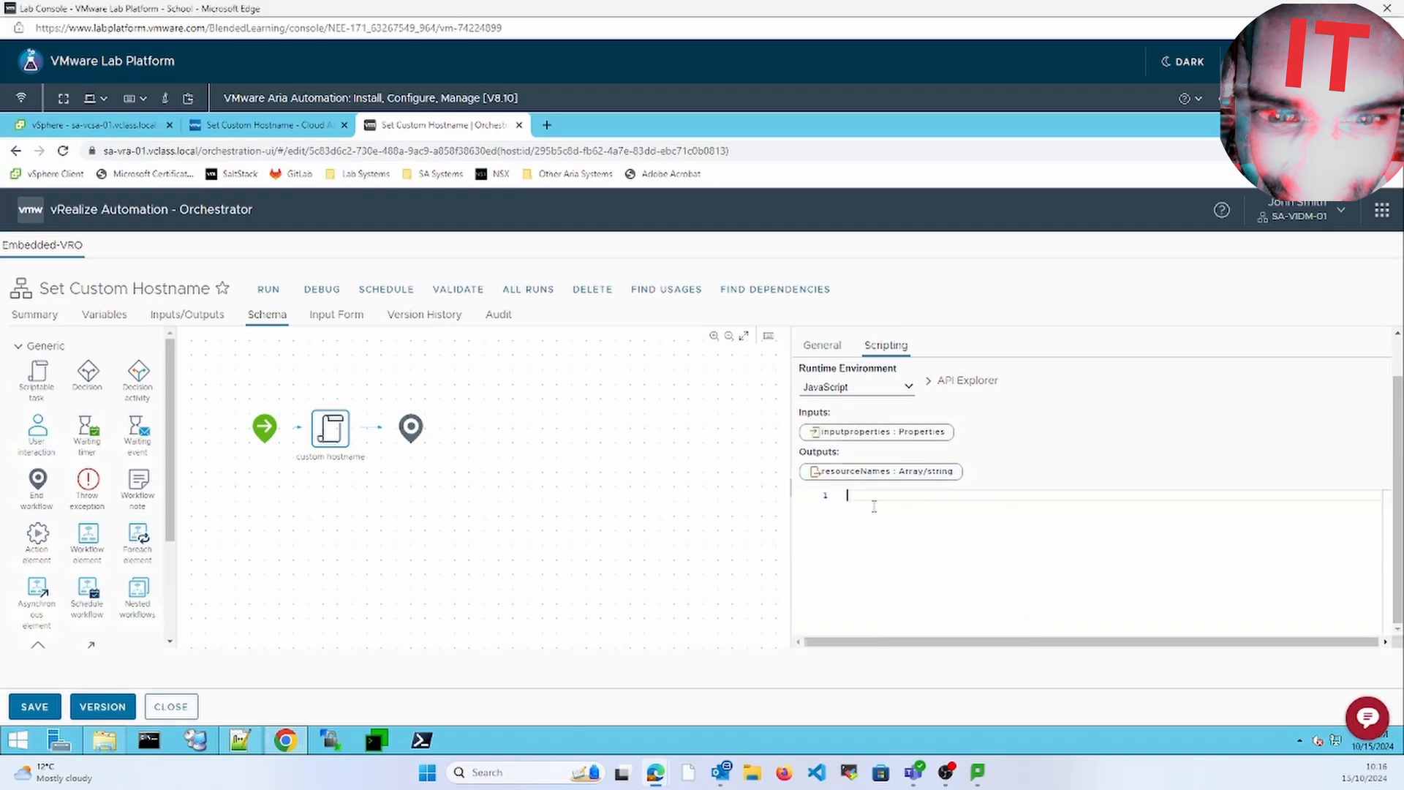
{"action": "right_click", "coordinate": [874, 512]}
{"action": "left_click", "coordinate": [1039, 556]}
{"action": "key", "text": "ctrl+v"}
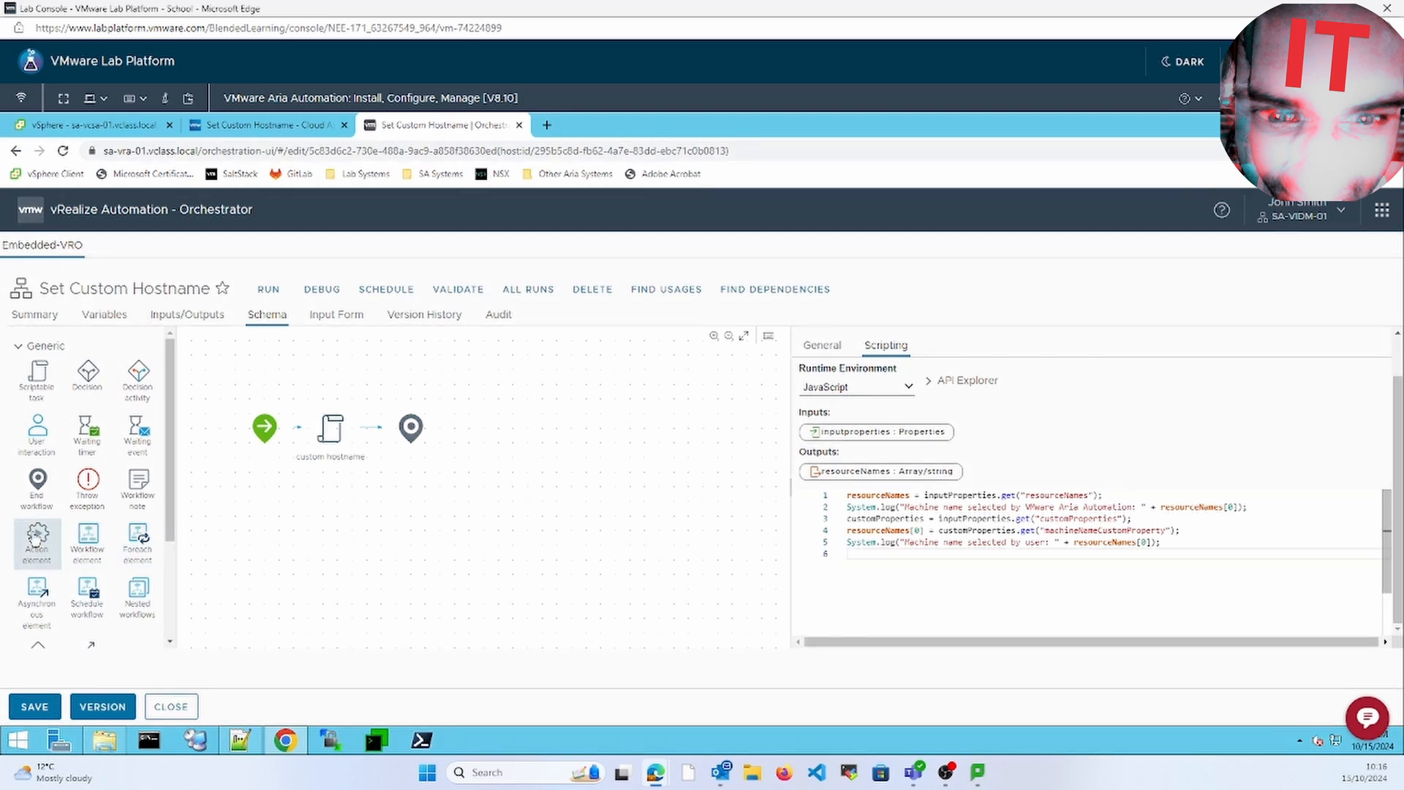
Insert an action element between the custom hostname task and the end element and name it Custom hostname.
{"action": "left_click_drag", "start_coordinate": [36, 537], "coordinate": [384, 428]}
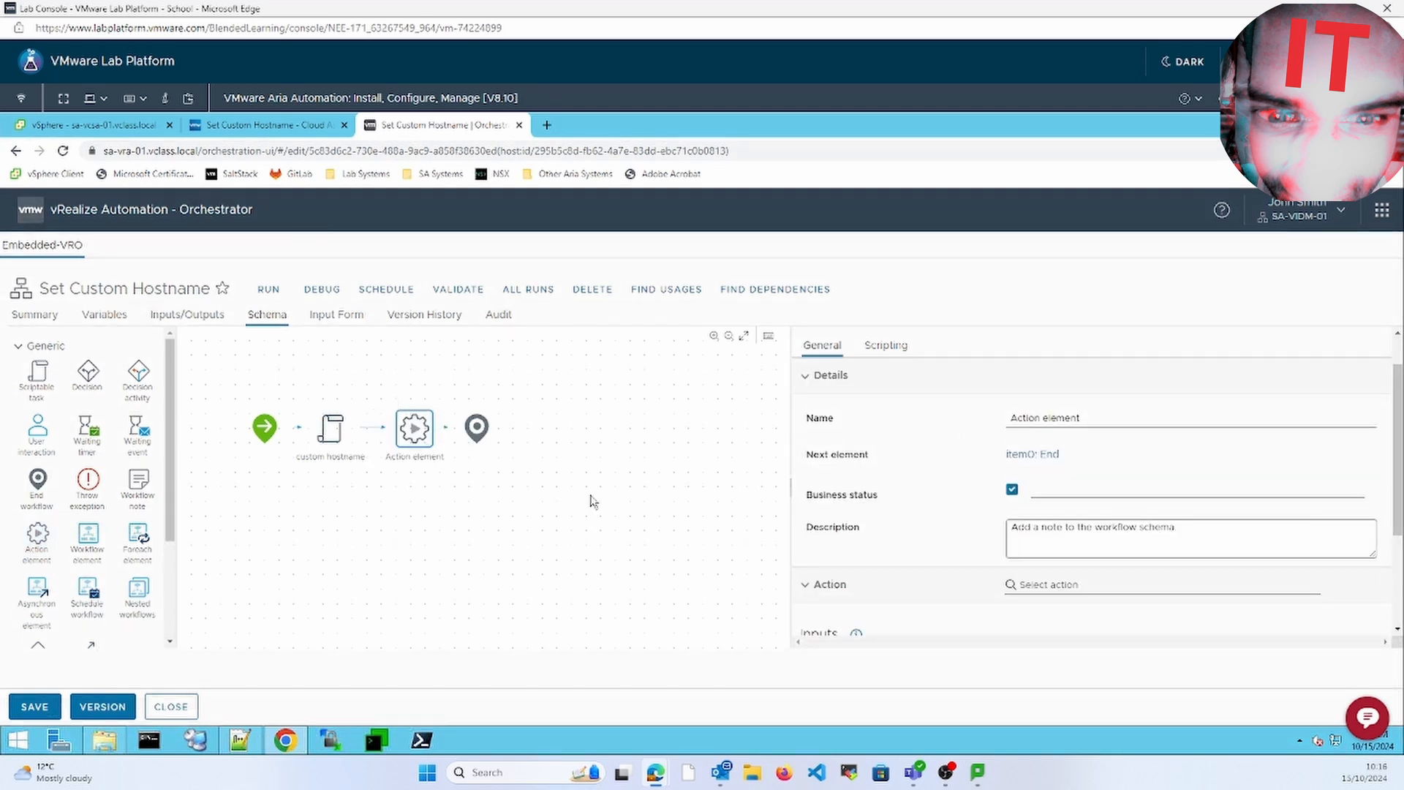
{"action": "left_click", "coordinate": [412, 431]}
{"action": "double_click", "coordinate": [1117, 417]}
{"action": "key", "text": "BackSpace"}
{"action": "key", "text": "BackSpace"}
{"action": "key", "text": "BackSpace"}
{"action": "key", "text": "BackSpace"}
{"action": "key", "text": "BackSpace"}
{"action": "key", "text": "BackSpace"}
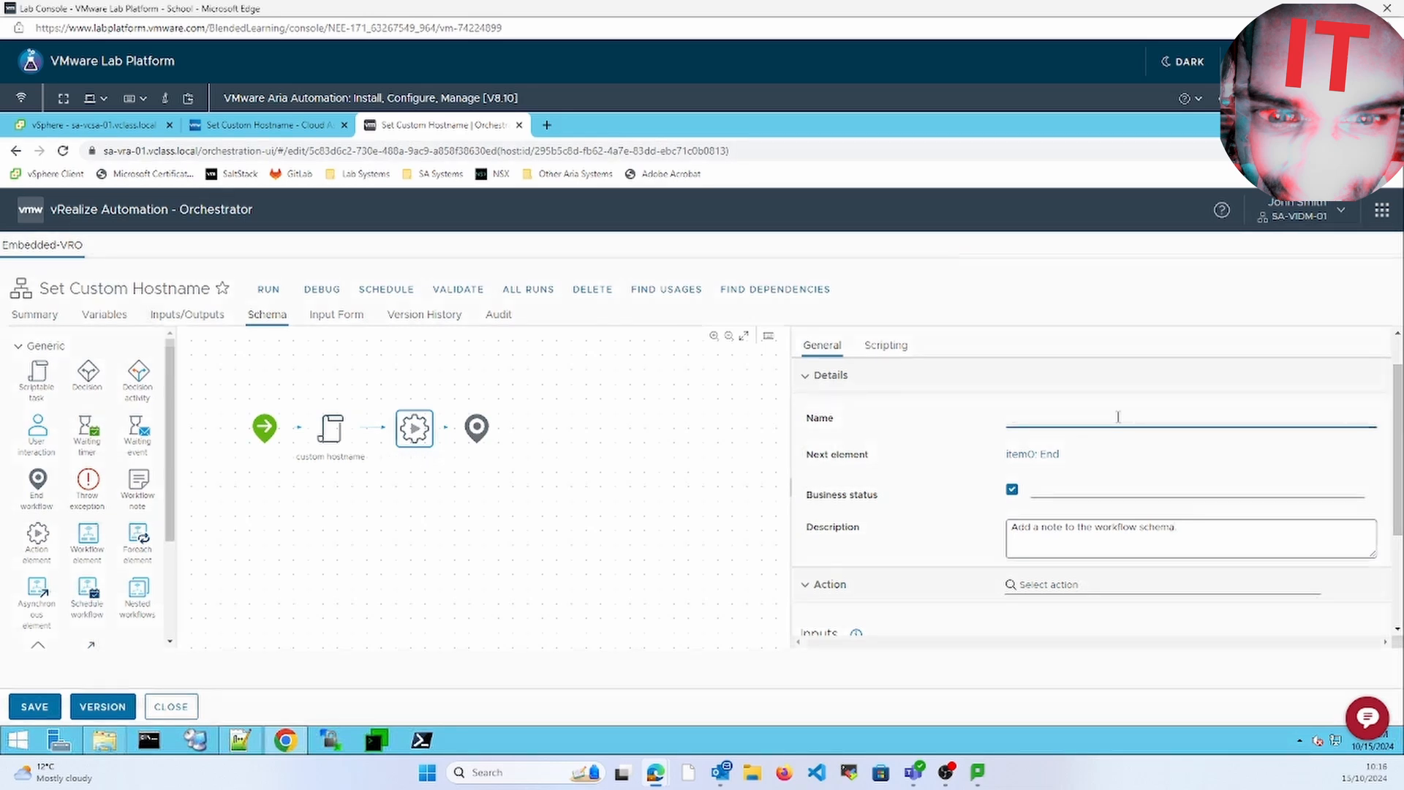
{"action": "type", "text": "Custom hostname"}
Assign the dumpPropertiesObject action to the new action element and bind its propertiesObject input to the inputproperties variable.
{"action": "left_click", "coordinate": [809, 377]}
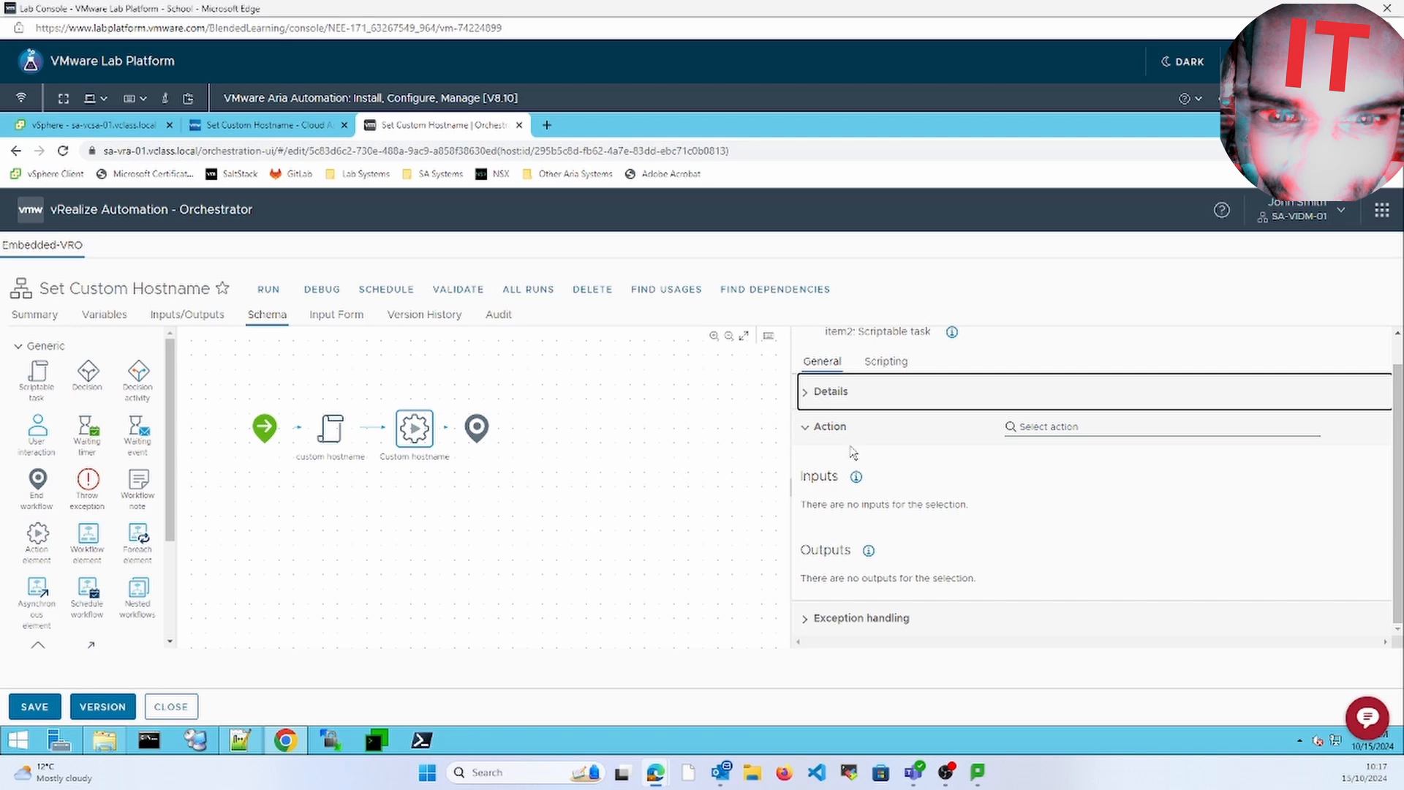
{"action": "left_click", "coordinate": [1081, 432]}
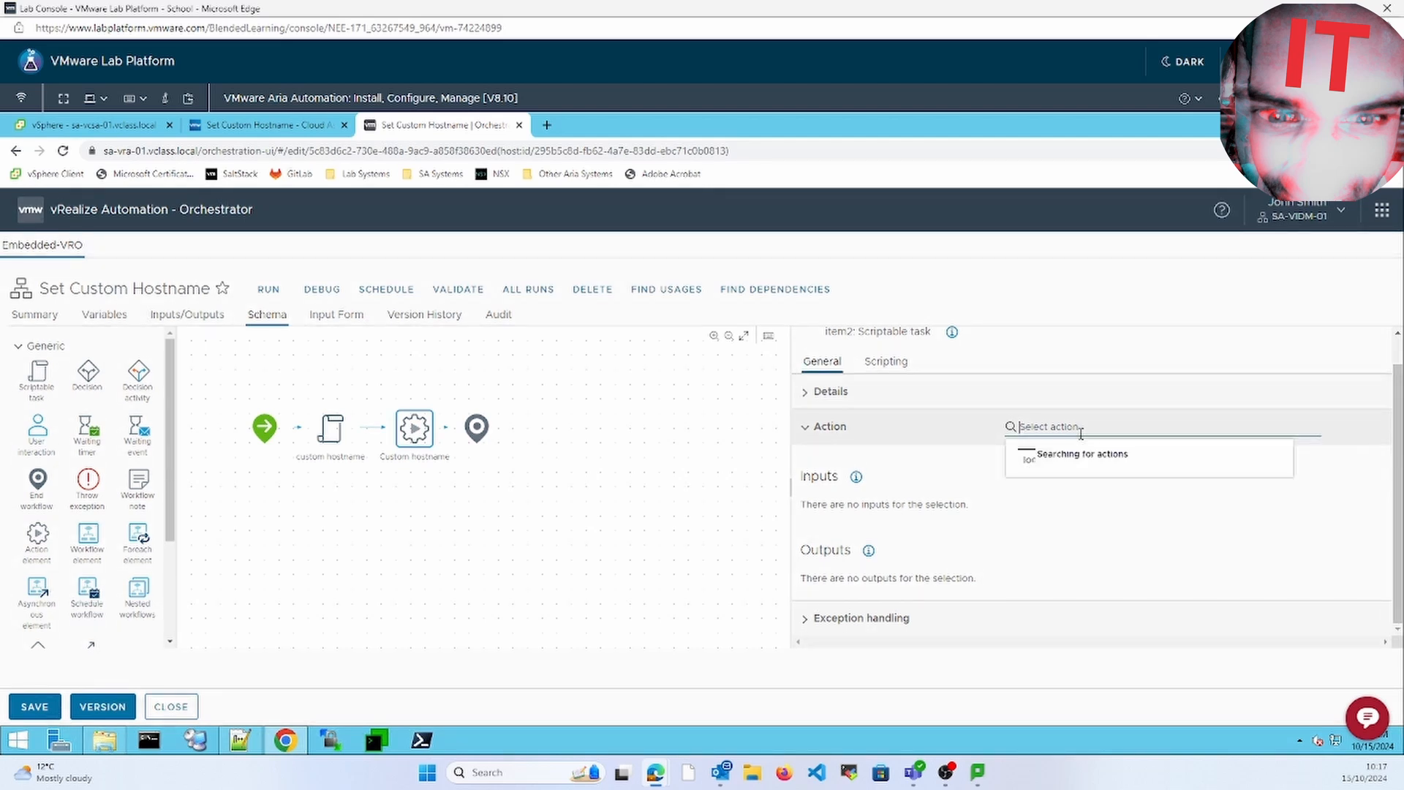
{"action": "type", "text": "dum"}
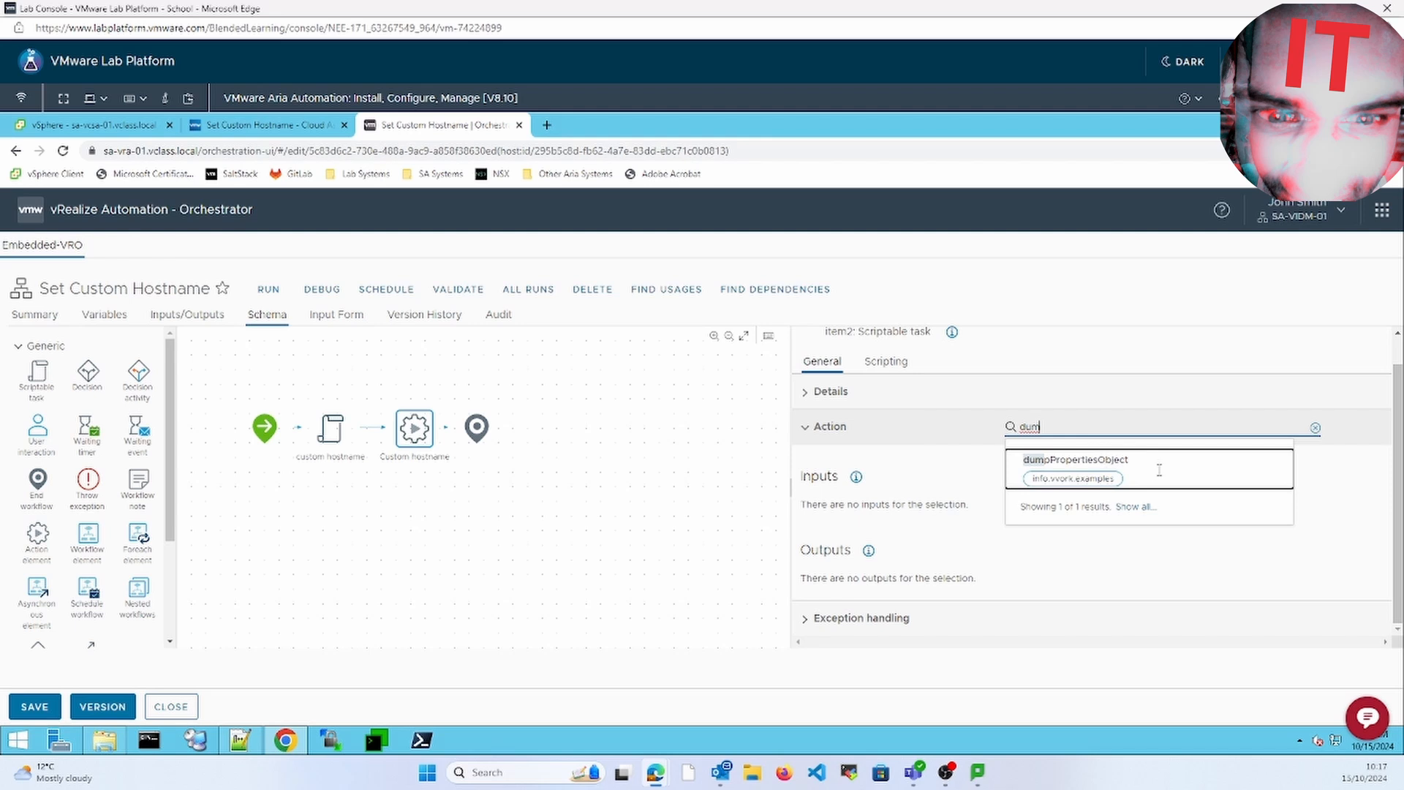
{"action": "left_click", "coordinate": [1030, 462]}
{"action": "left_click", "coordinate": [1215, 516]}
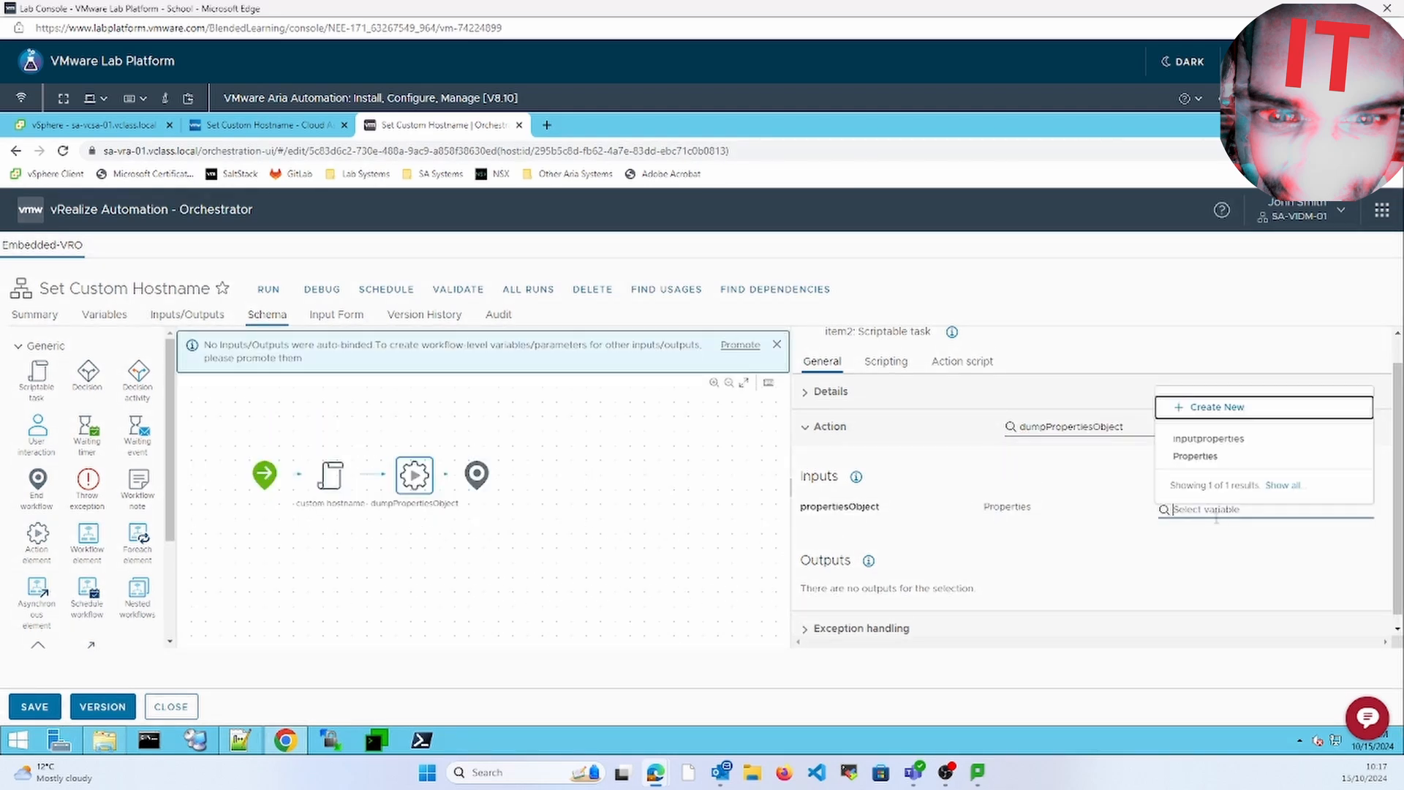
{"action": "left_click", "coordinate": [1258, 454]}
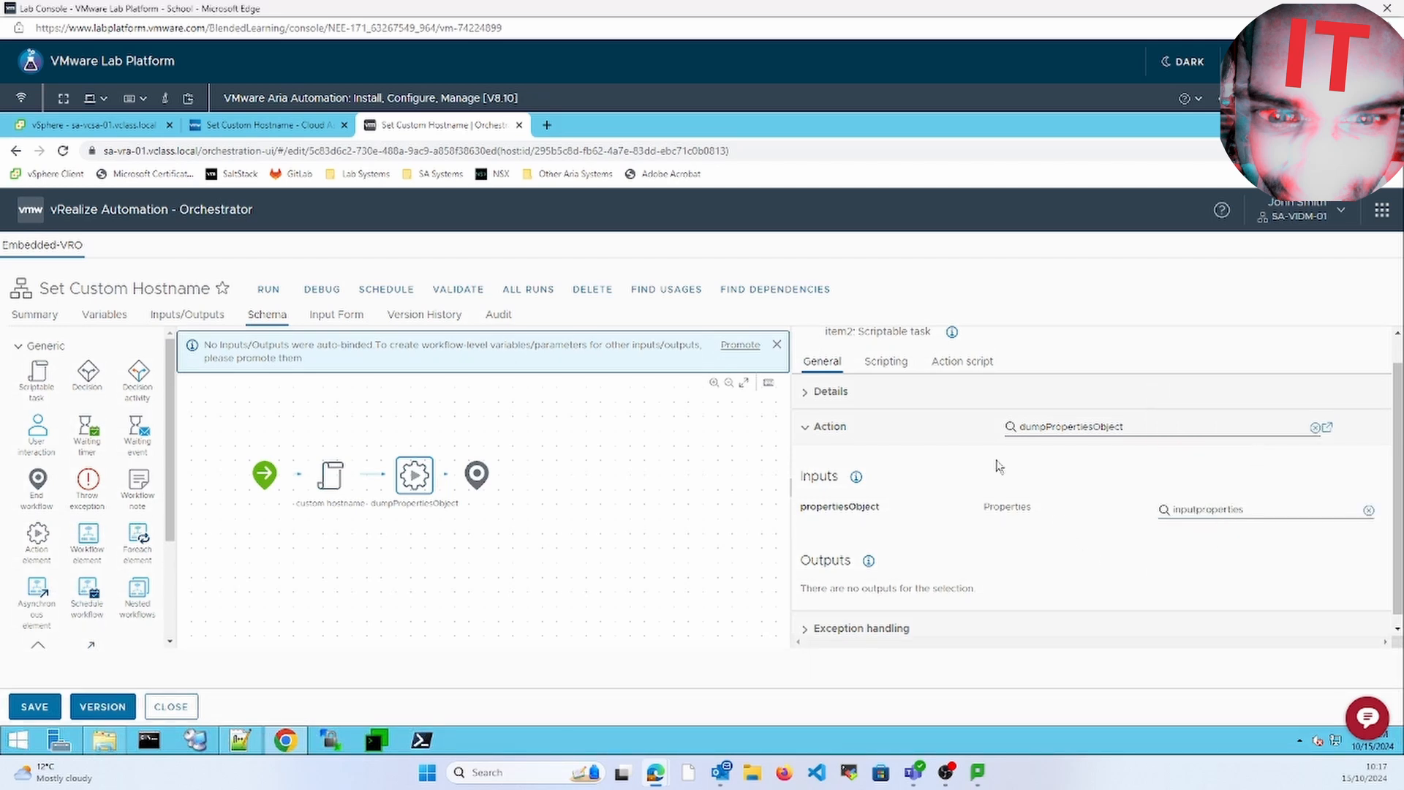
Examine the dumpPropertiesObject element's action script, general settings and auto-generated script.
{"action": "left_click", "coordinate": [963, 370]}
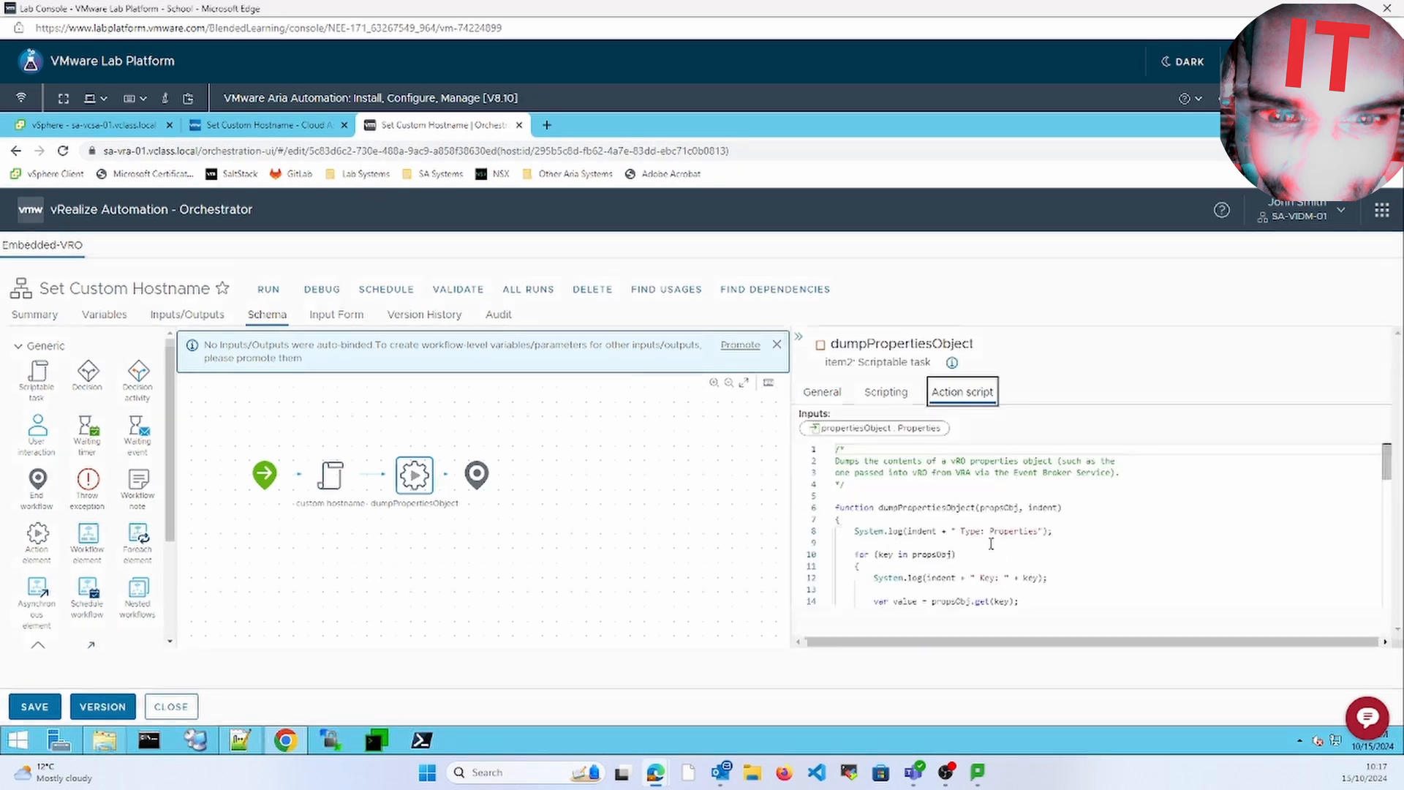
{"action": "left_click", "coordinate": [994, 522]}
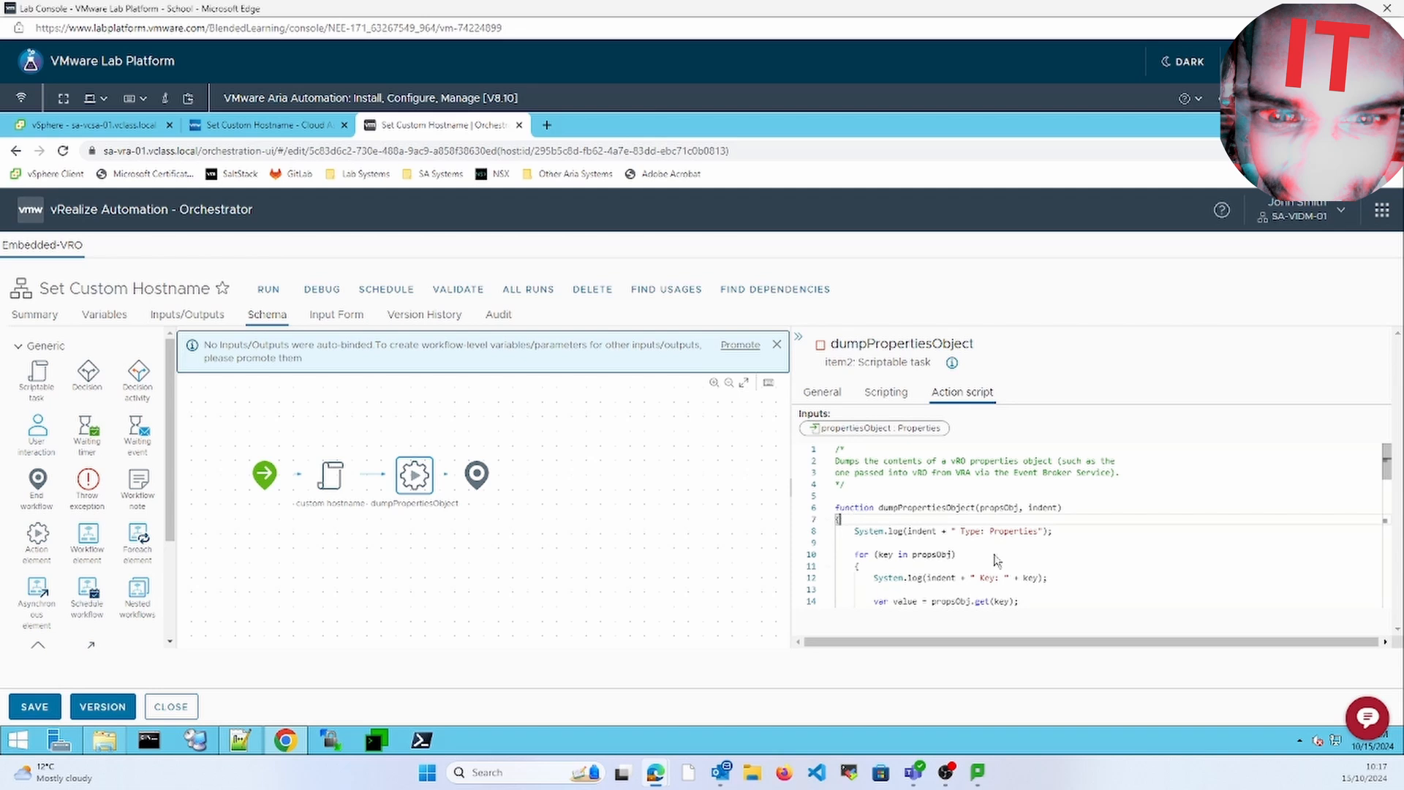
{"action": "double_click", "coordinate": [999, 507]}
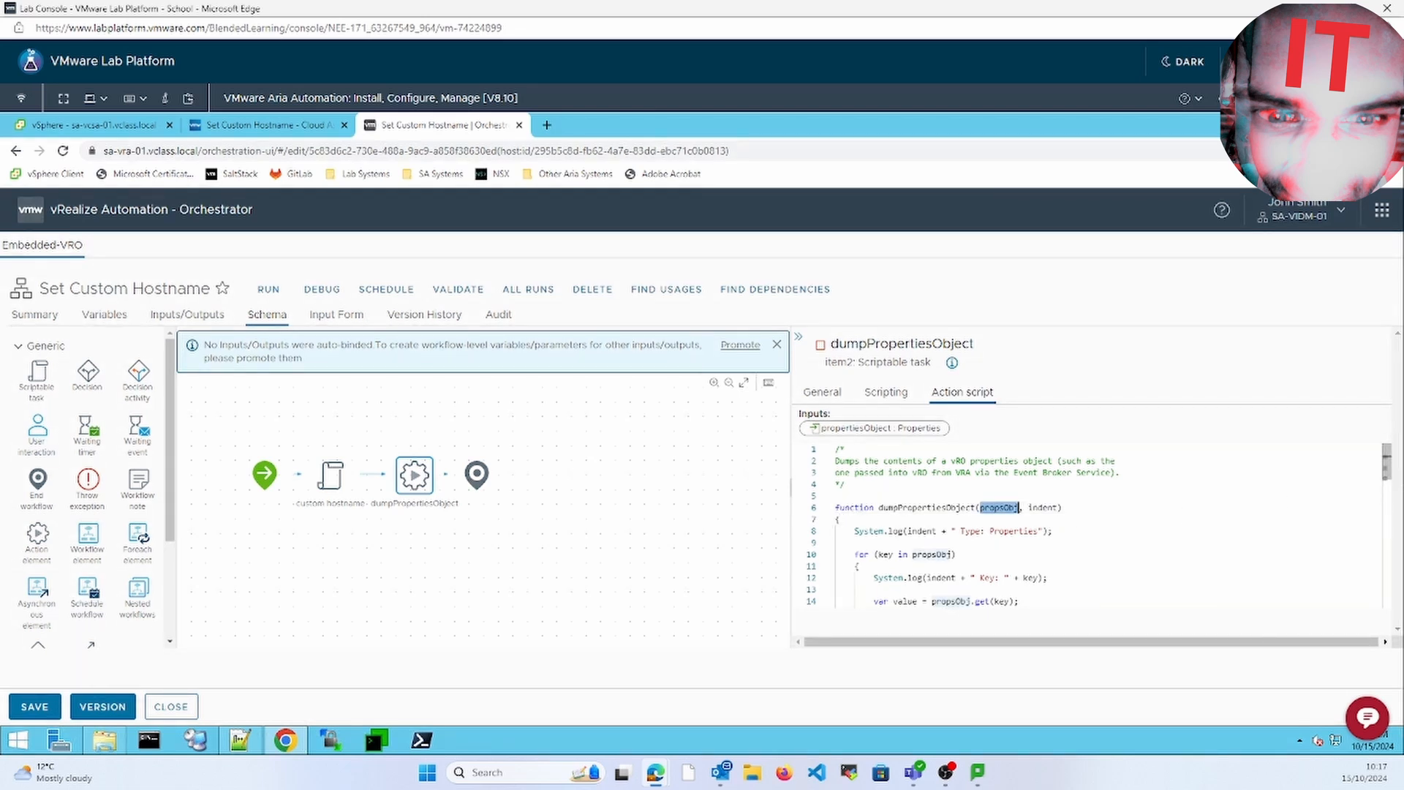
{"action": "scroll", "coordinate": [1391, 499], "scroll_direction": "down", "scroll_amount": 15}
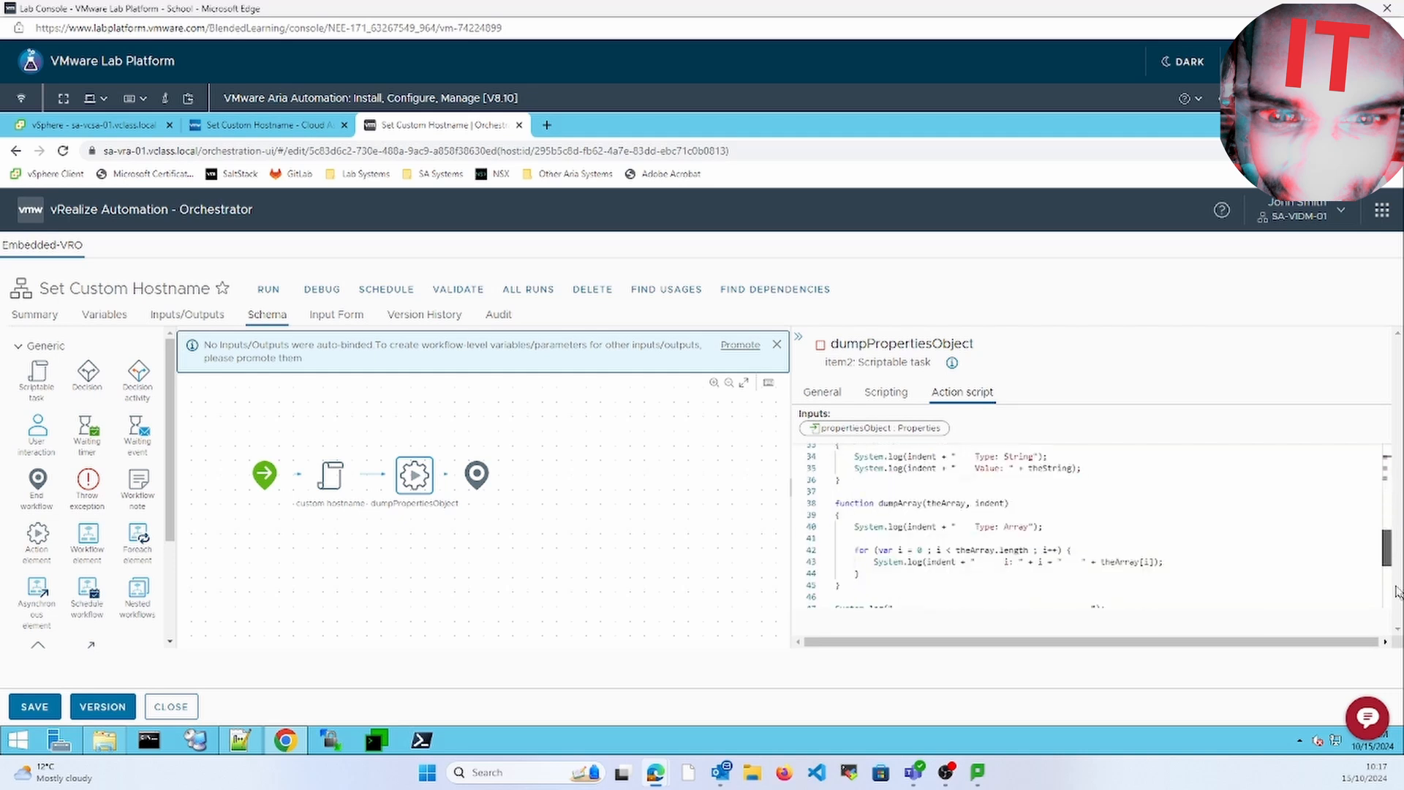
{"action": "left_click_drag", "start_coordinate": [1391, 598], "coordinate": [1388, 563]}
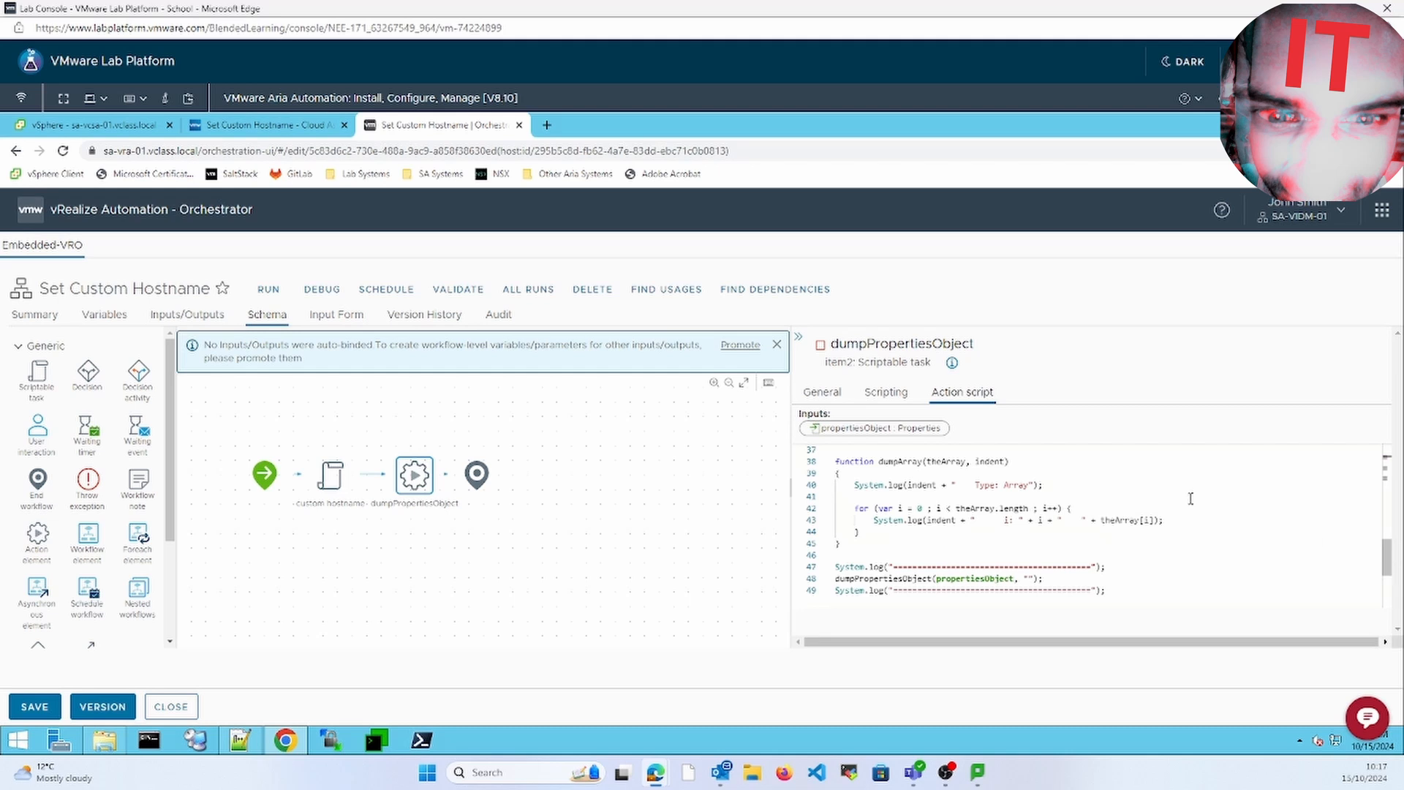
{"action": "left_click", "coordinate": [821, 393]}
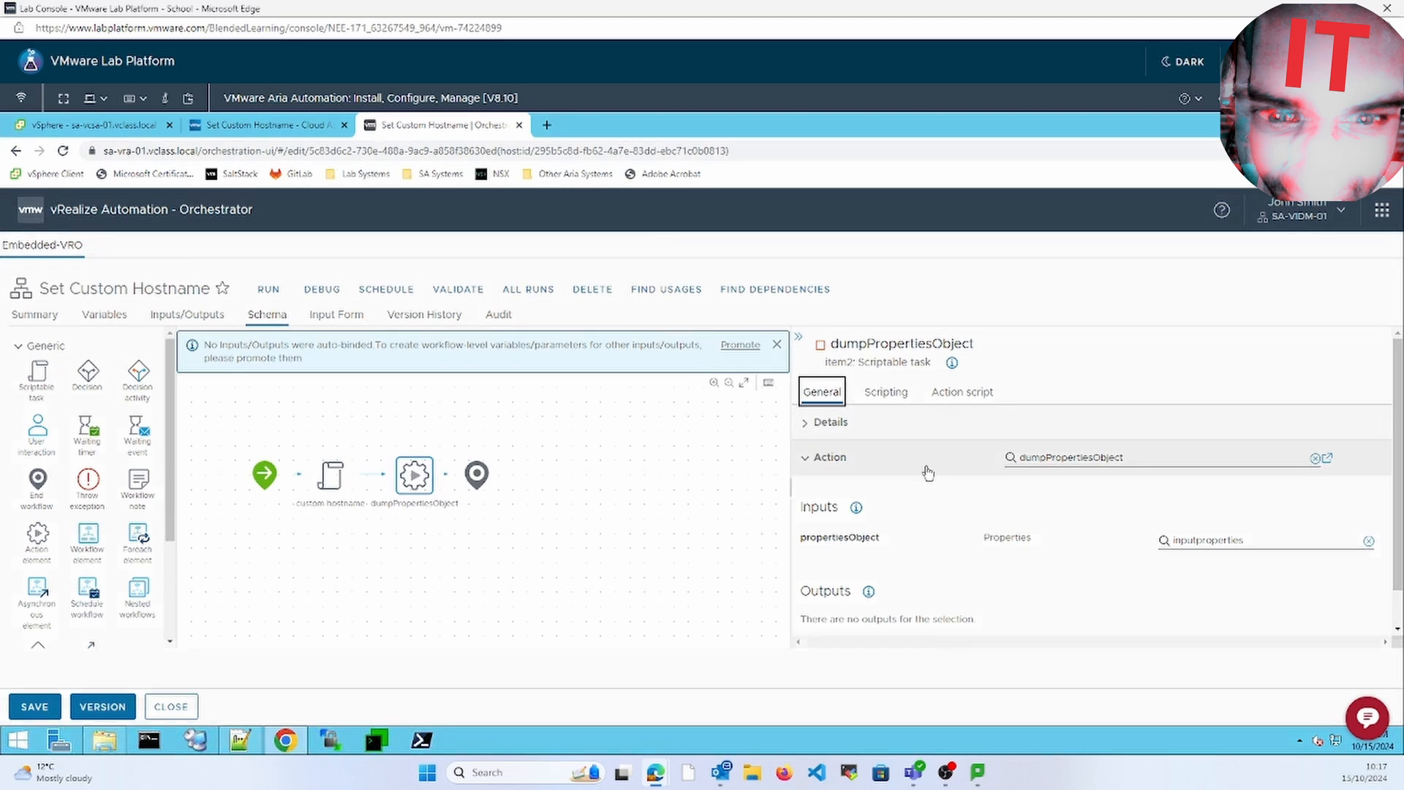
{"action": "left_click", "coordinate": [887, 393]}
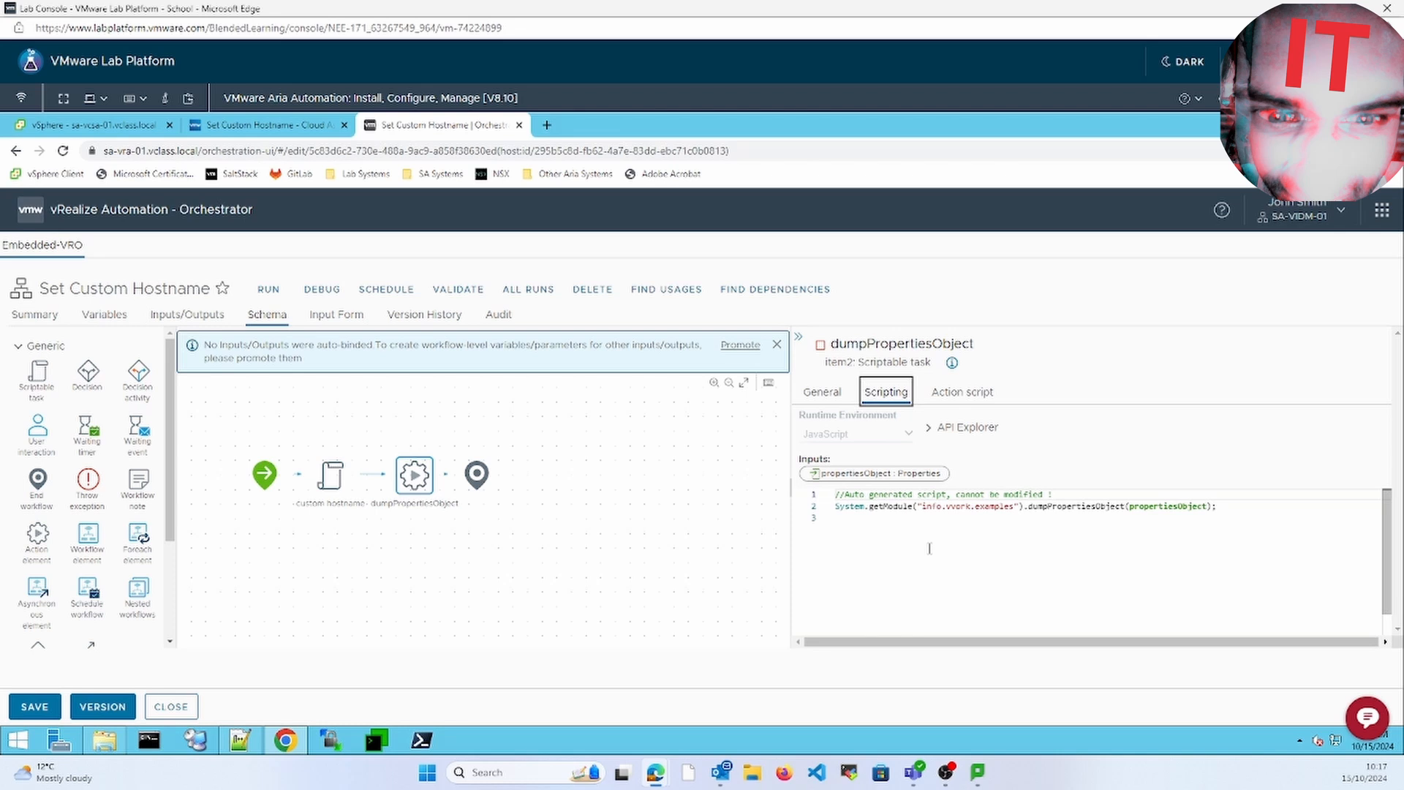
Validate the Set Custom Hostname workflow, save its changes, and select the custom hostname task in the schema.
{"action": "left_click", "coordinate": [446, 290]}
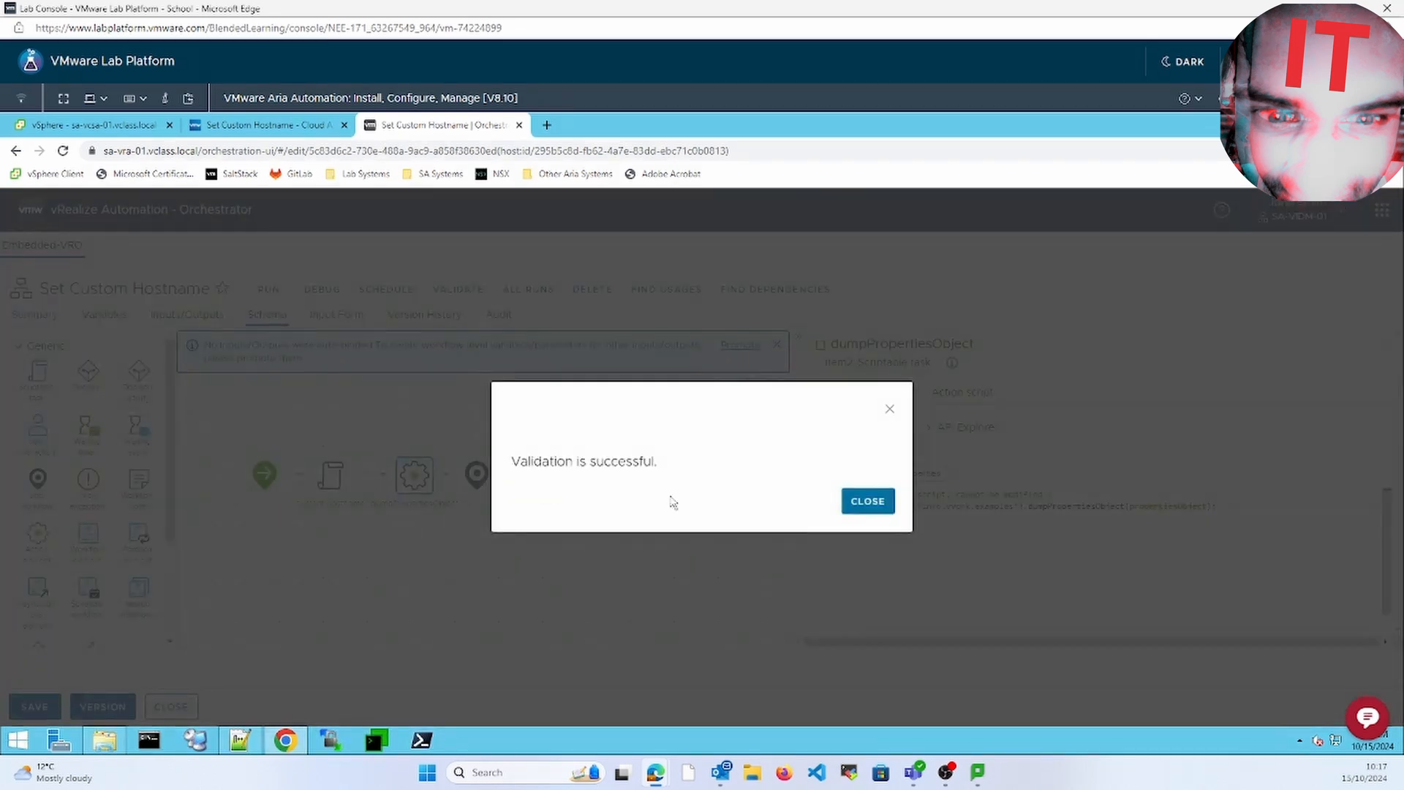
{"action": "left_click", "coordinate": [891, 503]}
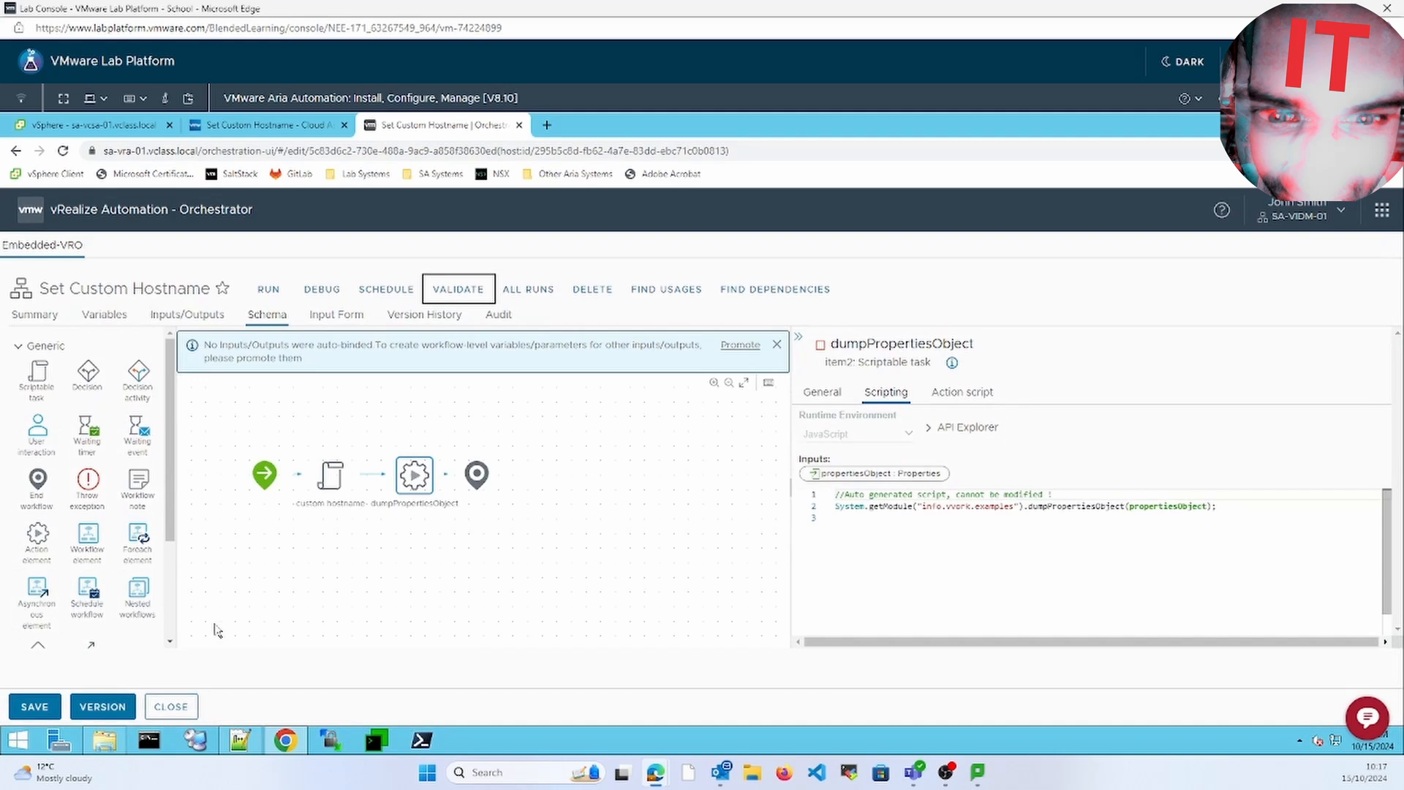
{"action": "left_click", "coordinate": [35, 706]}
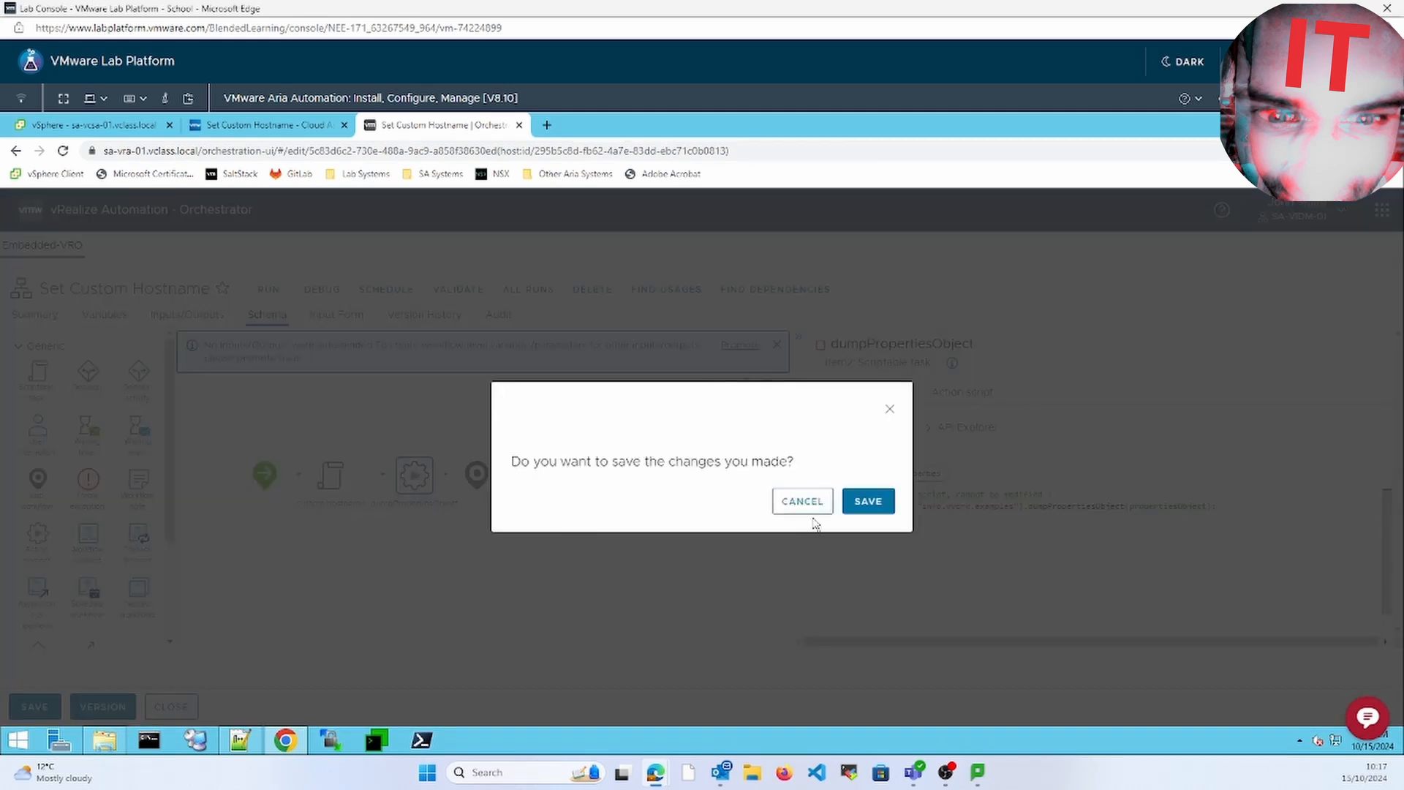
{"action": "left_click", "coordinate": [866, 500]}
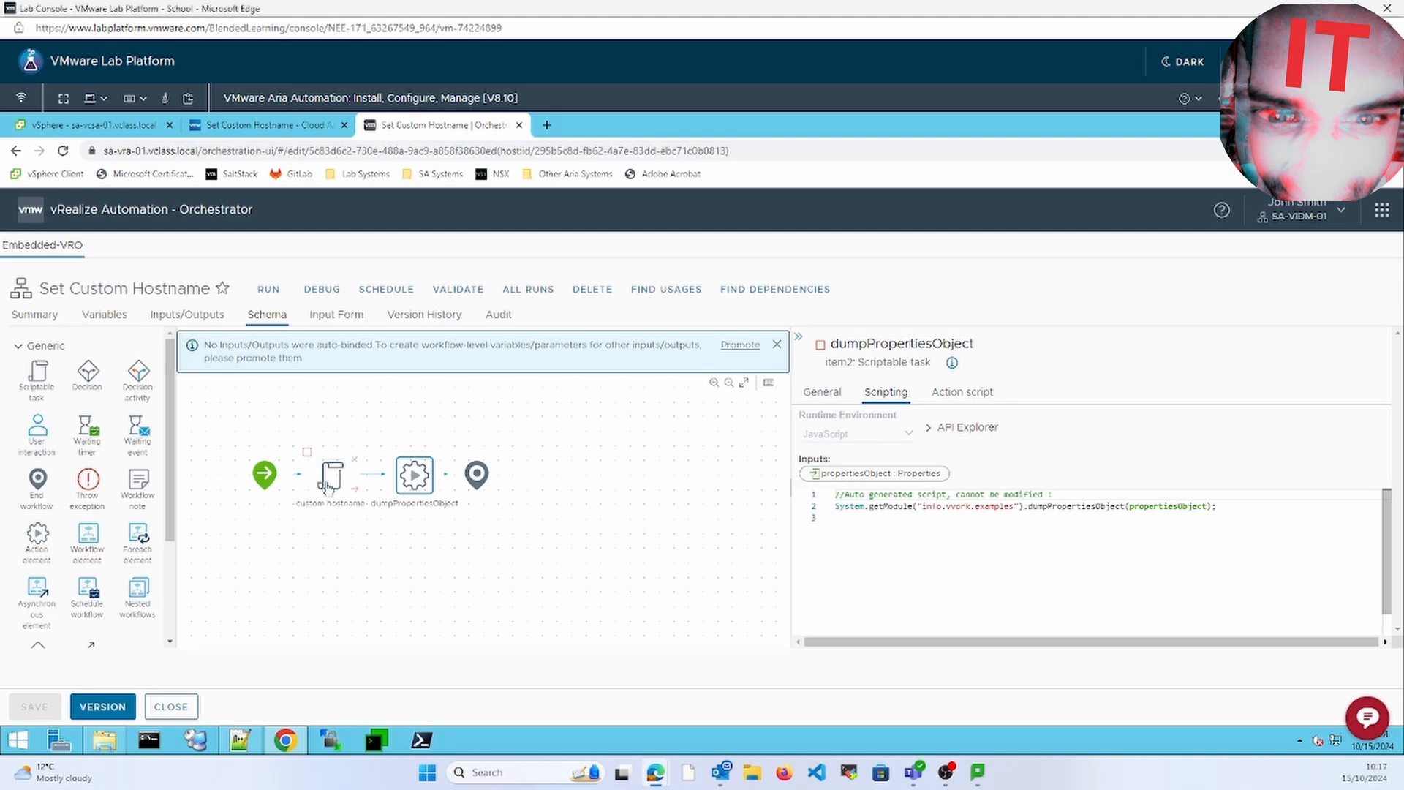
{"action": "left_click", "coordinate": [327, 484]}
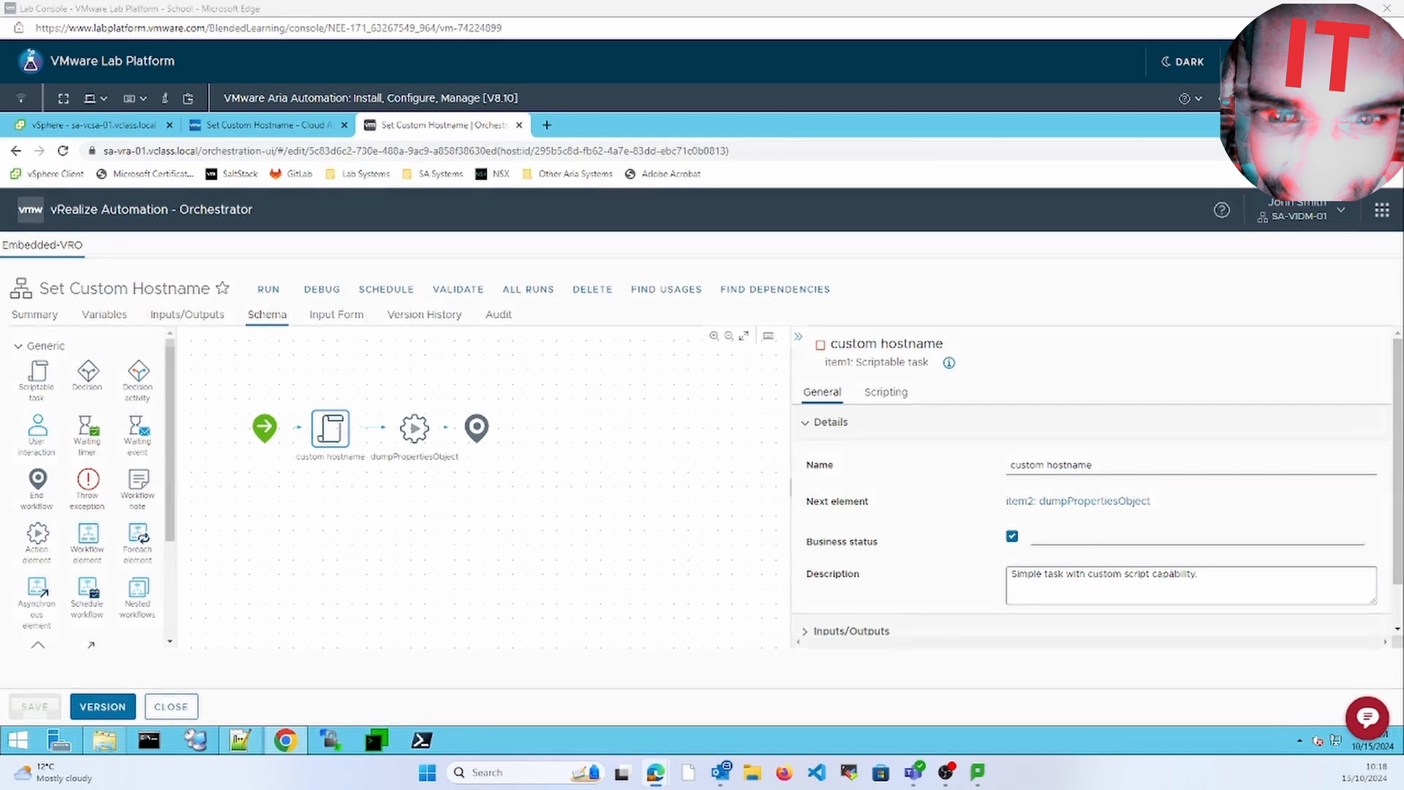
Switch to Cloud Assembly and view the SA-vCSA-01 cloud account's details under the infrastructure connections.
{"action": "left_click", "coordinate": [238, 125]}
{"action": "left_click", "coordinate": [181, 244]}
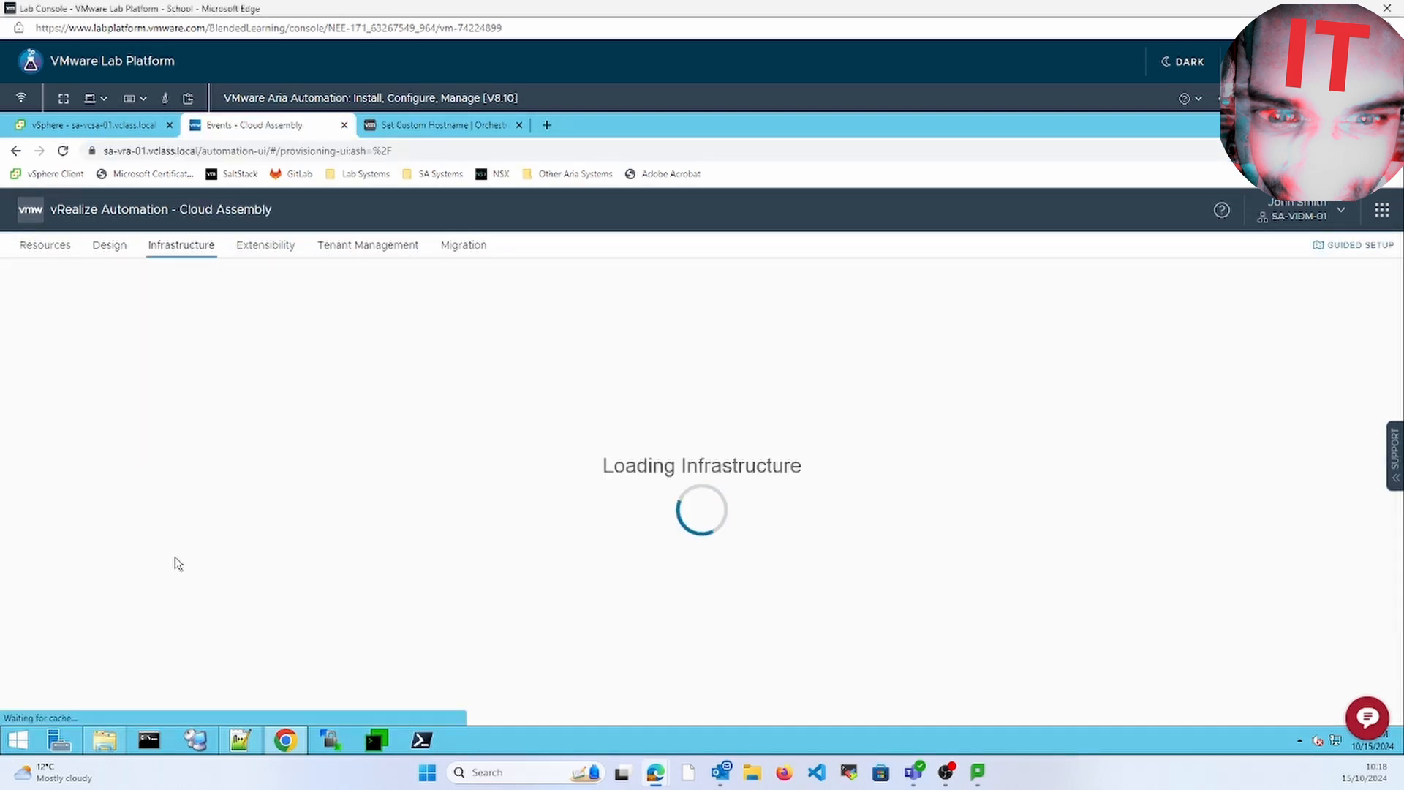
{"action": "scroll", "coordinate": [173, 649], "scroll_direction": "down", "scroll_amount": 5}
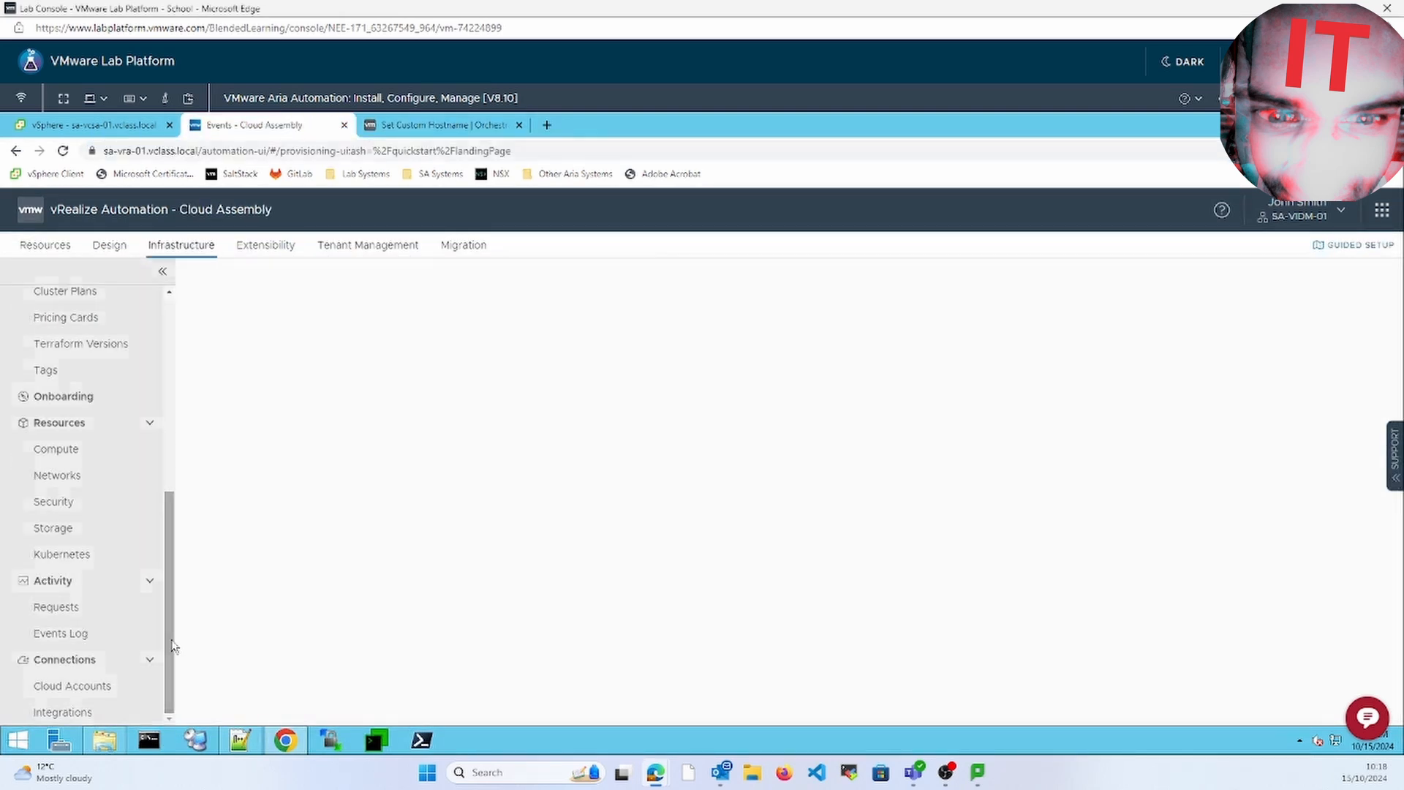
{"action": "left_click", "coordinate": [65, 710]}
{"action": "left_click", "coordinate": [73, 686]}
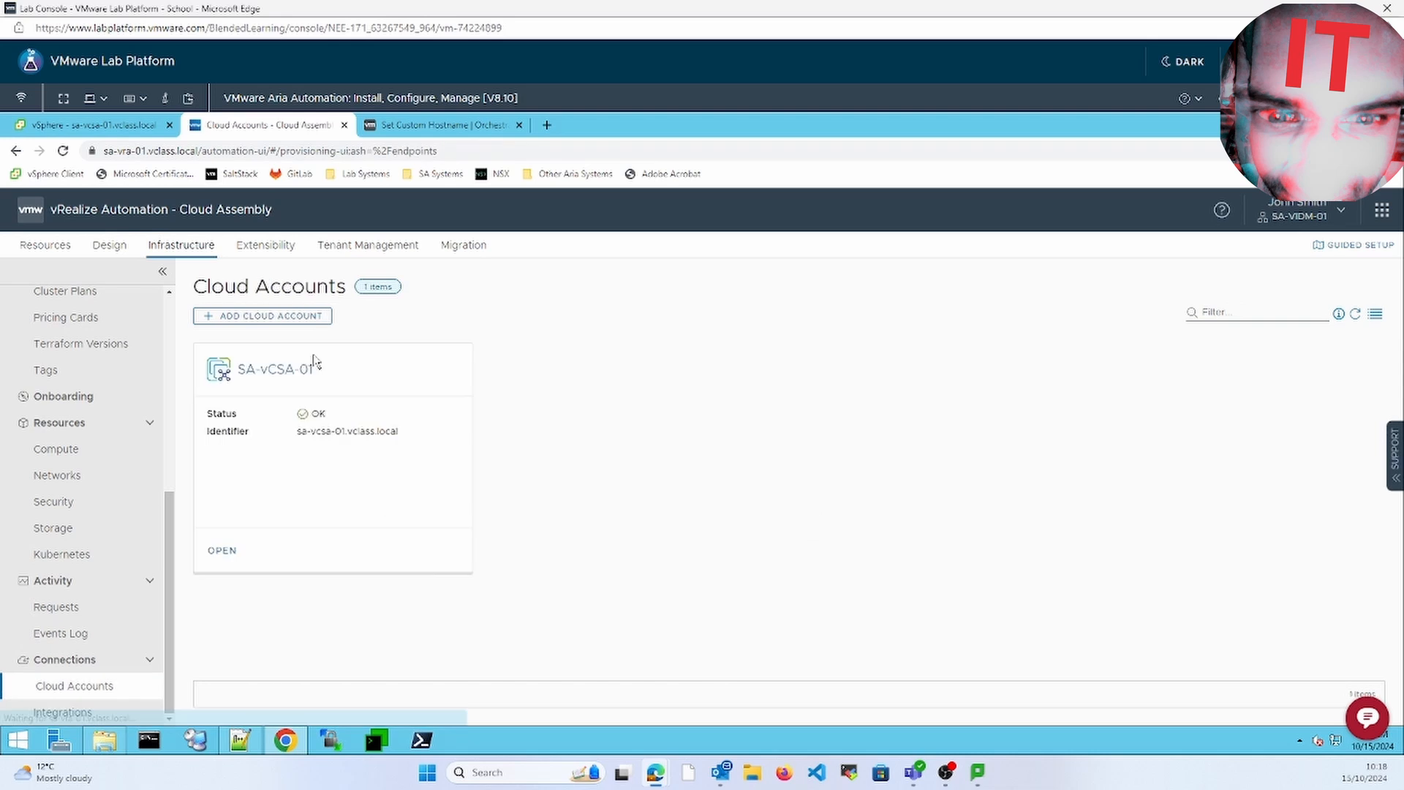
{"action": "left_click", "coordinate": [222, 550]}
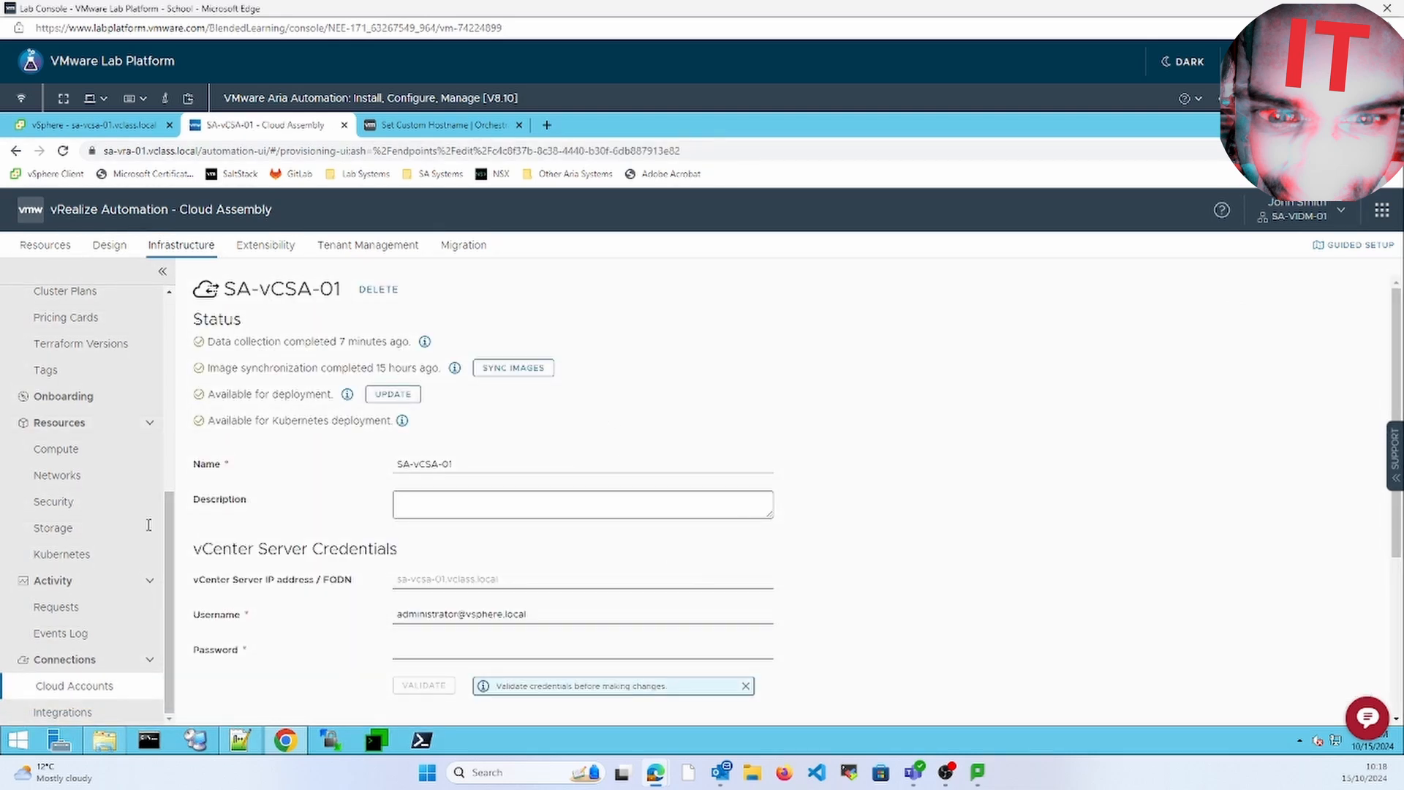
Open the embedded-VRO integration and start its data collection.
{"action": "left_click", "coordinate": [101, 718]}
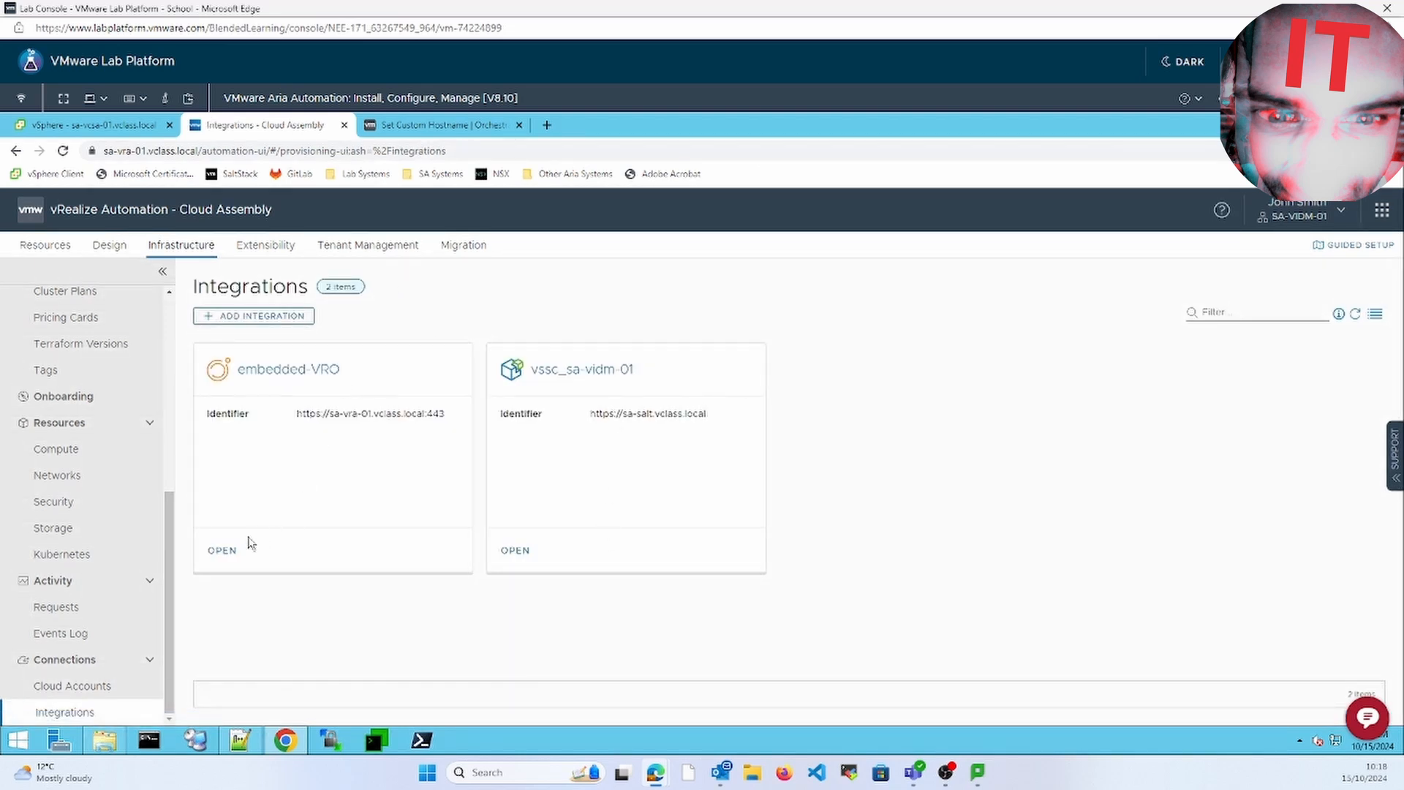
{"action": "left_click", "coordinate": [224, 553]}
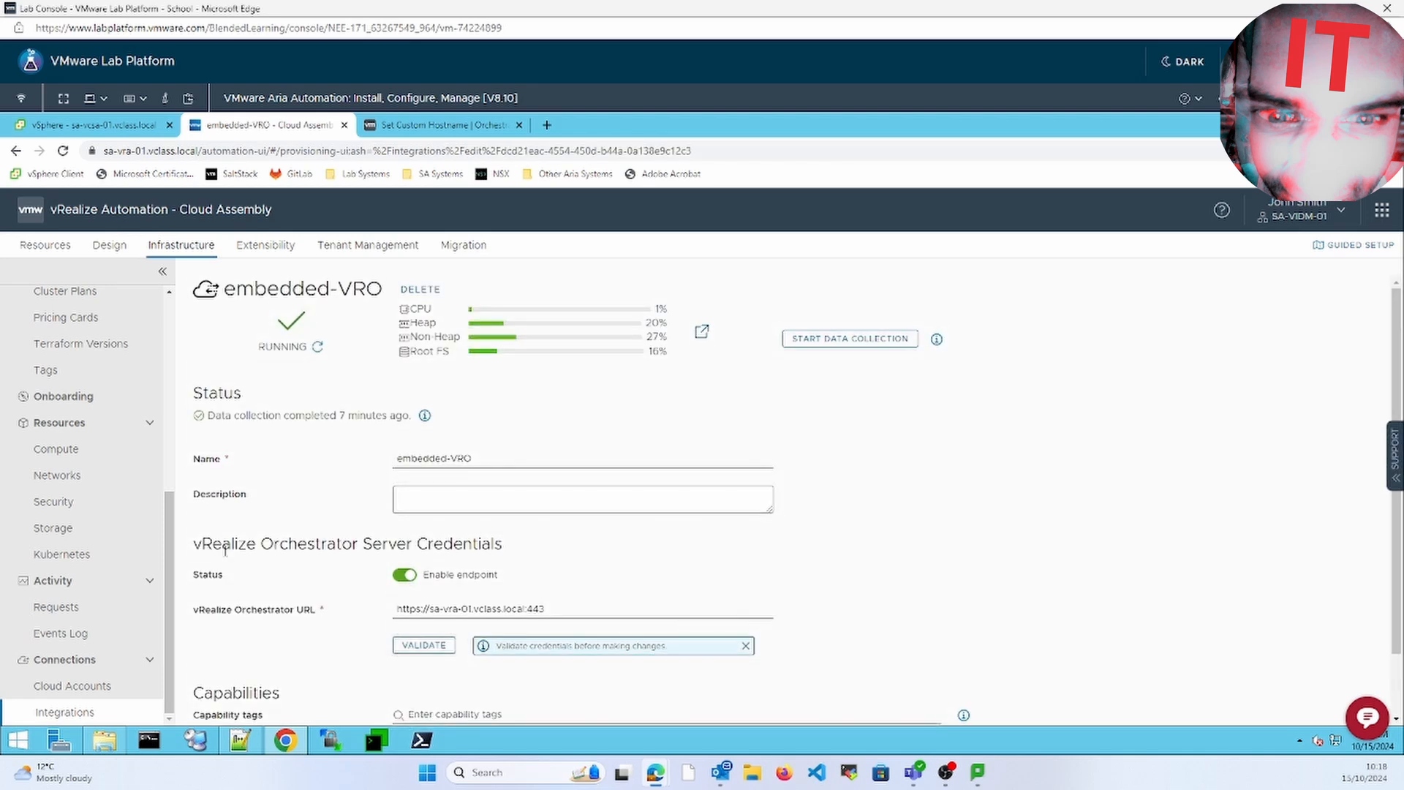
{"action": "left_click", "coordinate": [857, 338]}
Create a new extensibility subscription named Set Custom Hostname.
{"action": "left_click", "coordinate": [265, 247]}
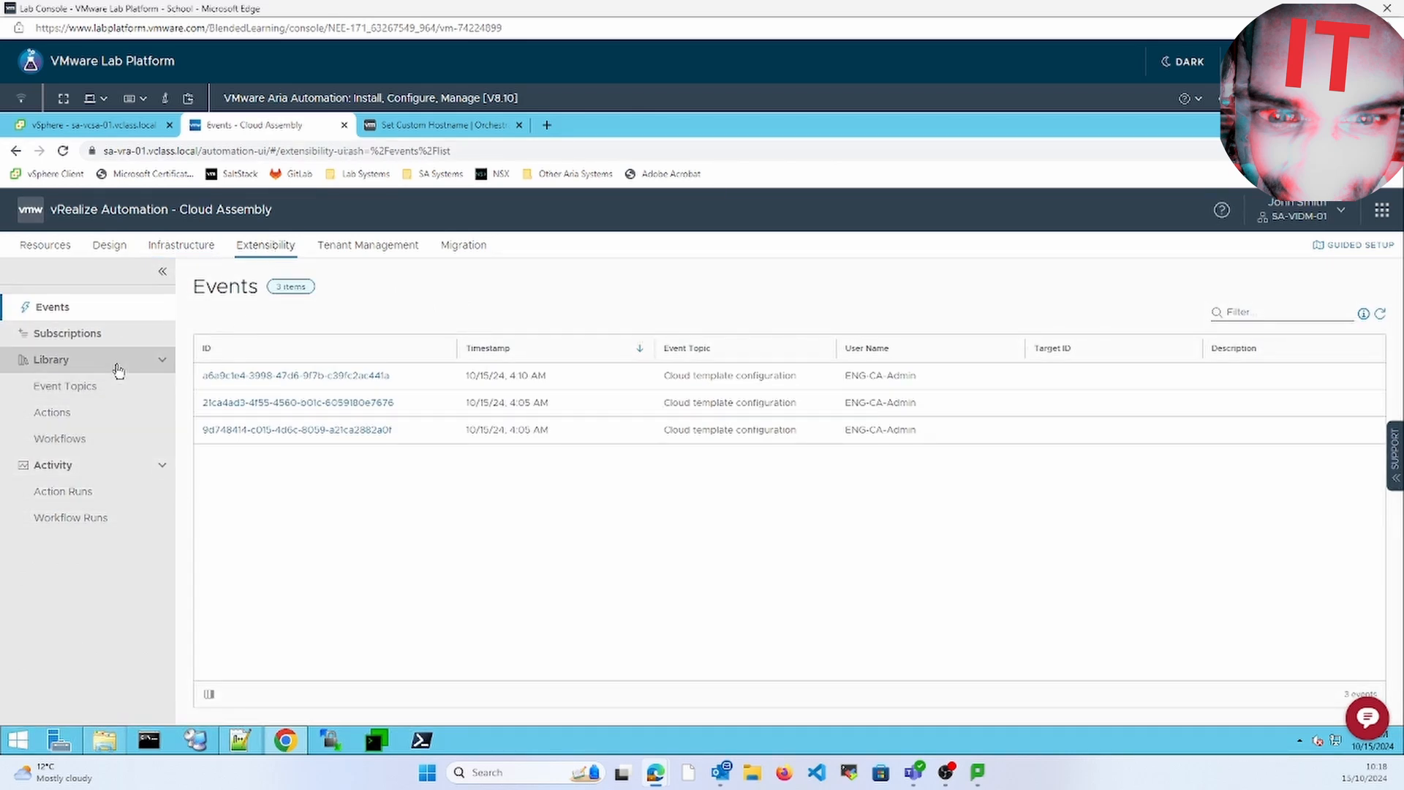
{"action": "left_click", "coordinate": [97, 335]}
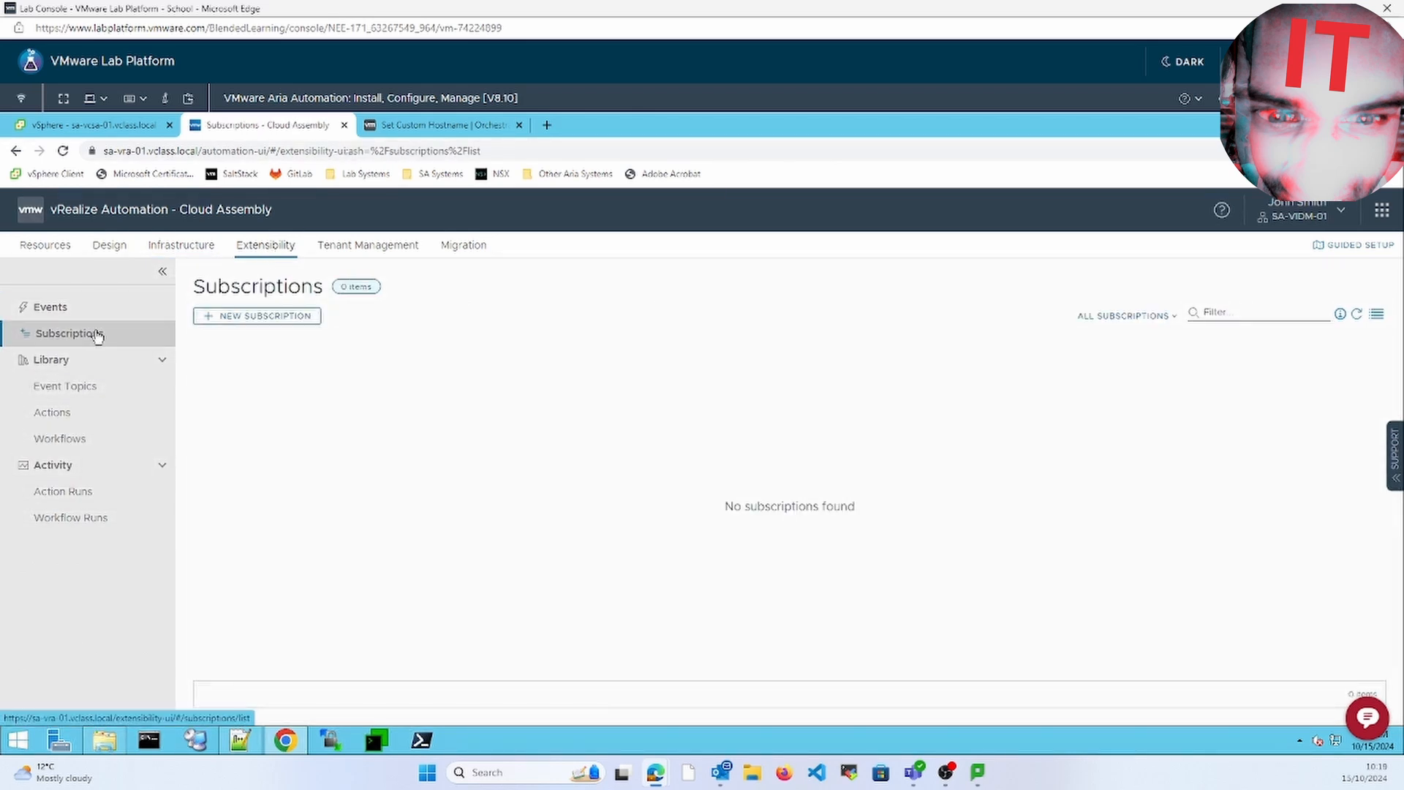
{"action": "left_click", "coordinate": [239, 316]}
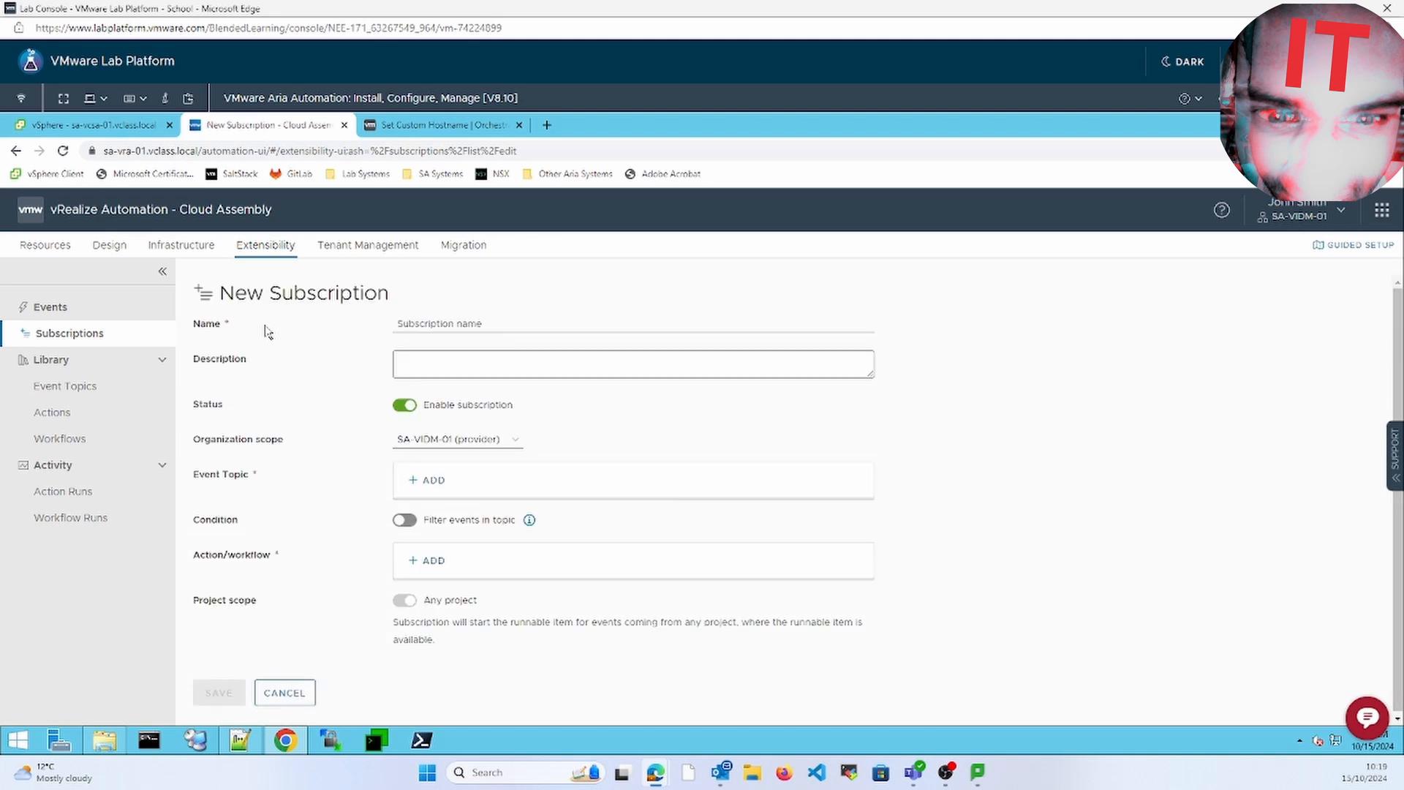
{"action": "left_click", "coordinate": [436, 325]}
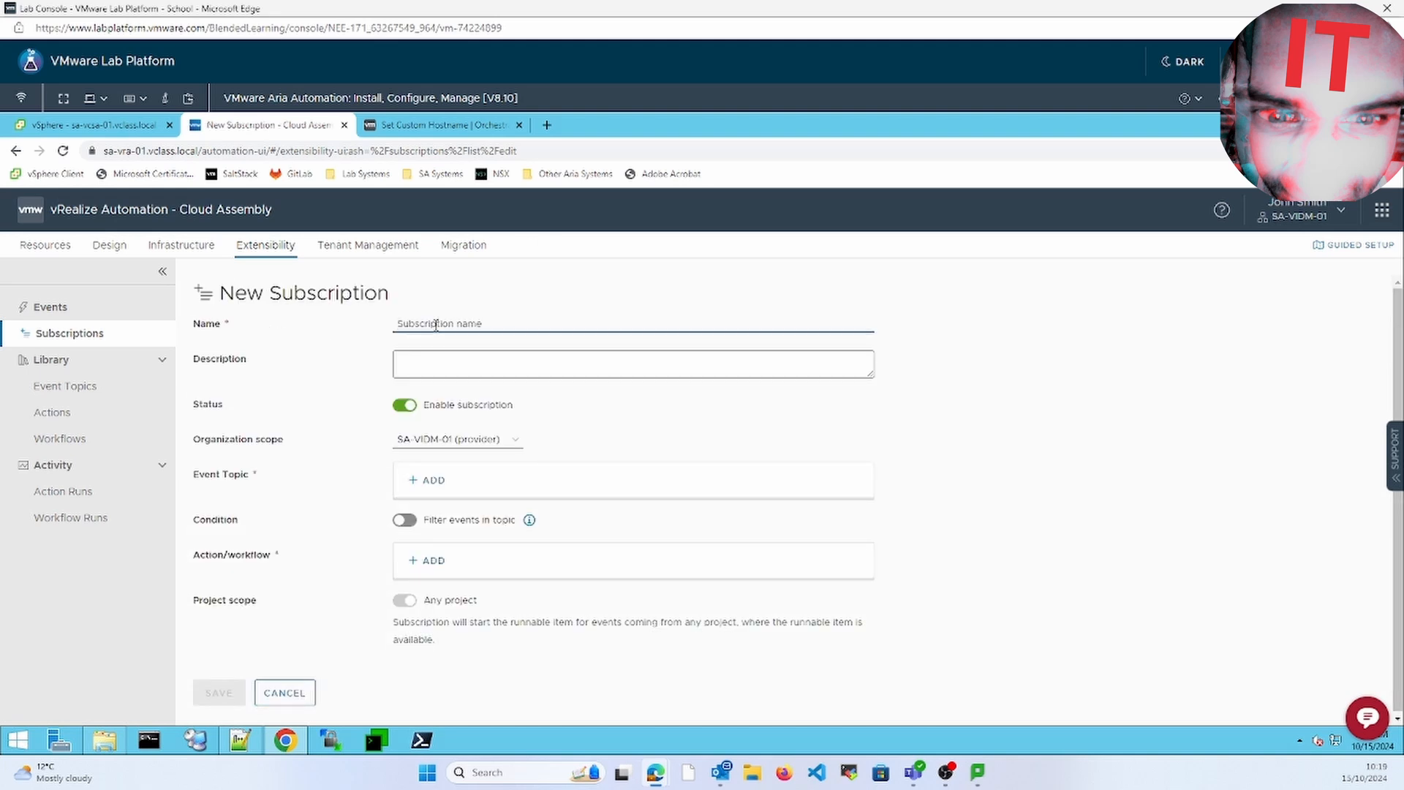
{"action": "type", "text": "Set Custom Hostname"}
Assign the Compute allocation event topic to the subscription.
{"action": "left_click", "coordinate": [422, 481]}
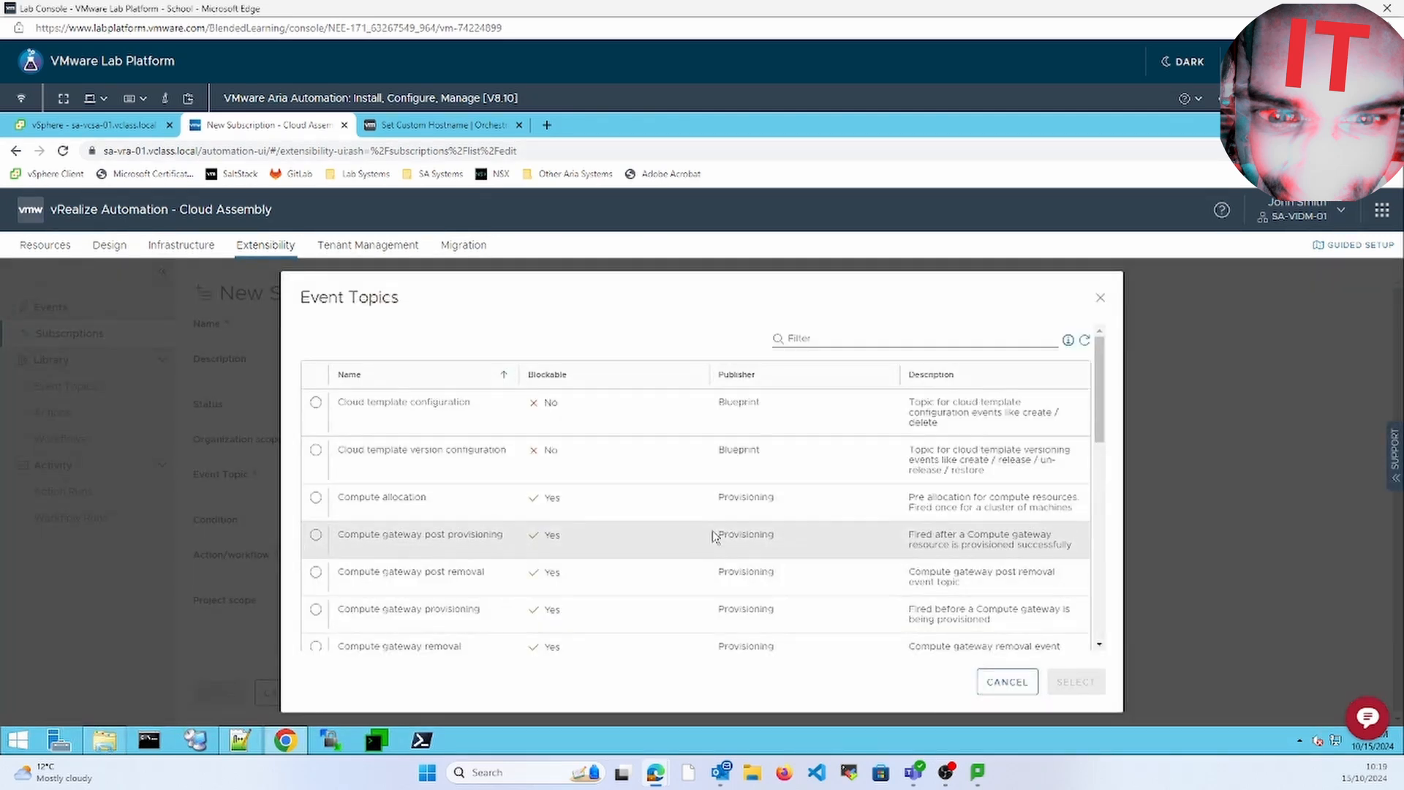
{"action": "left_click", "coordinate": [316, 498]}
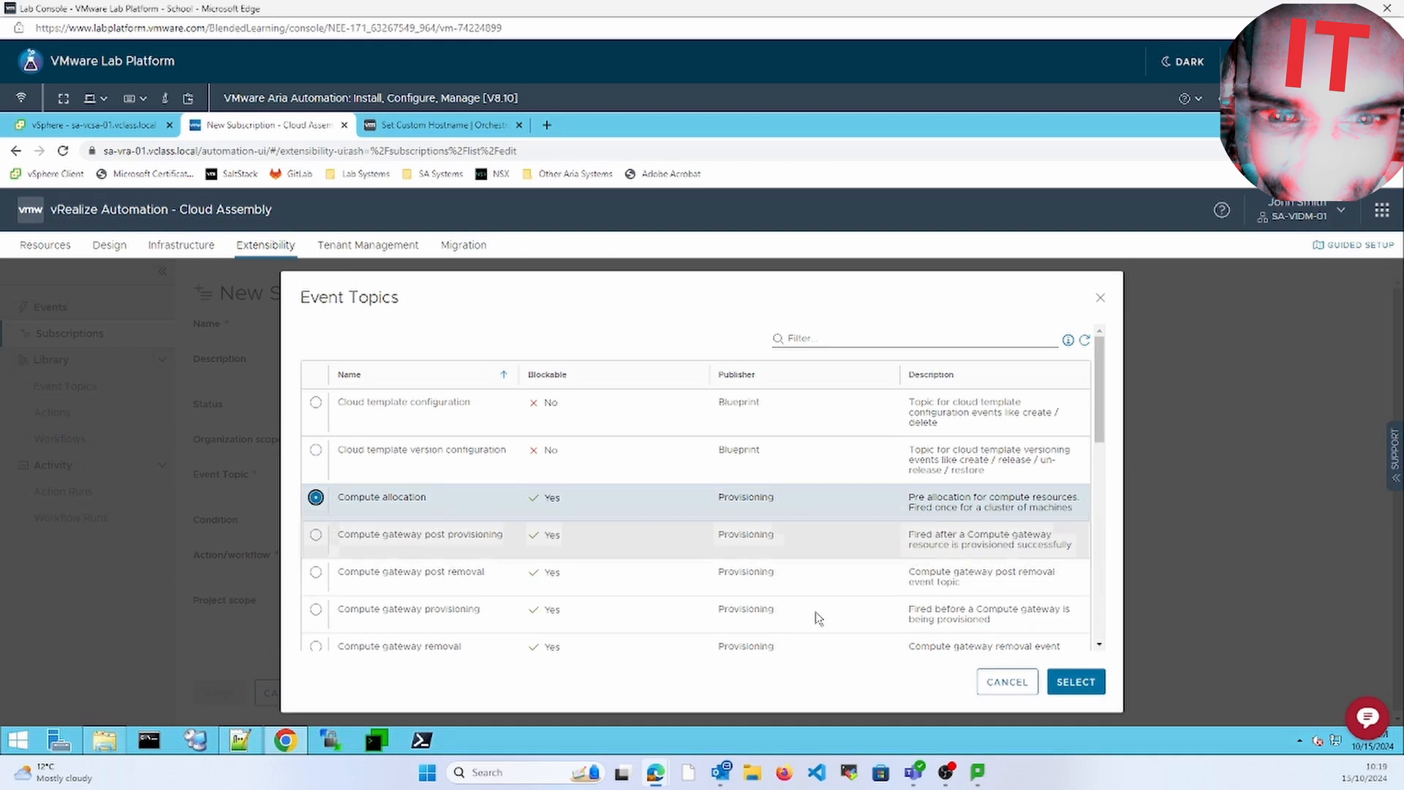
{"action": "left_click", "coordinate": [1096, 684]}
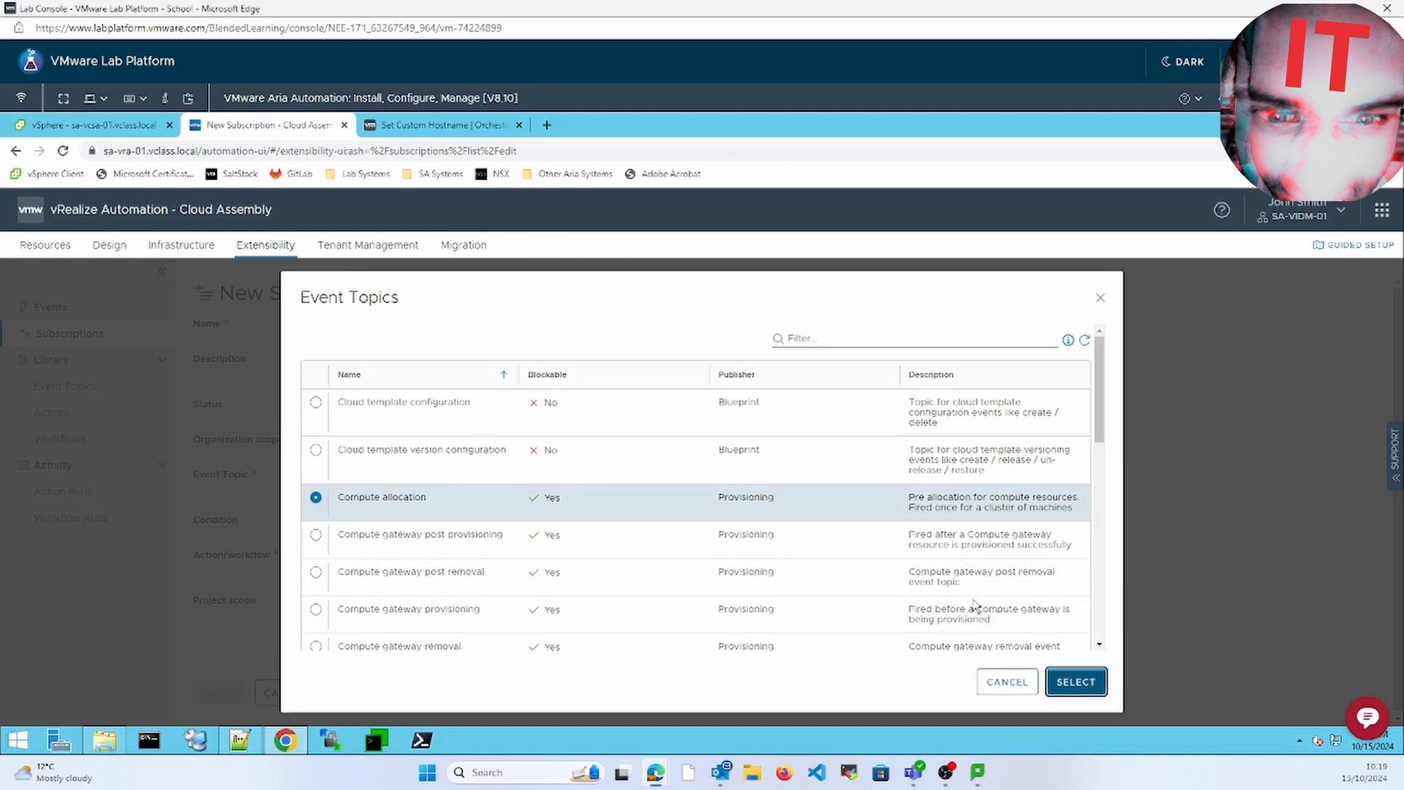
Enable event filtering for the topic and enter the condition event.data.blueprintId == '' with an empty quoted value.
{"action": "scroll", "coordinate": [972, 605], "scroll_direction": "down", "scroll_amount": 3}
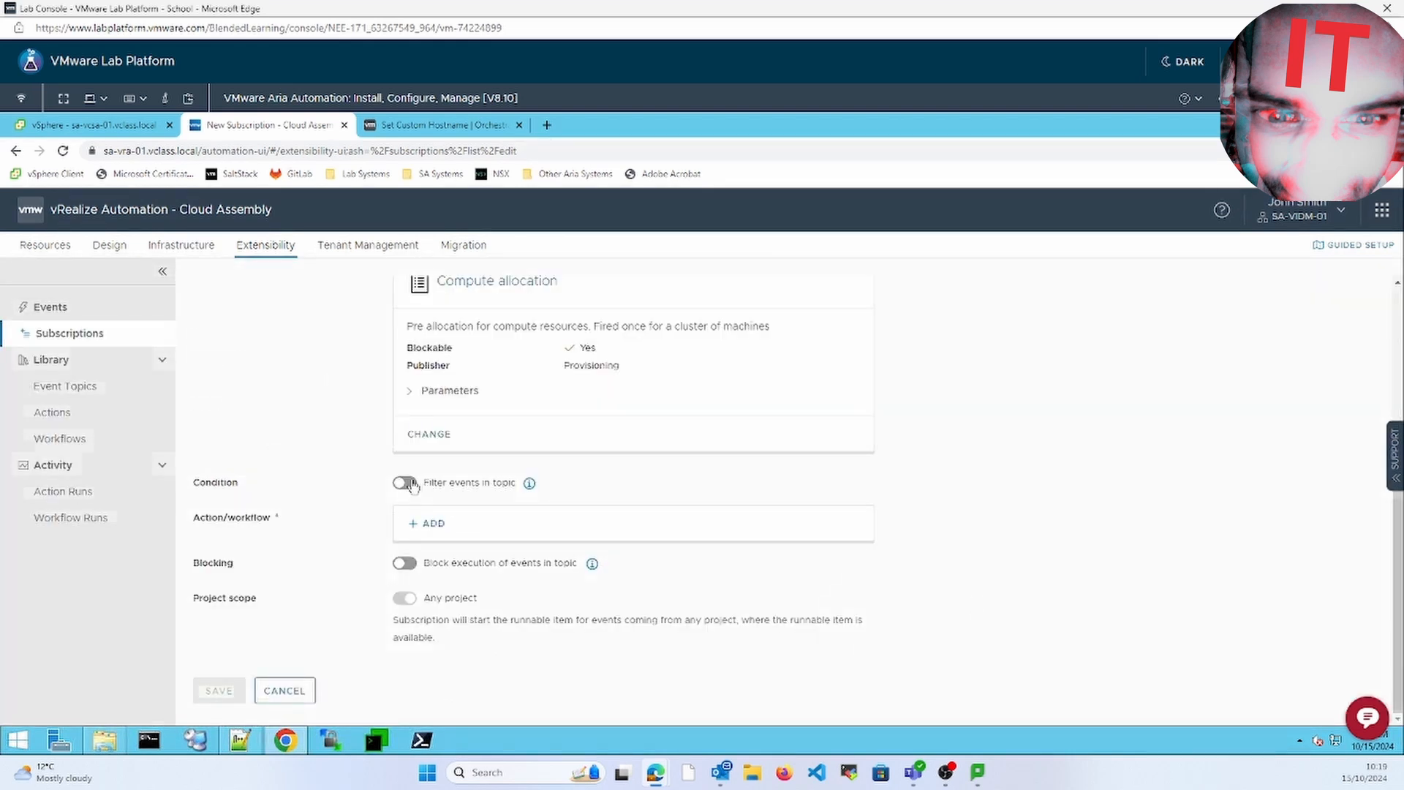
{"action": "left_click", "coordinate": [407, 483]}
{"action": "type", "text": "event"}
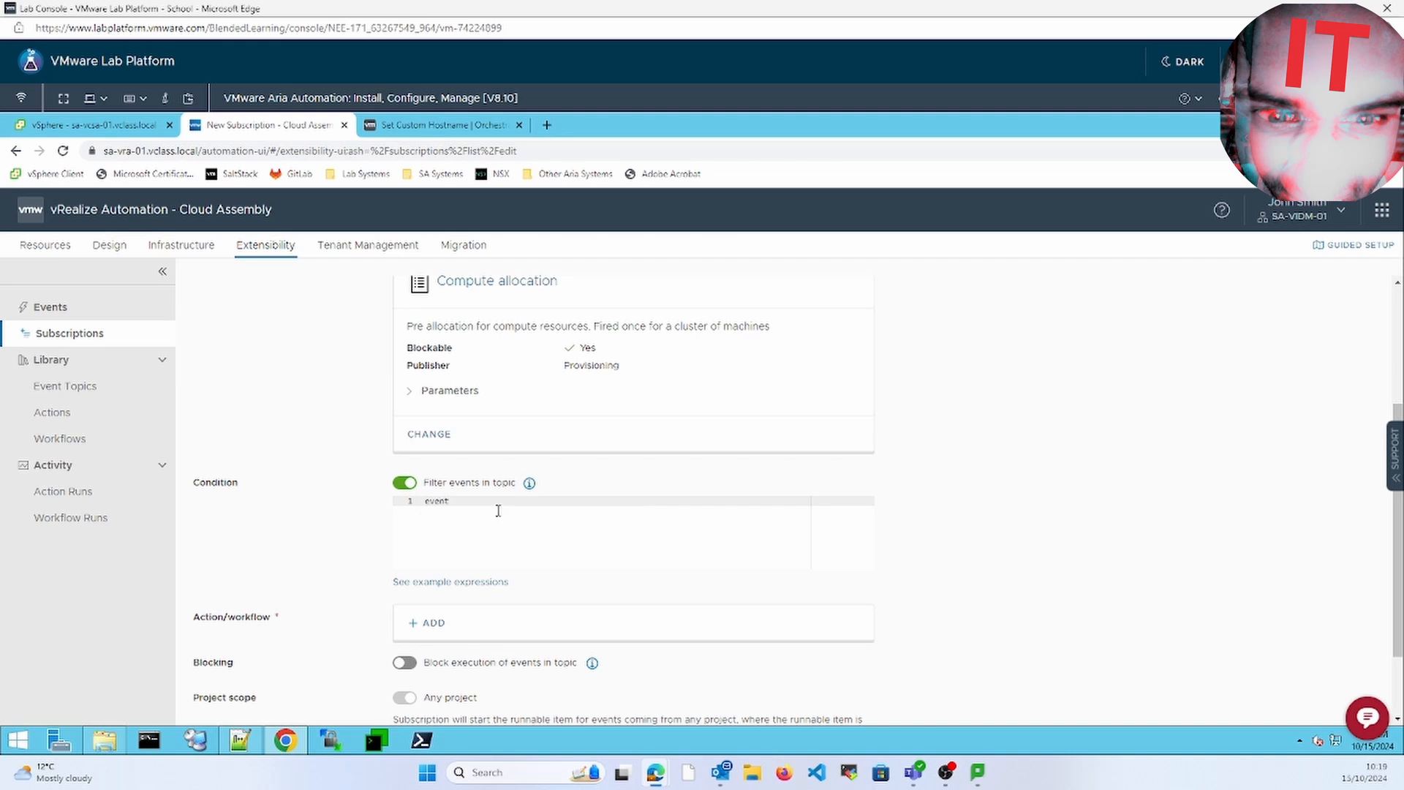
{"action": "type", "text": ".correlationId.data.blu"}
{"action": "double_click", "coordinate": [497, 502]}
{"action": "key", "text": "BackSpace"}
{"action": "key", "text": "Delete"}
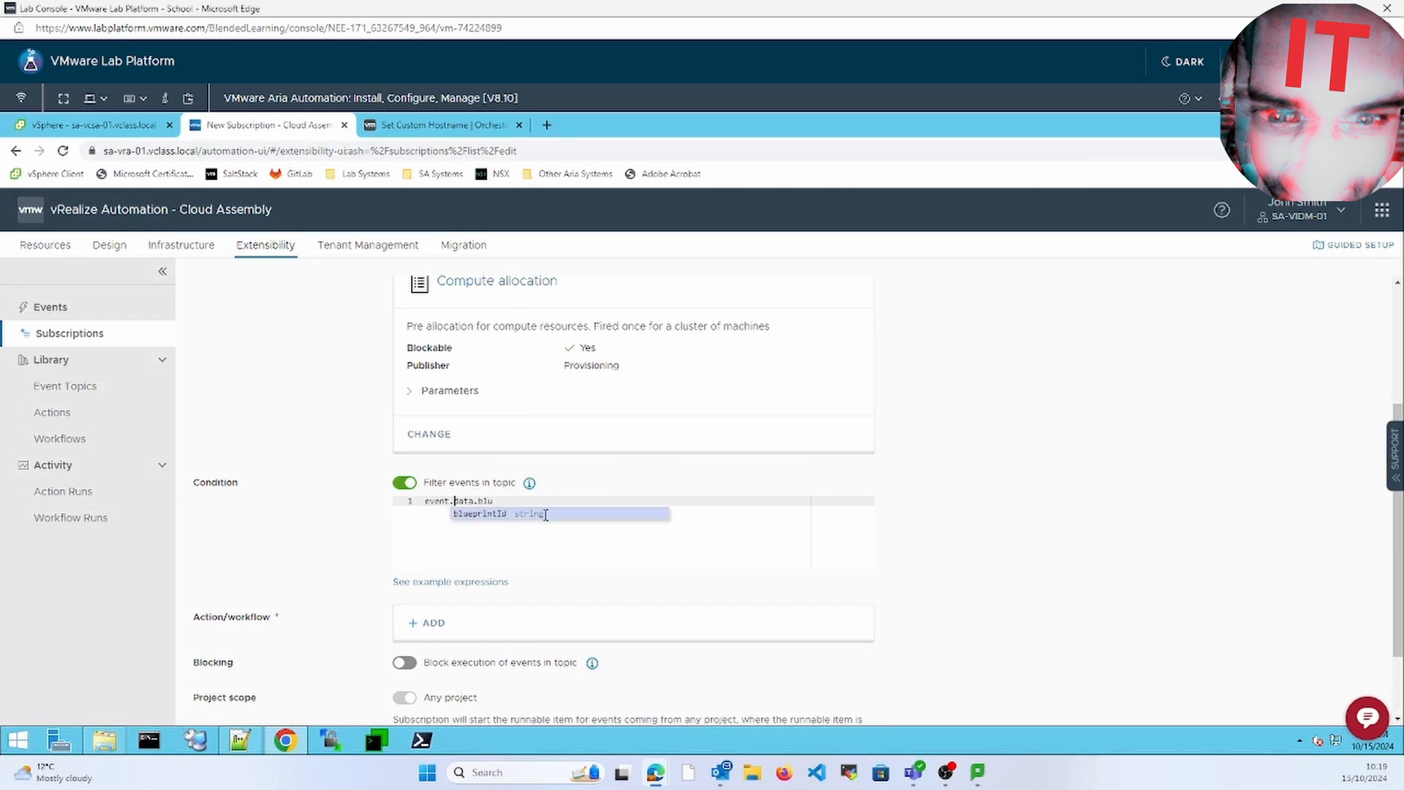
{"action": "left_click", "coordinate": [541, 514]}
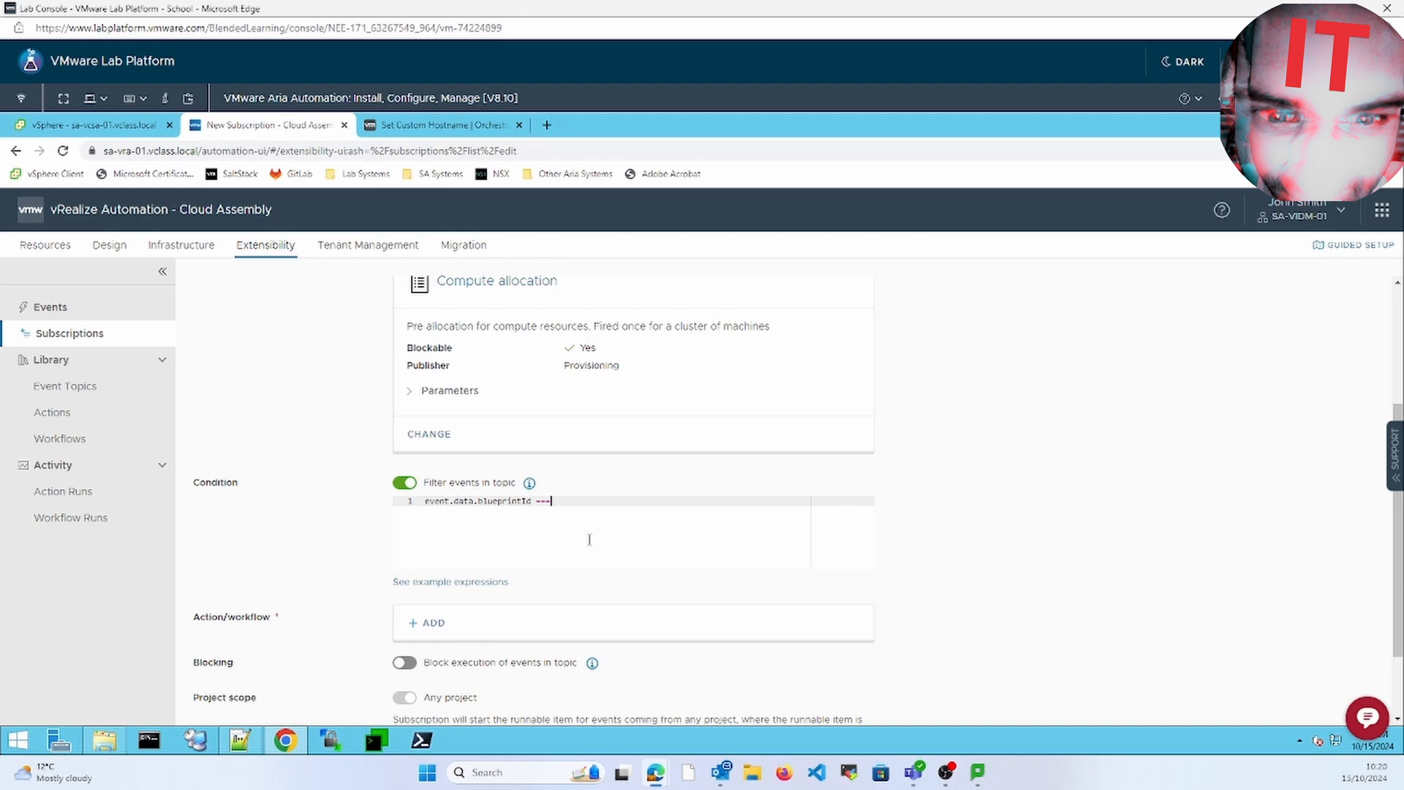
{"action": "type", "text": "== '"}
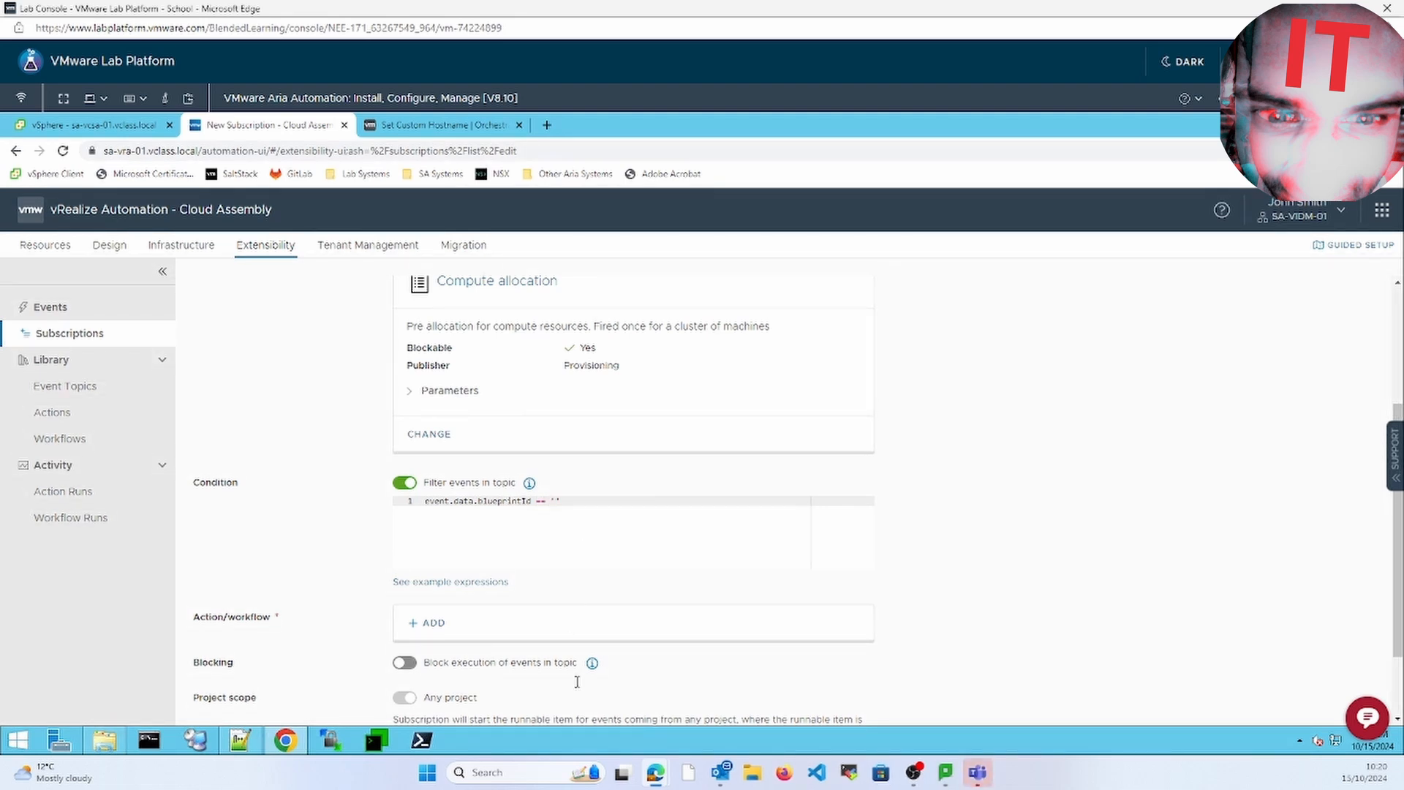
Copy the blueprint ID from the new 3 document in Notepad++ and paste it between the quotes of the subscription's filter condition.
{"action": "left_click", "coordinate": [239, 740]}
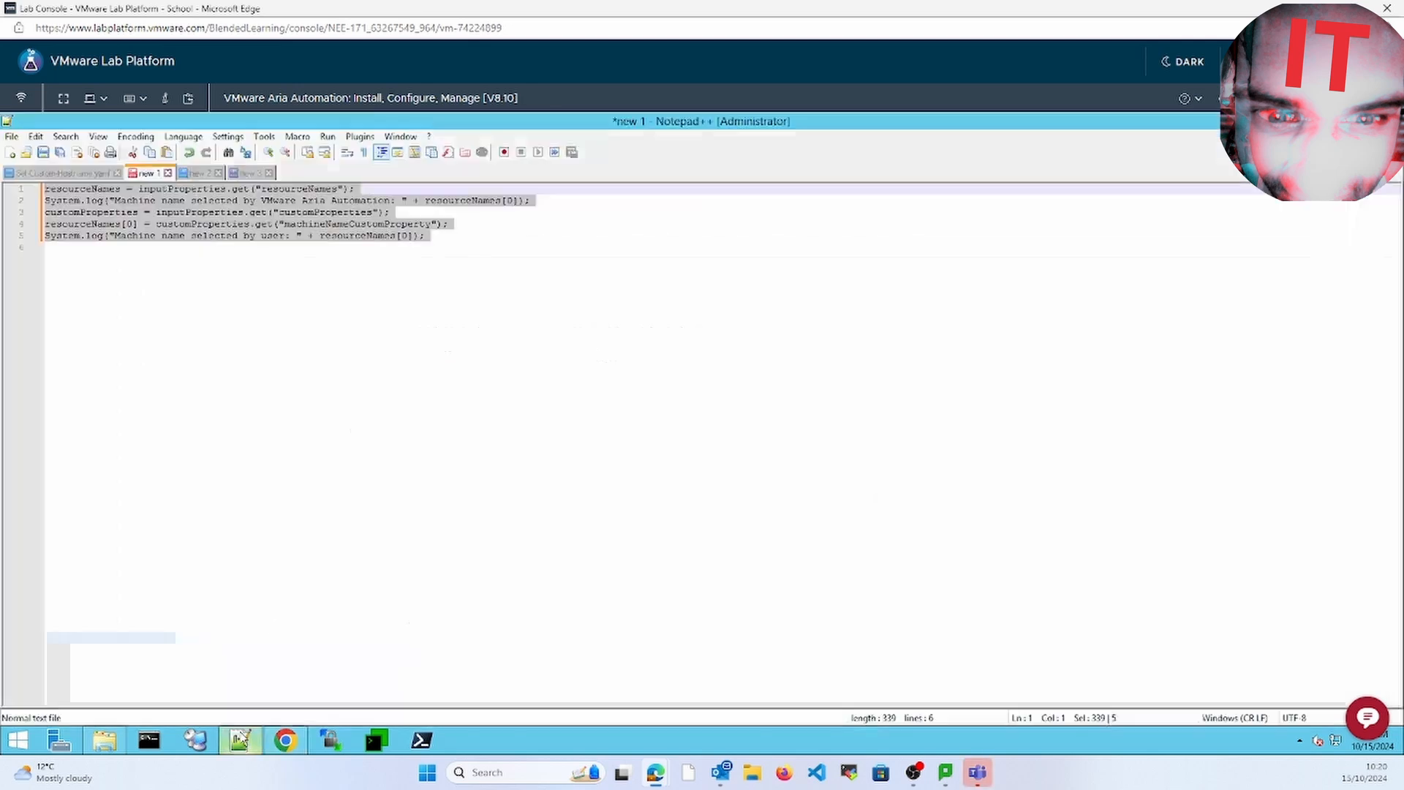
{"action": "left_click", "coordinate": [198, 176]}
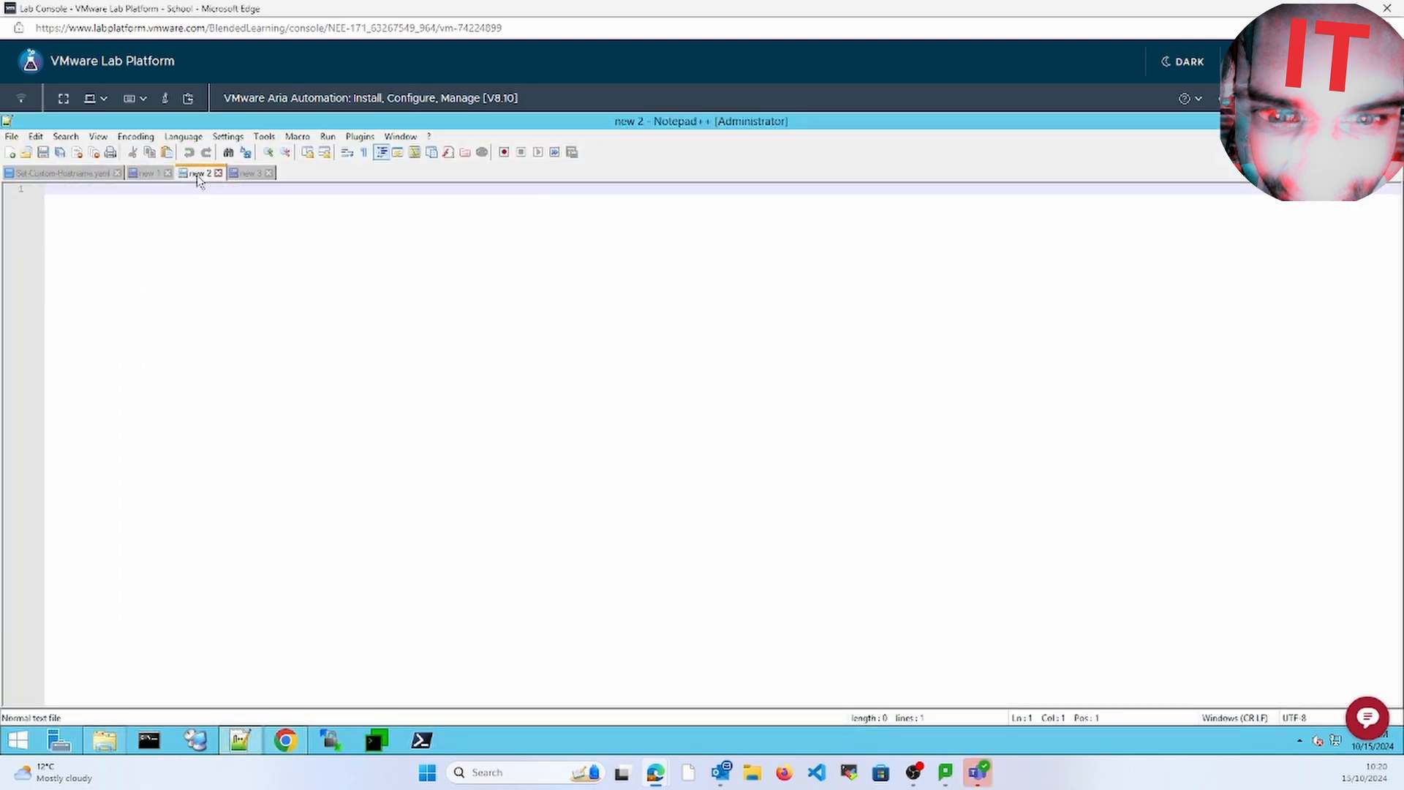
{"action": "left_click", "coordinate": [253, 174]}
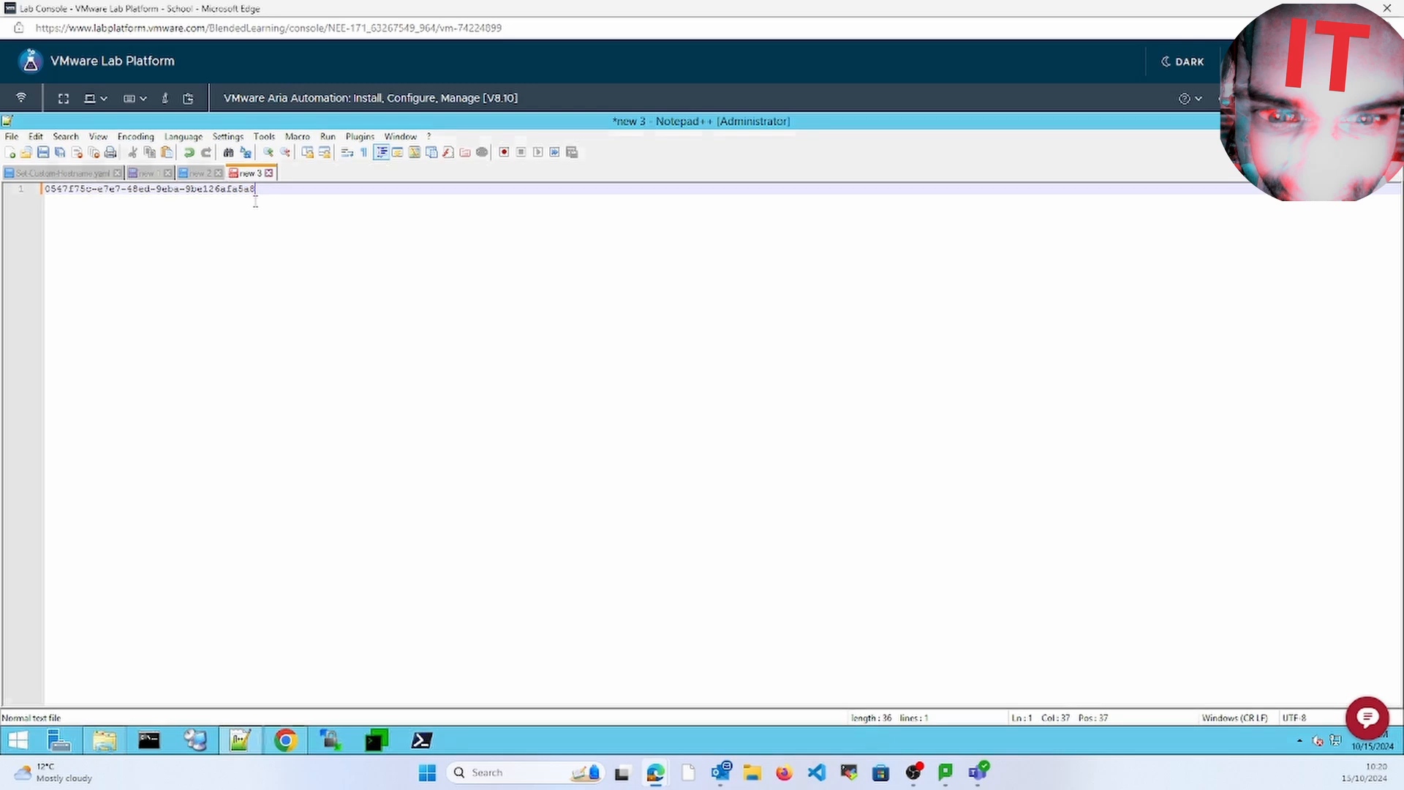
{"action": "key", "text": "shift+Home"}
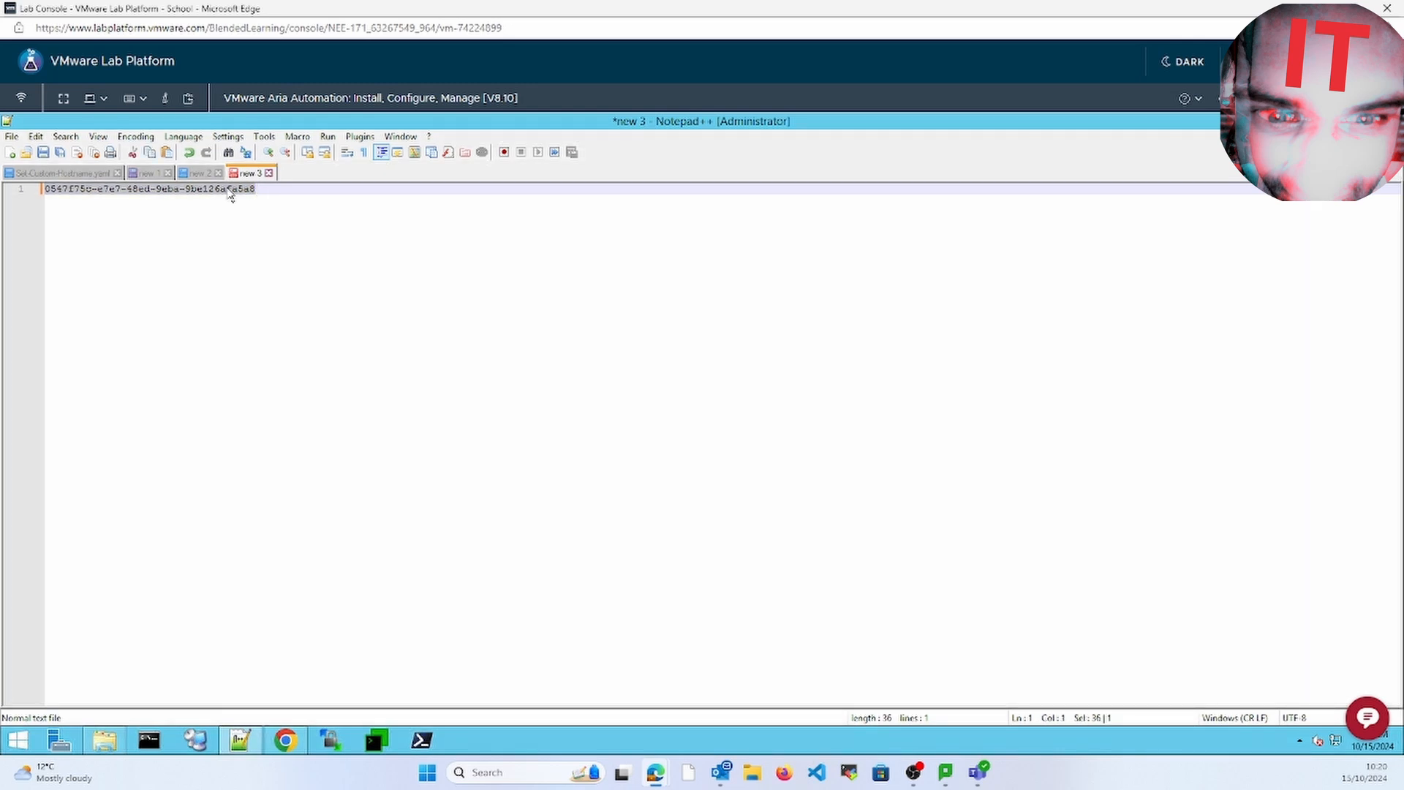
{"action": "right_click", "coordinate": [230, 192]}
{"action": "left_click", "coordinate": [252, 212]}
{"action": "left_click", "coordinate": [286, 740]}
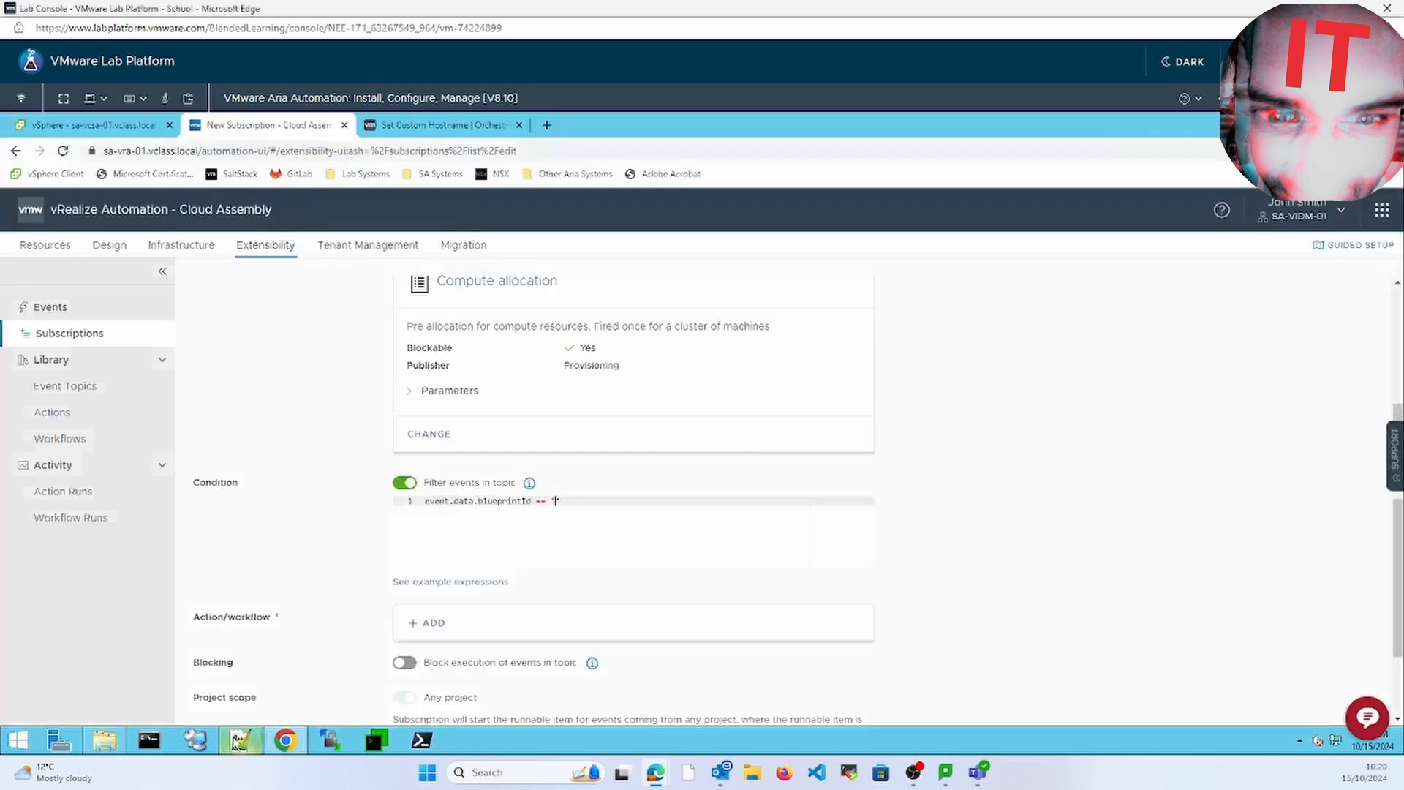
{"action": "right_click", "coordinate": [556, 500]}
{"action": "left_click", "coordinate": [607, 589]}
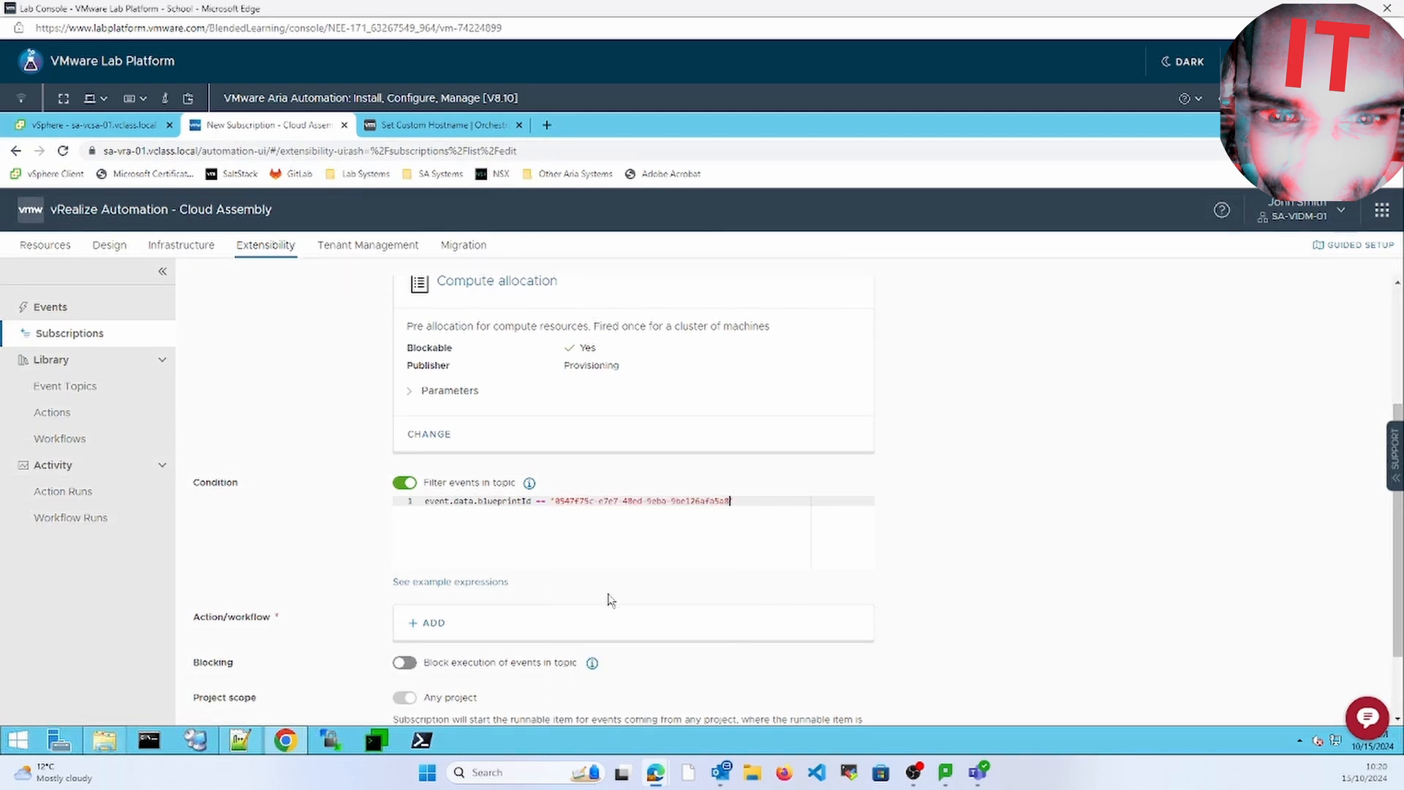
Start adding the subscription's action/workflow and set the runnable type to vRO Workflow.
{"action": "left_click", "coordinate": [431, 623]}
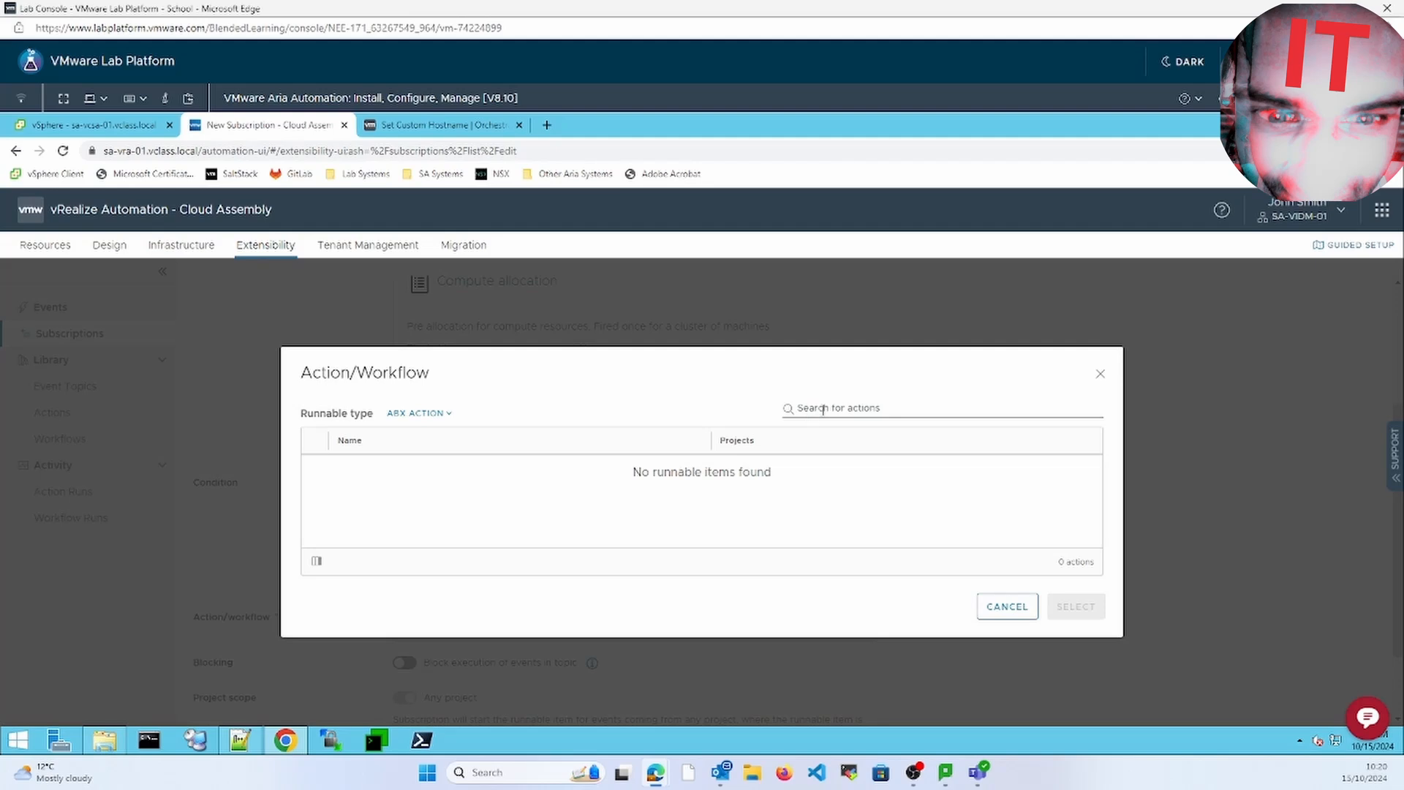
{"action": "left_click", "coordinate": [823, 410]}
{"action": "type", "text": "set"}
{"action": "left_click", "coordinate": [421, 413]}
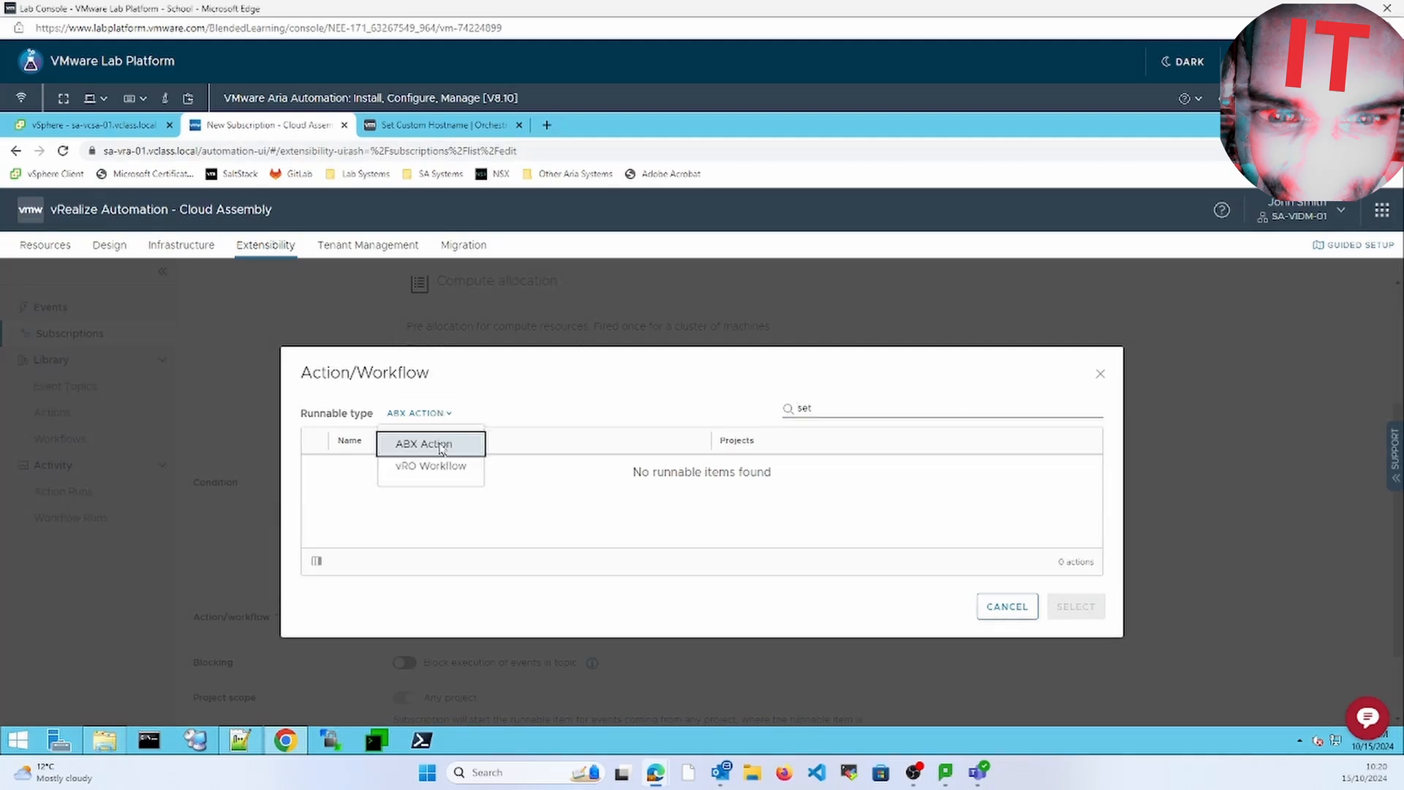
{"action": "left_click", "coordinate": [432, 466]}
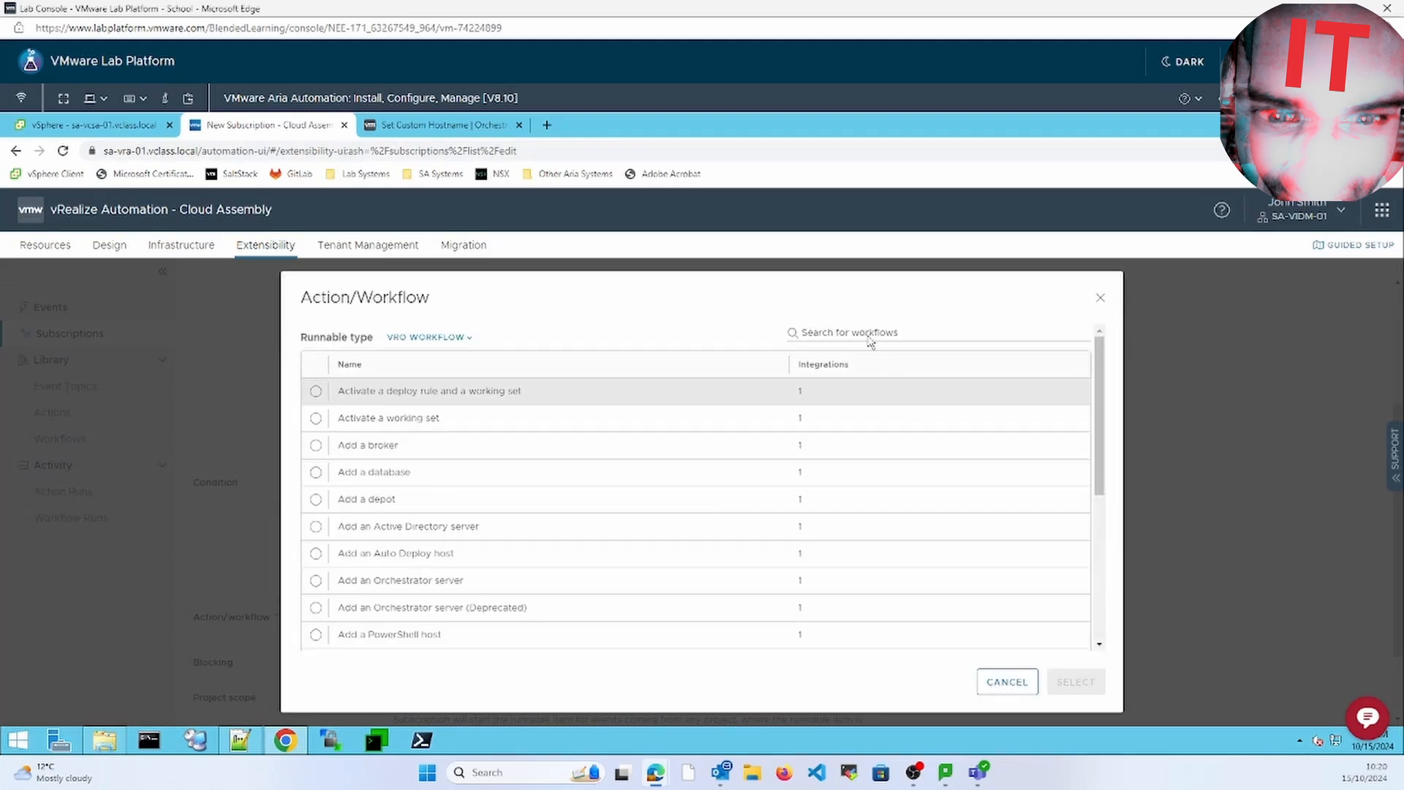
Search the workflows for "set custom" and assign the Set Custom Hostname workflow to the subscription.
{"action": "left_click", "coordinate": [864, 334]}
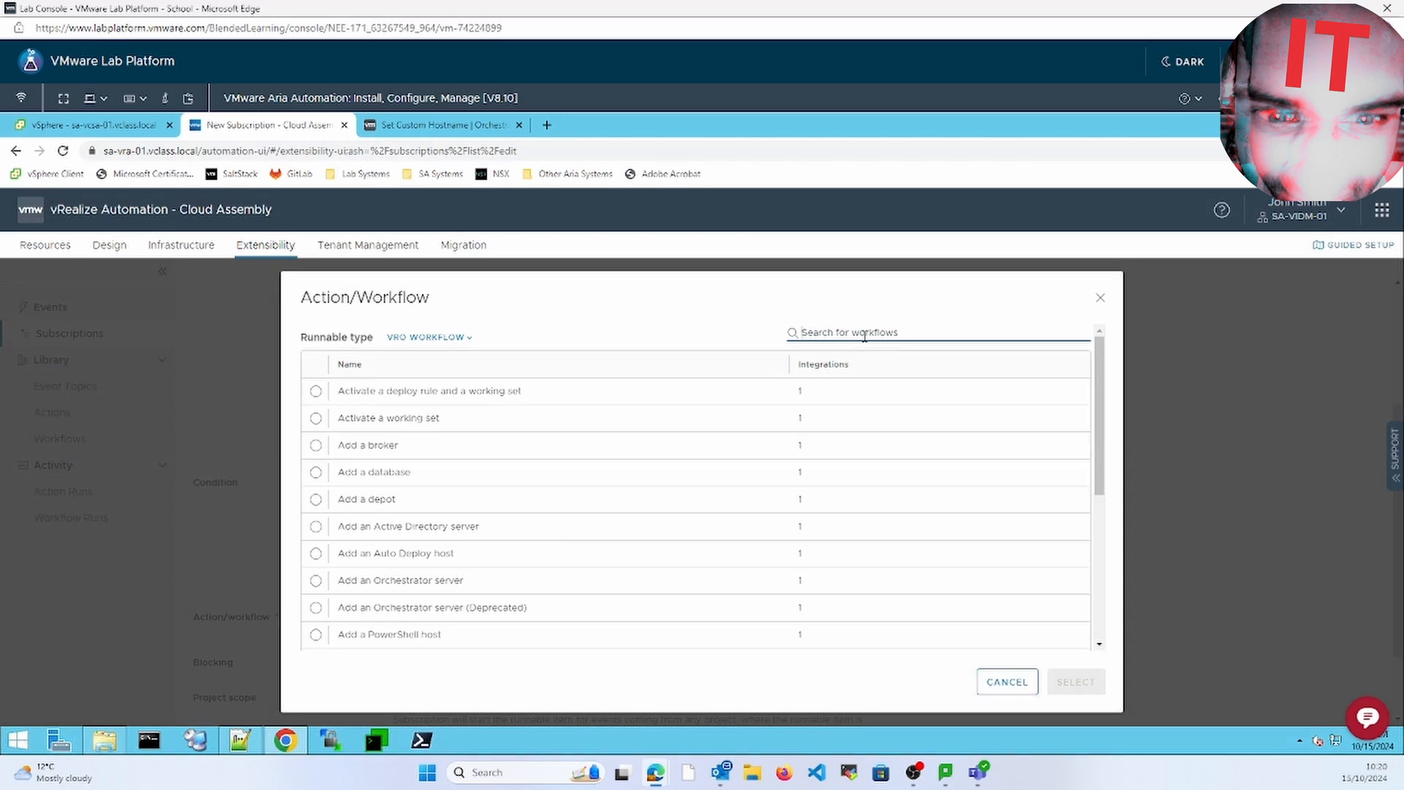
{"action": "type", "text": "ad"}
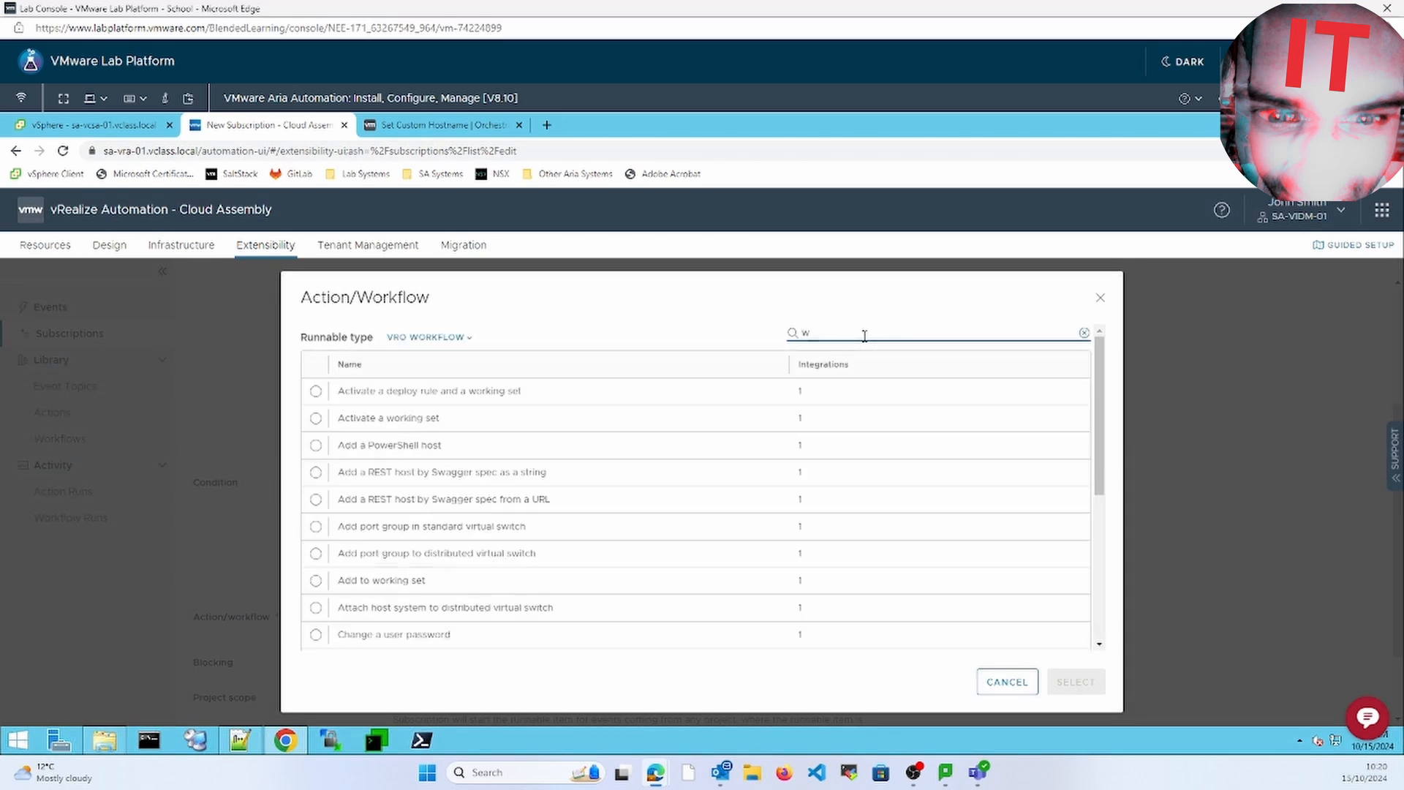
{"action": "key", "text": "BackSpace"}
{"action": "key", "text": "BackSpace"}
{"action": "type", "text": "set"}
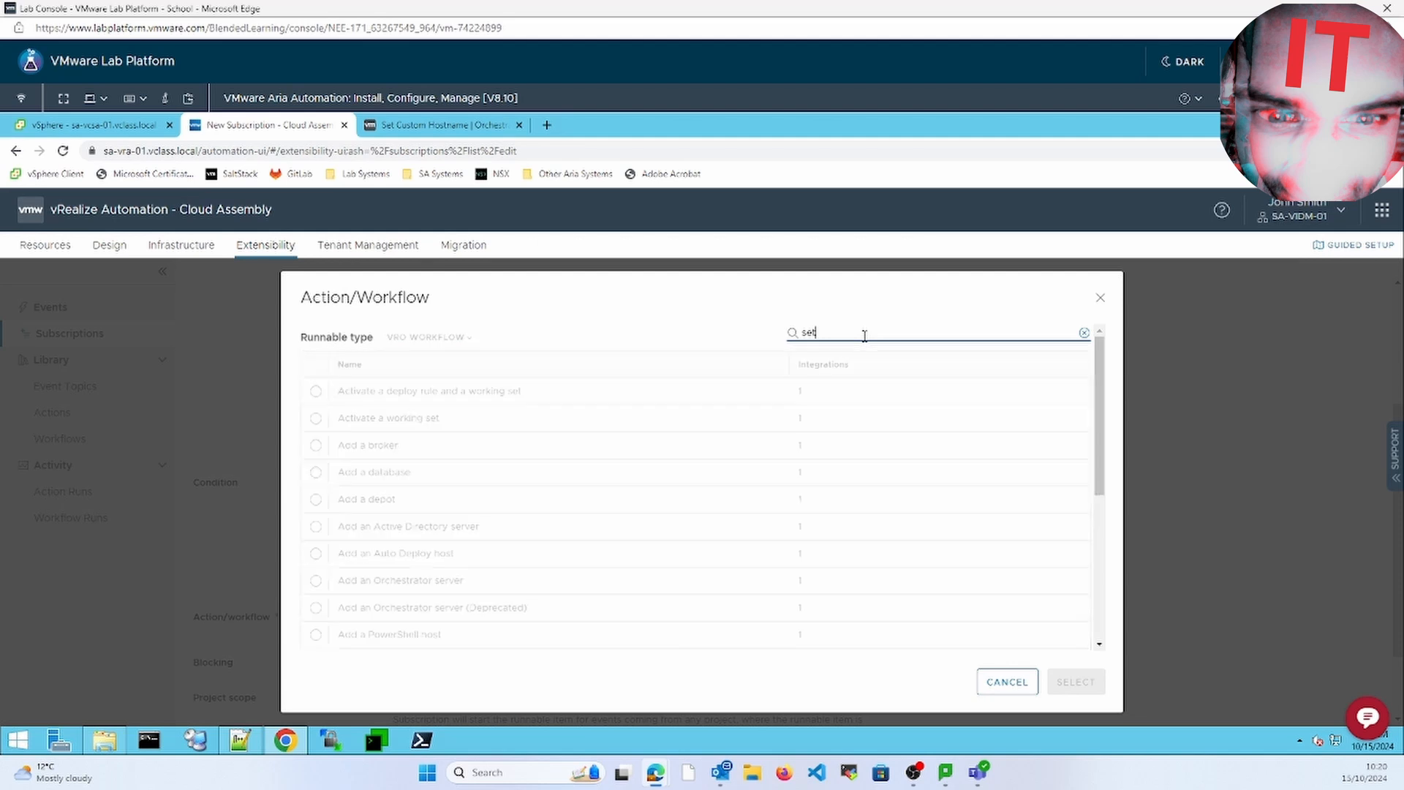
{"action": "type", "text": " hos"}
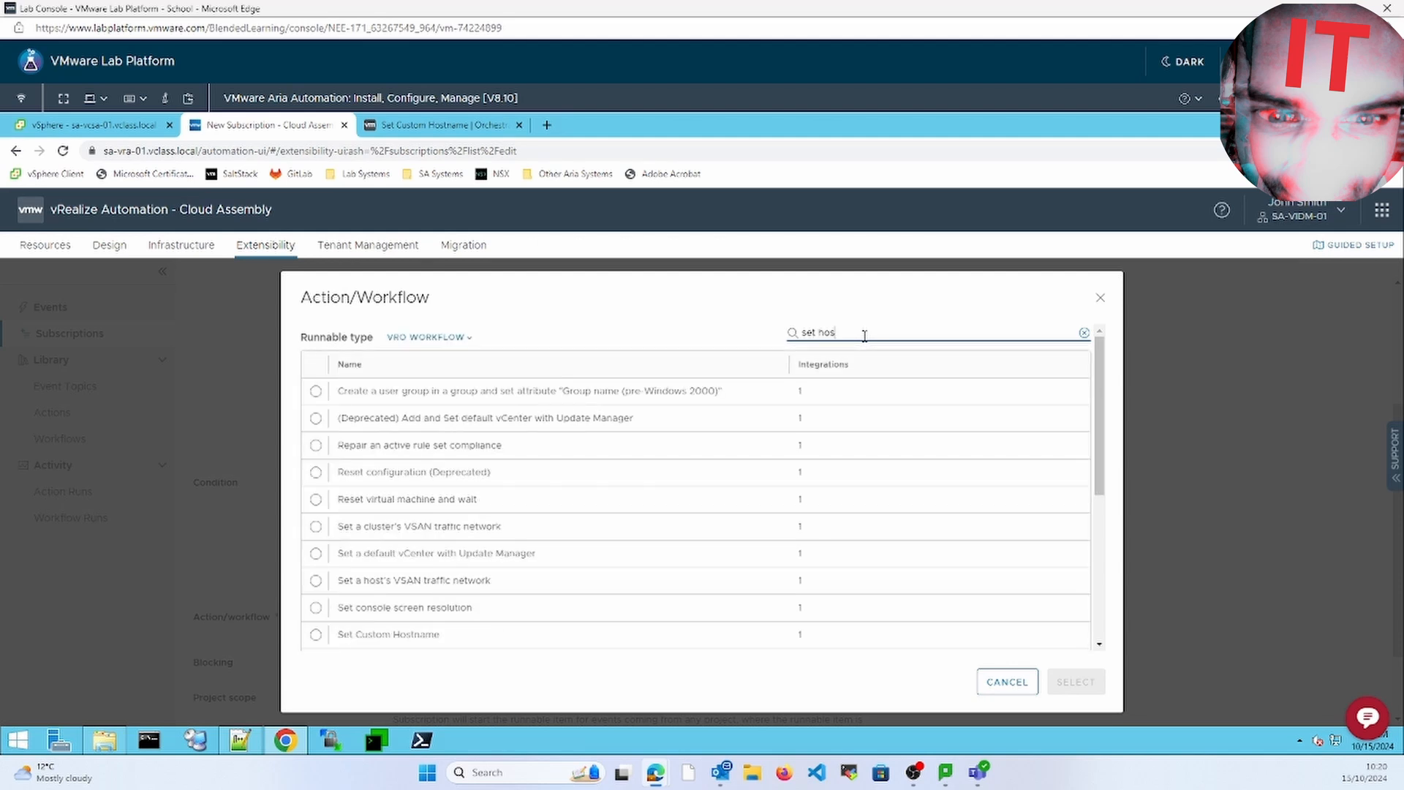
{"action": "type", "text": "t"}
{"action": "key", "text": "BackSpace"}
{"action": "key", "text": "BackSpace"}
{"action": "key", "text": "BackSpace"}
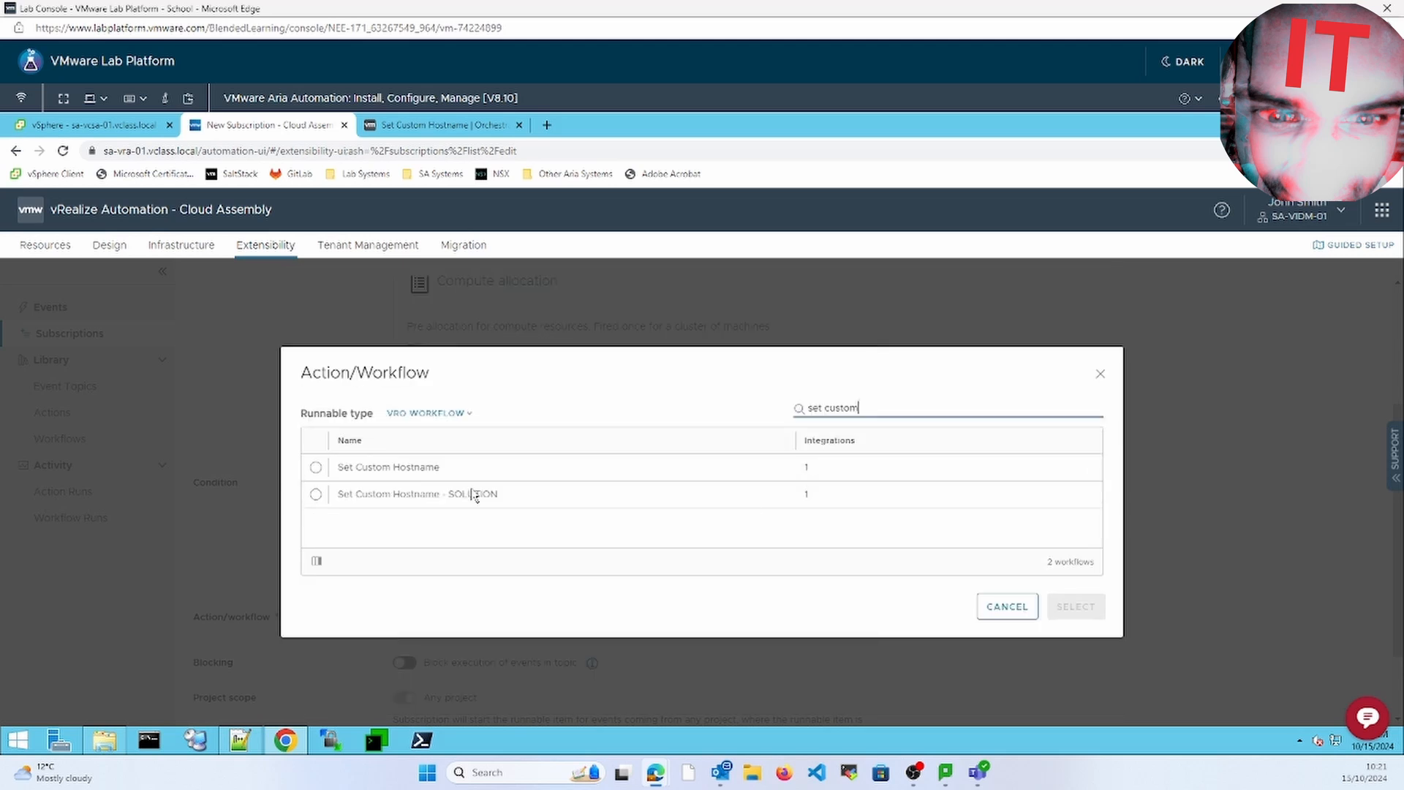
{"action": "left_click", "coordinate": [316, 468]}
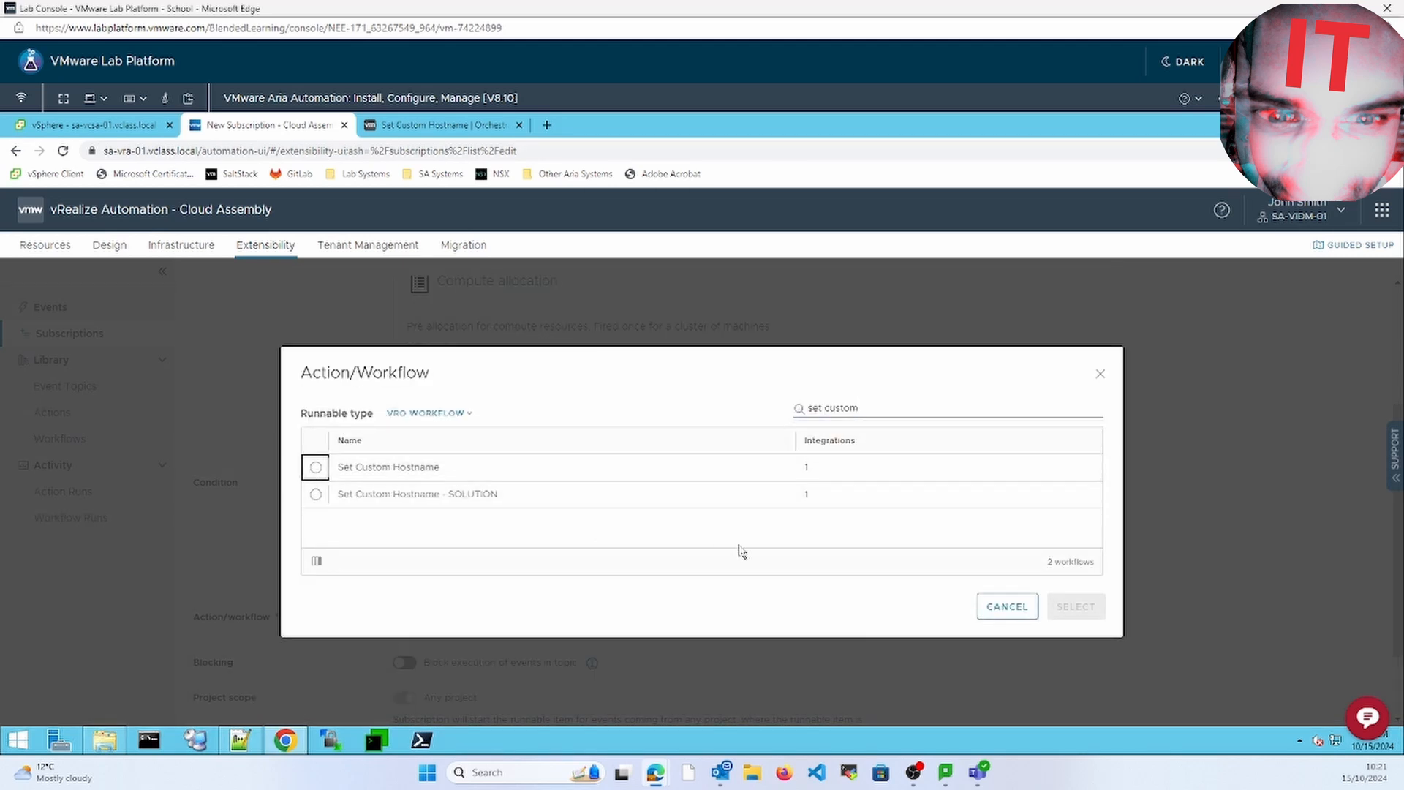
{"action": "left_click", "coordinate": [315, 469]}
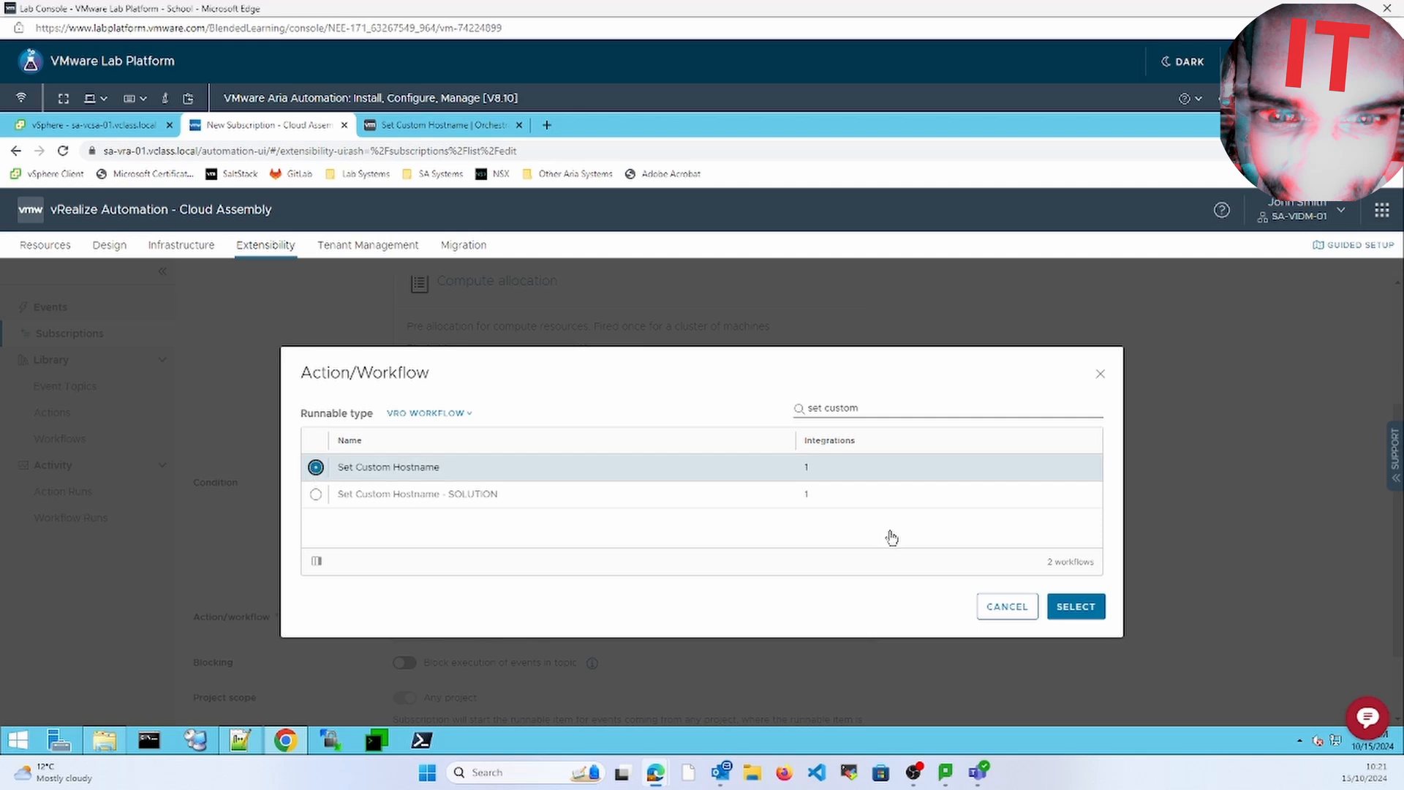
{"action": "left_click", "coordinate": [1077, 605]}
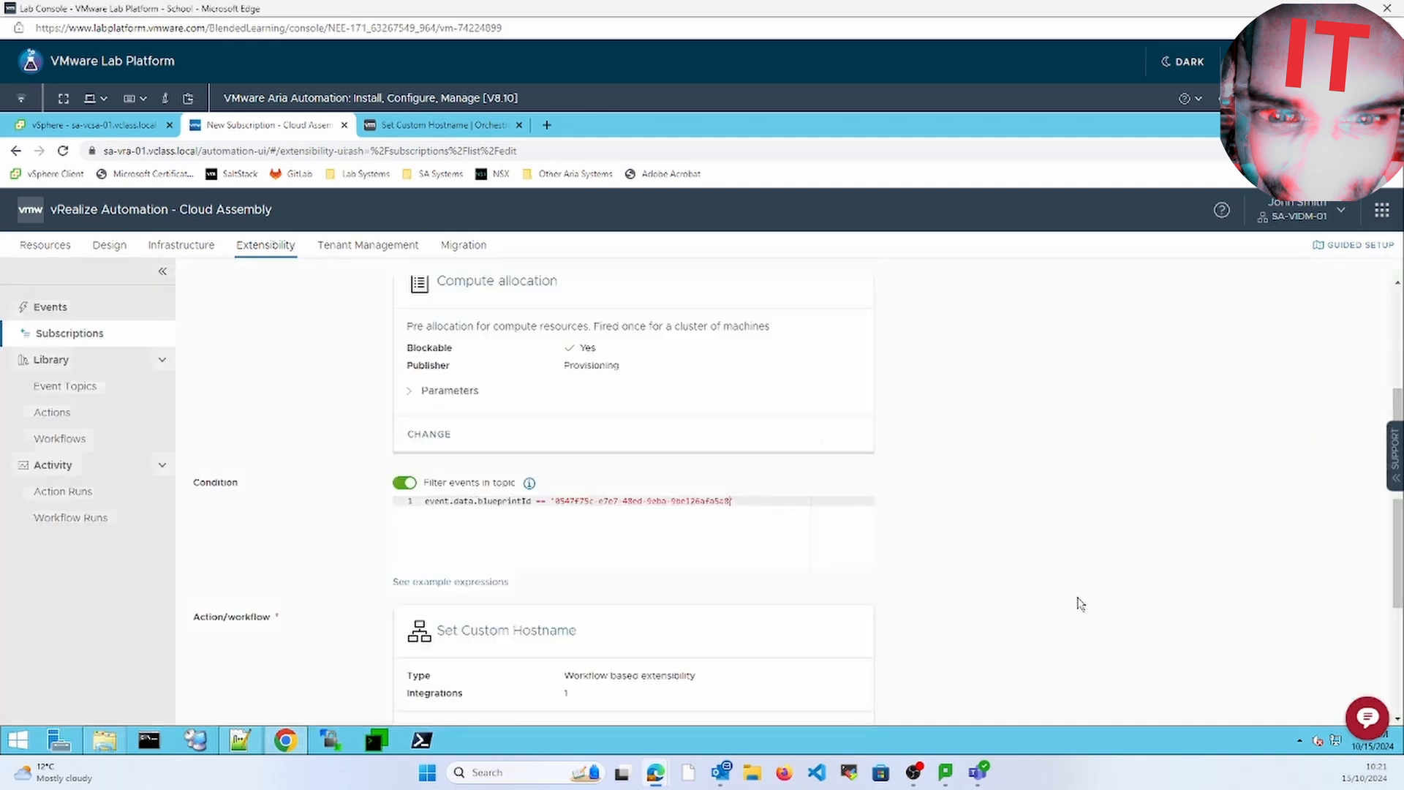
Enable blocking of event execution in the topic and save the subscription.
{"action": "scroll", "coordinate": [1398, 641], "scroll_direction": "down", "scroll_amount": 3}
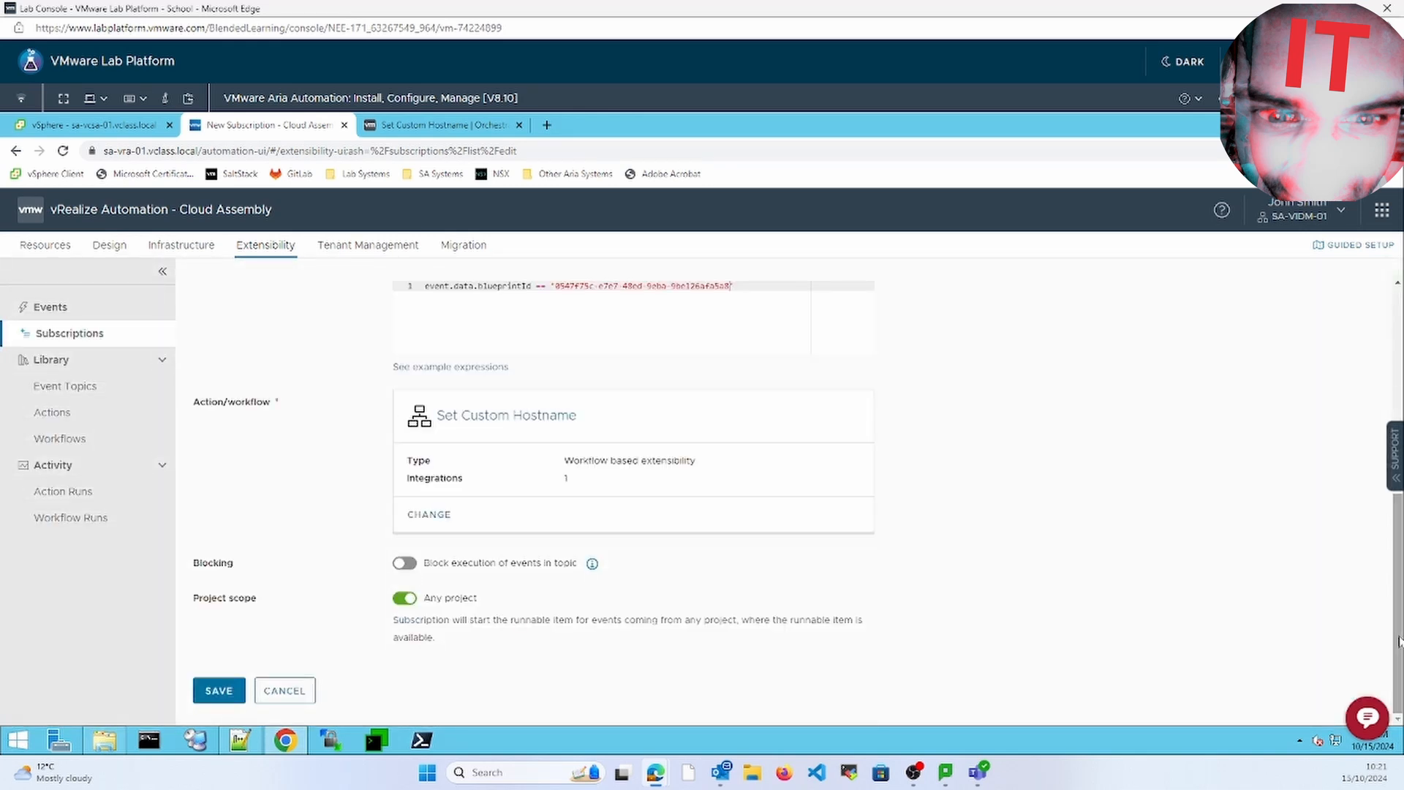
{"action": "left_click", "coordinate": [405, 563]}
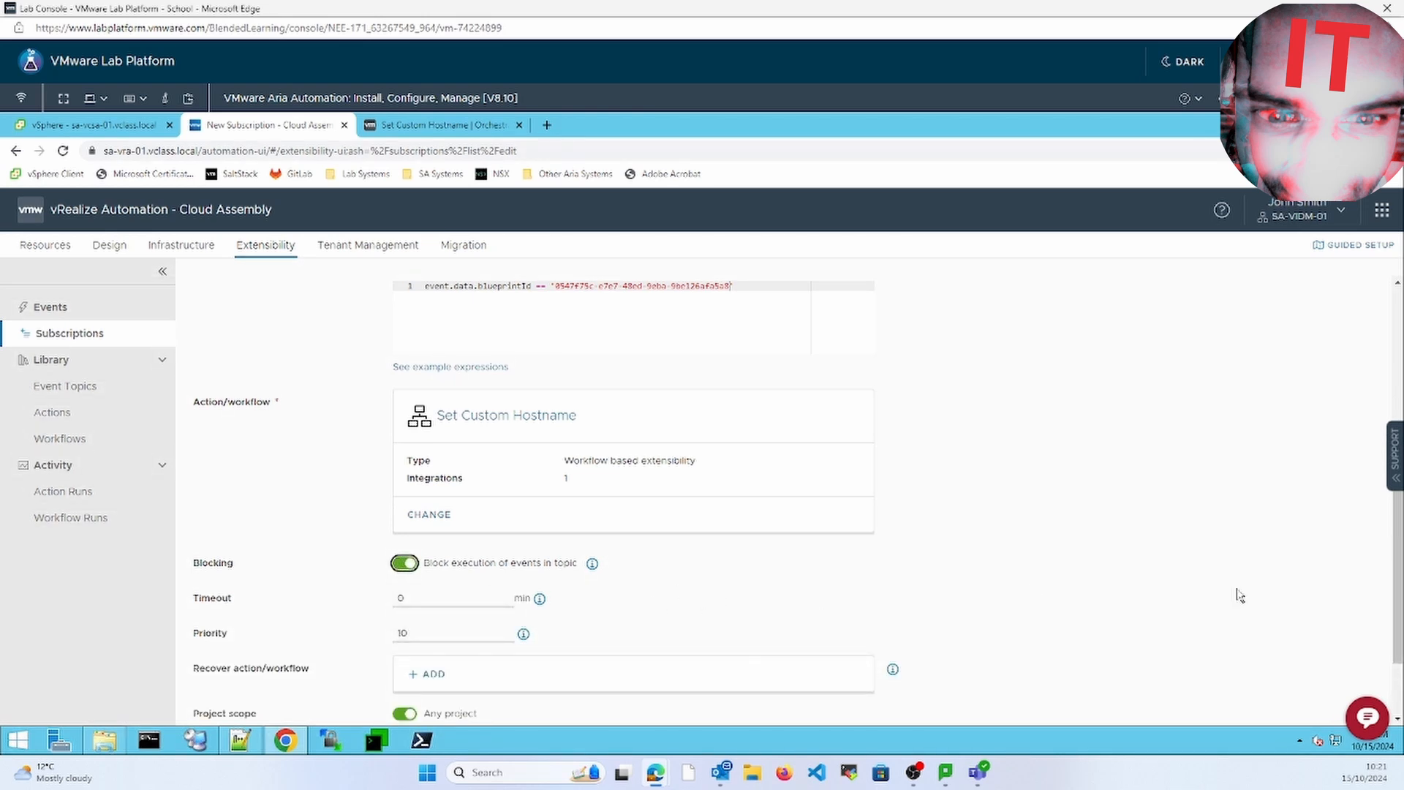
{"action": "scroll", "coordinate": [1398, 684], "scroll_direction": "down", "scroll_amount": 2}
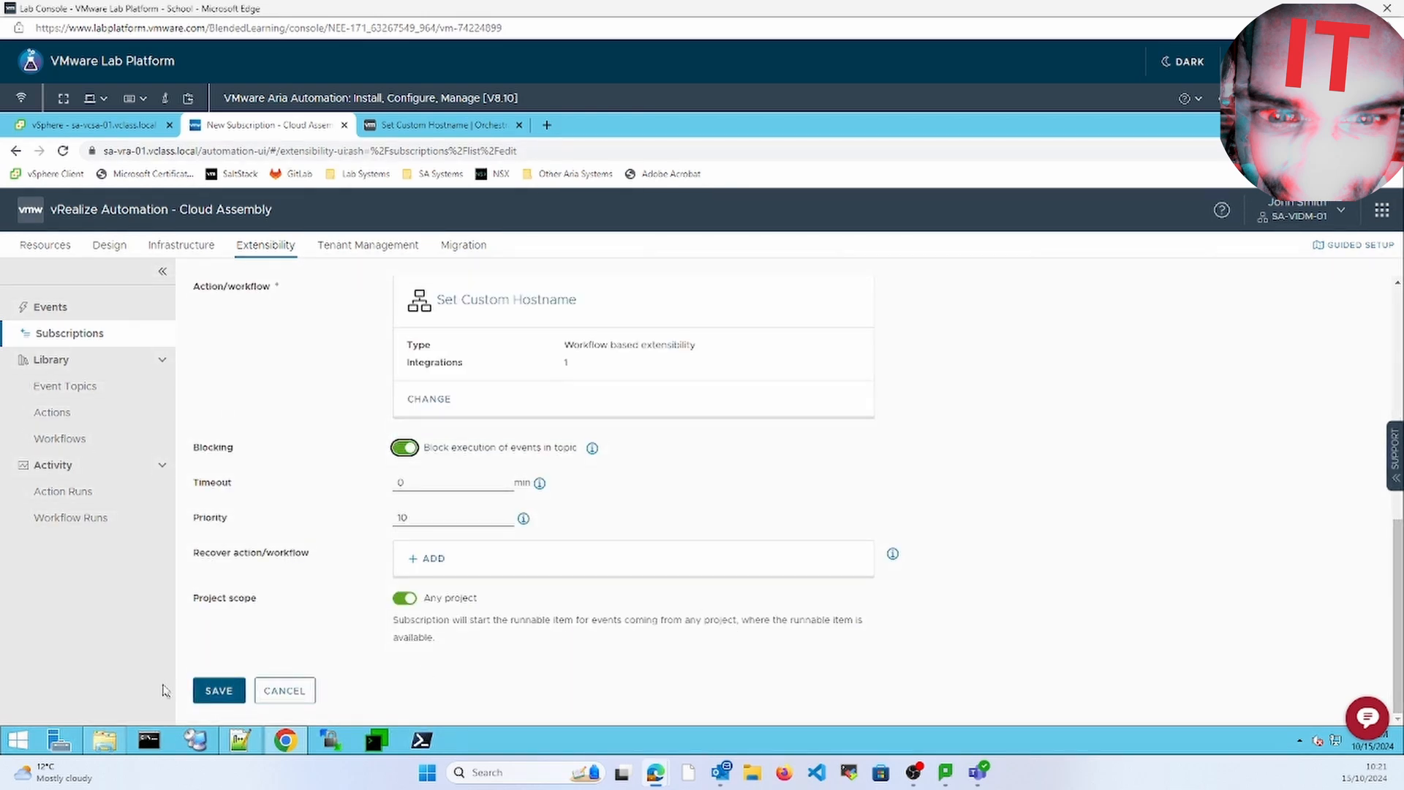
{"action": "left_click", "coordinate": [212, 688]}
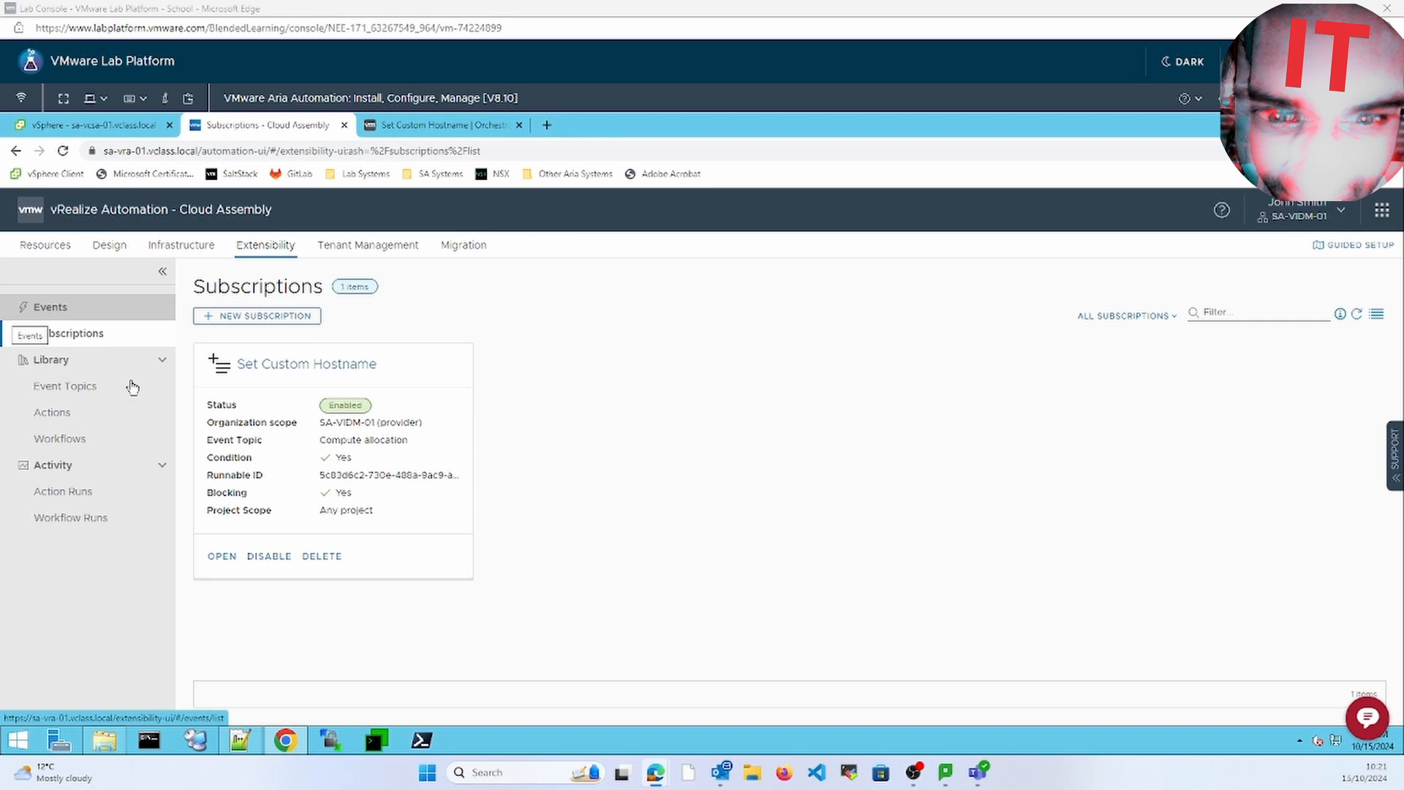
Start deploying the Set Custom Hostname template as a new deployment named test1a, using the Current Draft version.
{"action": "left_click", "coordinate": [110, 249]}
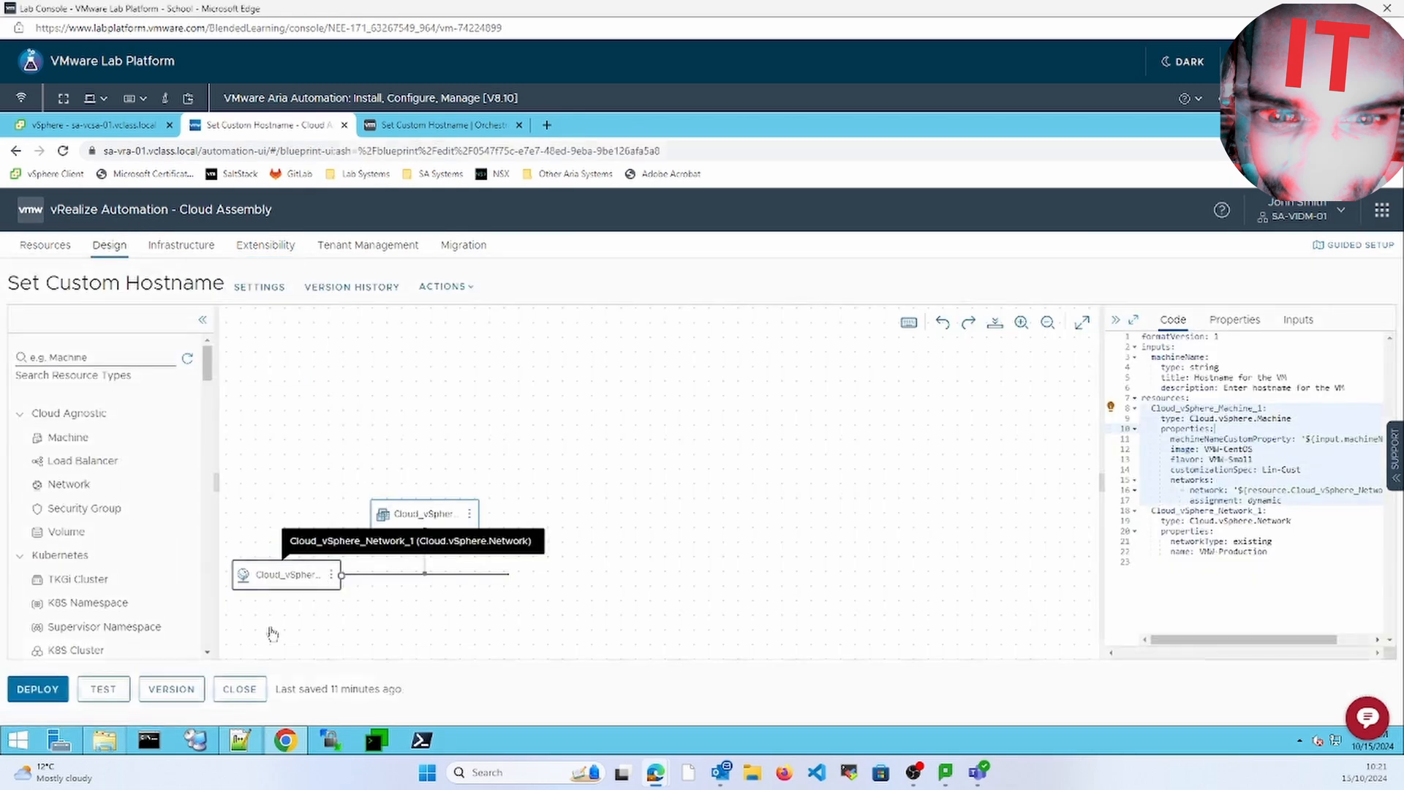
{"action": "left_click", "coordinate": [53, 699]}
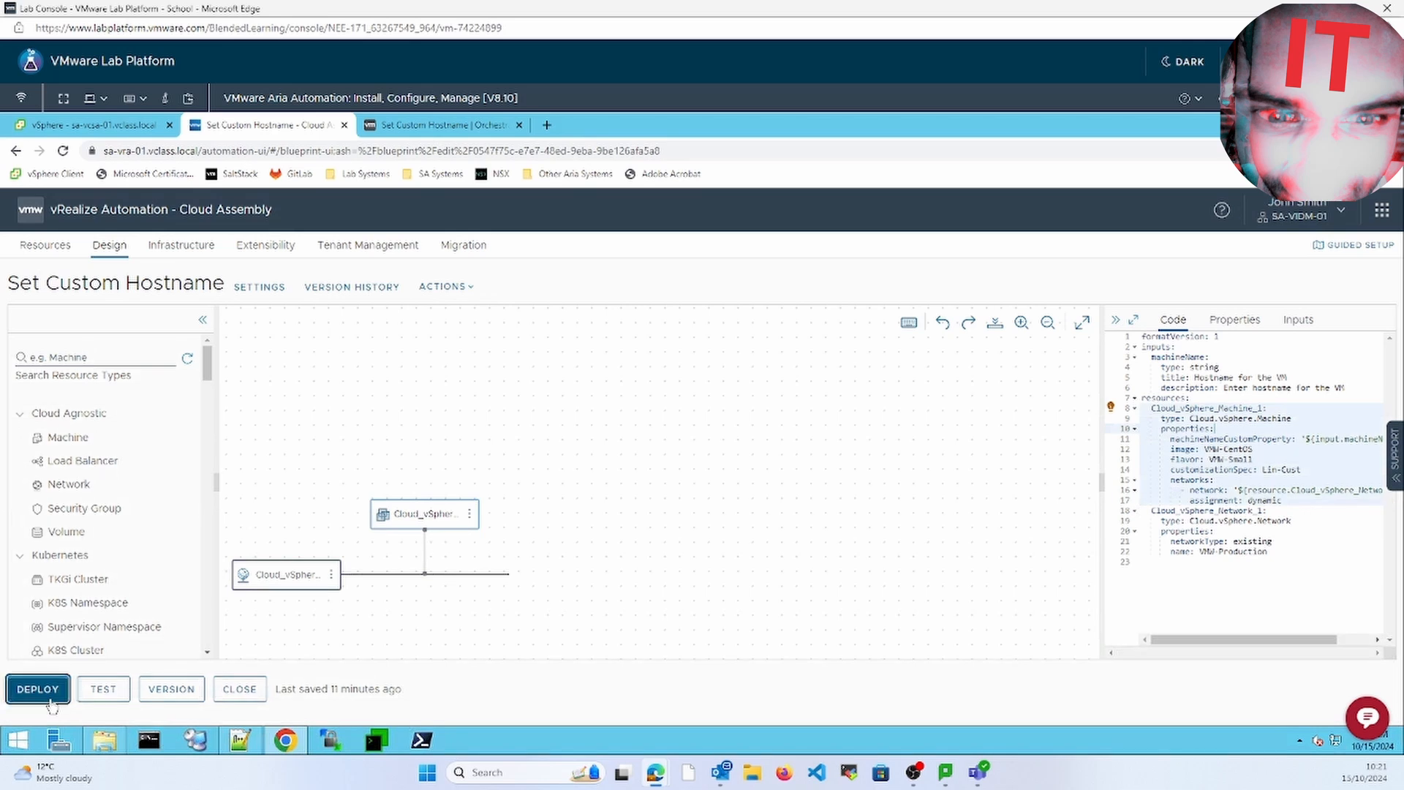
{"action": "left_click", "coordinate": [788, 408]}
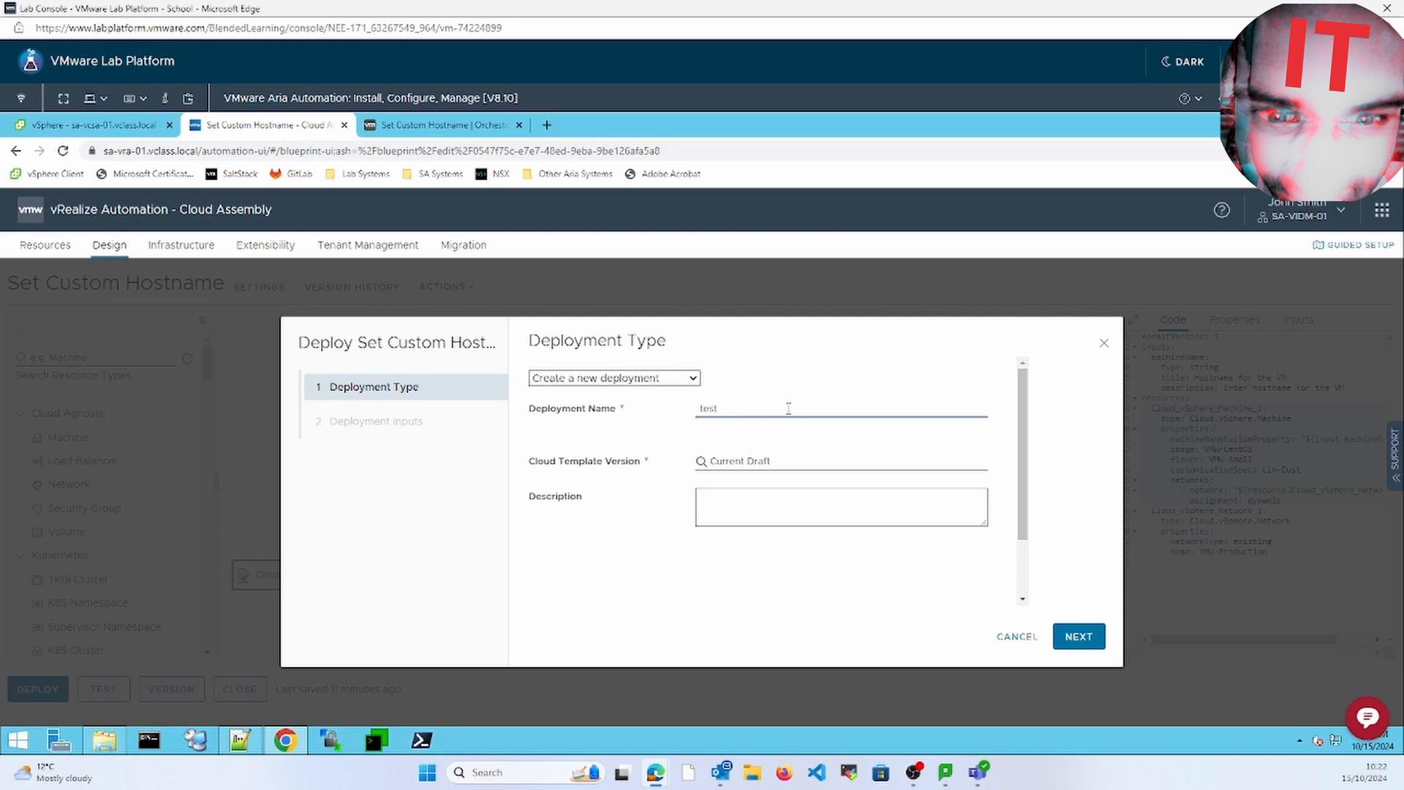
{"action": "left_click", "coordinate": [807, 470]}
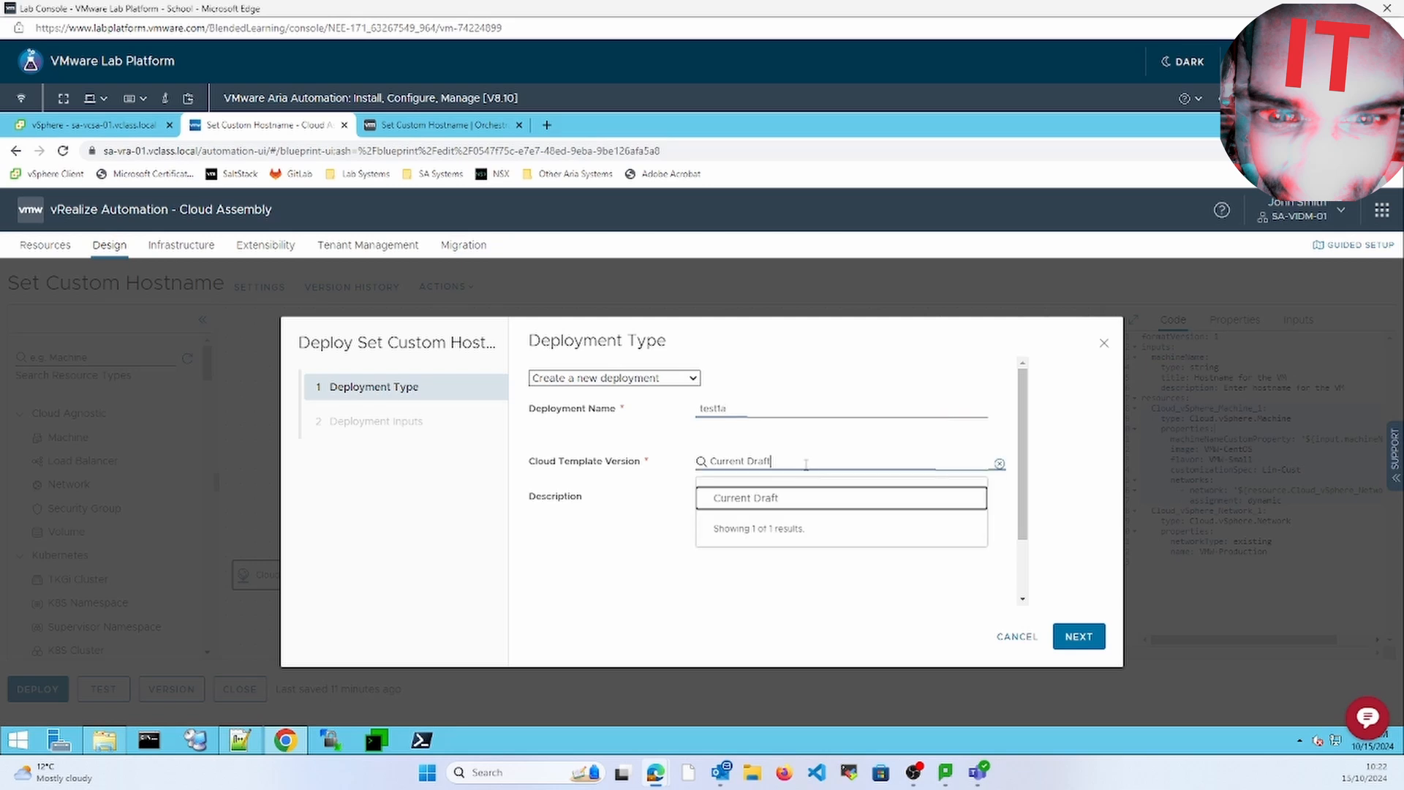
{"action": "left_click", "coordinate": [790, 505]}
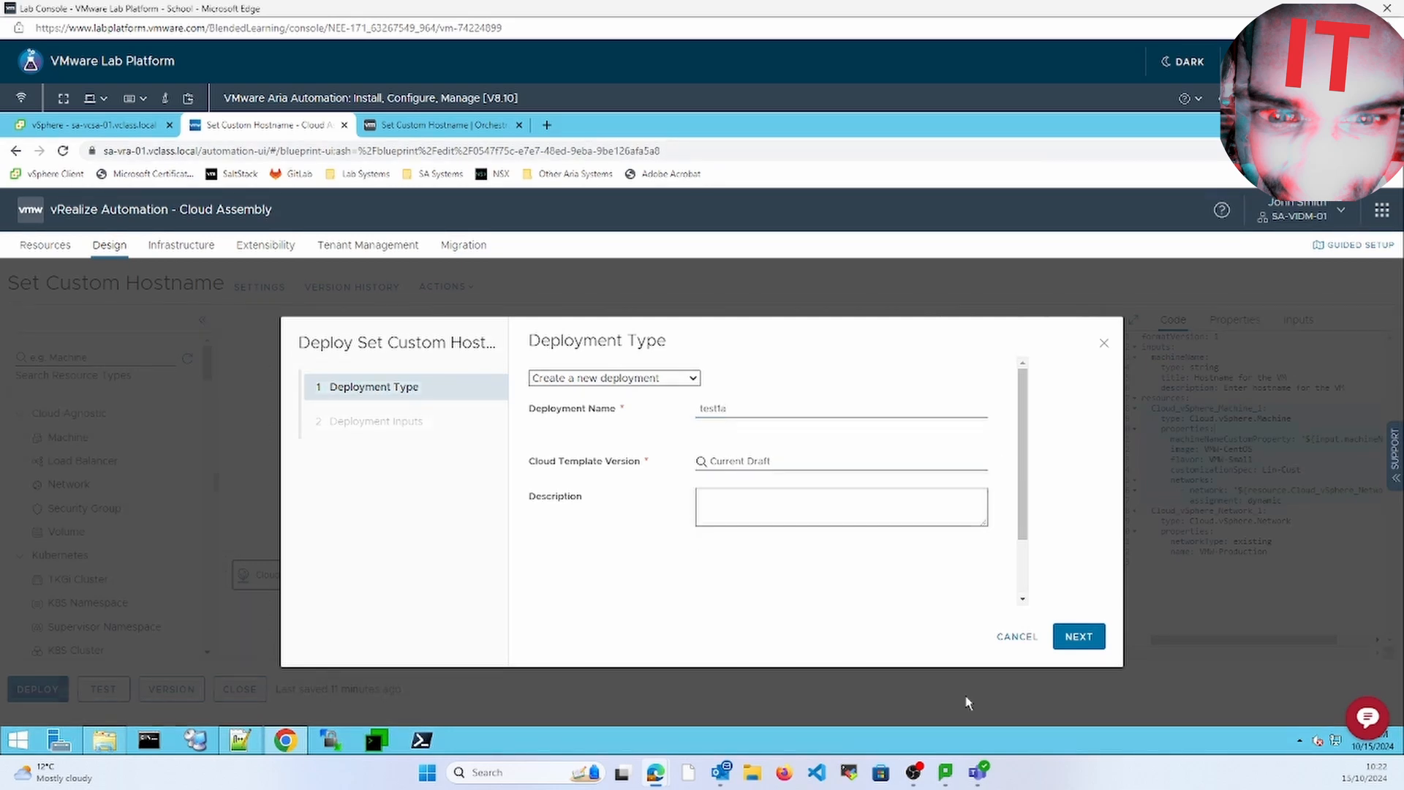
{"action": "left_click", "coordinate": [1088, 637]}
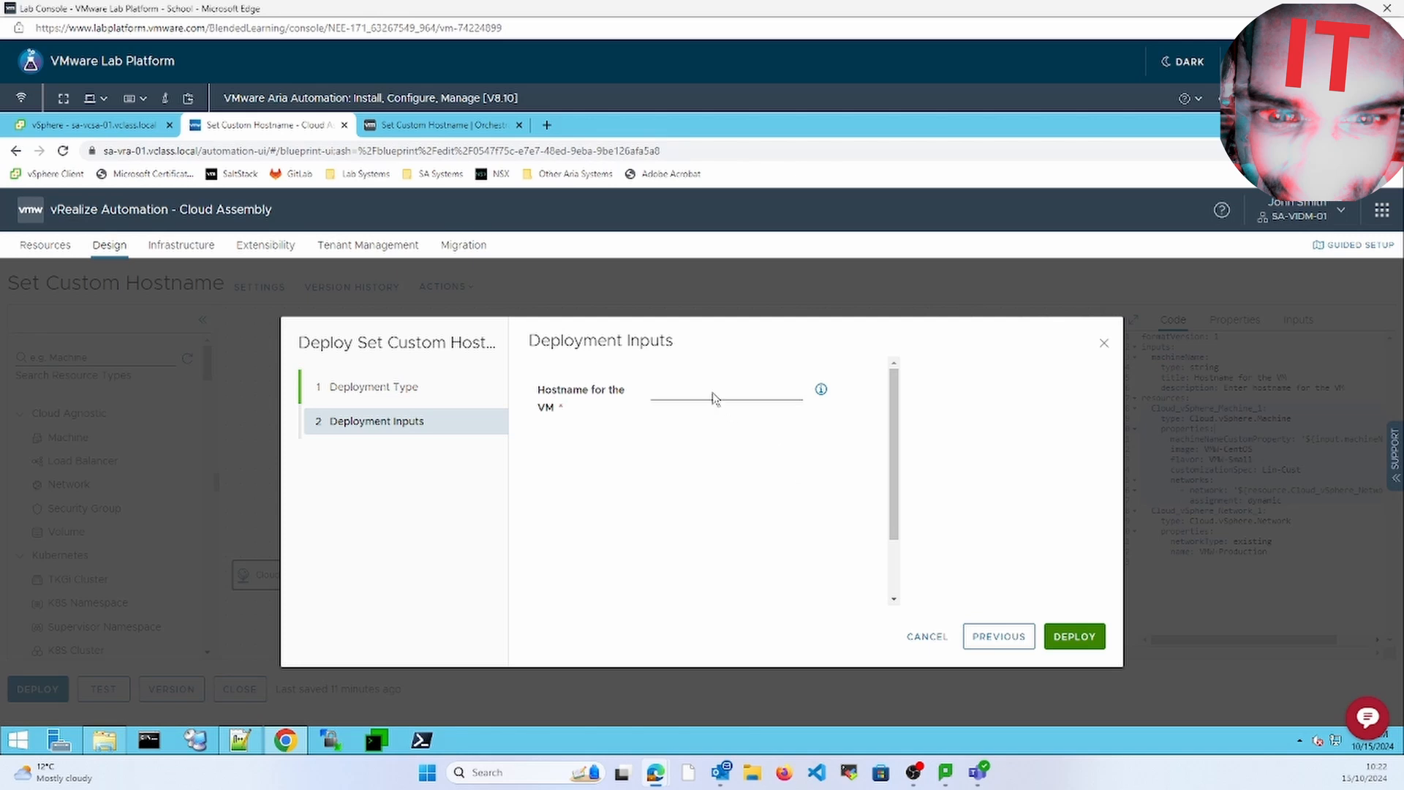
Enter test1a as the hostname for the VM and submit the deployment.
{"action": "left_click", "coordinate": [714, 395]}
{"action": "type", "text": "test1a"}
{"action": "left_click", "coordinate": [1096, 645]}
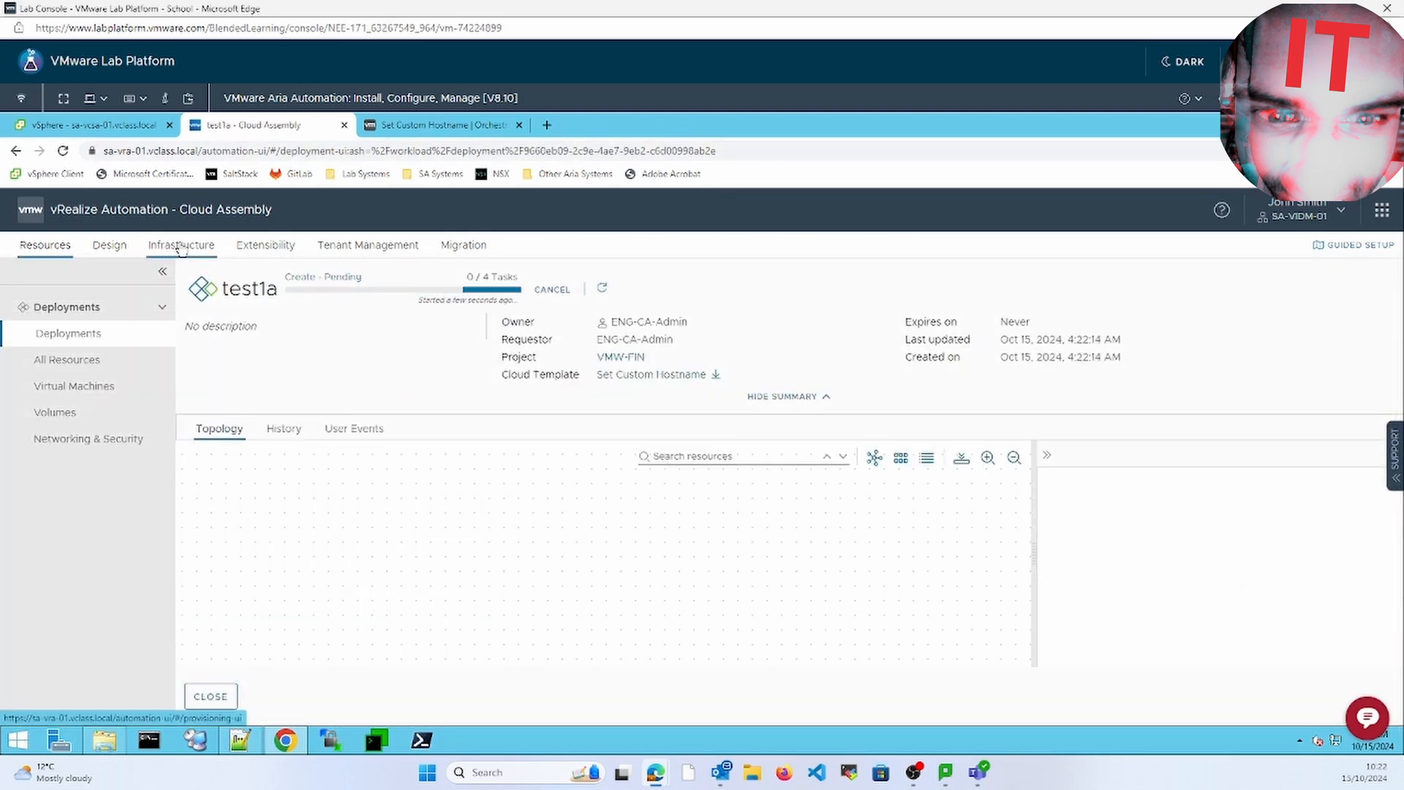
Examine the custom naming template in the provisioning settings of the VMW-FIN project.
{"action": "left_click", "coordinate": [182, 246]}
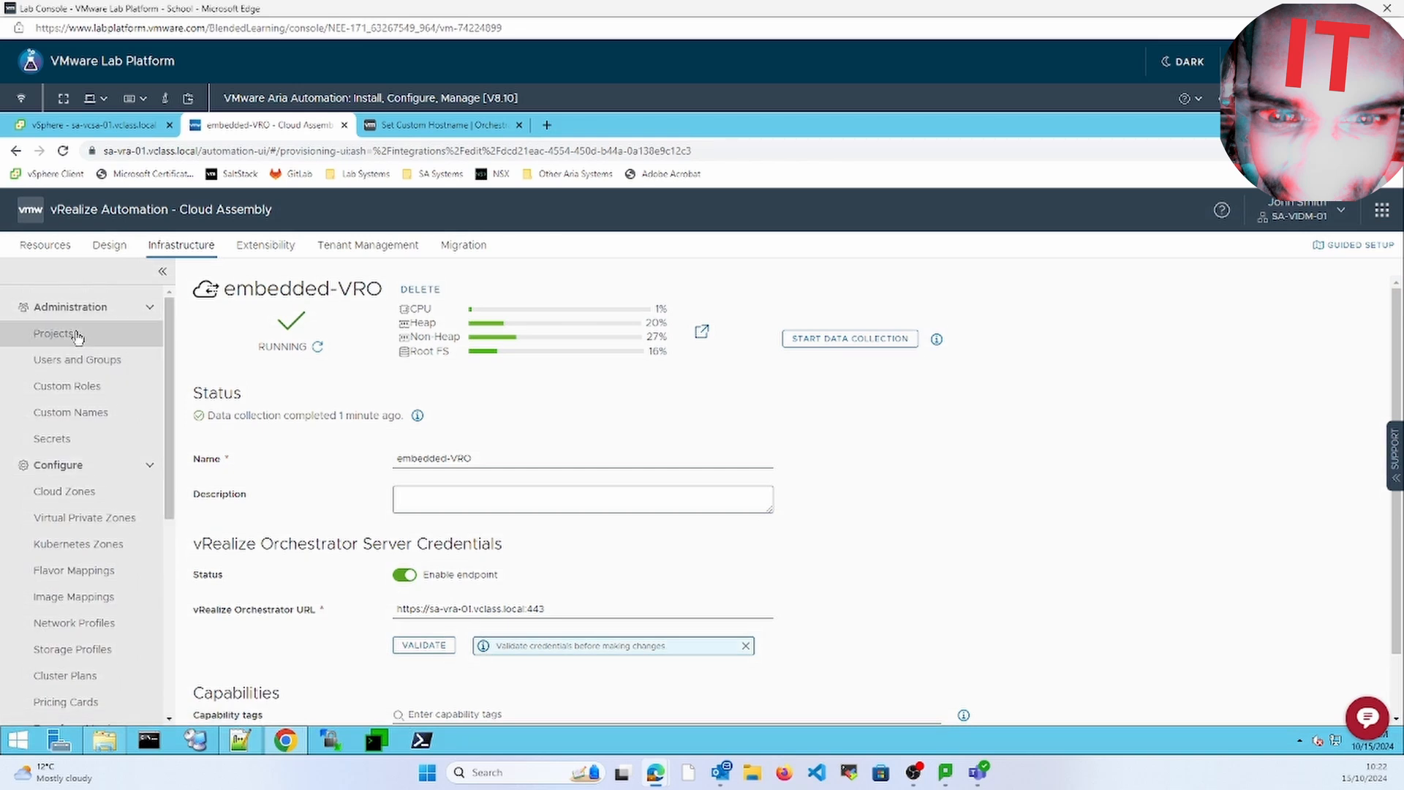
{"action": "left_click", "coordinate": [77, 337]}
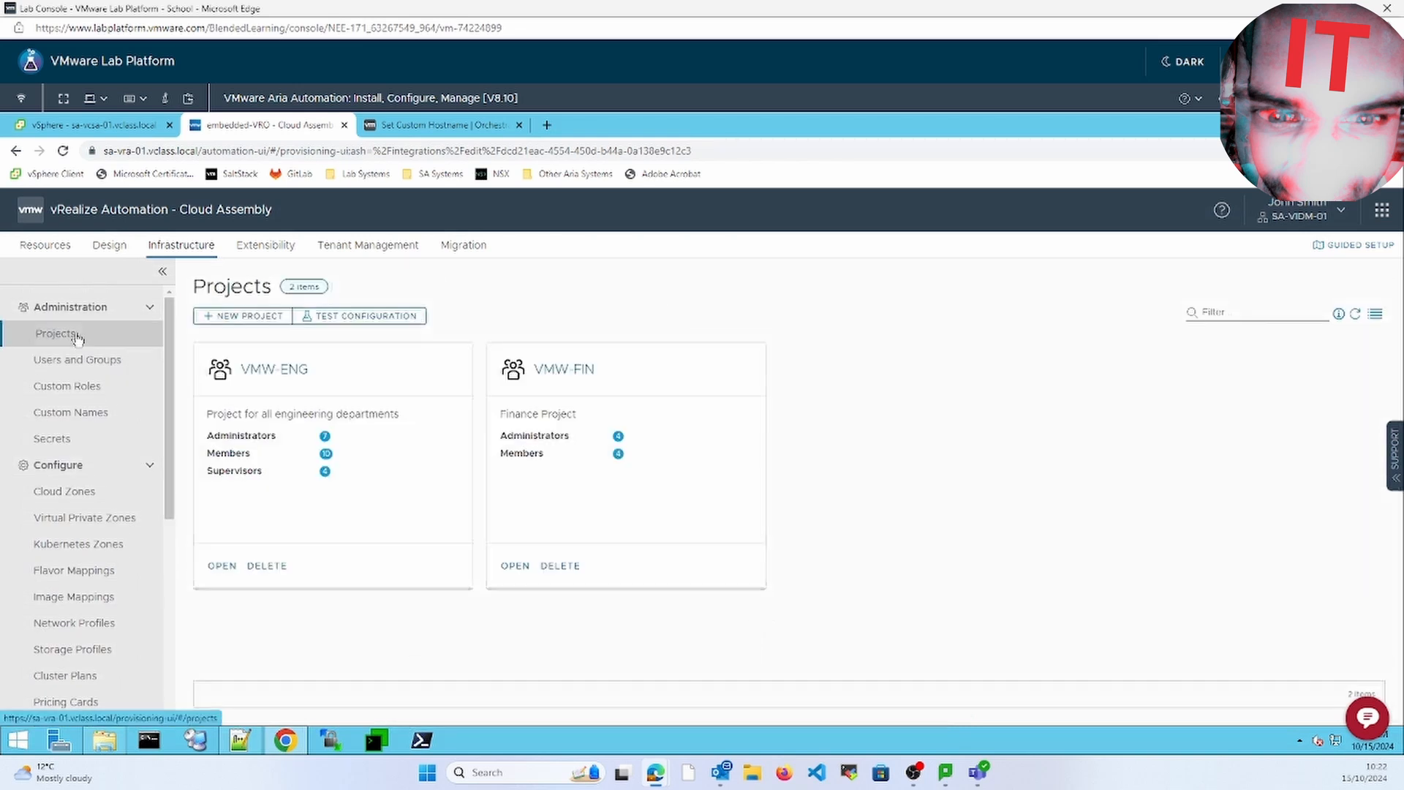
{"action": "left_click", "coordinate": [563, 377]}
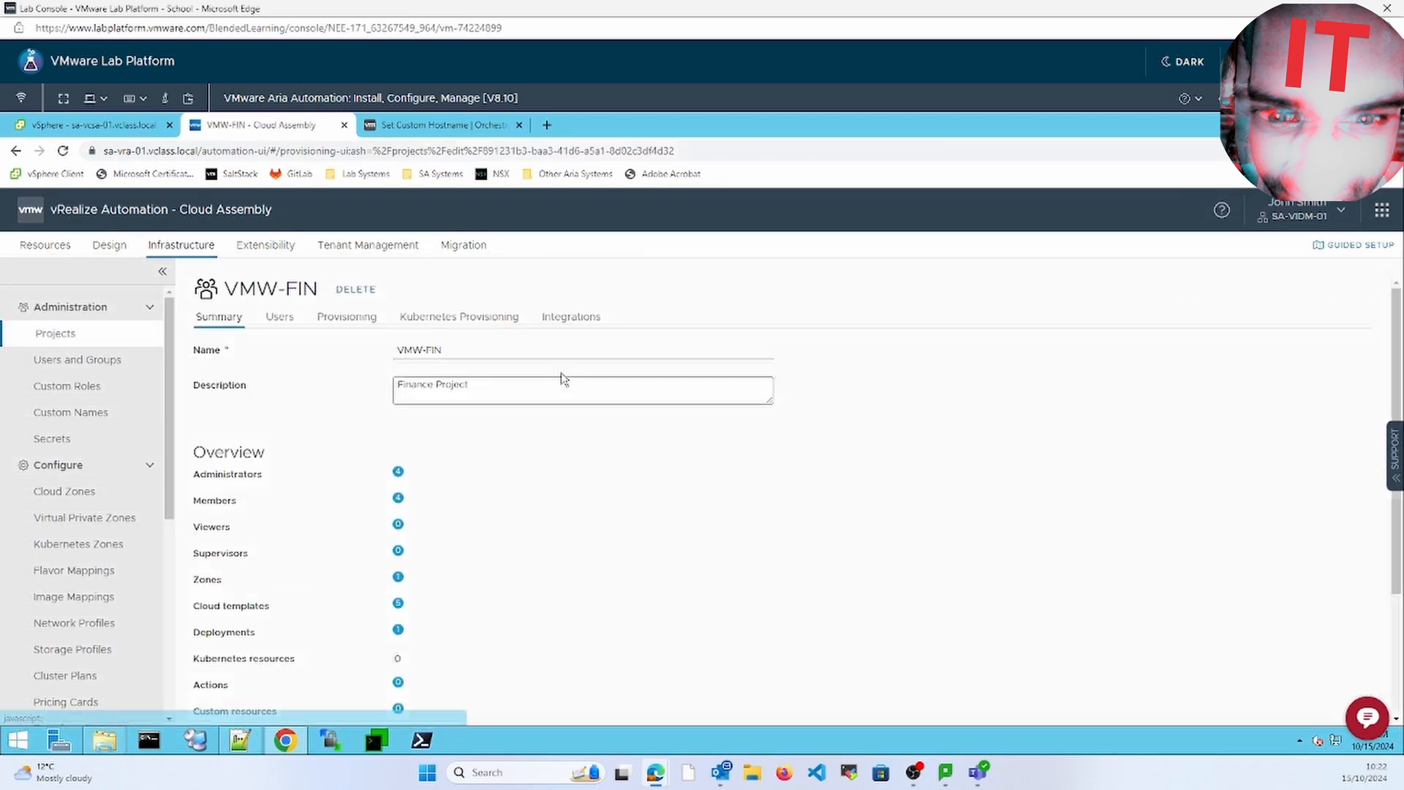
{"action": "left_click", "coordinate": [374, 324]}
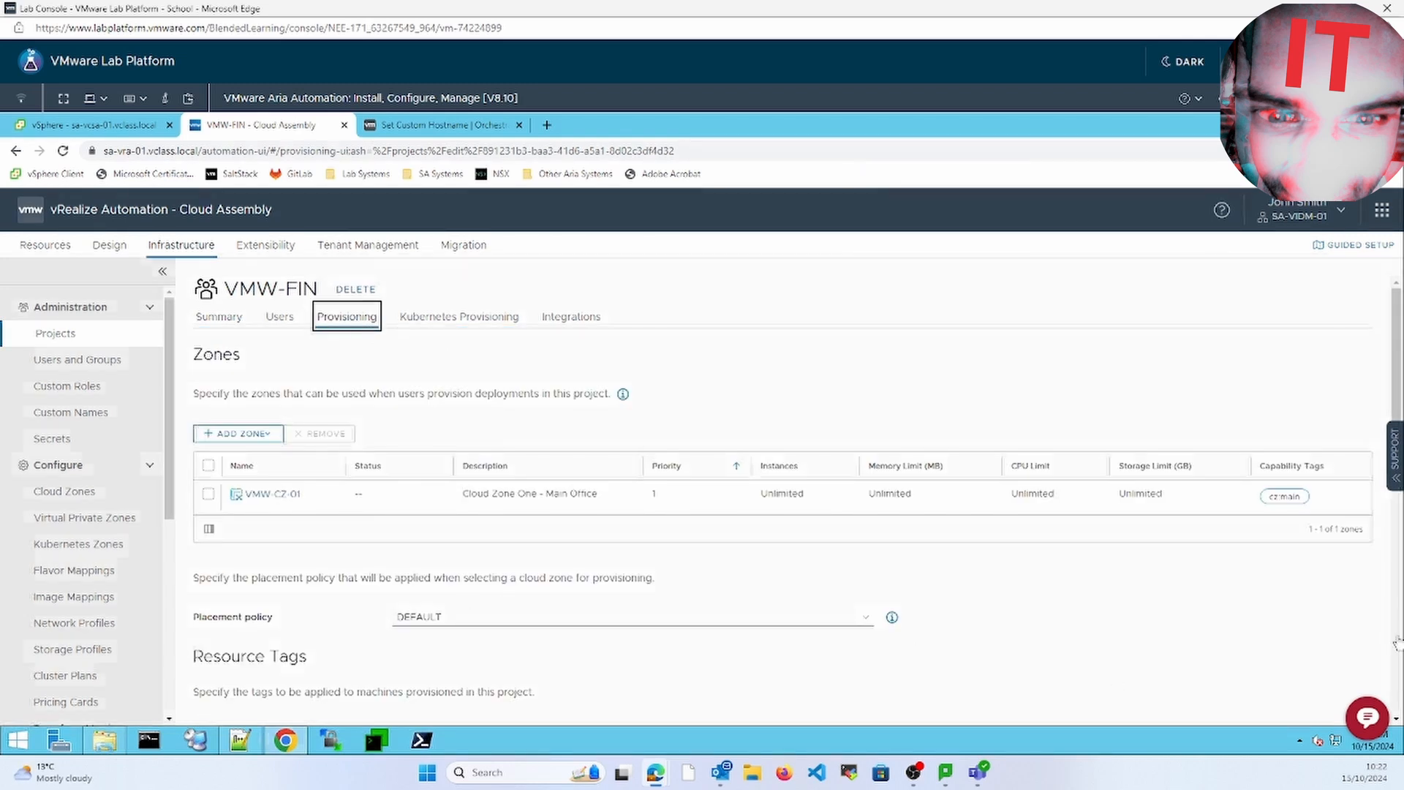
{"action": "scroll", "coordinate": [1397, 642], "scroll_direction": "down", "scroll_amount": 5}
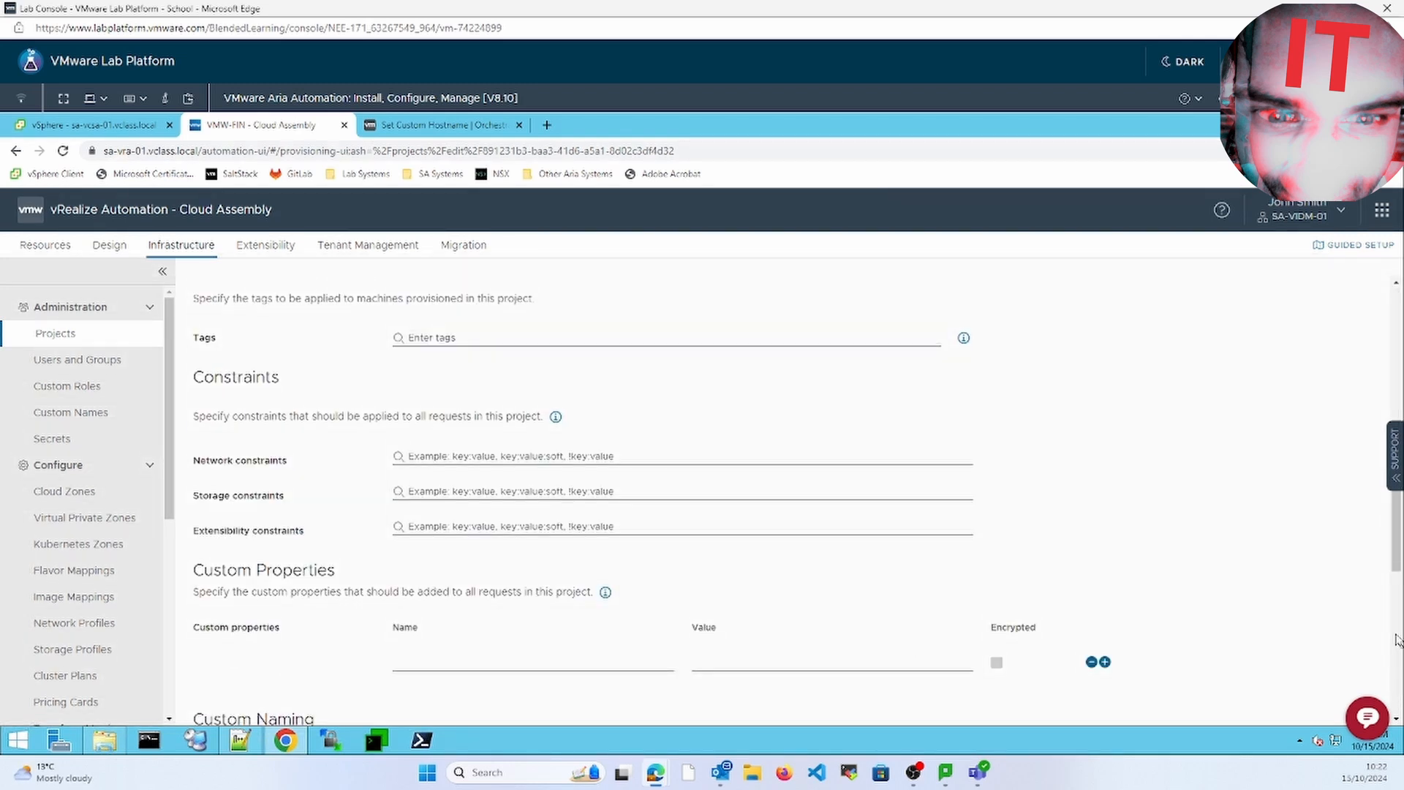
{"action": "scroll", "coordinate": [1397, 641], "scroll_direction": "down", "scroll_amount": 5}
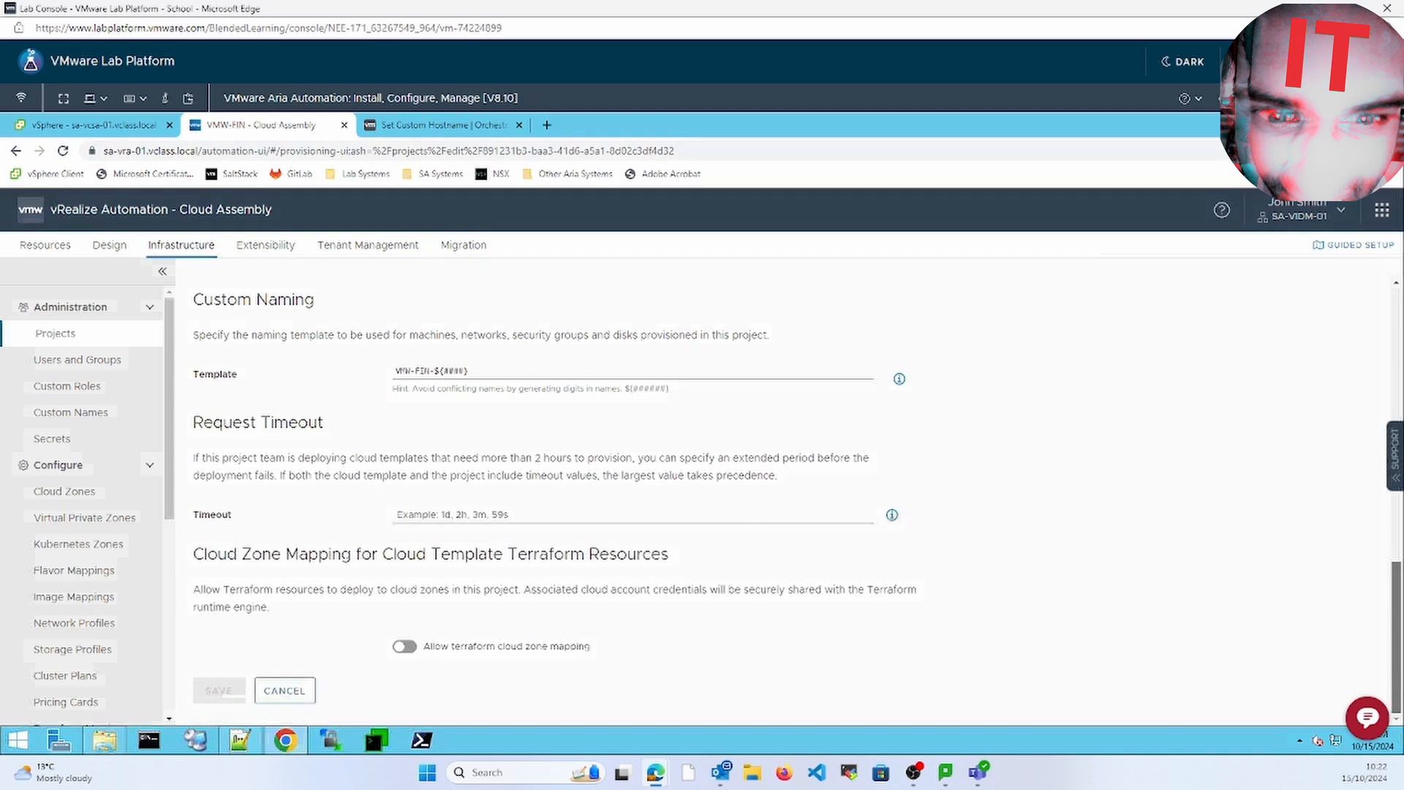
{"action": "scroll", "coordinate": [1399, 638], "scroll_direction": "up", "scroll_amount": 1}
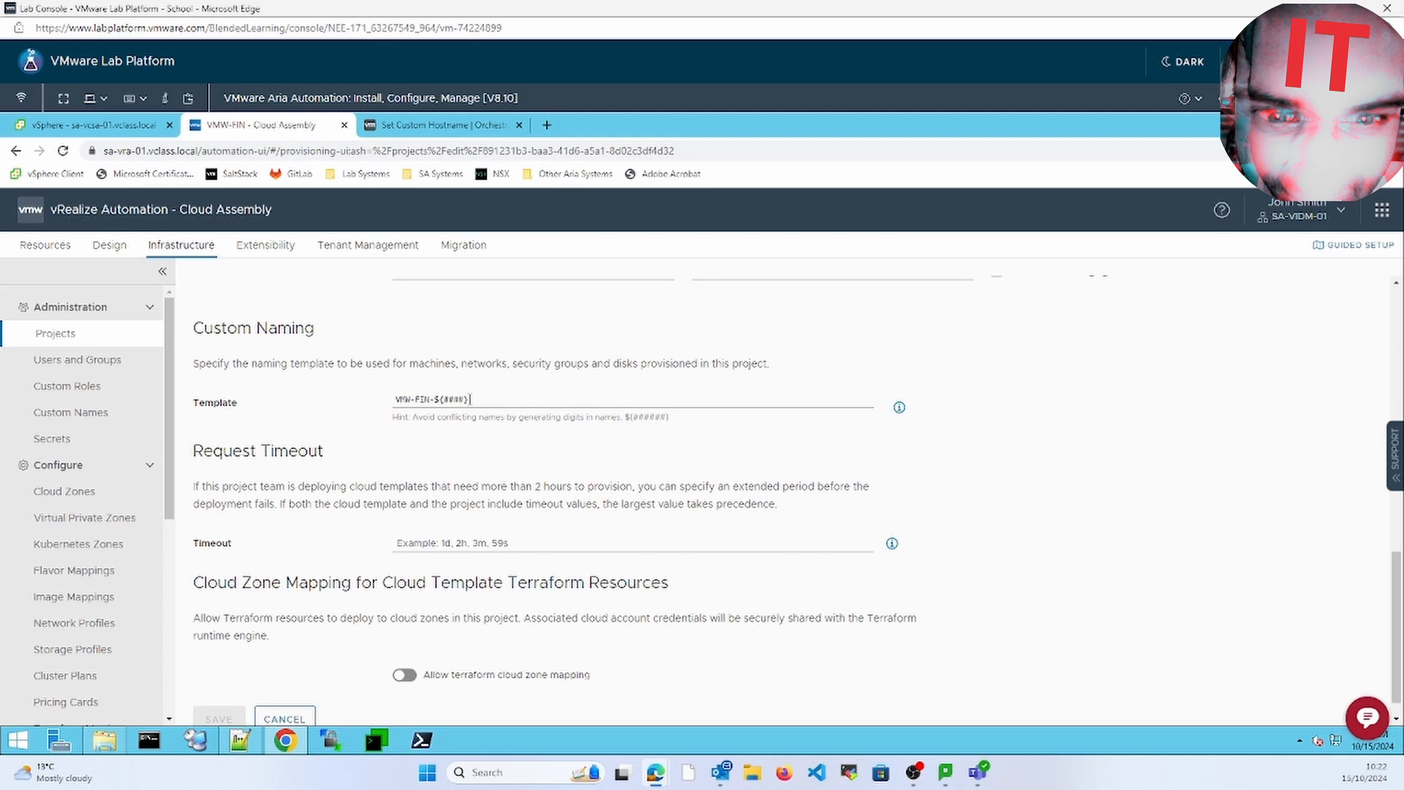
Examine the error message of the failed create request in the history of the test1c deployment.
{"action": "left_click", "coordinate": [116, 254]}
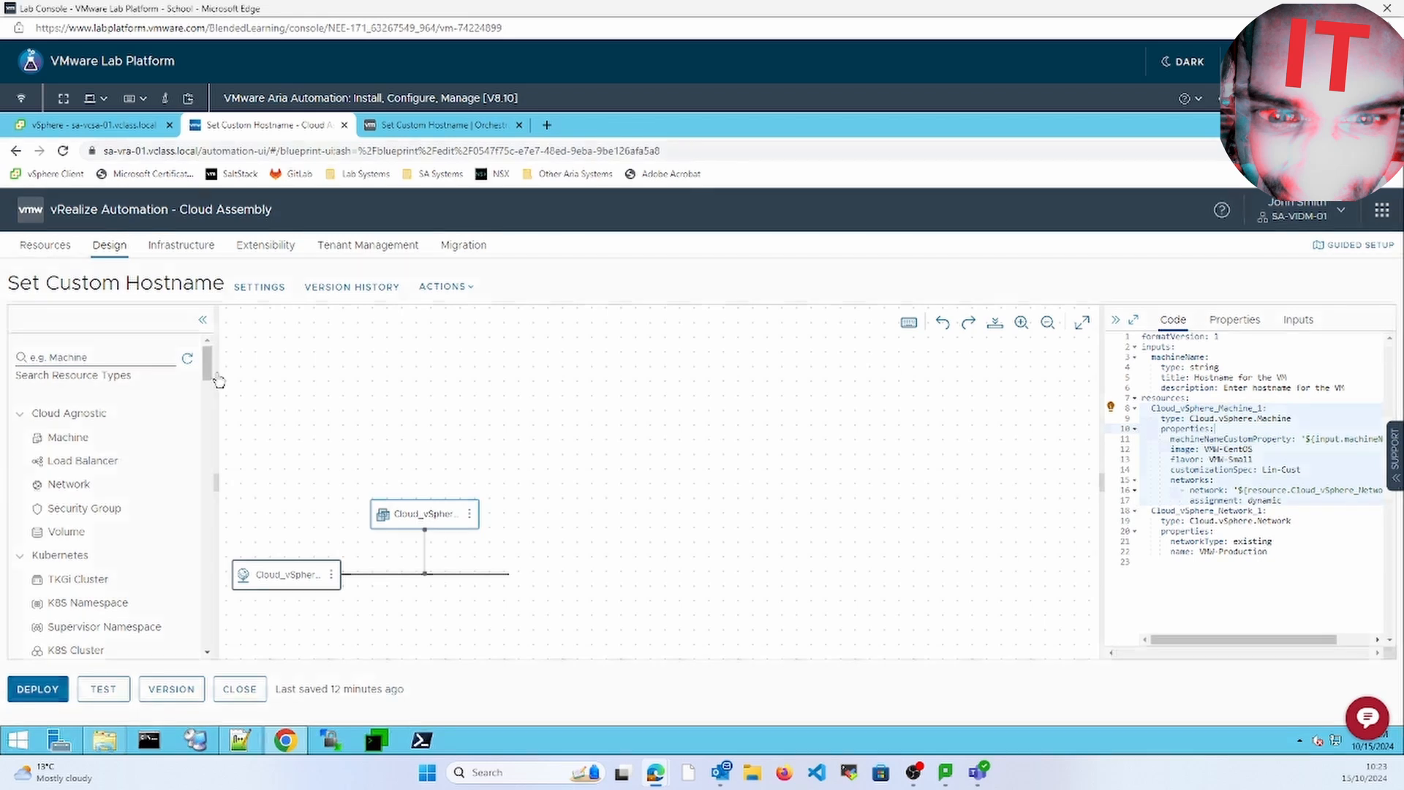
{"action": "left_click", "coordinate": [30, 263]}
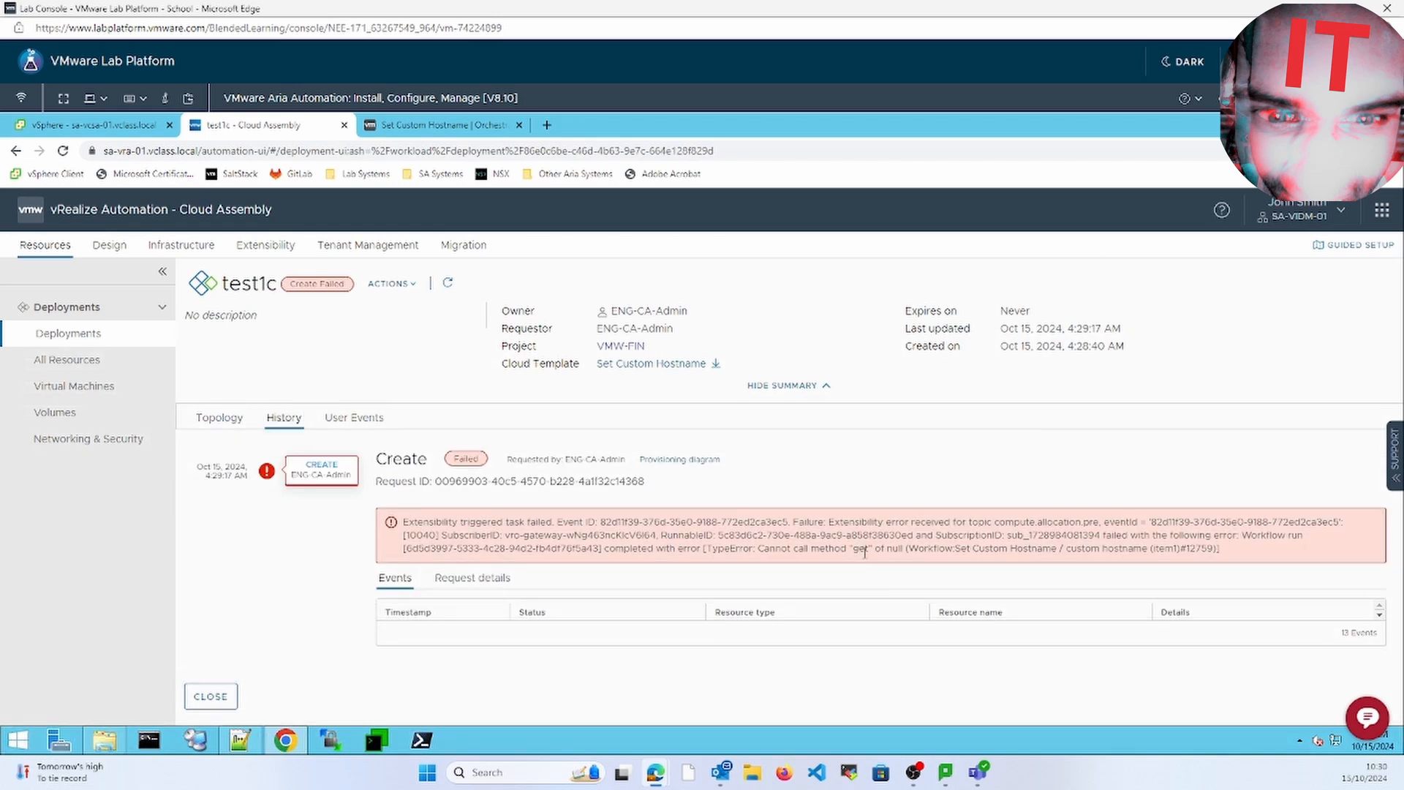
{"action": "left_click_drag", "start_coordinate": [858, 548], "coordinate": [877, 554]}
{"action": "left_click", "coordinate": [868, 578]}
Switch to the Set Custom Hostname workflow in Orchestrator and correct inputproperties to inputProperties in the custom hostname script.
{"action": "key", "text": "ctrl+Tab"}
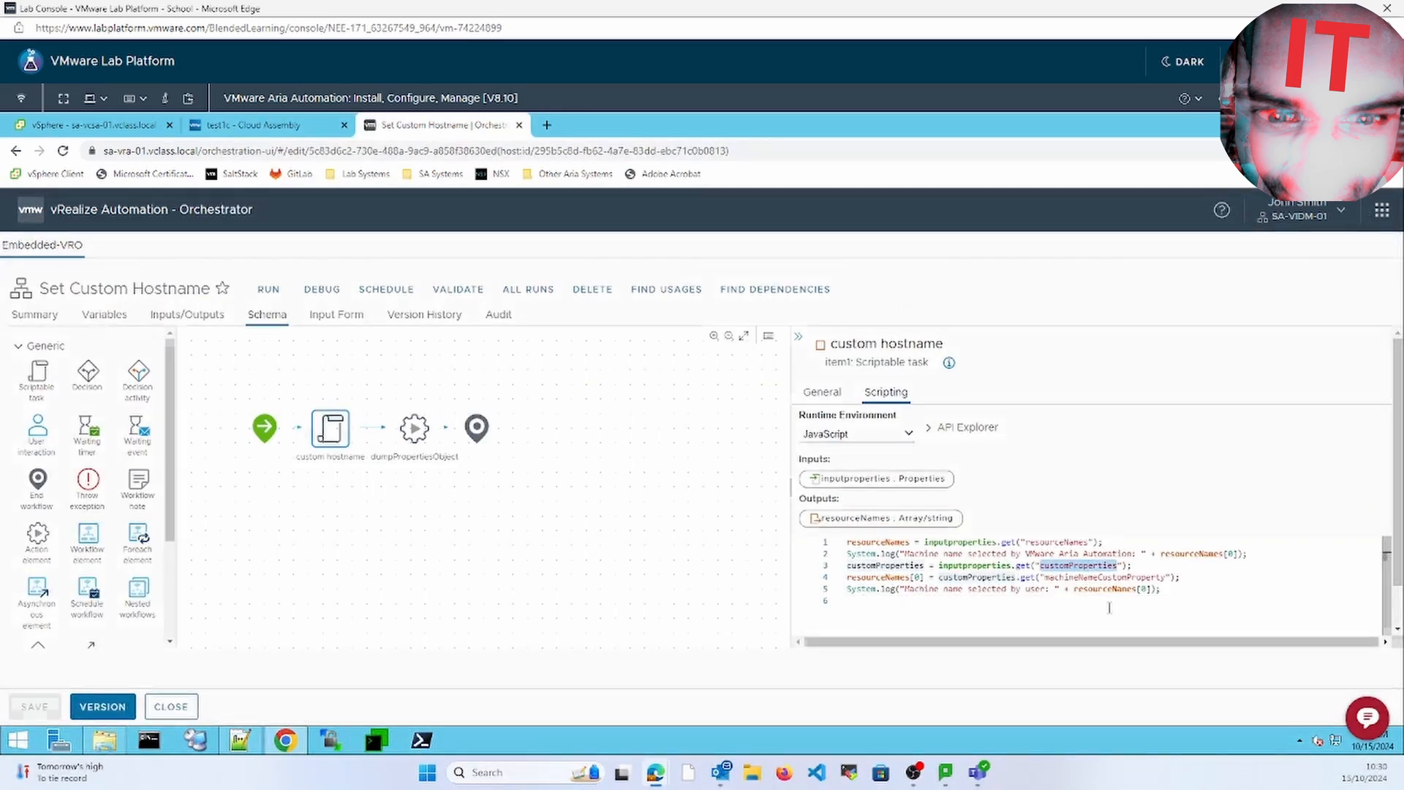
{"action": "left_click", "coordinate": [952, 542]}
{"action": "key", "text": "BackSpace"}
{"action": "type", "text": "P"}
{"action": "key", "text": "Down"}
{"action": "key", "text": "Down"}
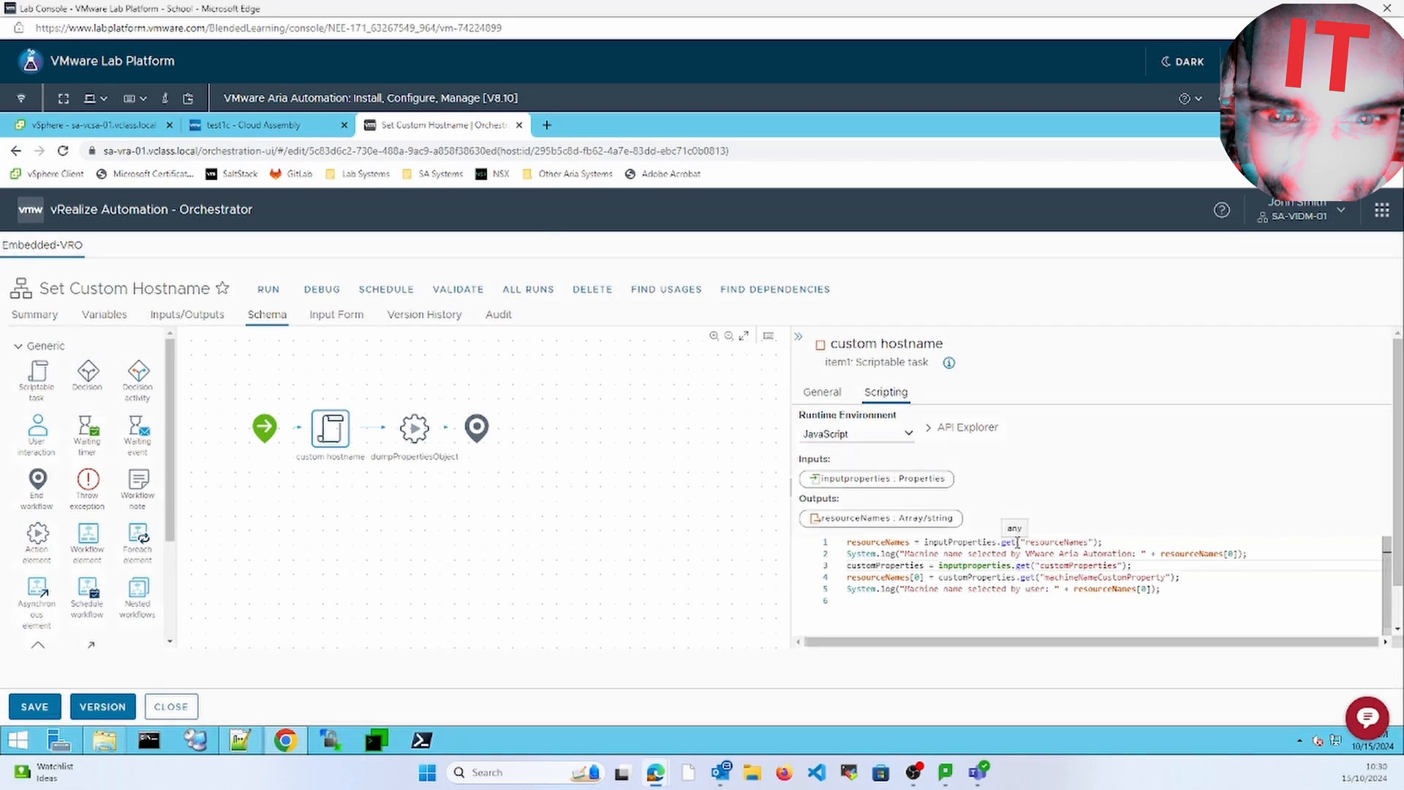
{"action": "left_click", "coordinate": [1024, 586]}
Rename the workflow's input parameter of type Properties to inputProperties and save the parameter.
{"action": "left_click", "coordinate": [822, 392]}
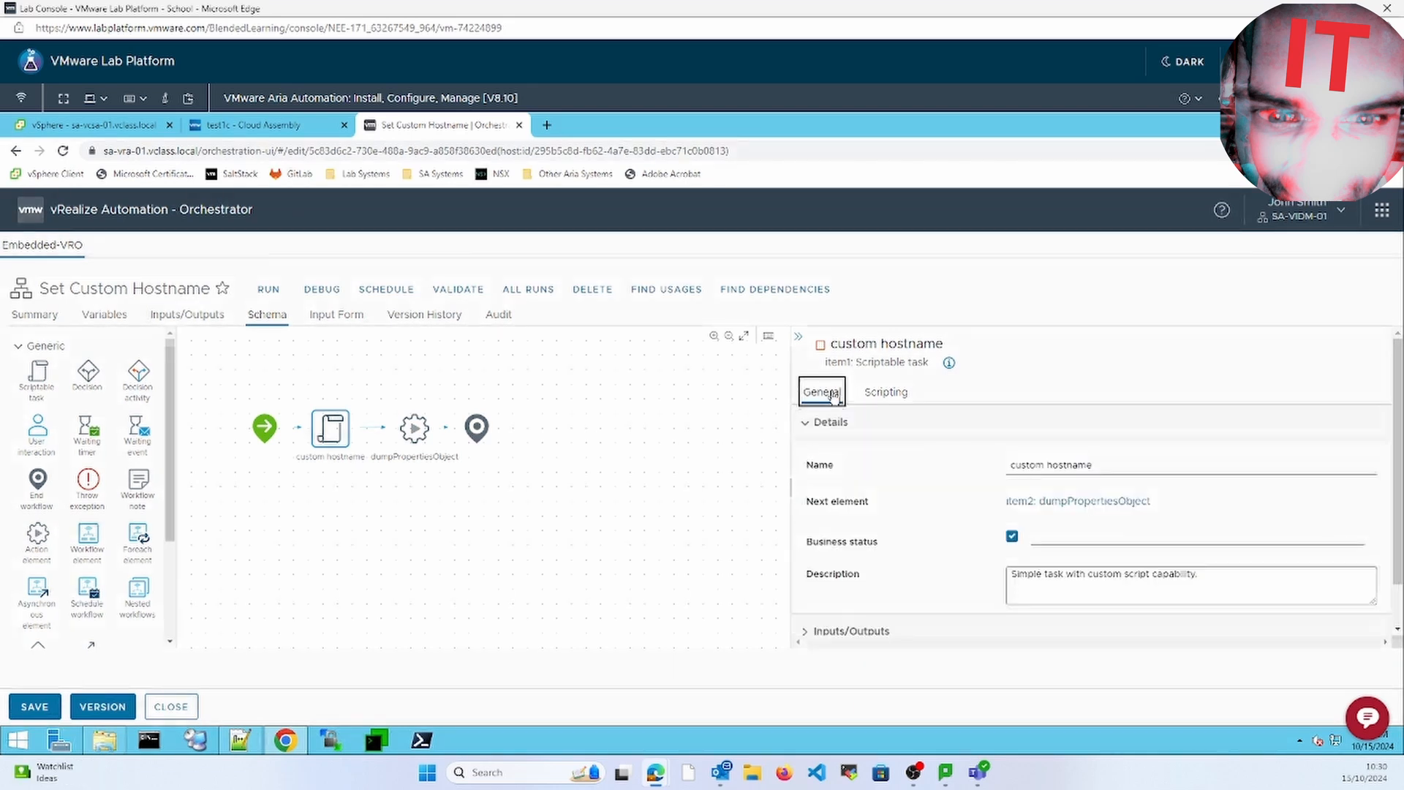
{"action": "left_click", "coordinate": [186, 314]}
{"action": "left_click", "coordinate": [77, 448]}
{"action": "left_click", "coordinate": [671, 410]}
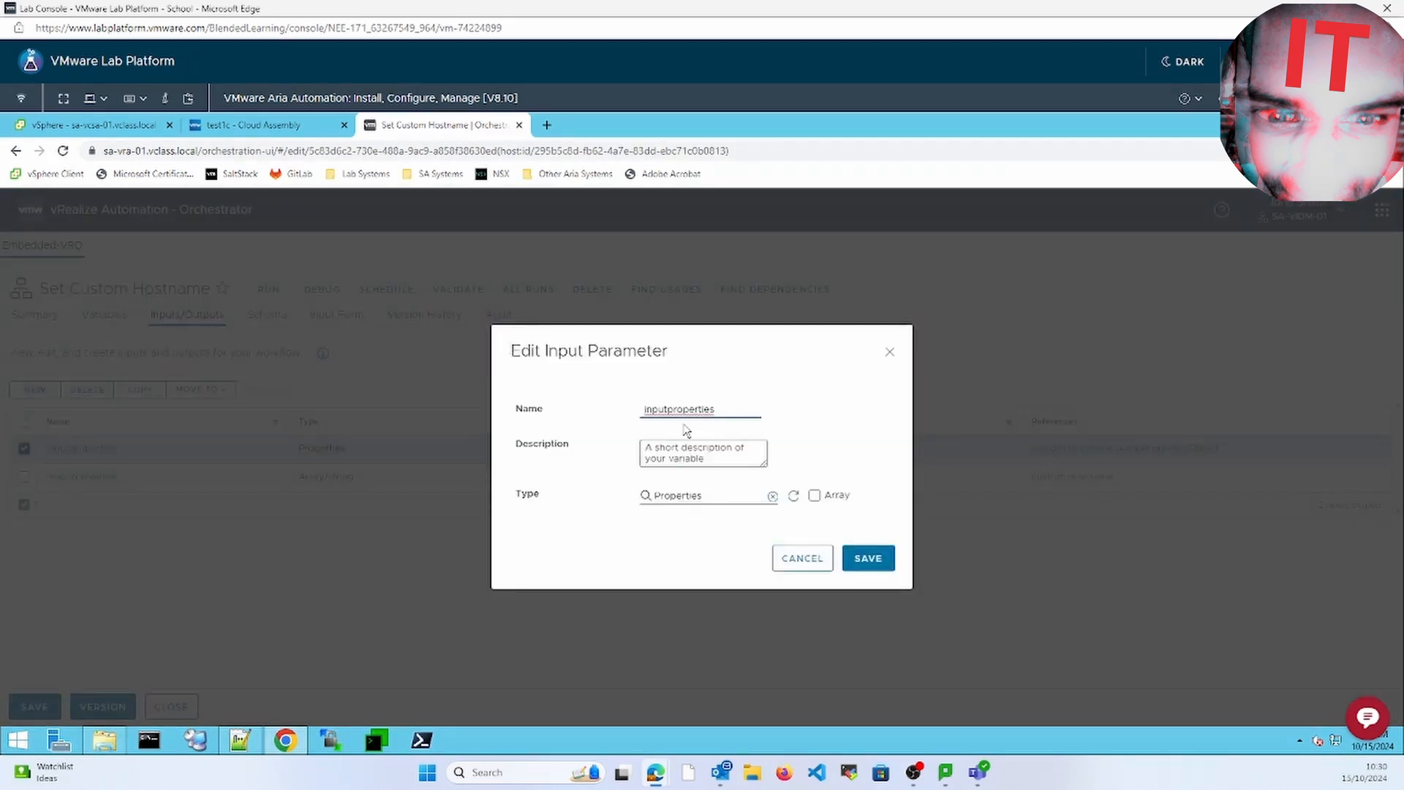
{"action": "left_click", "coordinate": [855, 568]}
Check the custom hostname task's script and try to rebind its inputproperties input to the inputProperties variable.
{"action": "left_click", "coordinate": [267, 315]}
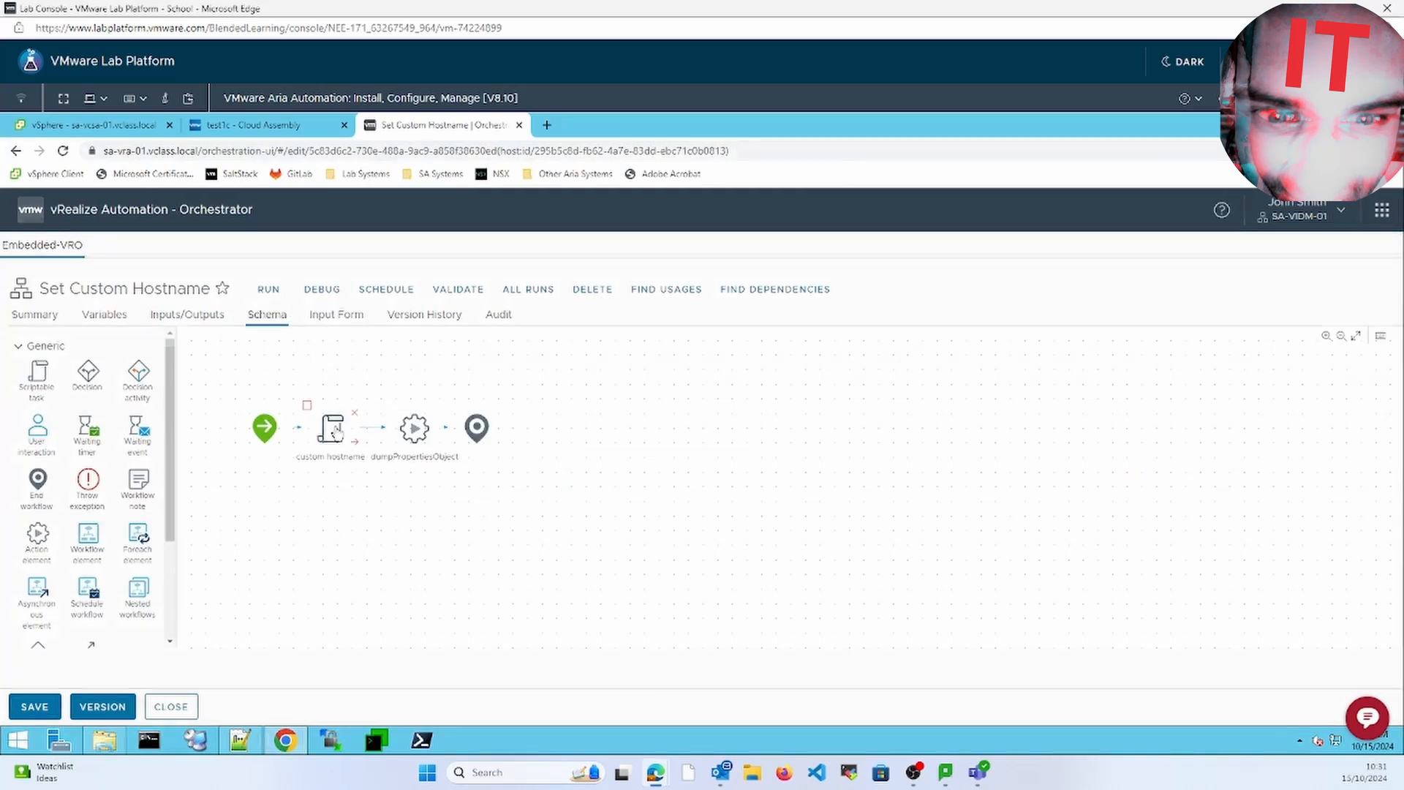
{"action": "left_click", "coordinate": [331, 428]}
{"action": "left_click", "coordinate": [886, 392]}
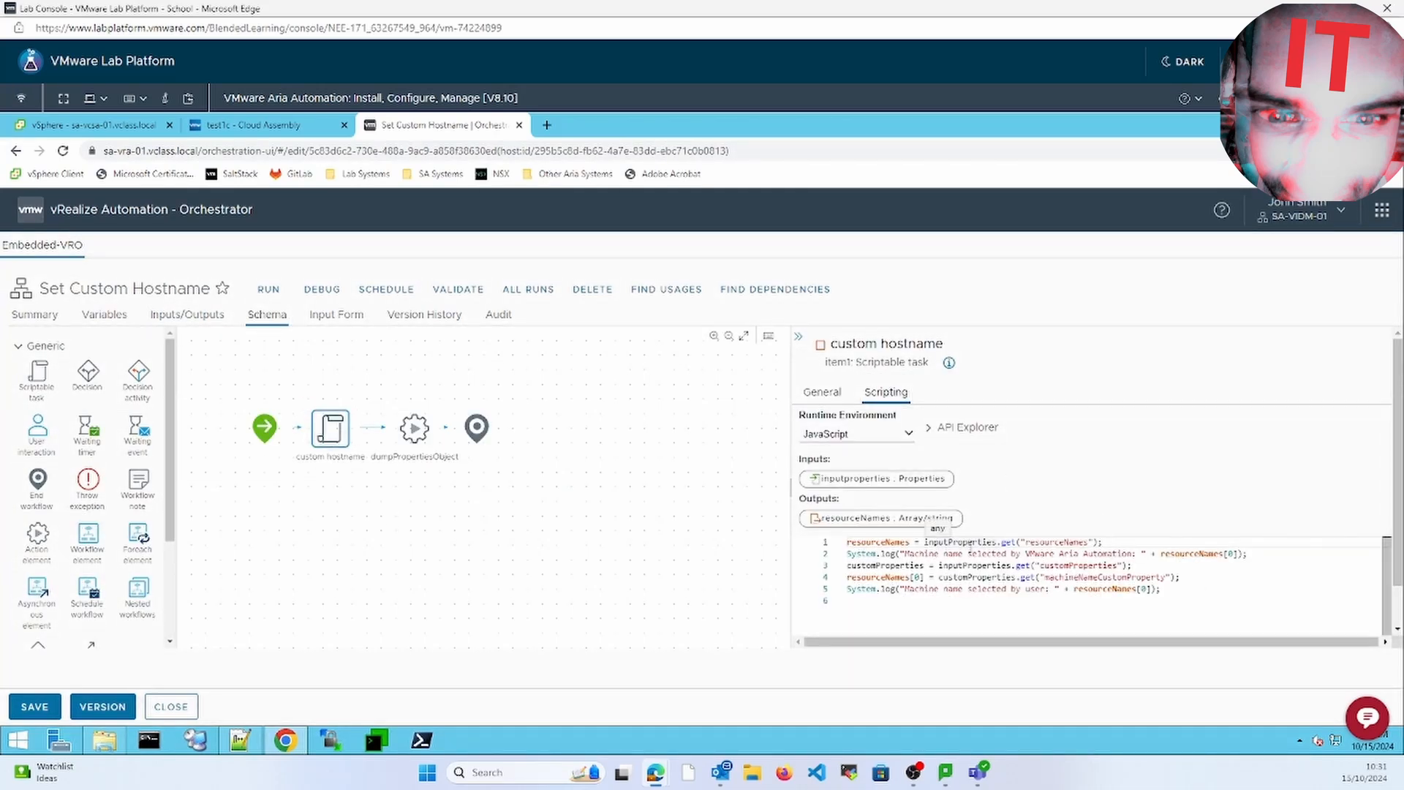
{"action": "double_click", "coordinate": [958, 542]}
{"action": "left_click", "coordinate": [1000, 545]}
{"action": "left_click", "coordinate": [824, 393]}
{"action": "scroll", "coordinate": [1097, 497], "scroll_direction": "down", "scroll_amount": 3}
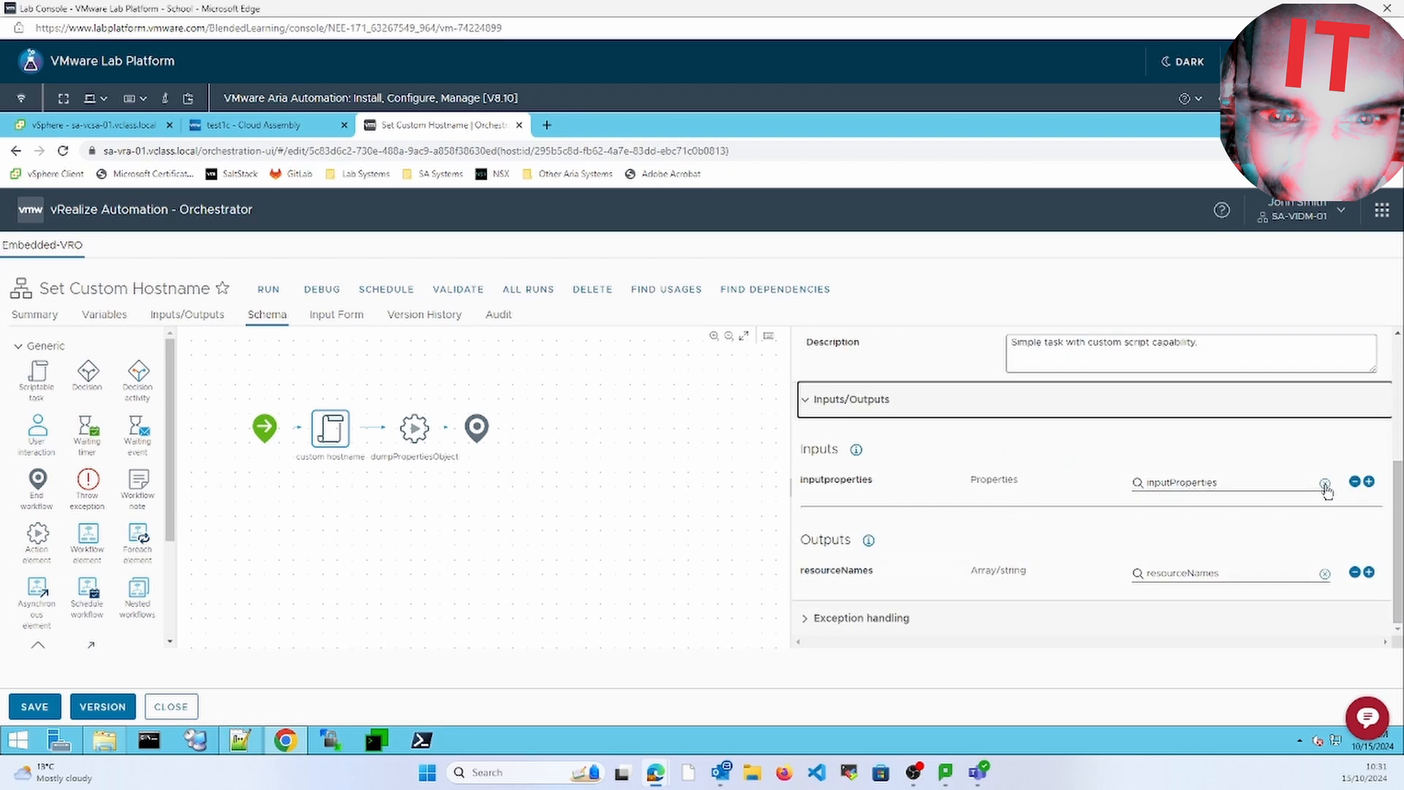
{"action": "left_click", "coordinate": [1324, 484]}
{"action": "left_click", "coordinate": [1156, 420]}
{"action": "scroll", "coordinate": [1151, 439], "scroll_direction": "up", "scroll_amount": 3}
{"action": "left_click", "coordinate": [885, 392]}
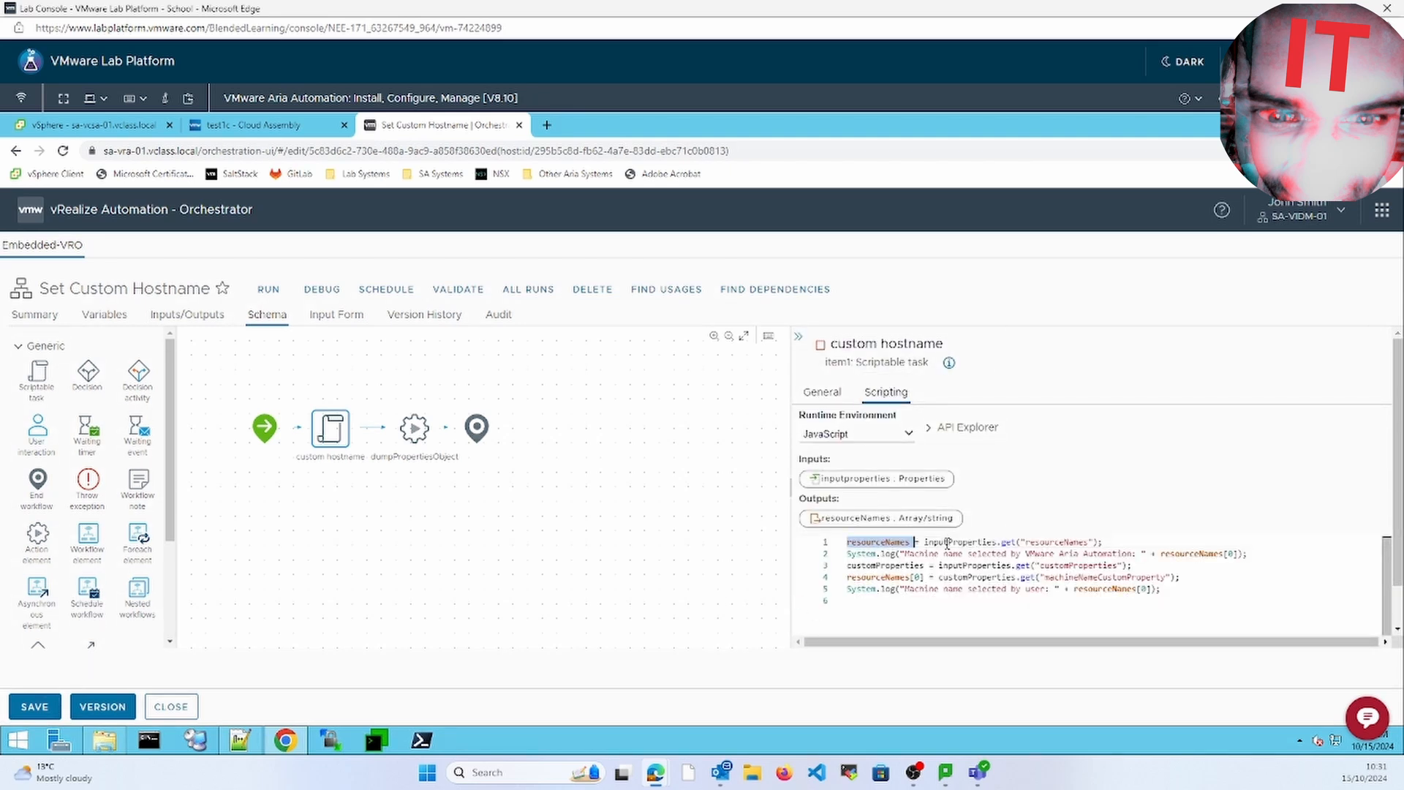
Save the workflow and remove the inputProperties reference from the first line of the custom hostname script.
{"action": "left_click", "coordinate": [33, 706]}
{"action": "left_click", "coordinate": [868, 501]}
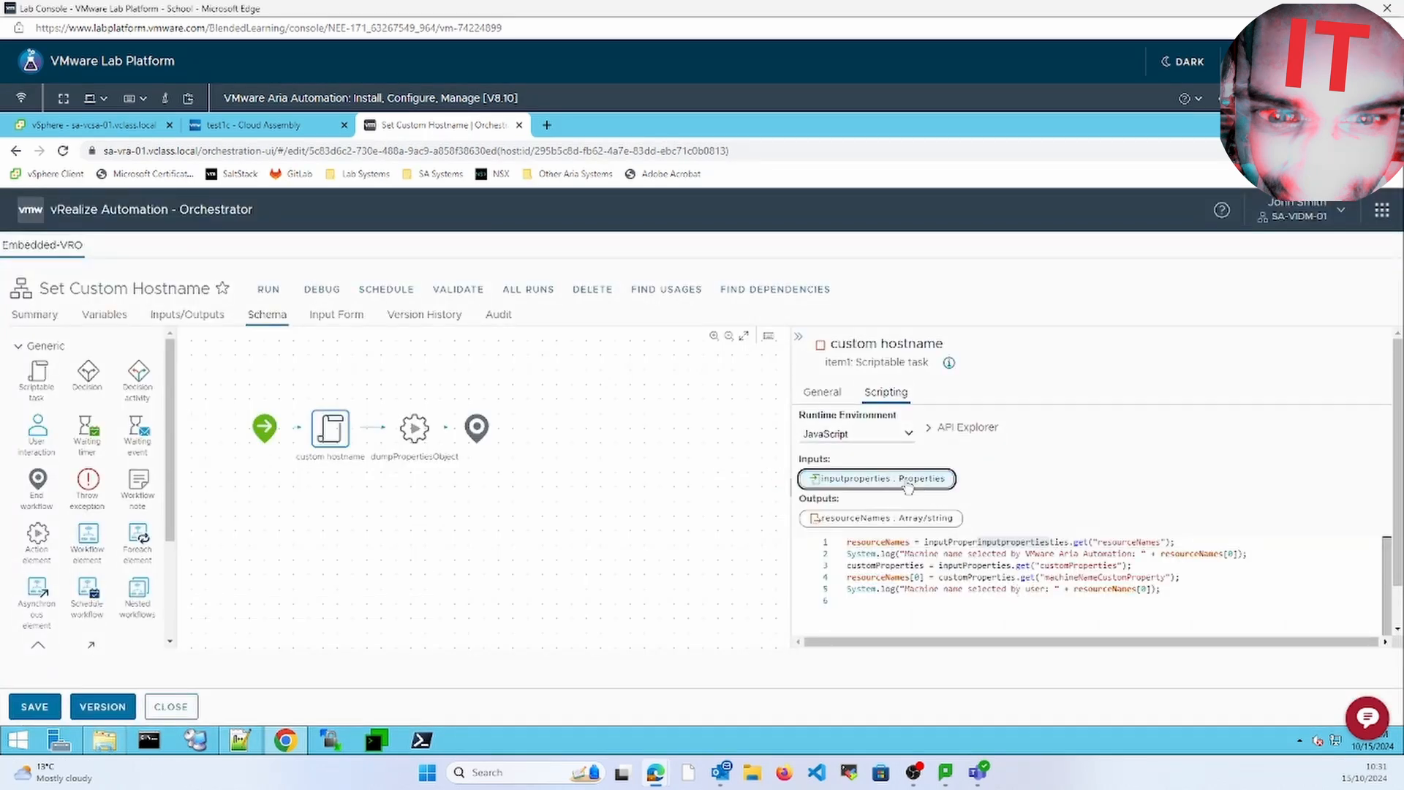
{"action": "double_click", "coordinate": [1017, 544]}
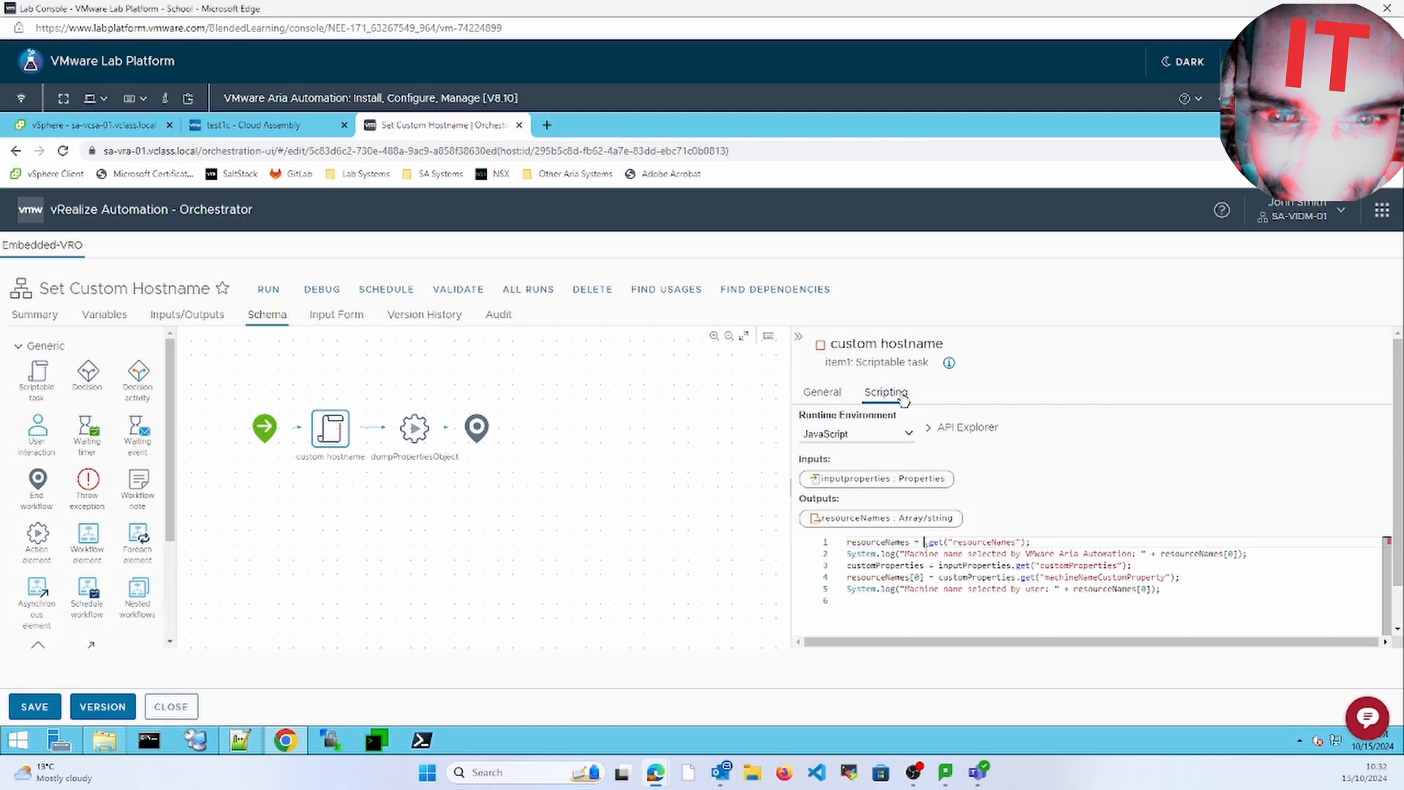
Check which variables are bound to the custom hostname task's input and output.
{"action": "left_click", "coordinate": [822, 392]}
{"action": "scroll", "coordinate": [1279, 571], "scroll_direction": "down", "scroll_amount": 2}
{"action": "scroll", "coordinate": [1324, 627], "scroll_direction": "down", "scroll_amount": 3}
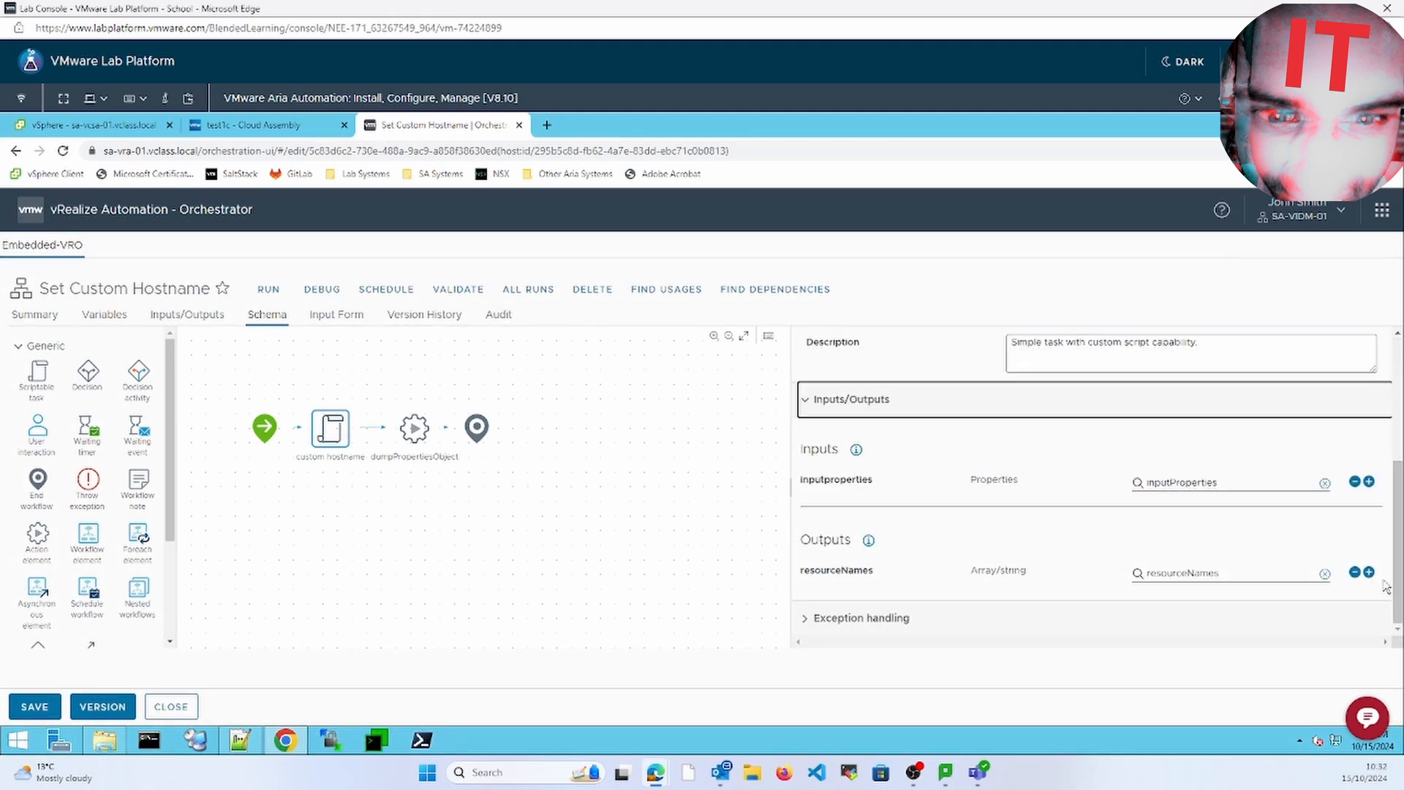
{"action": "scroll", "coordinate": [1098, 395], "scroll_direction": "up", "scroll_amount": 5}
Reselect JavaScript as the runtime environment of the custom hostname task.
{"action": "left_click", "coordinate": [886, 392]}
{"action": "left_click", "coordinate": [873, 434]}
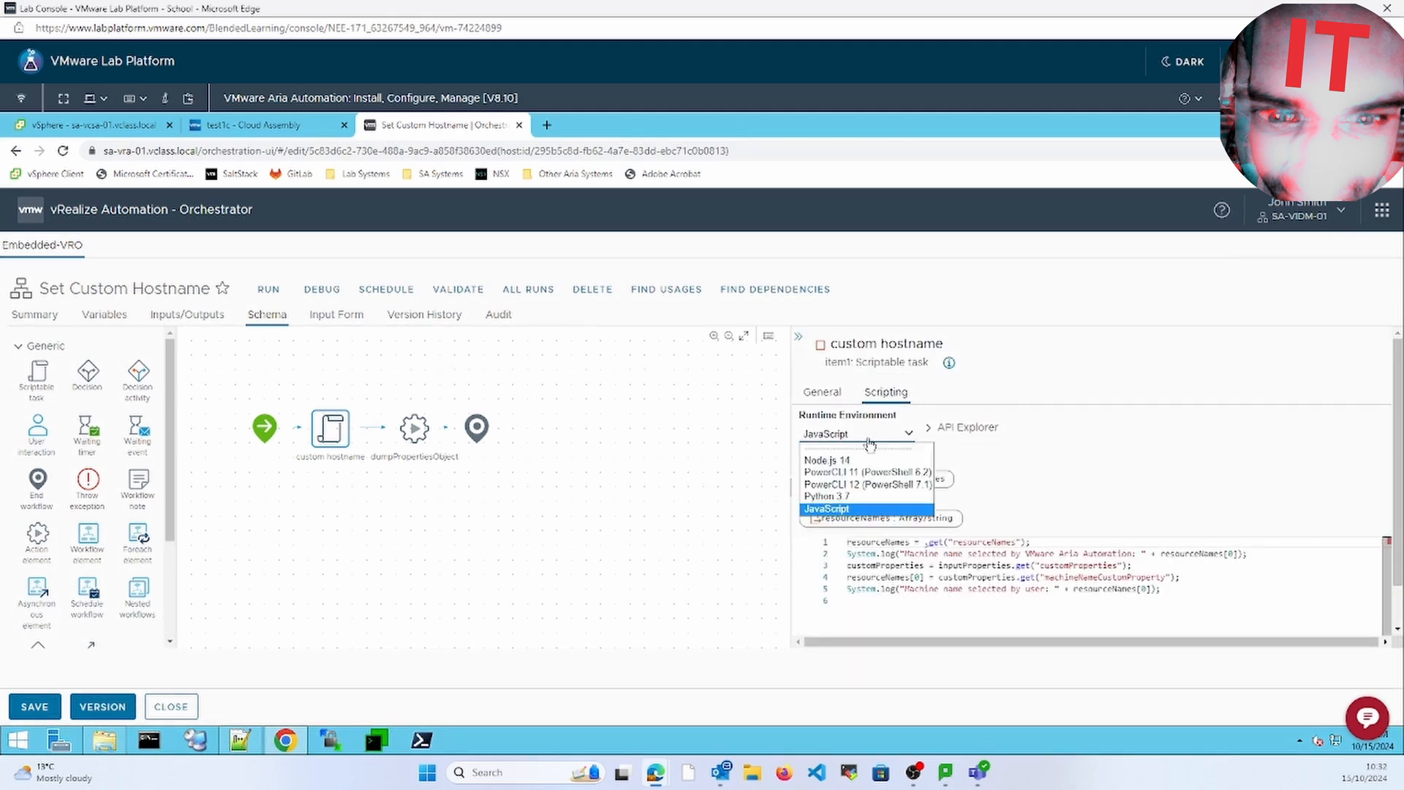
{"action": "left_click", "coordinate": [866, 458]}
{"action": "left_click", "coordinate": [868, 436]}
{"action": "left_click", "coordinate": [861, 512]}
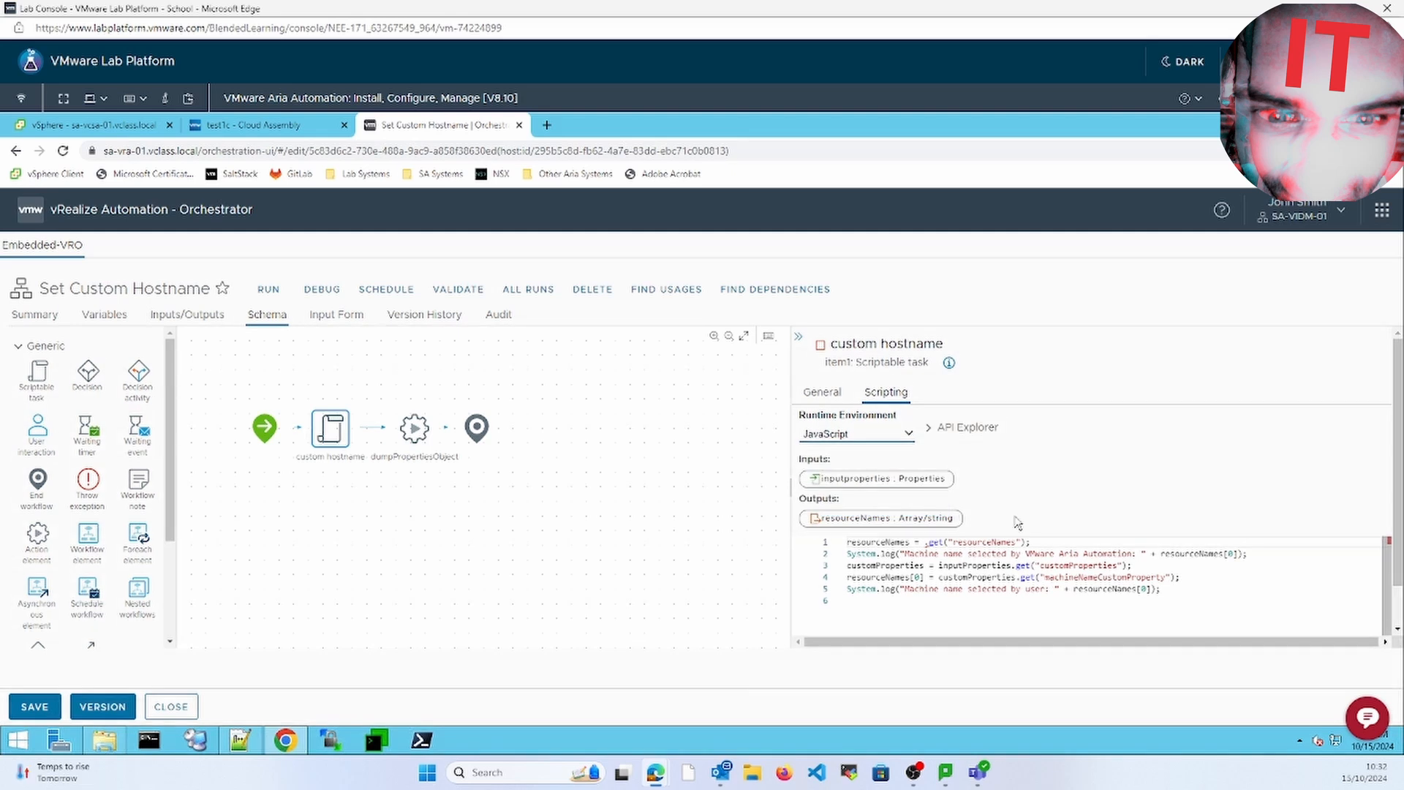
Delete the entire script of the custom hostname task.
{"action": "left_click", "coordinate": [1015, 601]}
{"action": "key", "text": "ctrl+a"}
{"action": "key", "text": "BackSpace"}
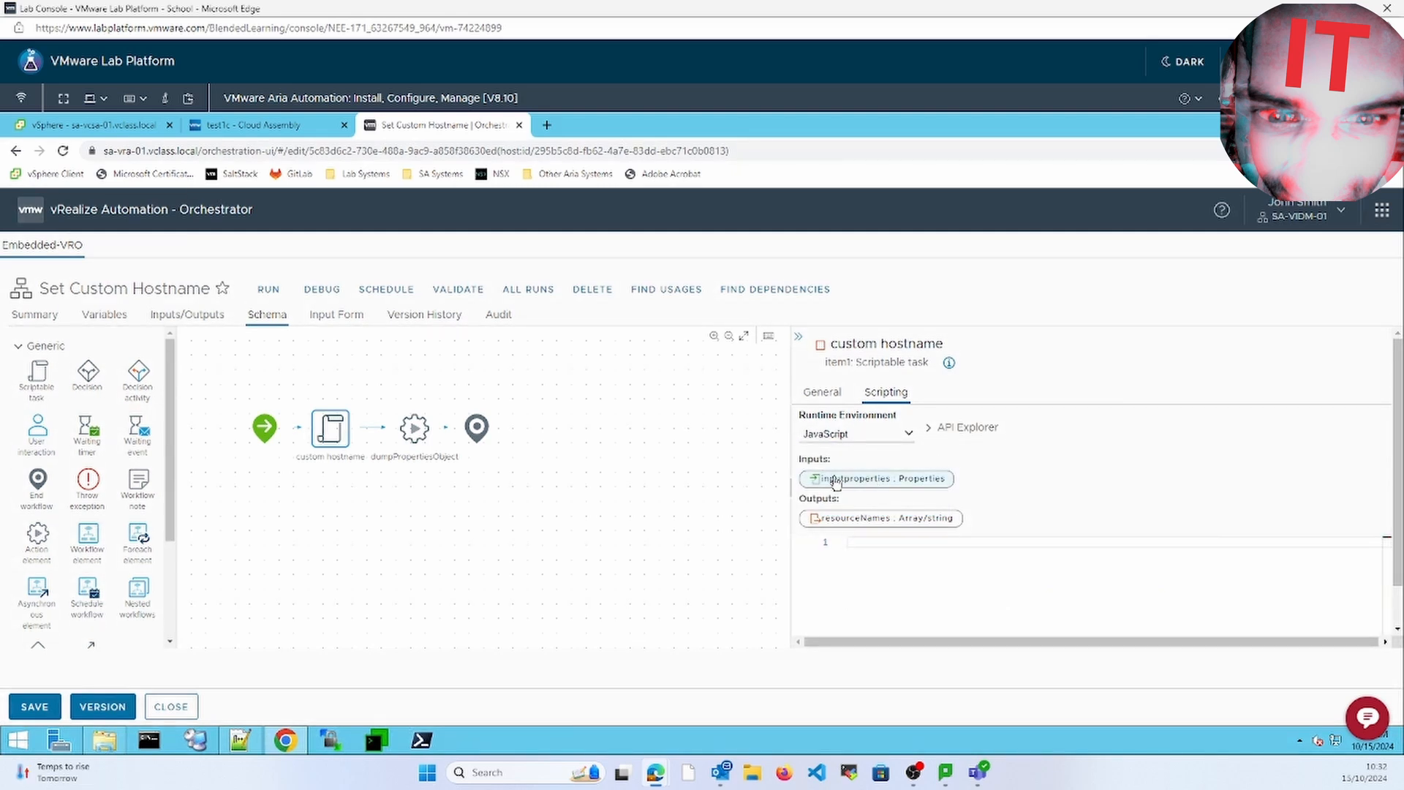
Remove the inputproperties input from the custom hostname task and save the workflow.
{"action": "left_click", "coordinate": [822, 392]}
{"action": "scroll", "coordinate": [1375, 585], "scroll_direction": "down", "scroll_amount": 4}
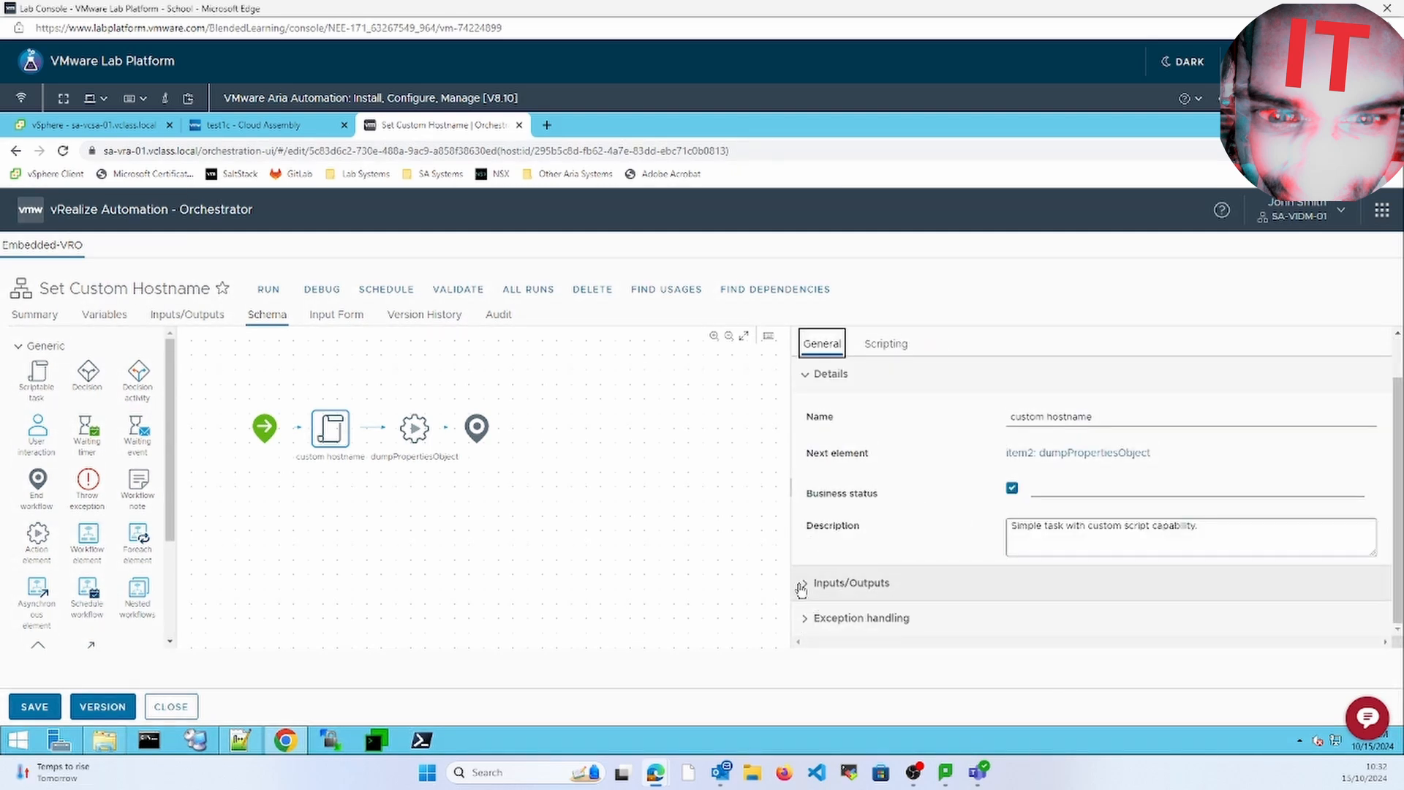
{"action": "left_click", "coordinate": [33, 705]}
{"action": "left_click", "coordinate": [868, 502]}
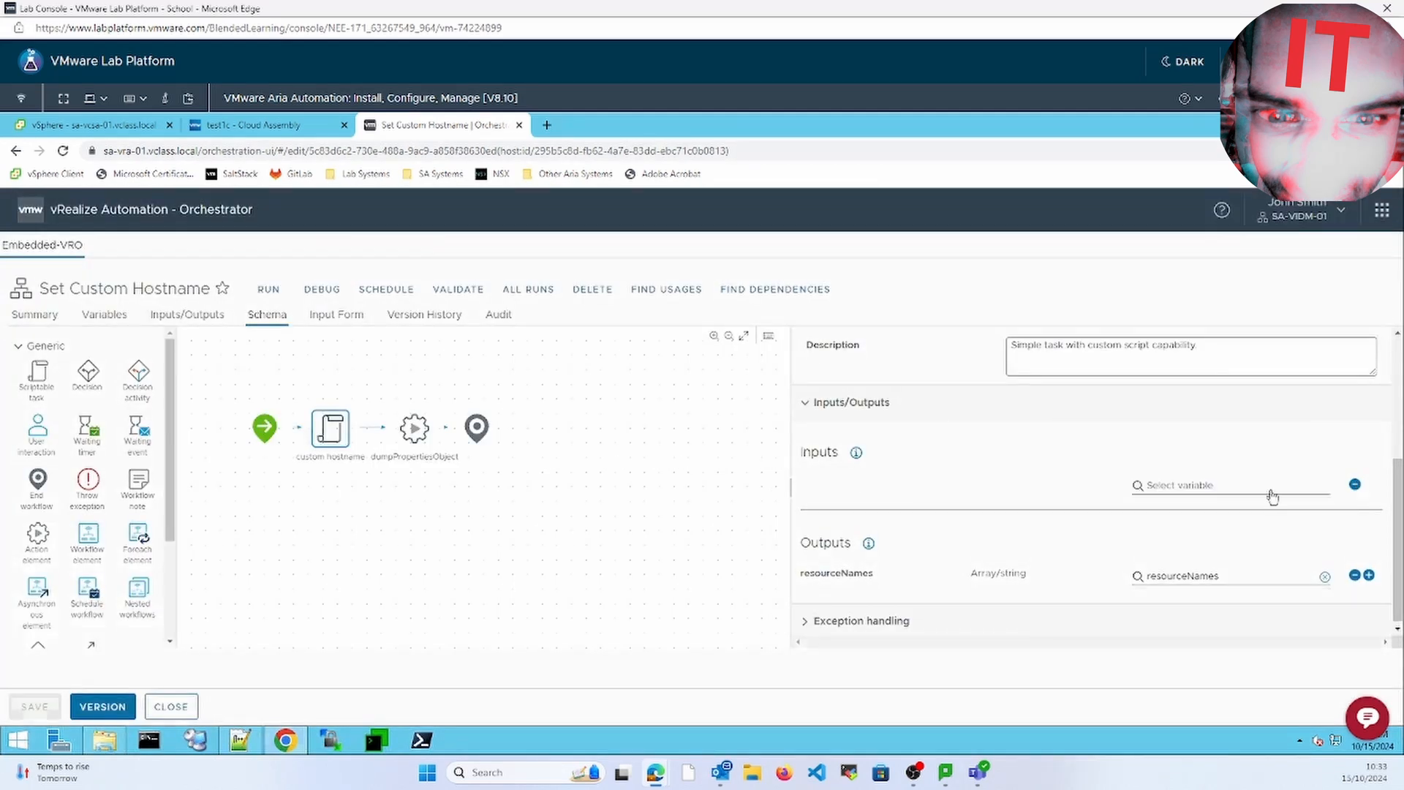
Bind the inputProperties variable as the custom hostname task's input and open the task's empty script for editing.
{"action": "left_click", "coordinate": [892, 397]}
{"action": "right_click", "coordinate": [825, 457]}
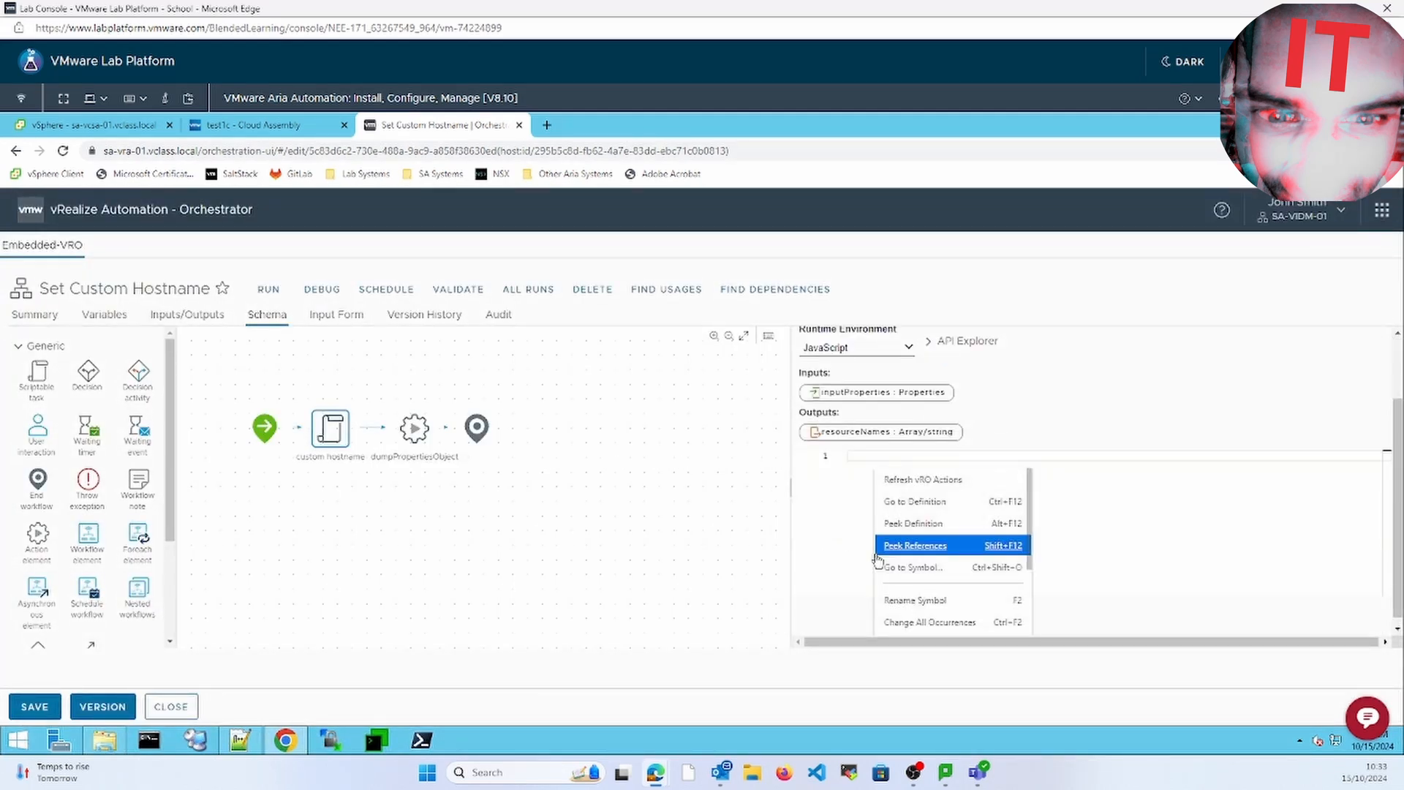
{"action": "left_click", "coordinate": [907, 511]}
{"action": "key", "text": "Delete"}
Copy the selected five-line hostname script from Notepad++ into the custom hostname task's script and save the workflow.
{"action": "left_click", "coordinate": [240, 740]}
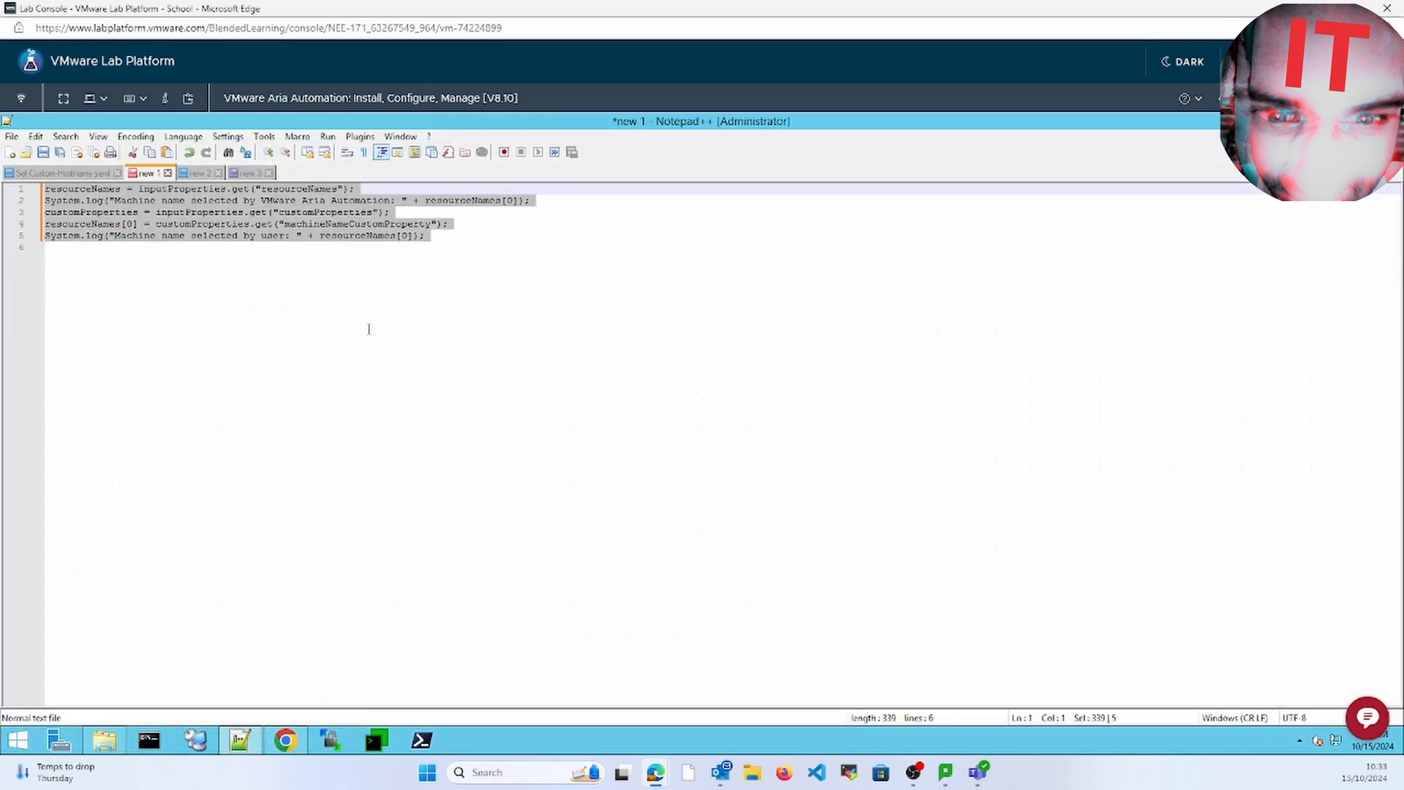
{"action": "right_click", "coordinate": [293, 213]}
{"action": "left_click", "coordinate": [307, 241]}
{"action": "key", "text": "alt+Tab"}
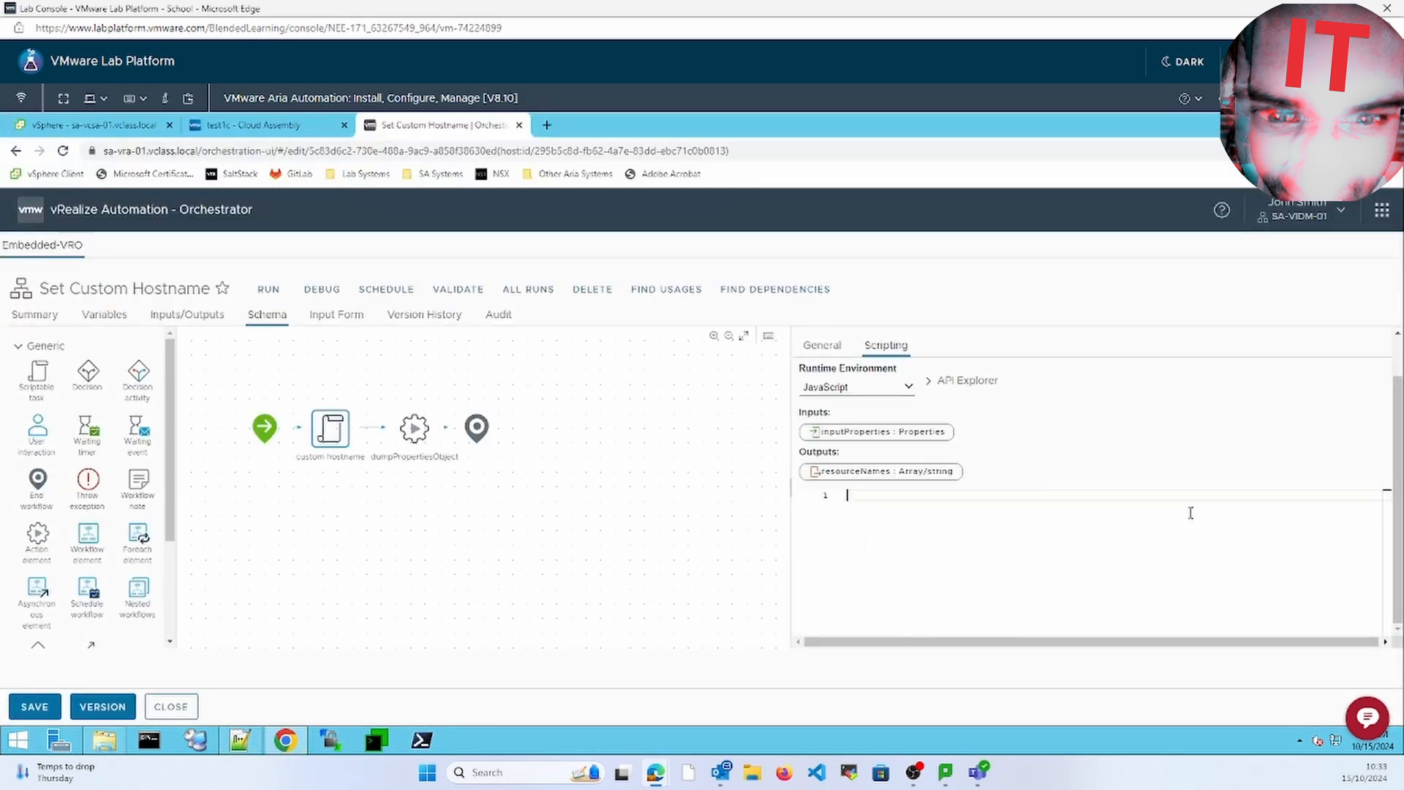
{"action": "key", "text": "ctrl+v"}
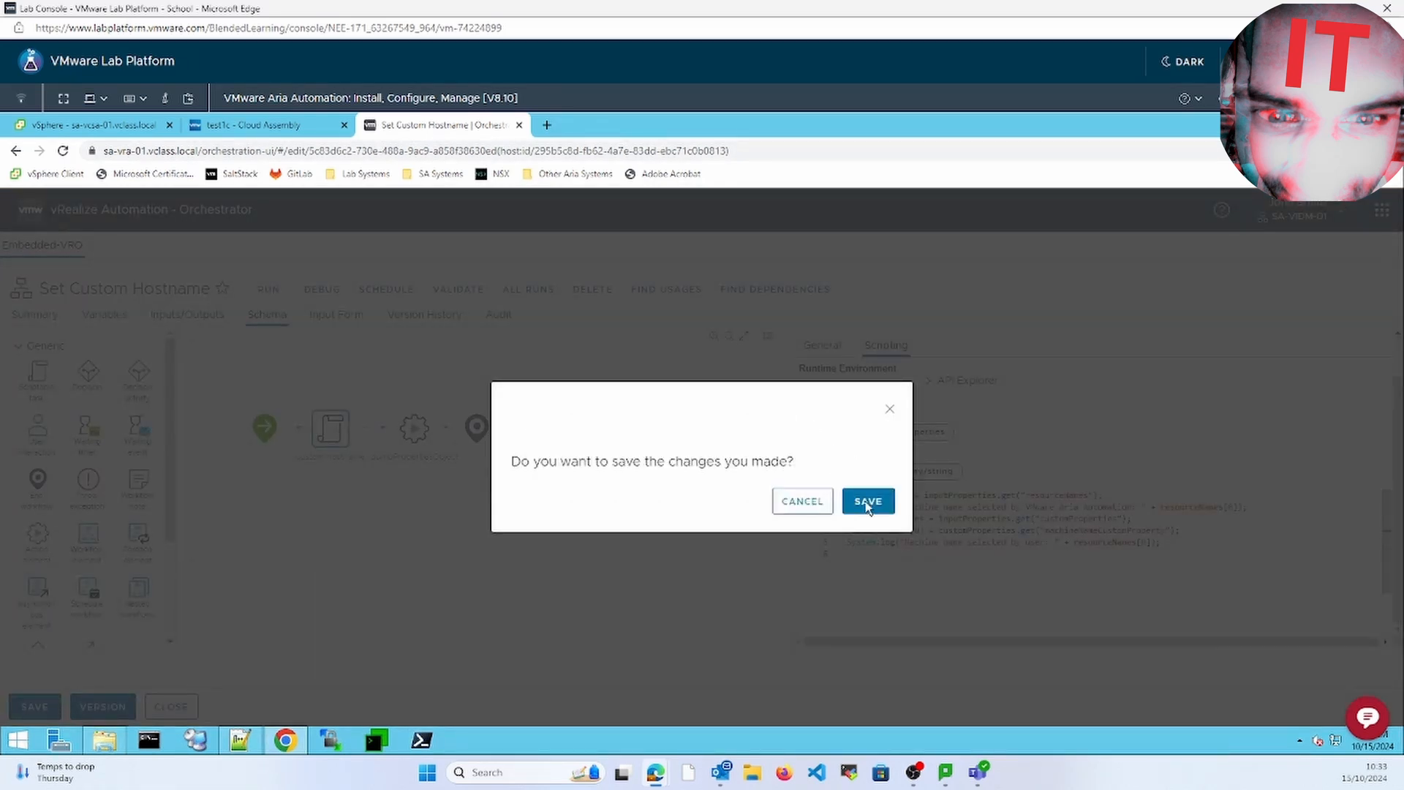
{"action": "left_click", "coordinate": [868, 503]}
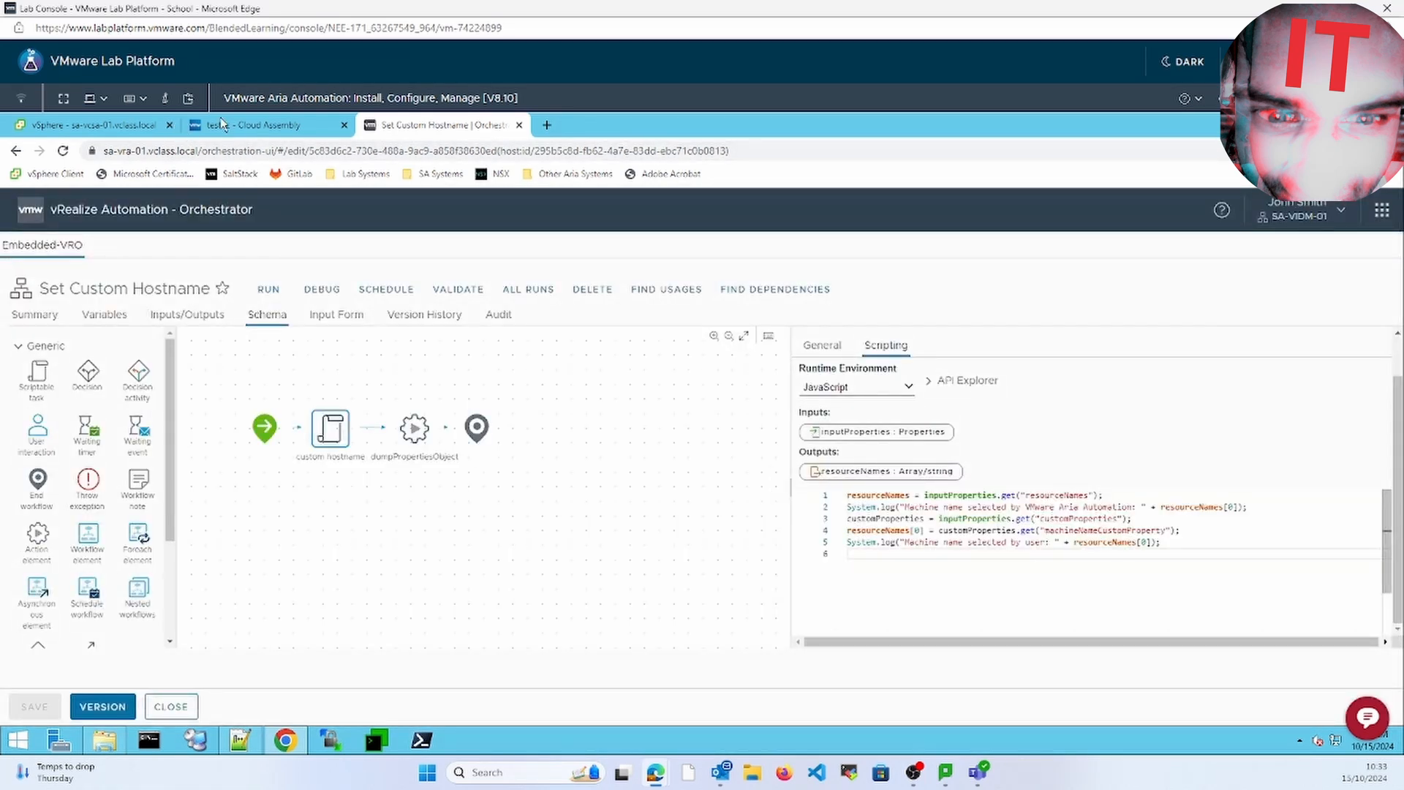
In Cloud Assembly, start a new deployment of the Set Custom Hostname template named test1d, using the current draft.
{"action": "key", "text": "ctrl+shift+Tab"}
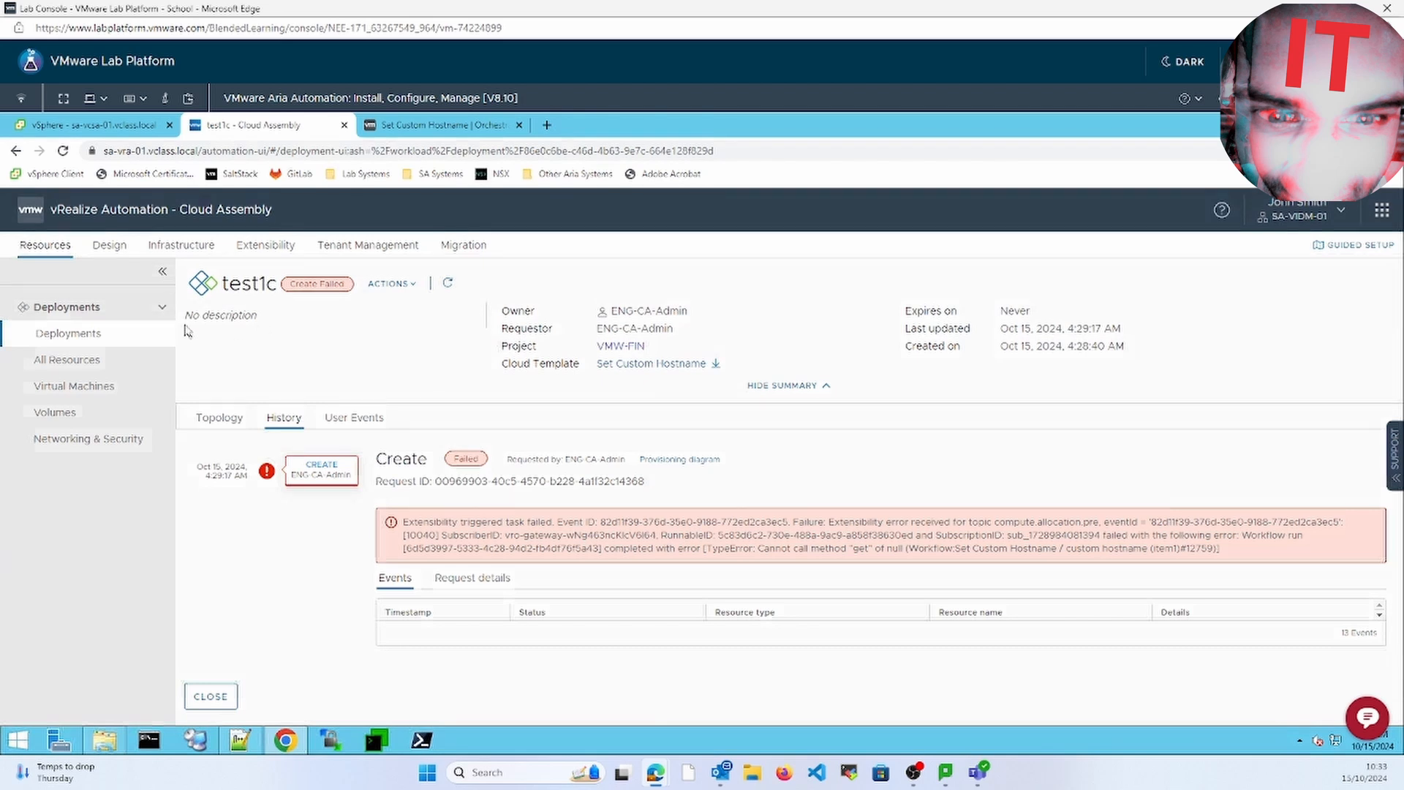
{"action": "left_click", "coordinate": [108, 246]}
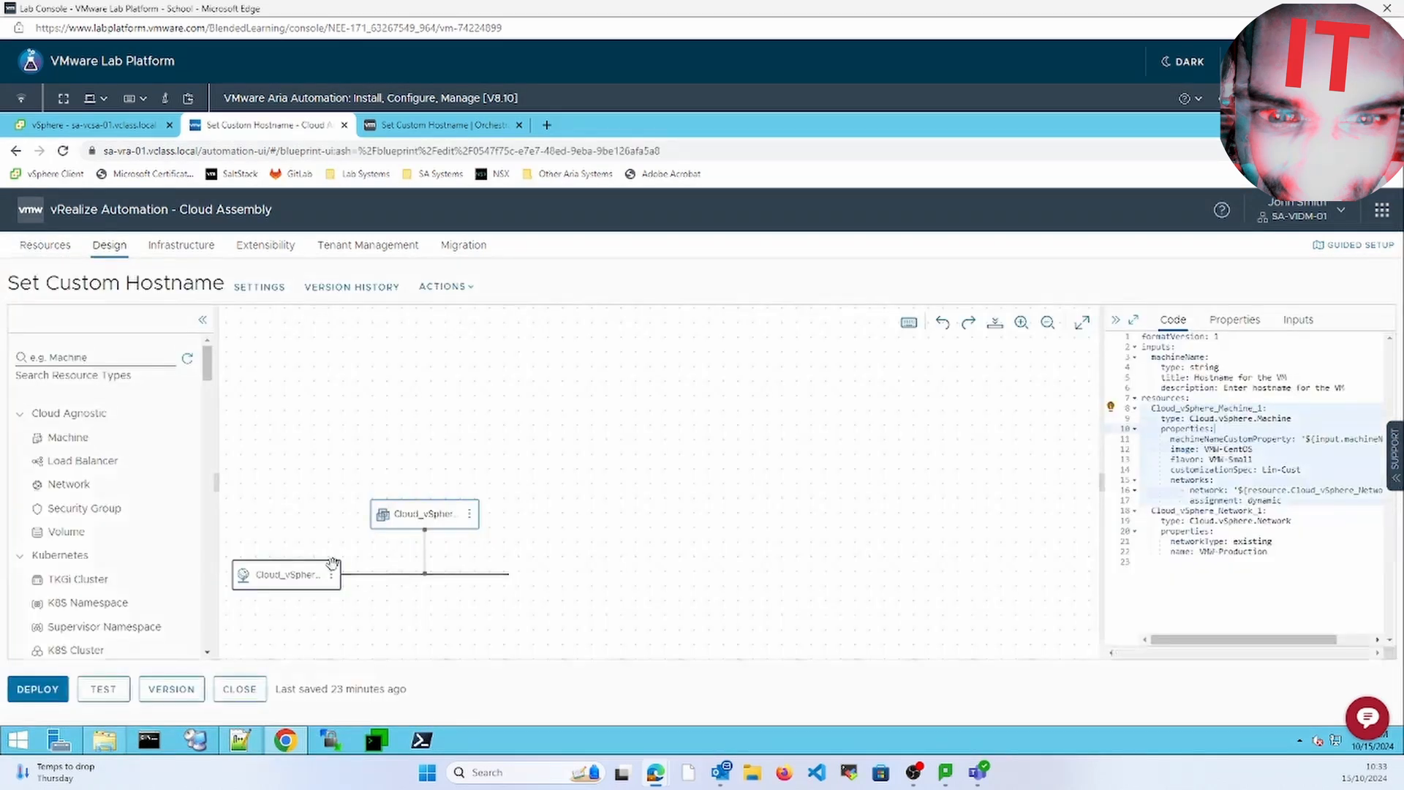
{"action": "left_click", "coordinate": [38, 689]}
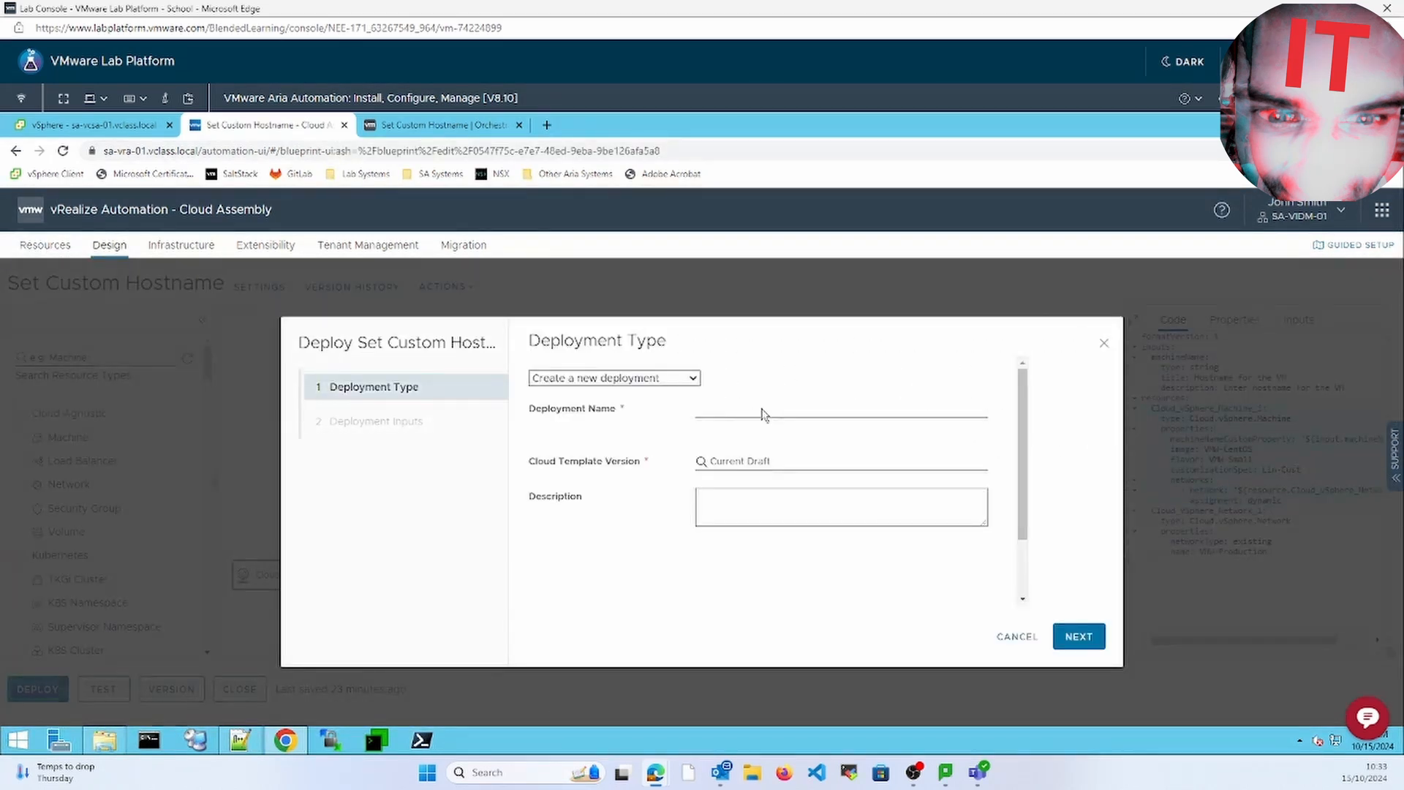
{"action": "left_click", "coordinate": [763, 410]}
{"action": "left_click", "coordinate": [1081, 637]}
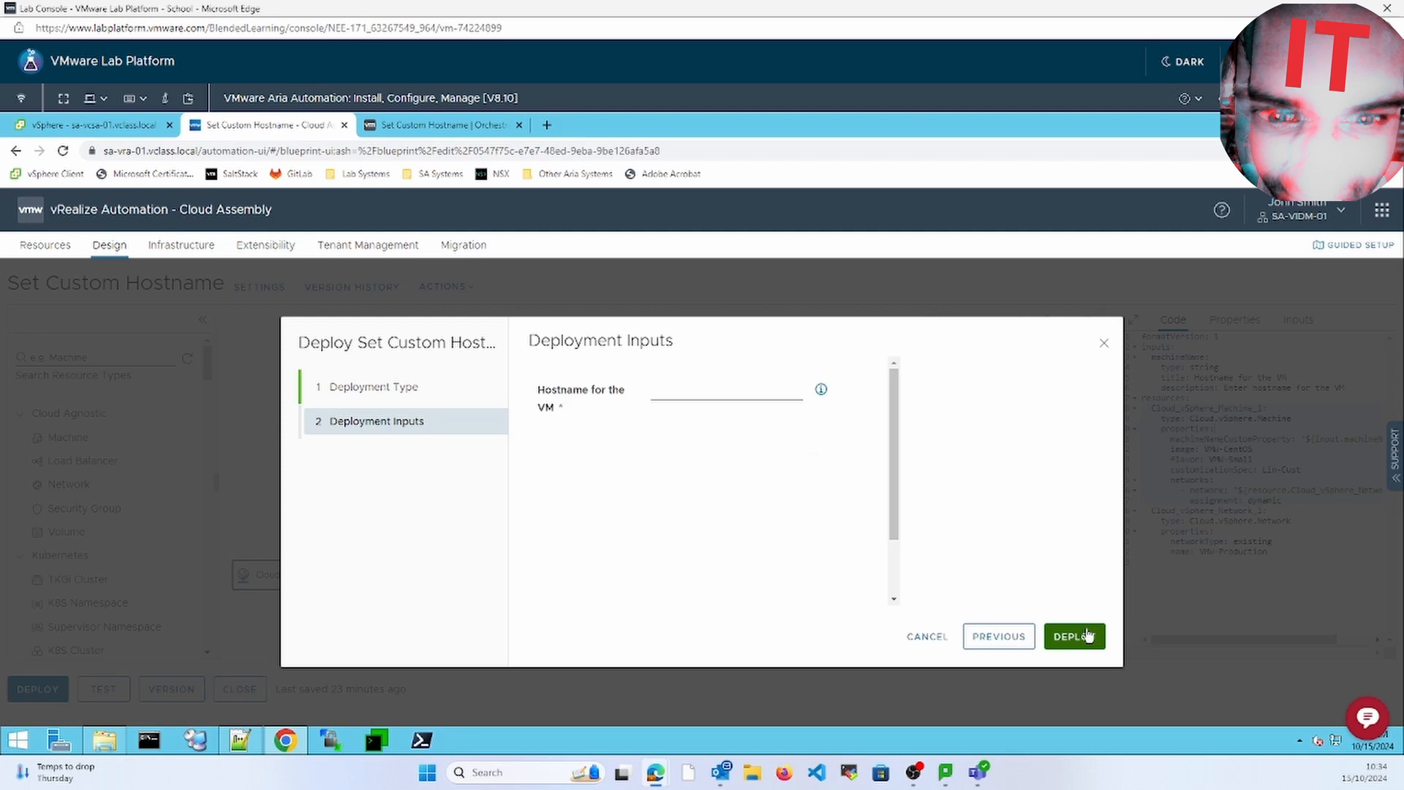
Set the deployment's VM hostname to test1d and submit the deployment.
{"action": "left_click", "coordinate": [773, 392]}
{"action": "type", "text": "te"}
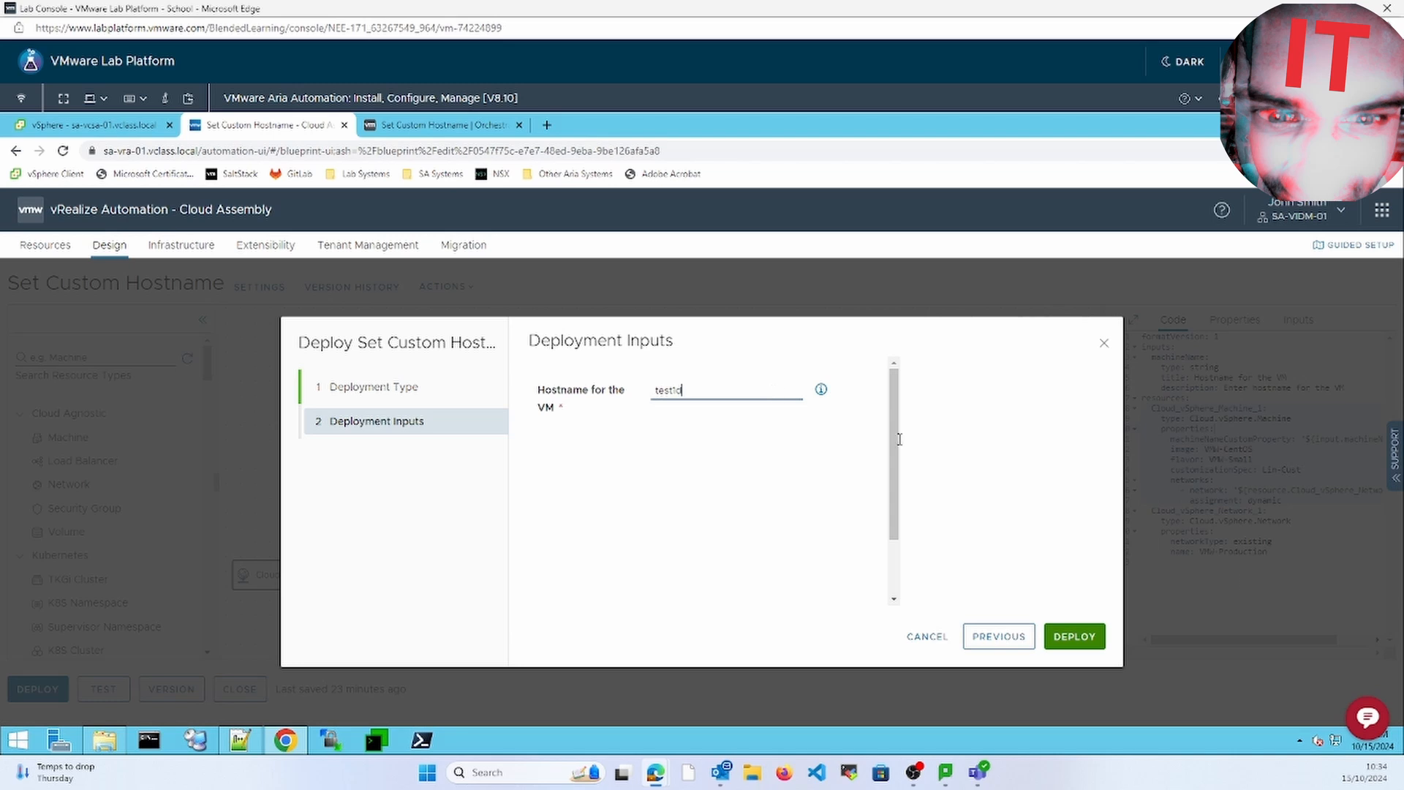
{"action": "type", "text": "st1d"}
{"action": "key", "text": "Return"}
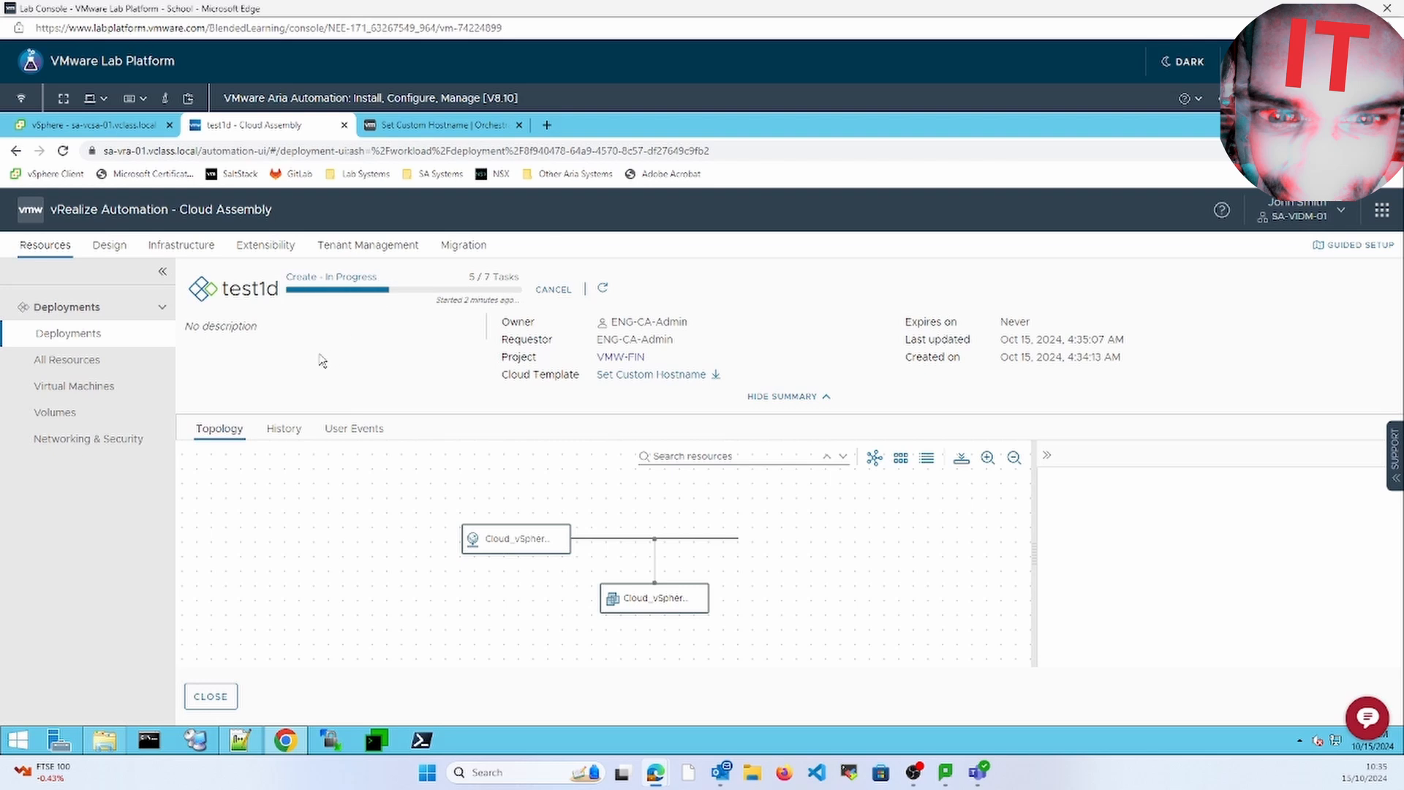
Switch to the vSphere Client and inspect the summary of the test1d VM under Lab VMs.
{"action": "left_click", "coordinate": [109, 126]}
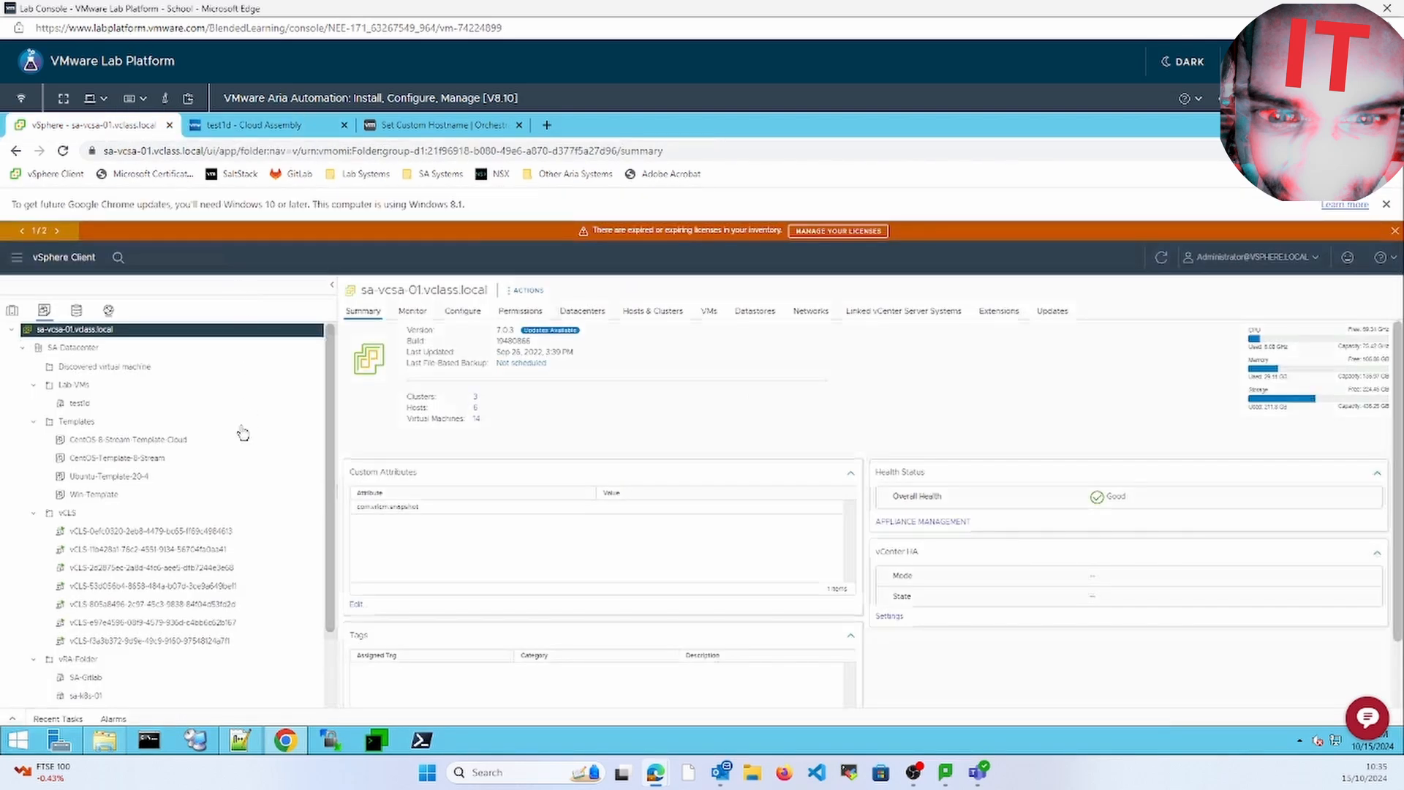
{"action": "left_click", "coordinate": [142, 403]}
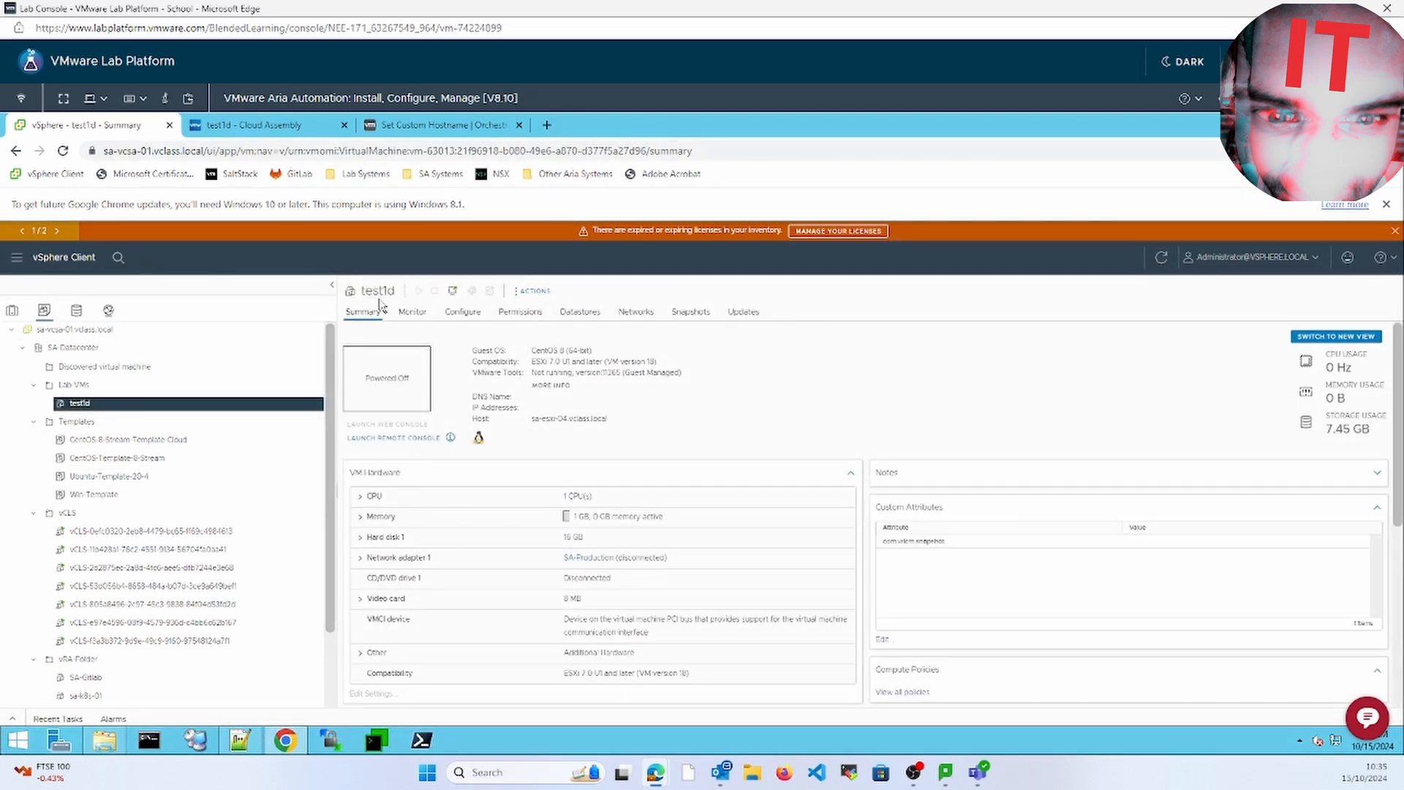
Return to Cloud Assembly and check the VMW-FIN project's custom naming template, then view the Set Custom Hostname template.
{"action": "left_click", "coordinate": [263, 135]}
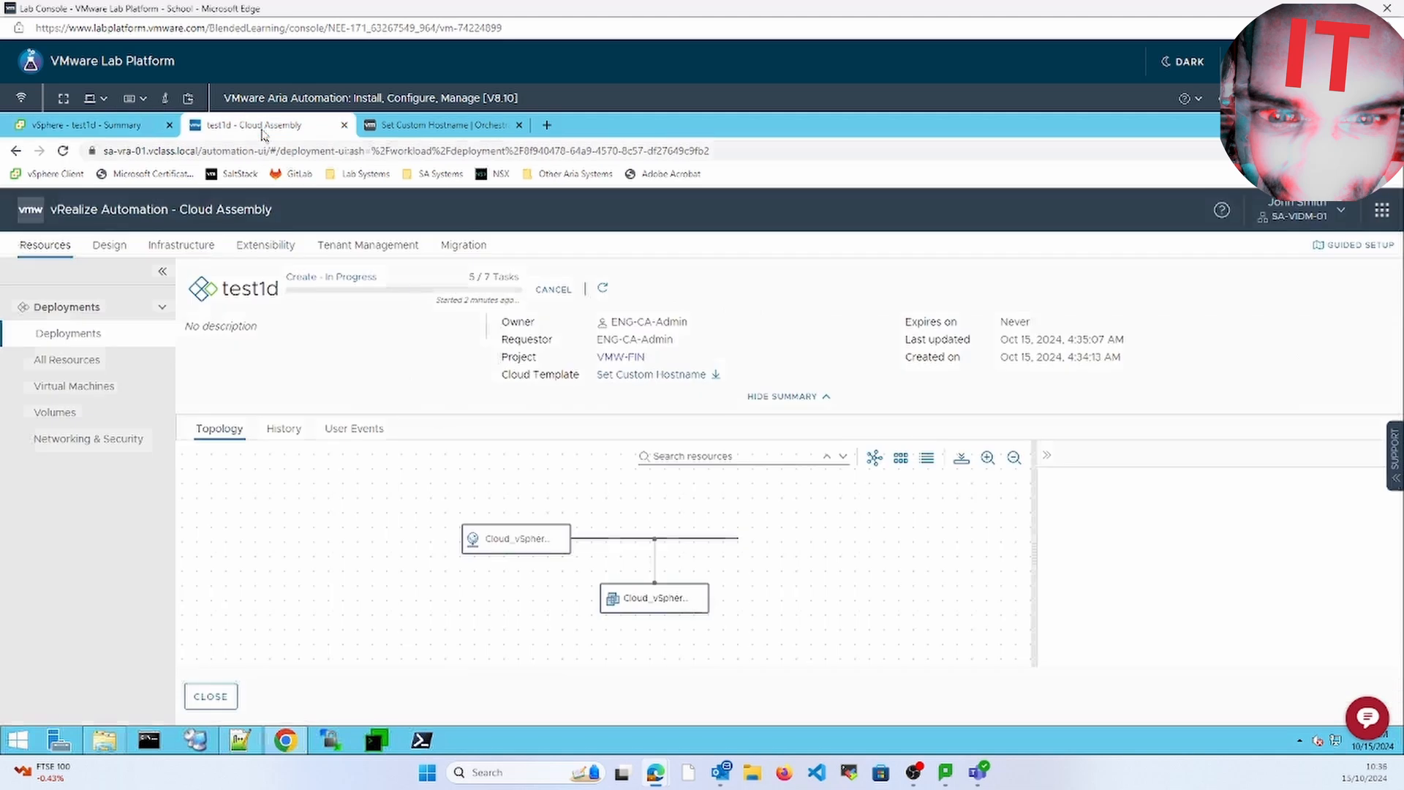
{"action": "left_click", "coordinate": [182, 246]}
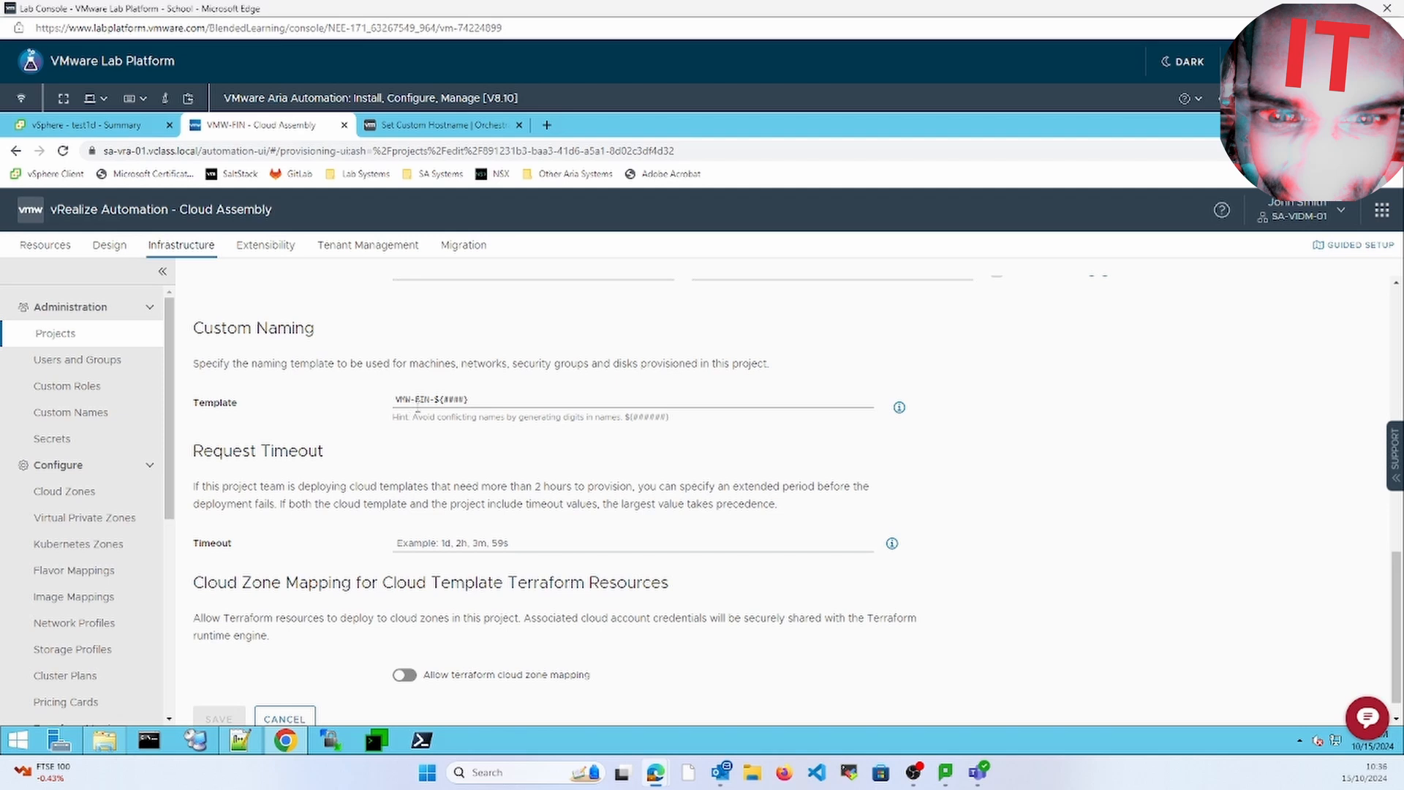
{"action": "left_click", "coordinate": [110, 247]}
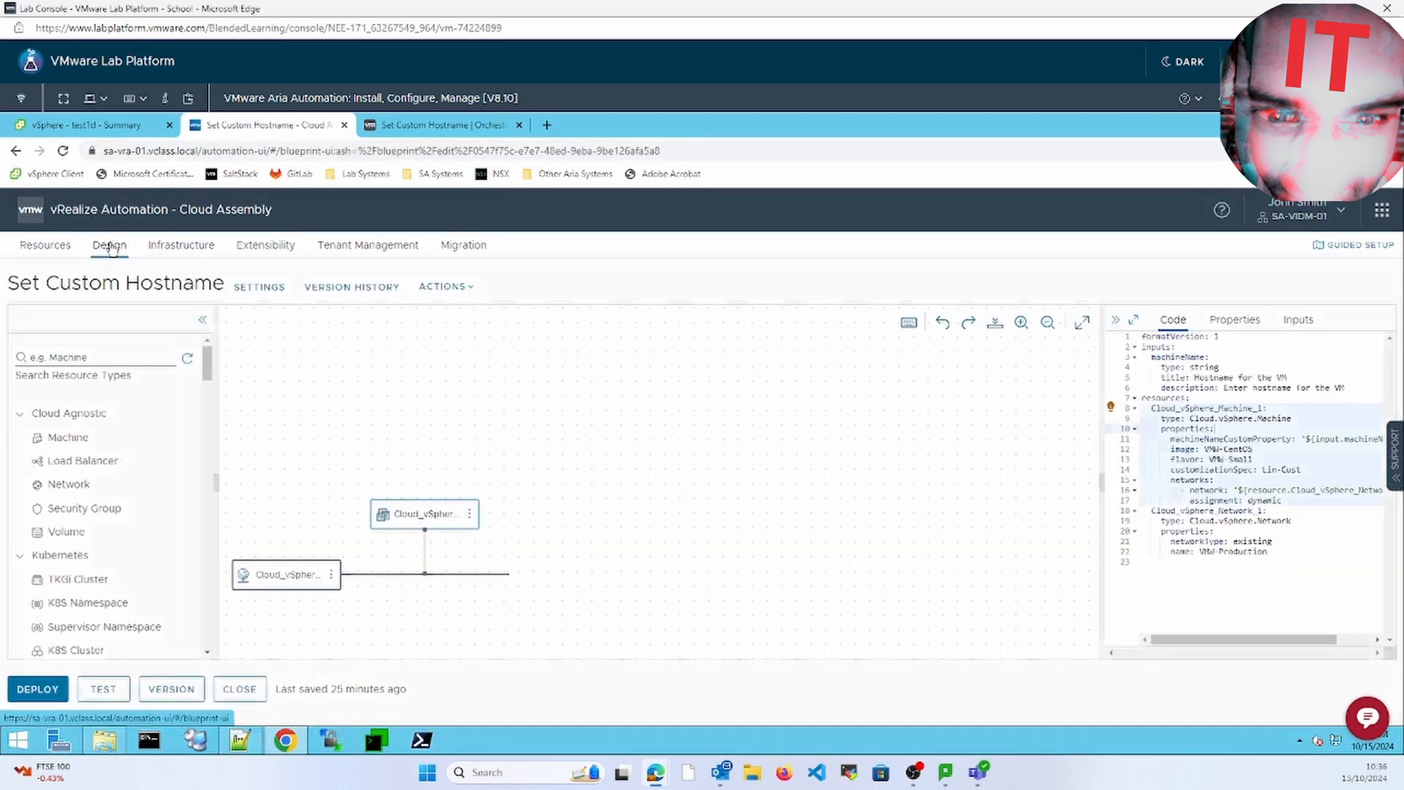
Open the most recent Set Custom Hostname workflow run and examine the machine names and properties in its log.
{"action": "left_click", "coordinate": [265, 245]}
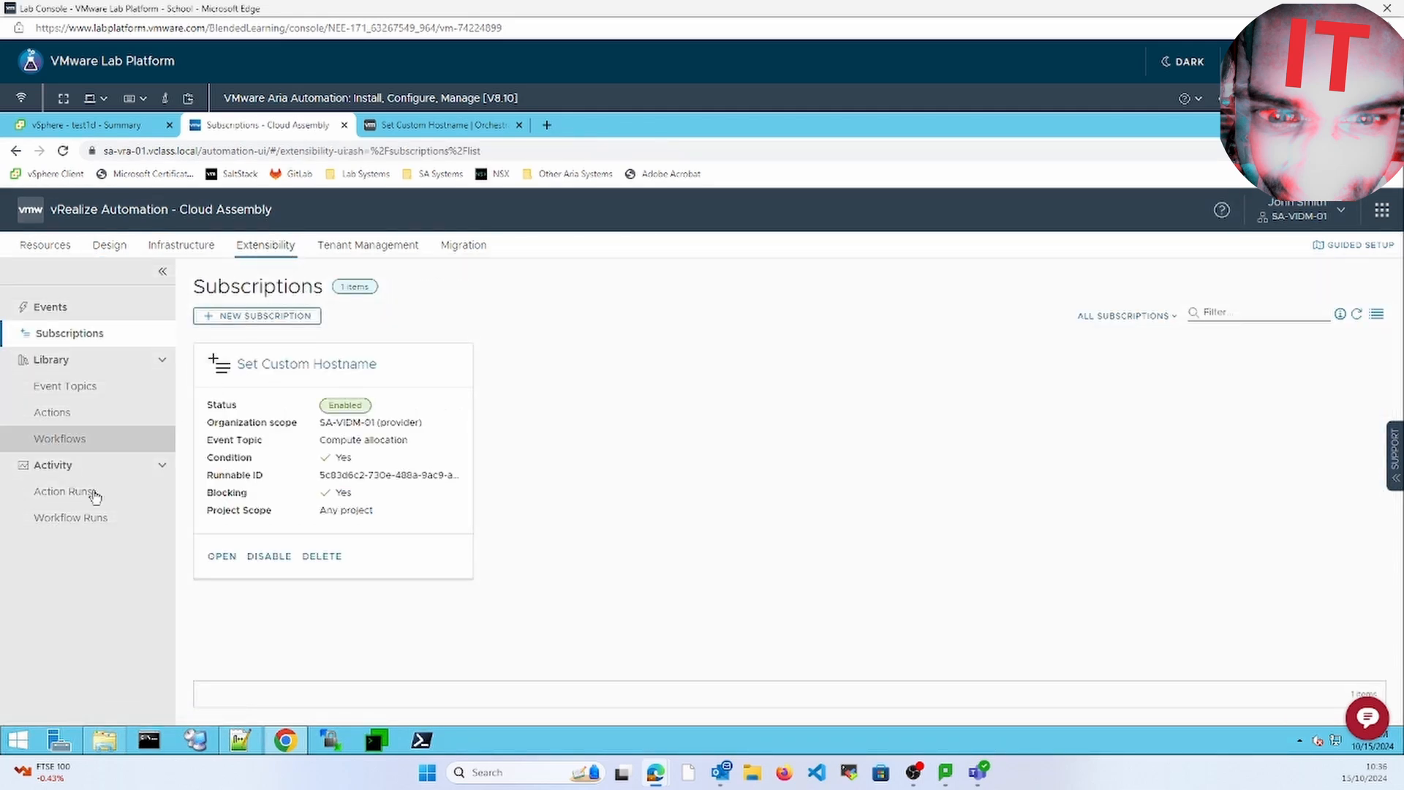
{"action": "left_click", "coordinate": [93, 521]}
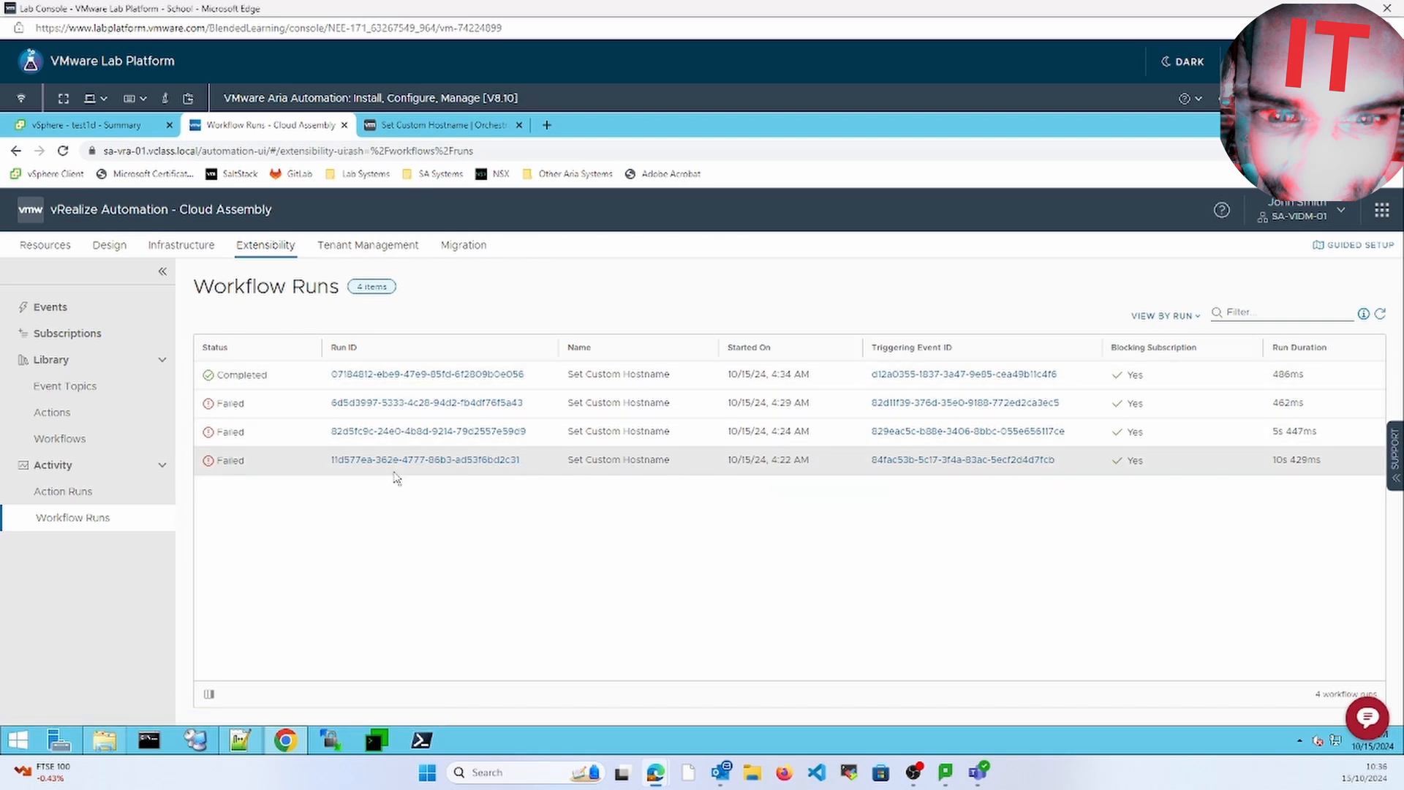
{"action": "left_click", "coordinate": [425, 378]}
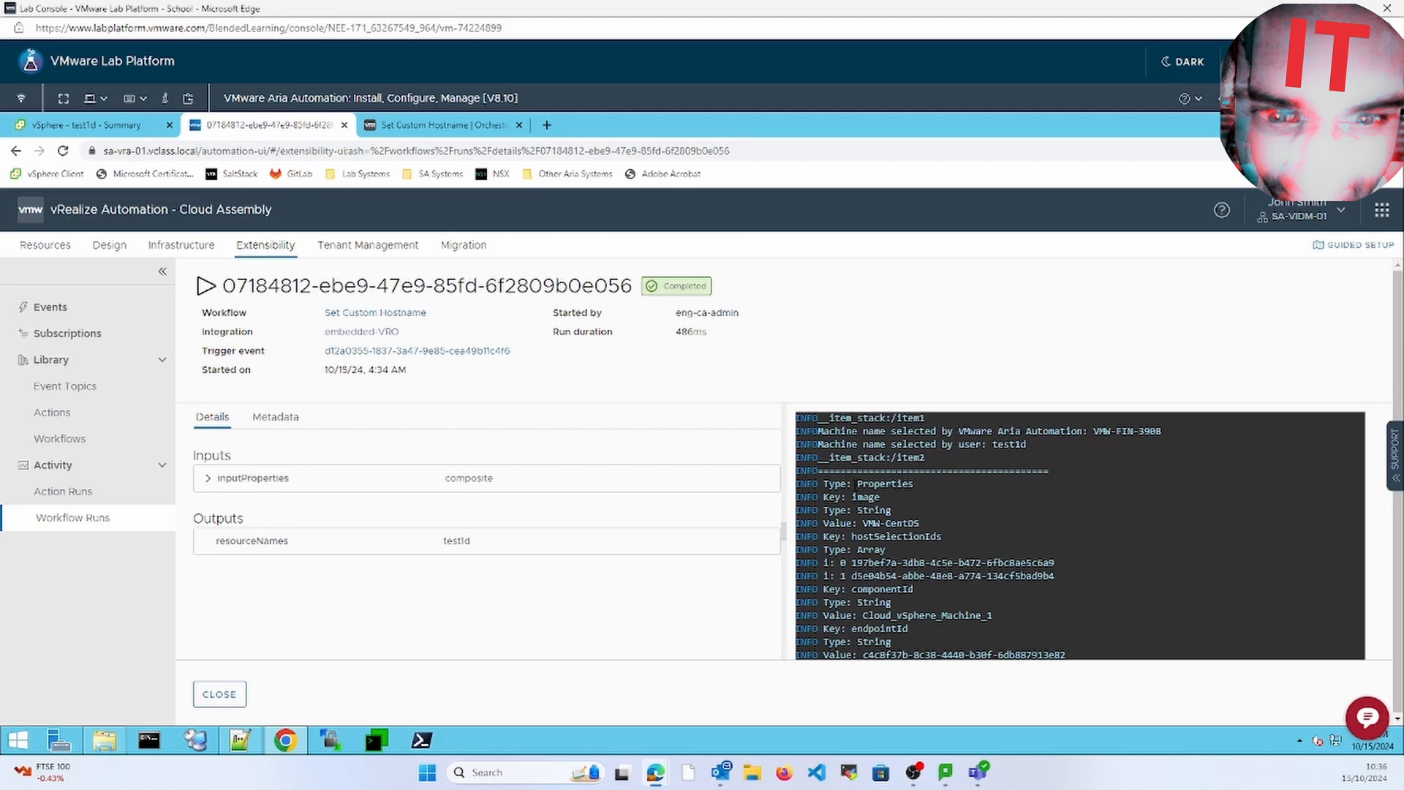
{"action": "left_click_drag", "start_coordinate": [856, 483], "coordinate": [941, 605]}
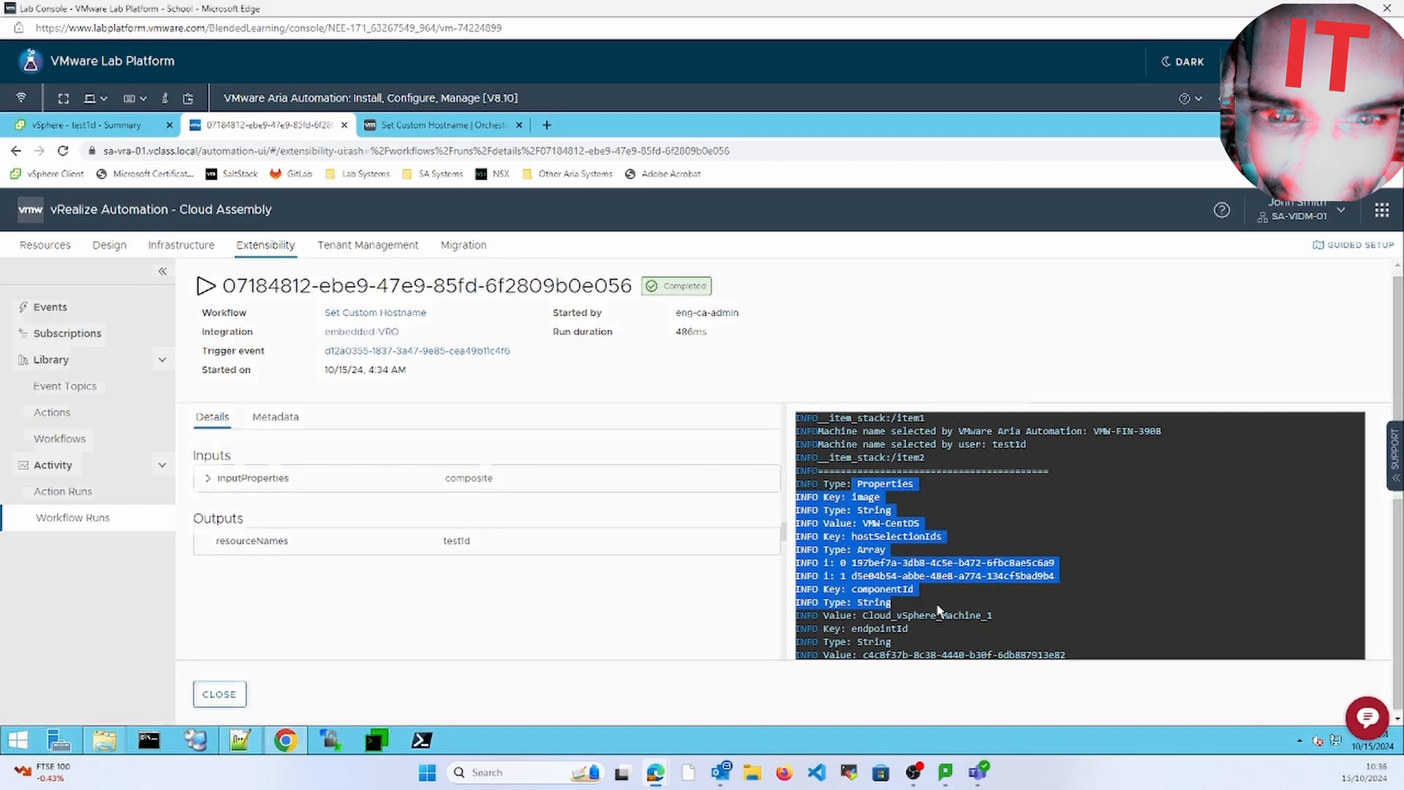
{"action": "left_click", "coordinate": [887, 512]}
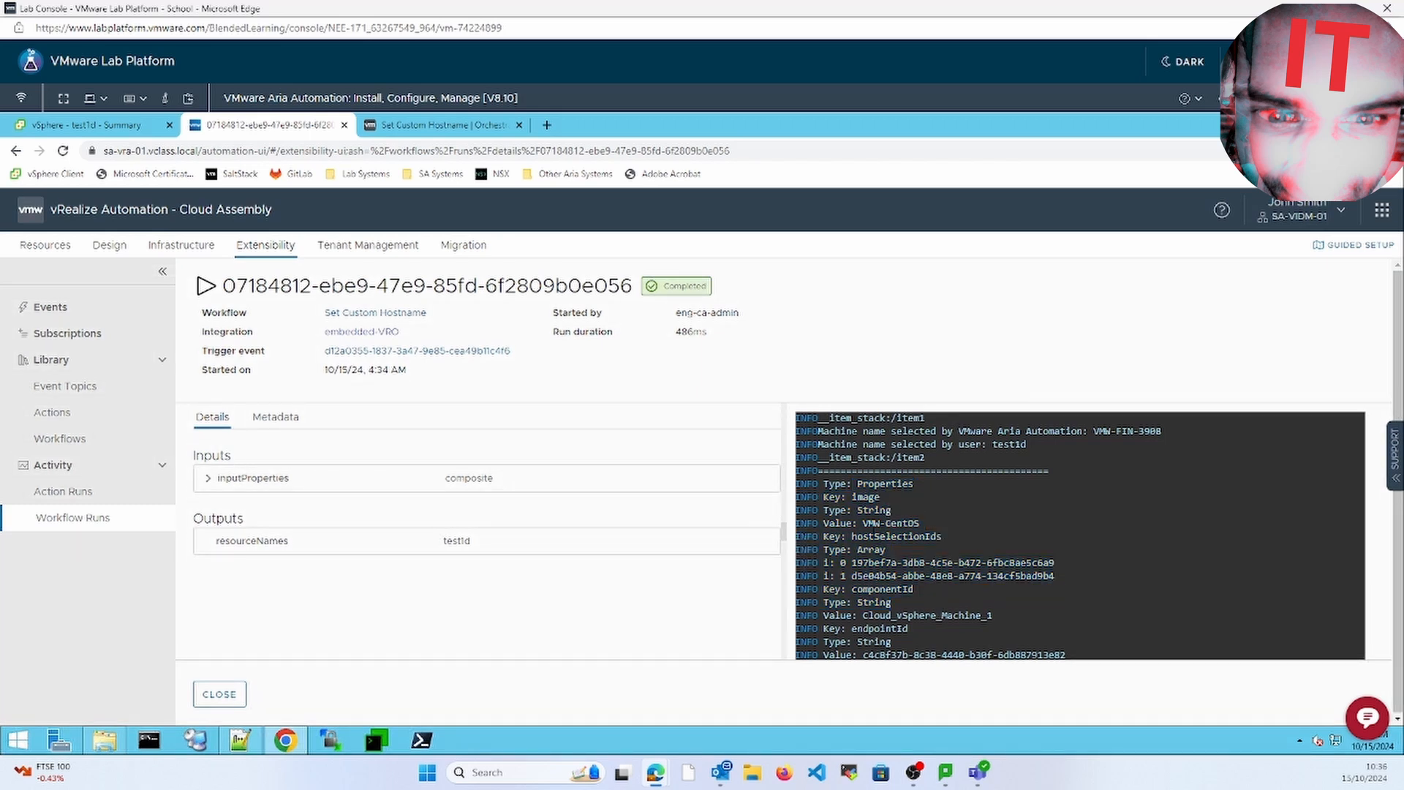
{"action": "left_click_drag", "start_coordinate": [863, 523], "coordinate": [948, 526]}
{"action": "left_click", "coordinate": [923, 582]}
Expand the run's inputProperties and customProperties to check the value of machineNameCustomProperty.
{"action": "left_click", "coordinate": [209, 479]}
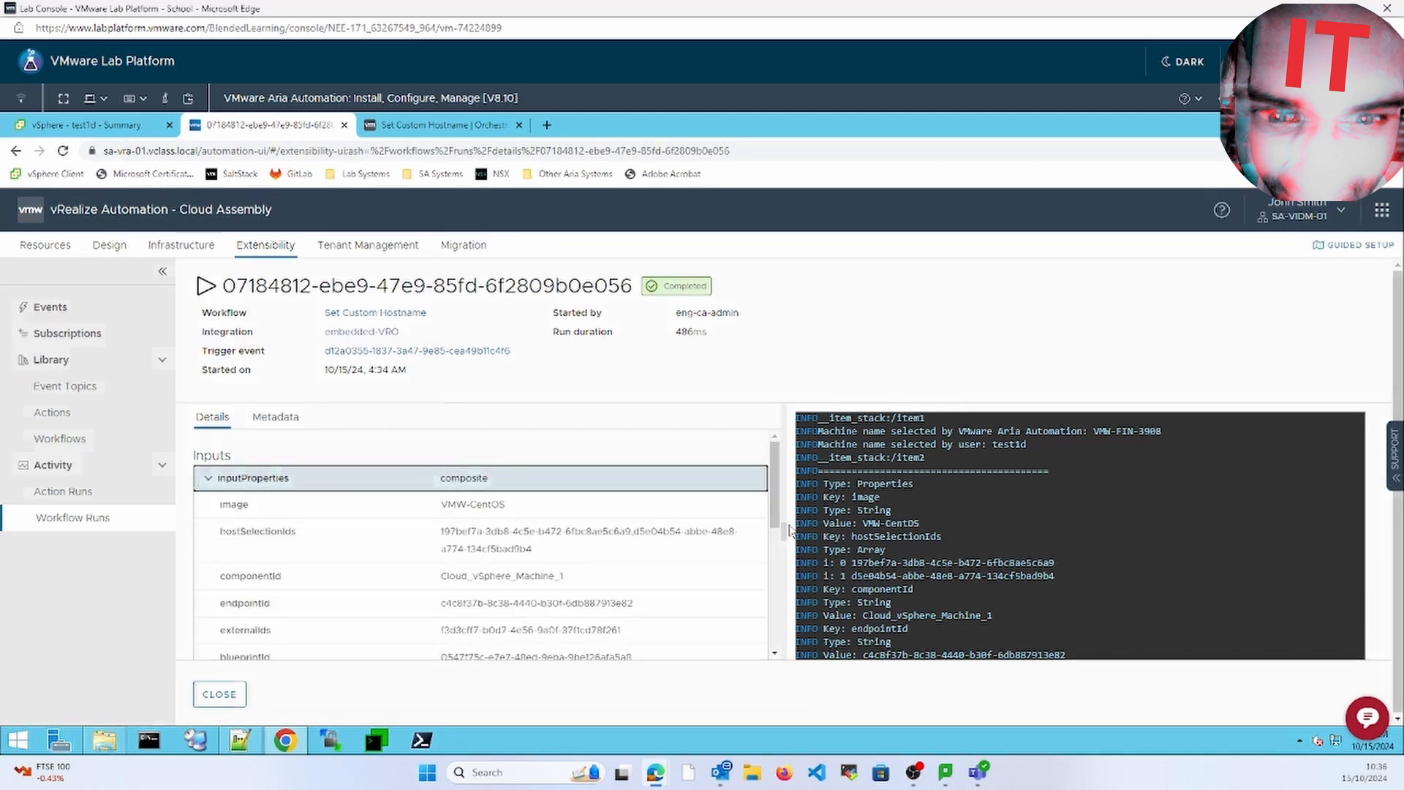
{"action": "scroll", "coordinate": [775, 547], "scroll_direction": "down", "scroll_amount": 3}
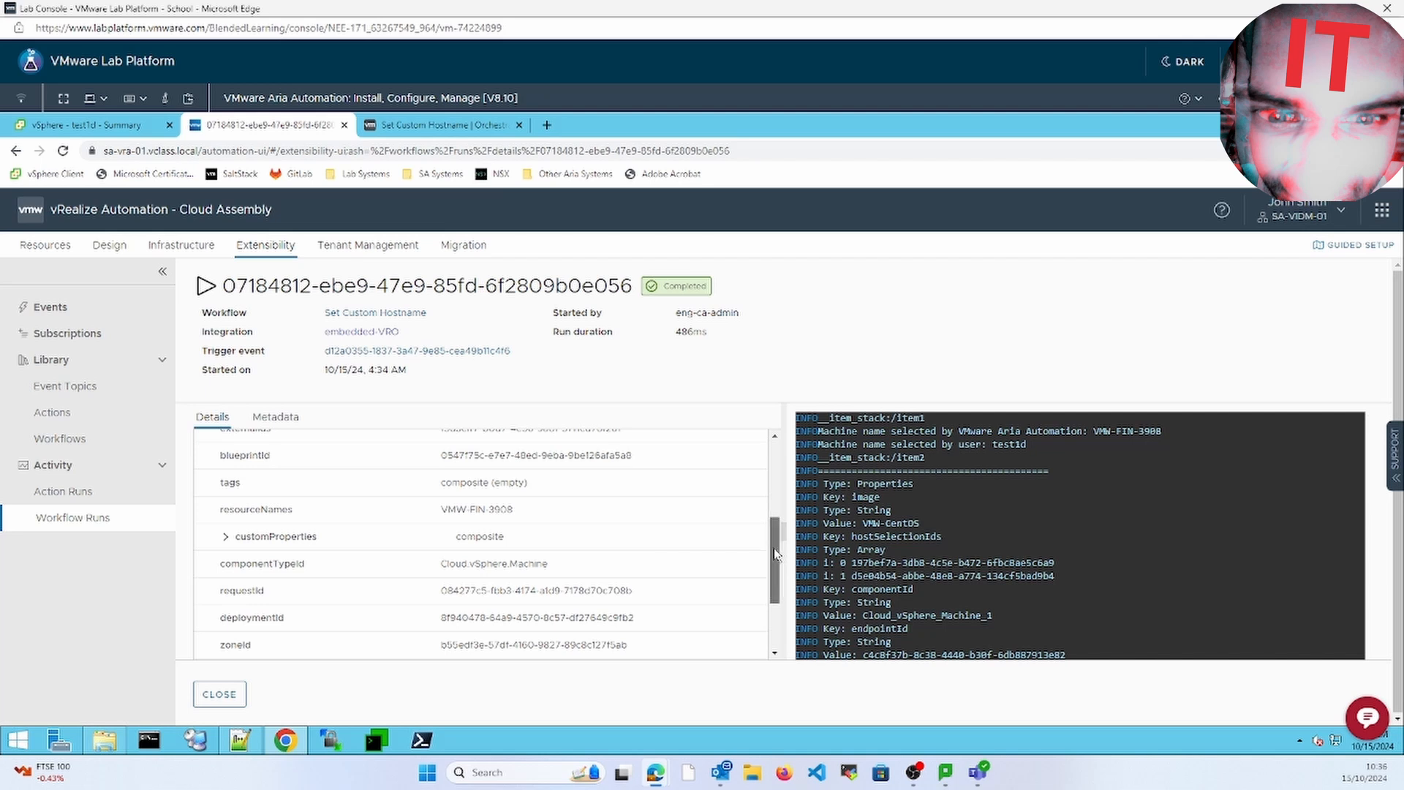
{"action": "left_click", "coordinate": [271, 532]}
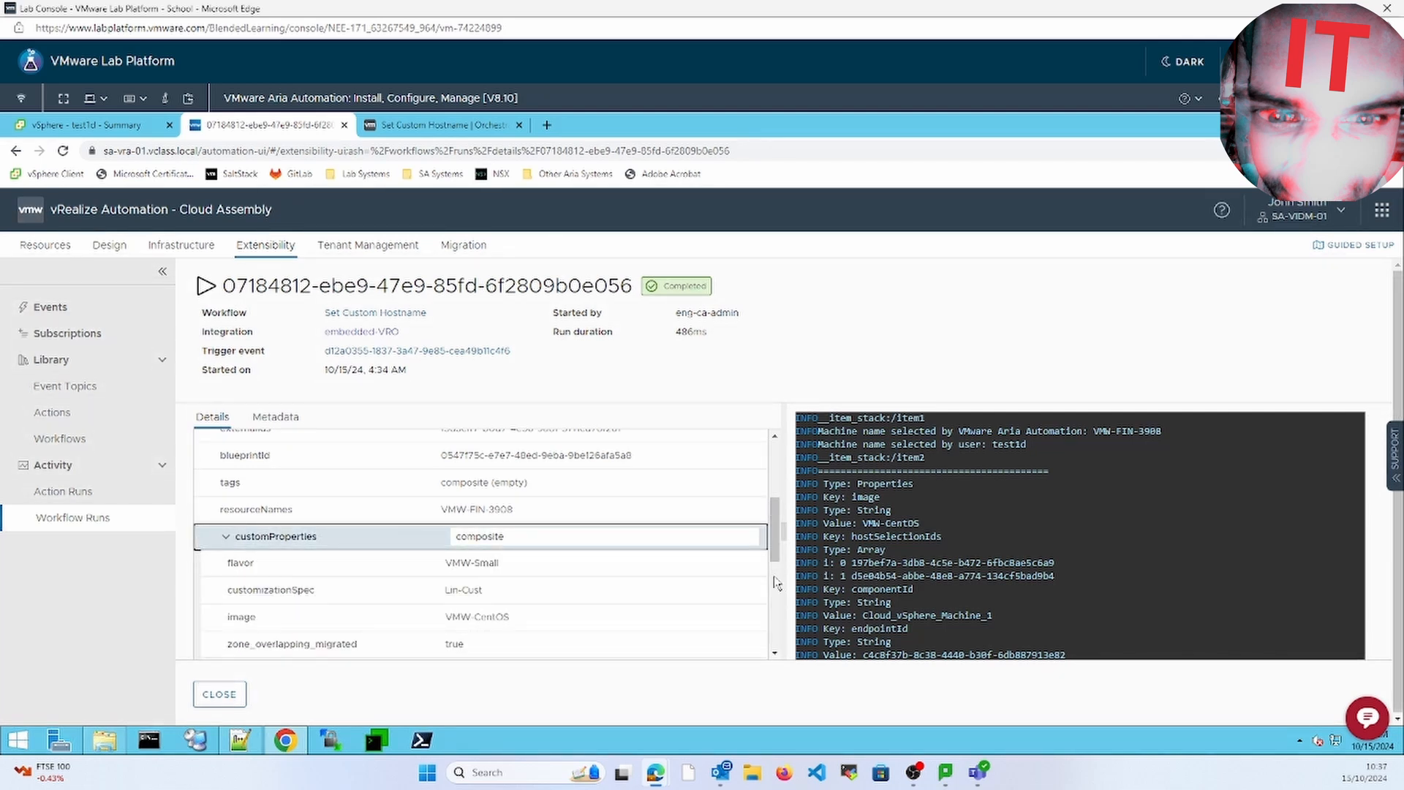
{"action": "scroll", "coordinate": [777, 583], "scroll_direction": "down", "scroll_amount": 3}
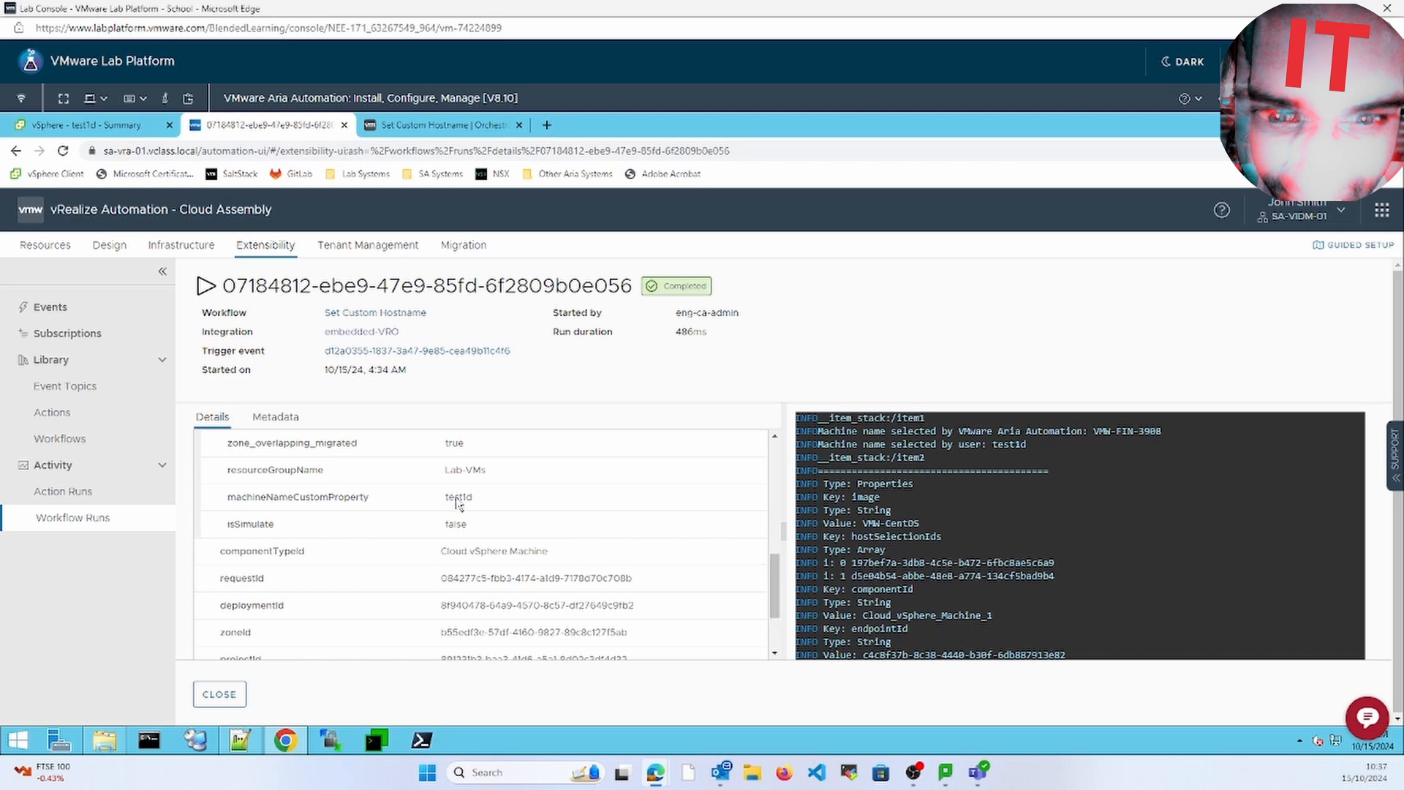
Check the user name in the workflow run's metadata and go back to the deployments.
{"action": "left_click", "coordinate": [275, 417]}
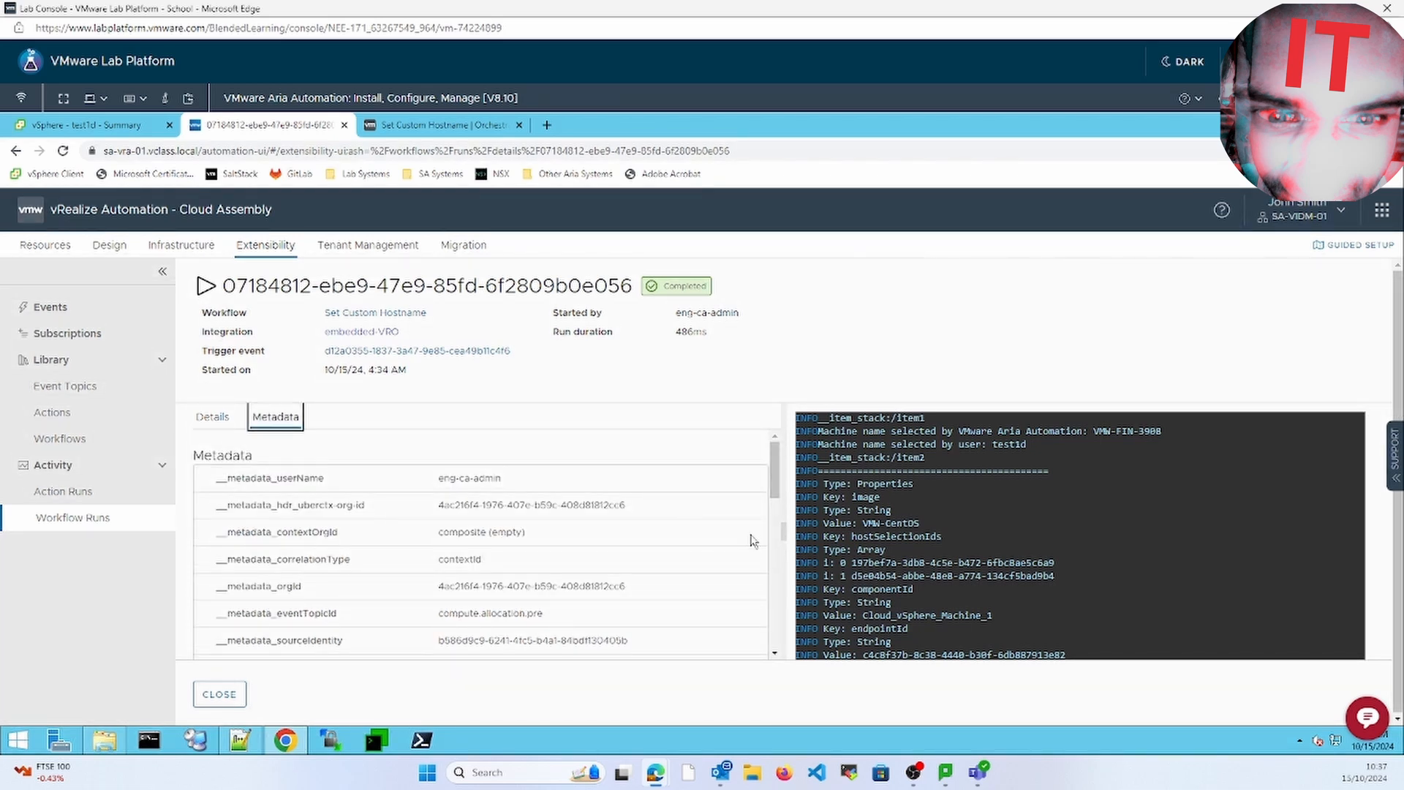
{"action": "left_click_drag", "start_coordinate": [450, 479], "coordinate": [512, 484]}
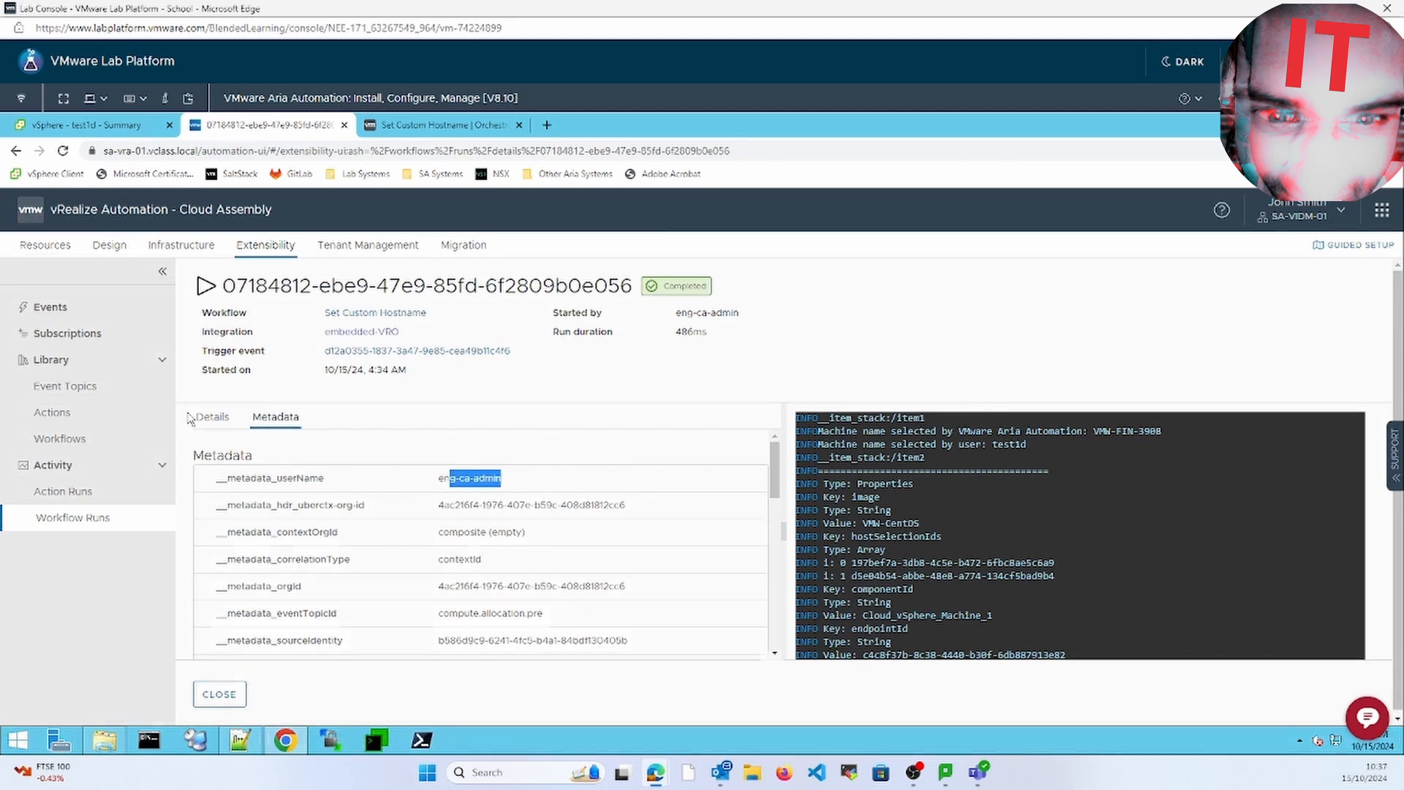
{"action": "left_click", "coordinate": [70, 247]}
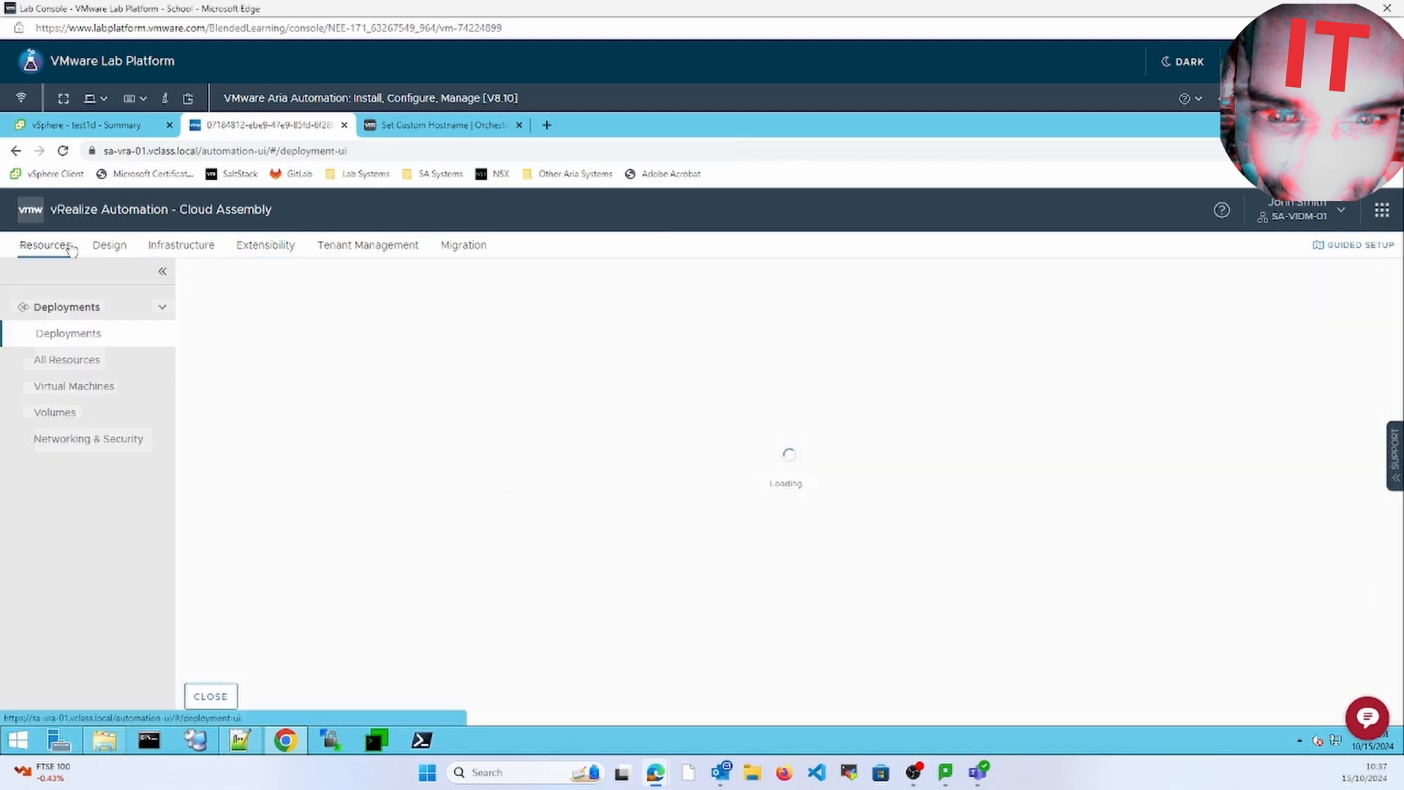